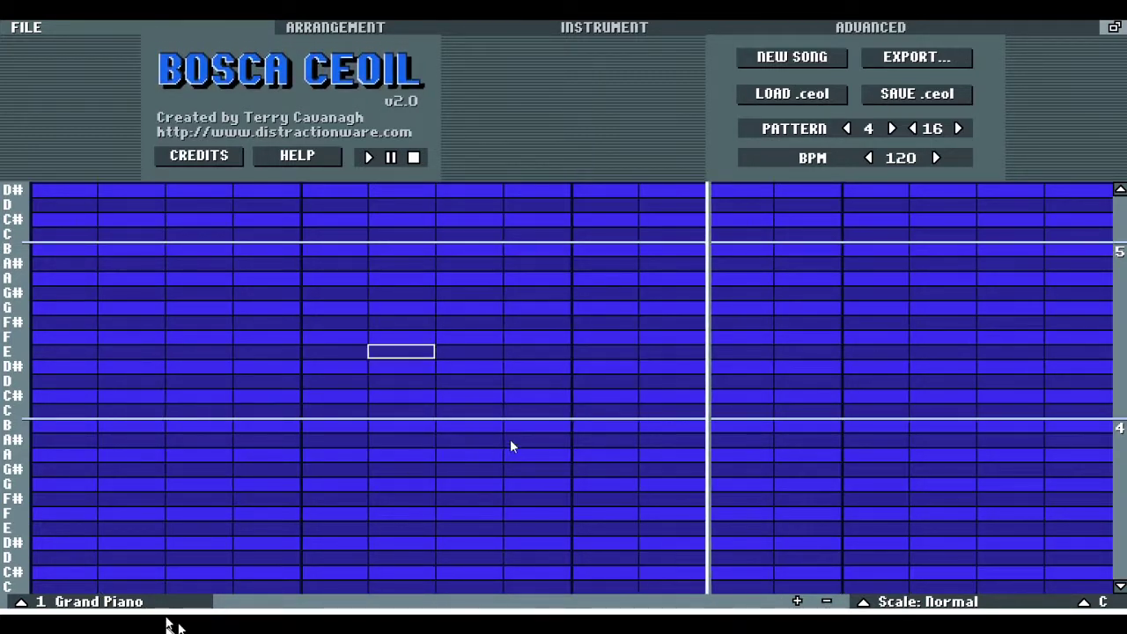
Step: Draw a short run of notes on C# and C in octave 5 and erase all of them from the pattern
{"action": "left_click_drag", "start_coordinate": [77, 481], "coordinate": [472, 513]}
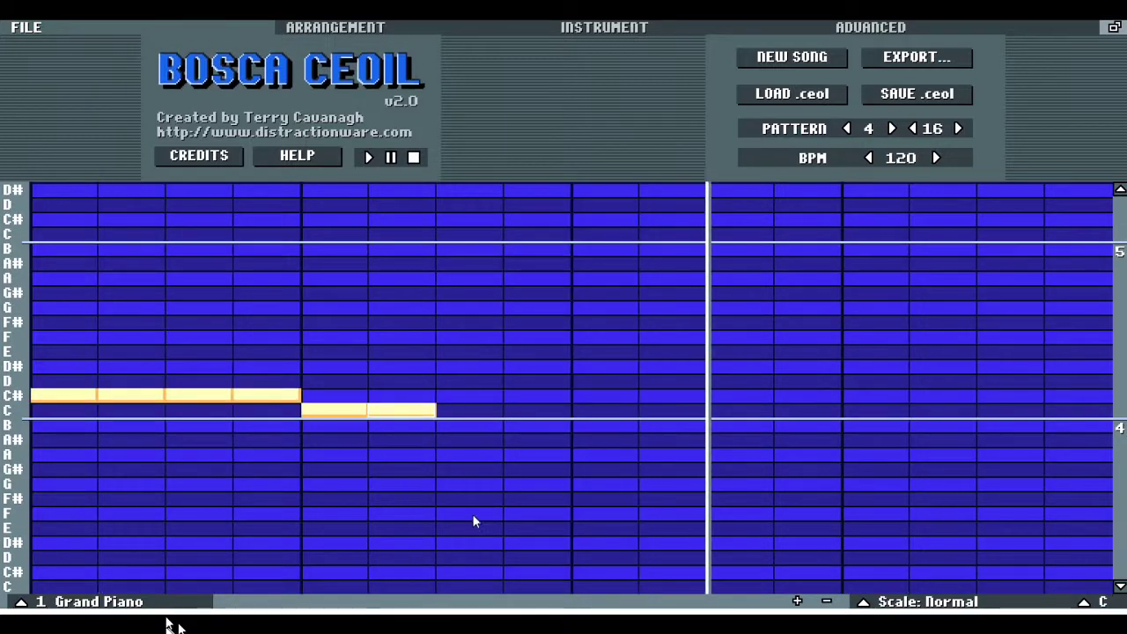
{"action": "right_click", "coordinate": [480, 515]}
{"action": "right_click", "coordinate": [427, 517]}
{"action": "right_click", "coordinate": [355, 487]}
{"action": "right_click", "coordinate": [239, 491]}
{"action": "right_click", "coordinate": [159, 490]}
{"action": "right_click", "coordinate": [92, 488]}
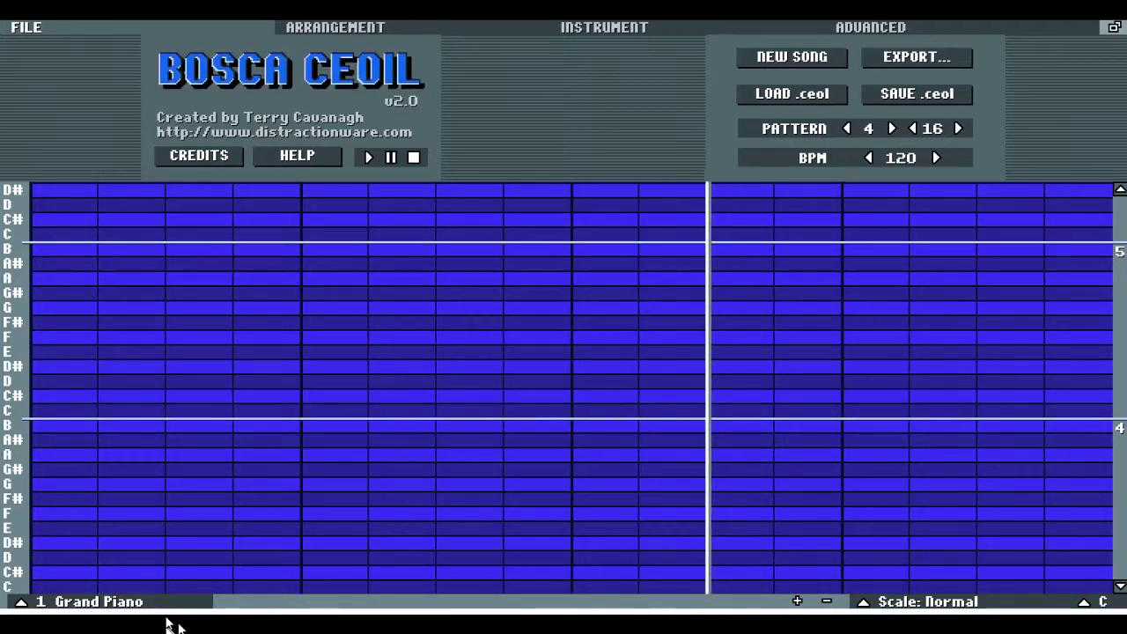
Step: Raise the song tempo to 220 BPM
{"action": "left_click", "coordinate": [936, 159]}
{"action": "left_click", "coordinate": [936, 159]}
{"action": "triple_click", "coordinate": [937, 159]}
{"action": "double_click", "coordinate": [937, 158]}
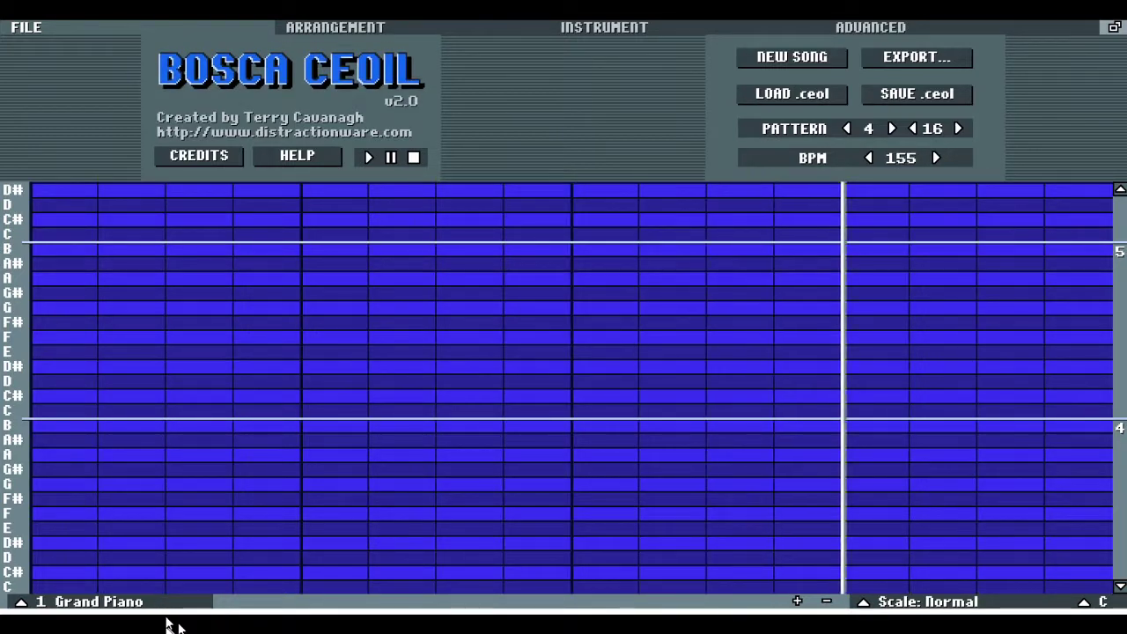
{"action": "double_click", "coordinate": [936, 158]}
{"action": "double_click", "coordinate": [936, 158]}
{"action": "triple_click", "coordinate": [936, 158]}
{"action": "double_click", "coordinate": [936, 158]}
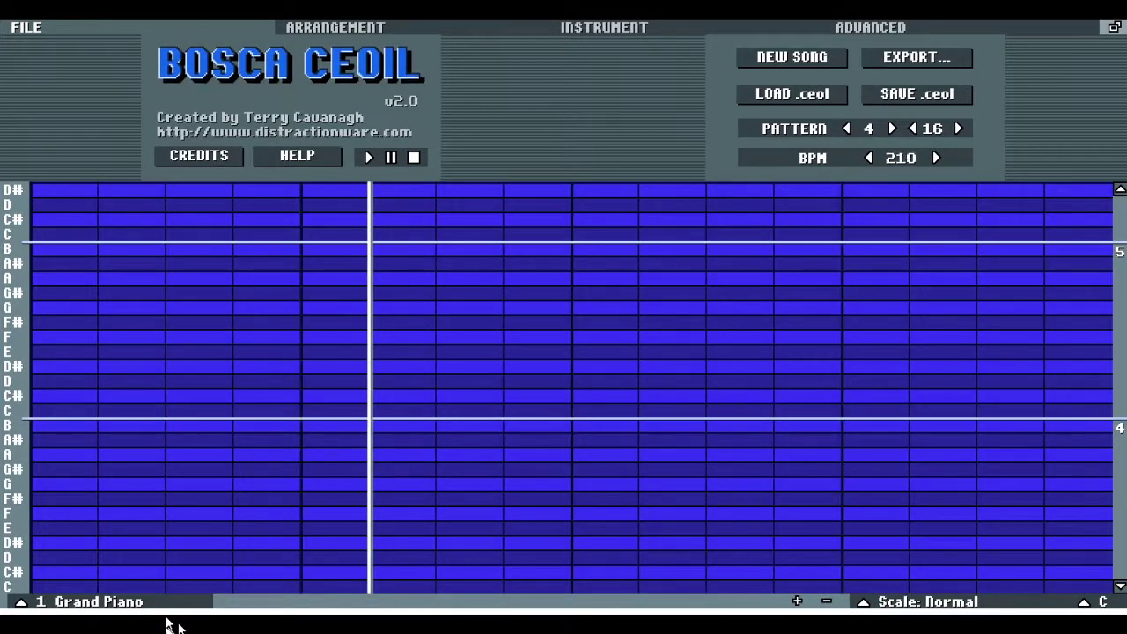
{"action": "left_click", "coordinate": [936, 158]}
{"action": "left_click", "coordinate": [936, 159]}
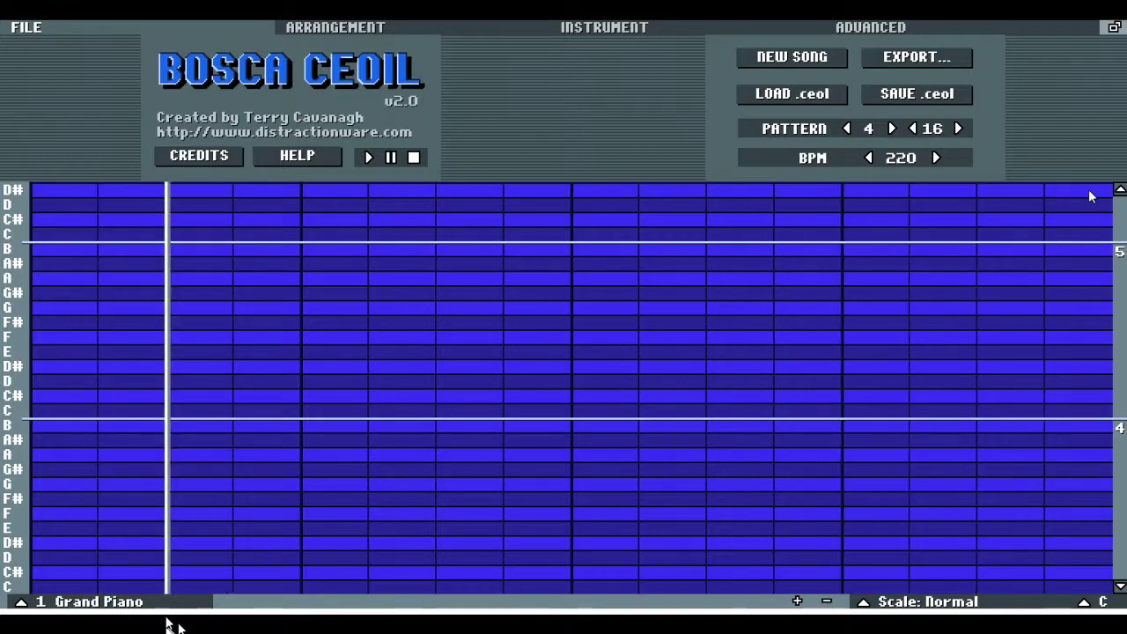
Step: Lower the song tempo to 120 BPM
{"action": "triple_click", "coordinate": [869, 157]}
{"action": "triple_click", "coordinate": [869, 157]}
{"action": "left_click", "coordinate": [868, 157]}
{"action": "triple_click", "coordinate": [868, 158]}
{"action": "double_click", "coordinate": [868, 158]}
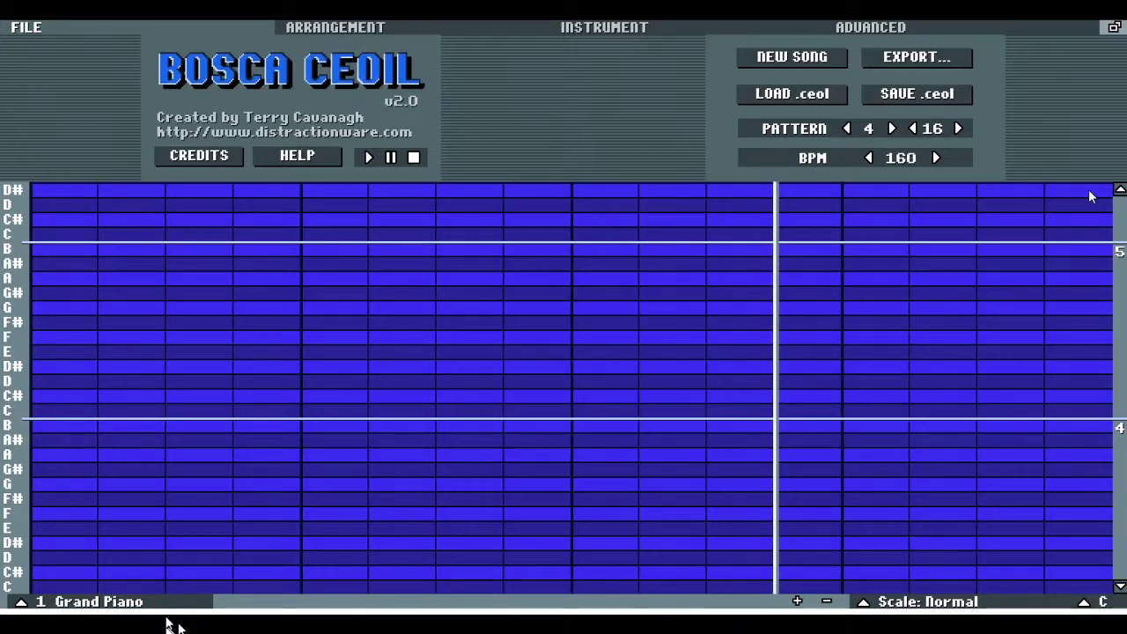
{"action": "triple_click", "coordinate": [868, 158]}
{"action": "triple_click", "coordinate": [868, 157]}
{"action": "left_click", "coordinate": [869, 158]}
{"action": "left_click", "coordinate": [868, 158]}
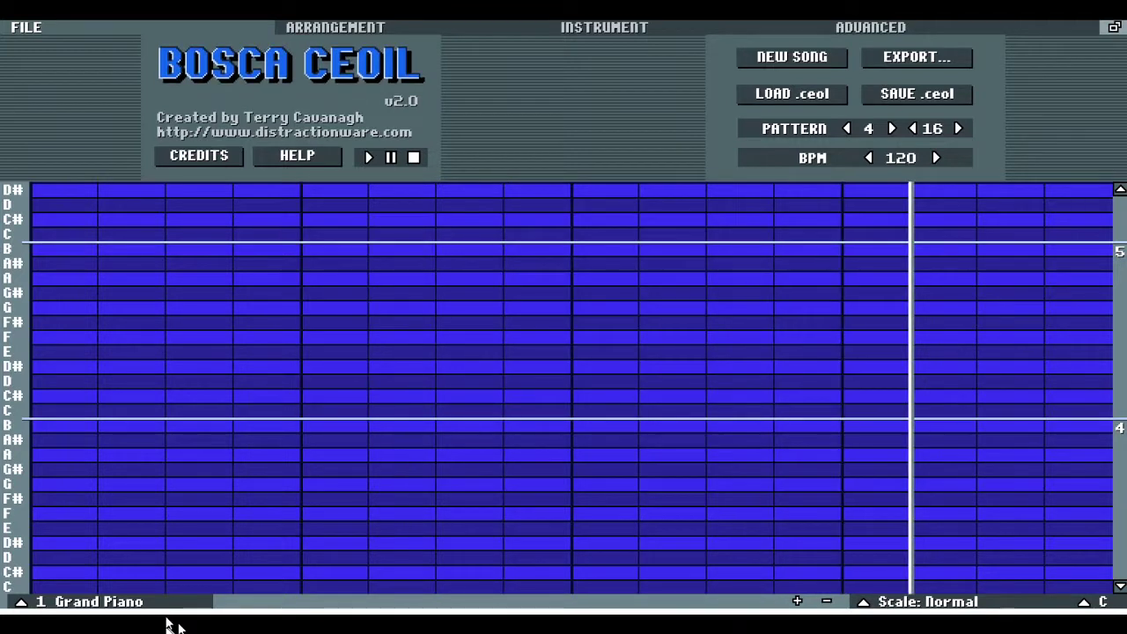
Step: Place copies of pattern 1 across several bars of the arrangement and draw scattered trial notes in the pattern
{"action": "left_click", "coordinate": [467, 24]}
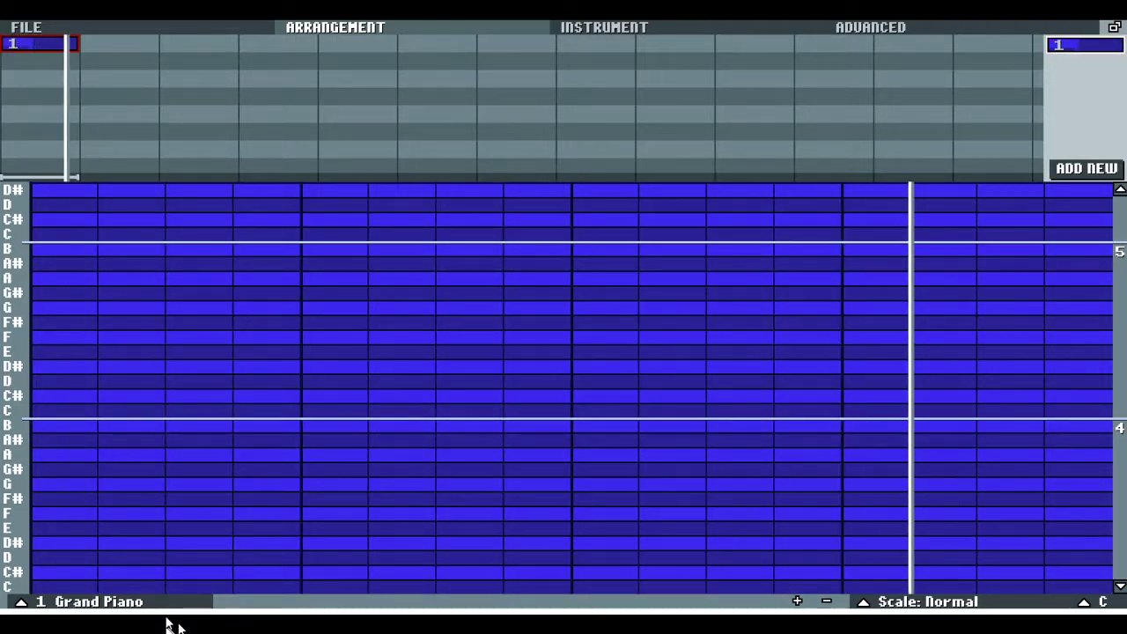
{"action": "left_click_drag", "start_coordinate": [1083, 44], "coordinate": [227, 55]}
{"action": "left_click", "coordinate": [97, 436]}
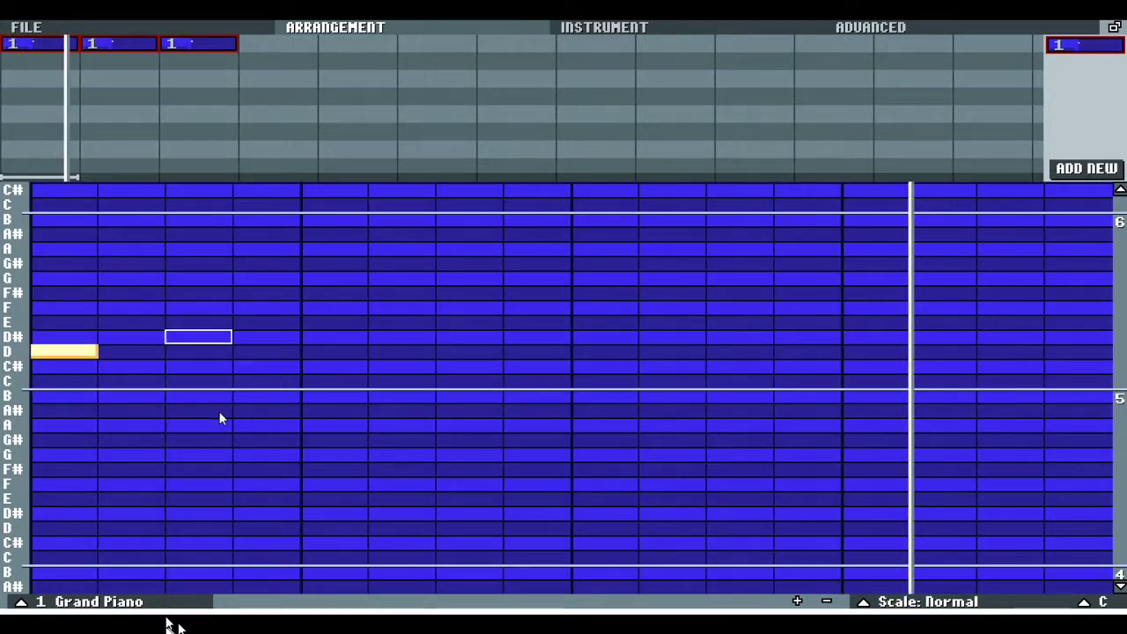
{"action": "mouse_move", "coordinate": [220, 414]}
{"action": "left_mouse_down"}
{"action": "mouse_move", "coordinate": [595, 562]}
{"action": "mouse_move", "coordinate": [1011, 425]}
{"action": "left_mouse_up"}
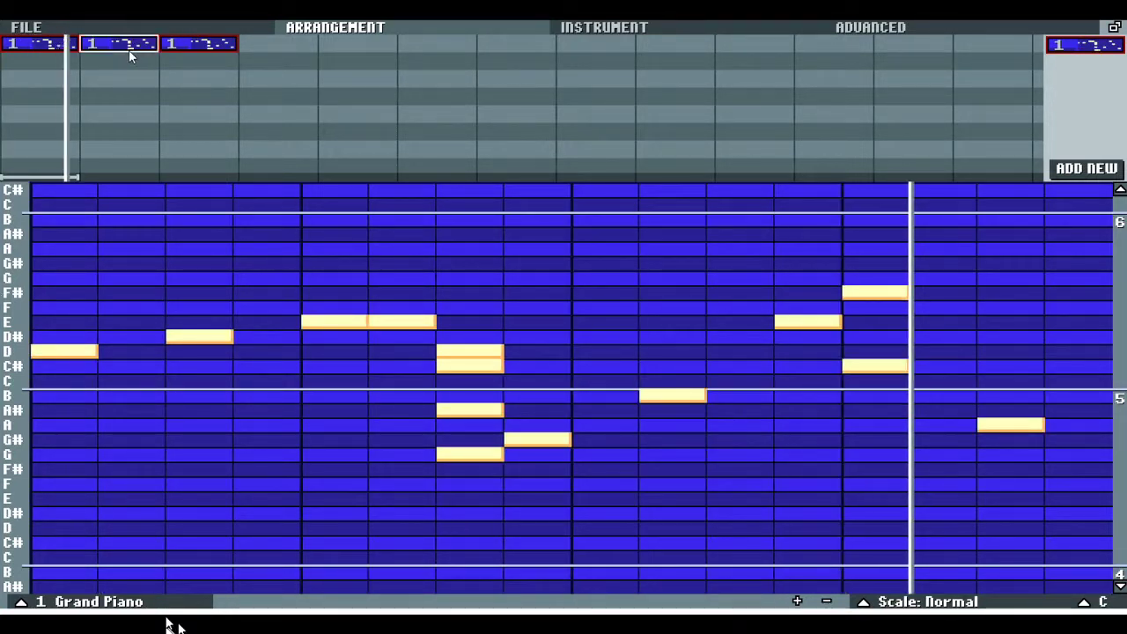
{"action": "left_click_drag", "start_coordinate": [128, 50], "coordinate": [964, 70]}
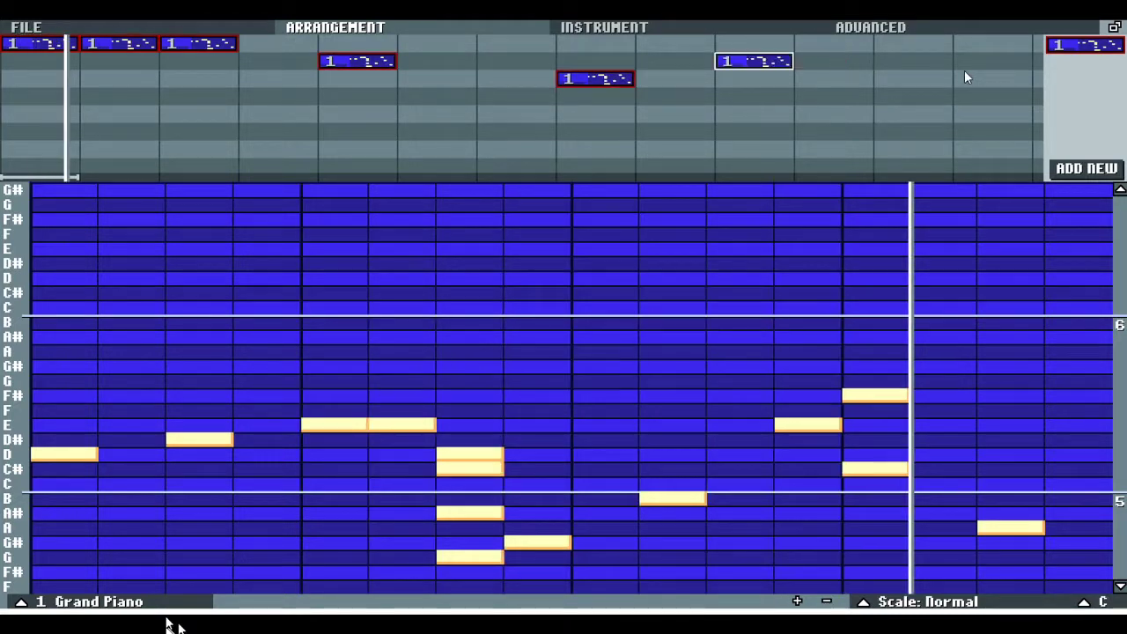
Step: Clear all placements of pattern 1 from the arrangement, including the one in the first bar
{"action": "right_click", "coordinate": [958, 68]}
{"action": "right_click", "coordinate": [733, 96]}
{"action": "right_click", "coordinate": [447, 71]}
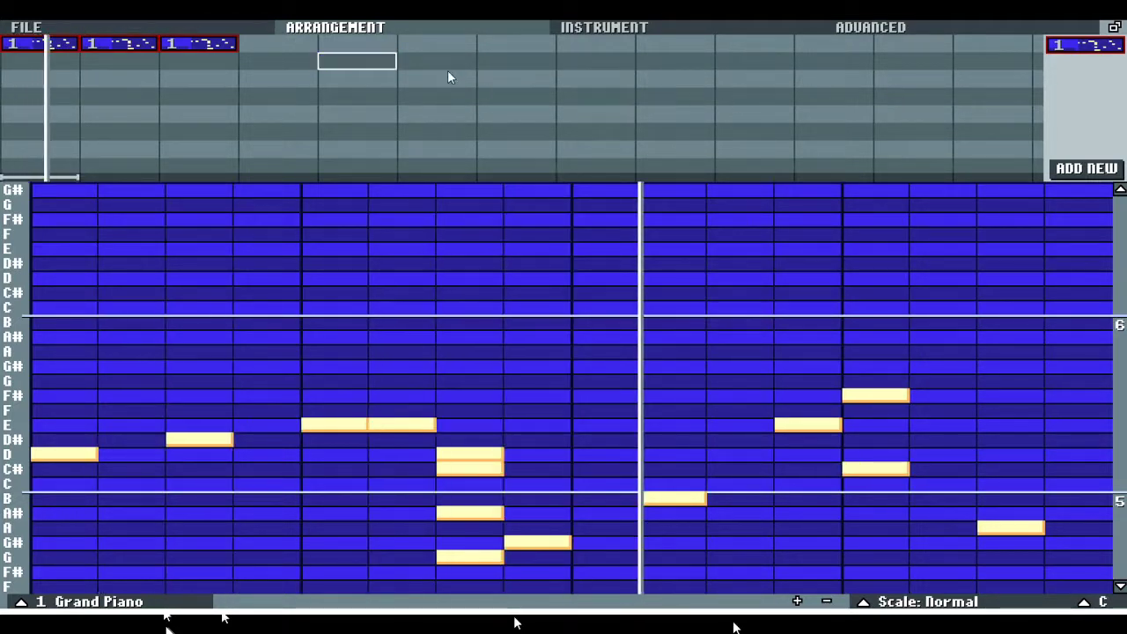
{"action": "right_click", "coordinate": [233, 44]}
{"action": "right_click", "coordinate": [150, 49]}
{"action": "right_click", "coordinate": [64, 48]}
Step: Lower the pattern's bar division to 4 in the song settings
{"action": "left_click", "coordinate": [96, 30]}
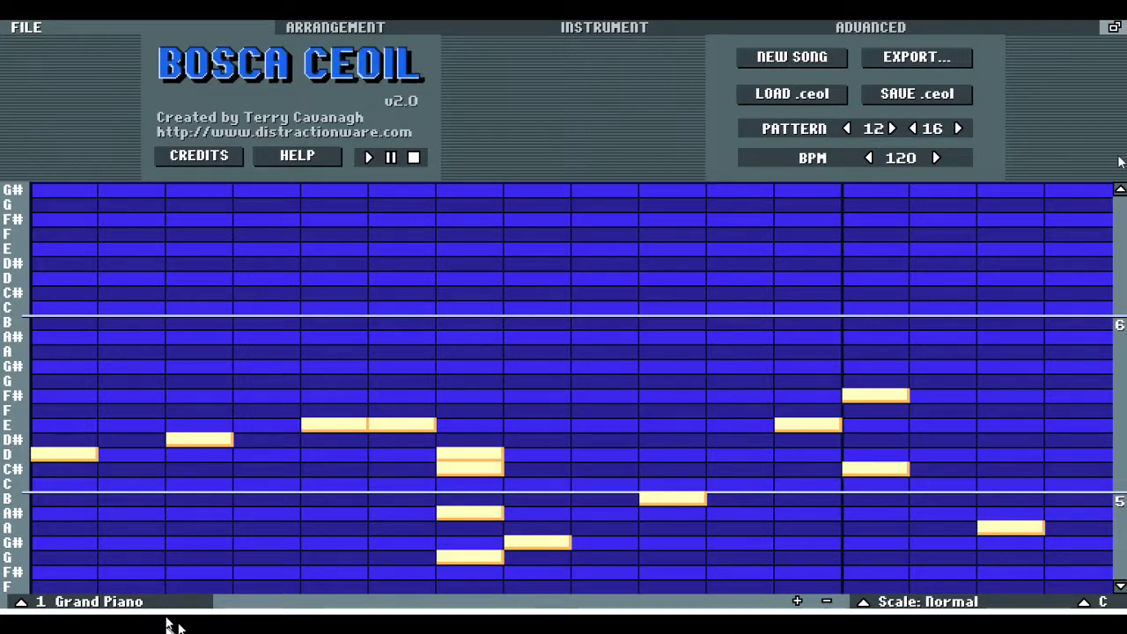
{"action": "left_click", "coordinate": [847, 129]}
{"action": "left_click", "coordinate": [847, 128]}
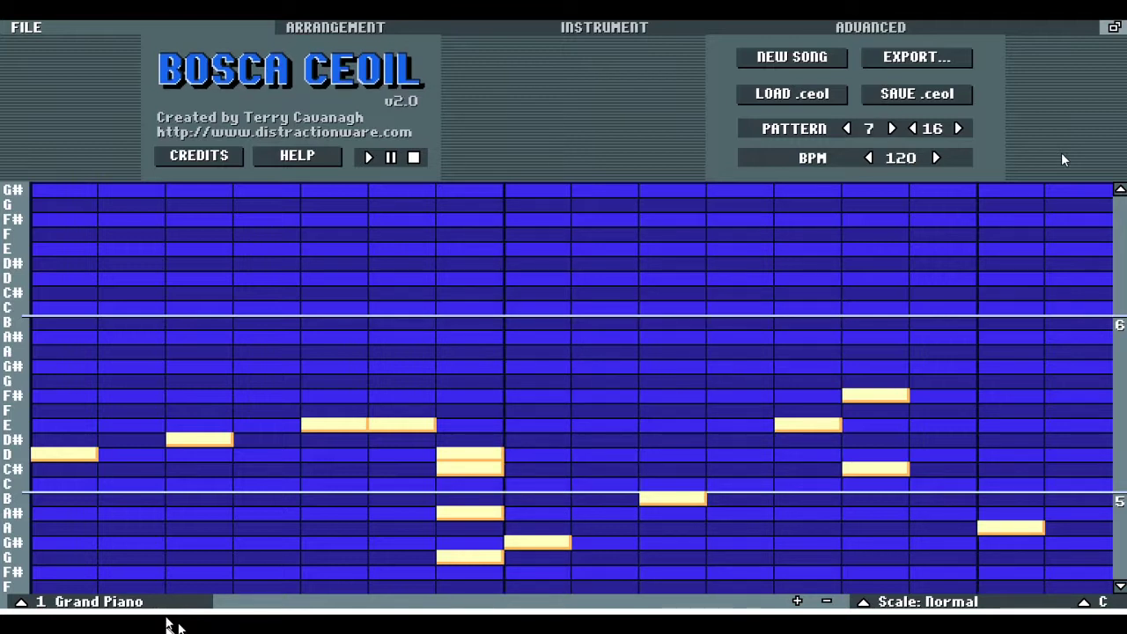
{"action": "left_click", "coordinate": [848, 129]}
{"action": "left_click", "coordinate": [847, 128]}
{"action": "left_click", "coordinate": [848, 129]}
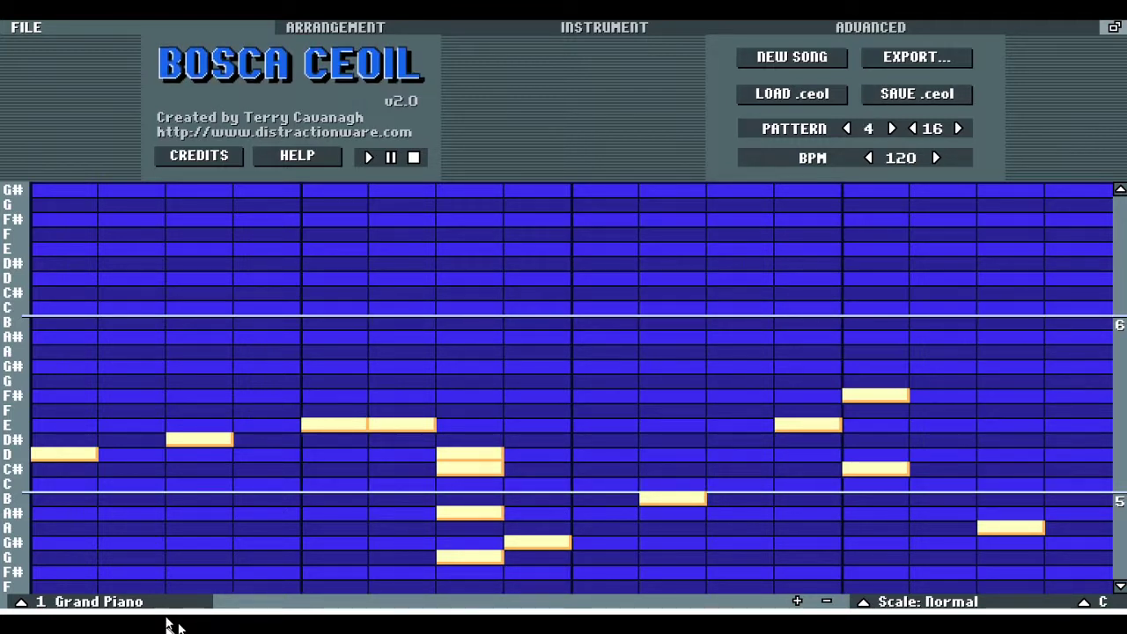
Step: Extend the pattern length to 32 notes
{"action": "left_click", "coordinate": [958, 129]}
{"action": "left_click", "coordinate": [958, 128]}
{"action": "left_click", "coordinate": [958, 128]}
{"action": "left_click", "coordinate": [958, 129]}
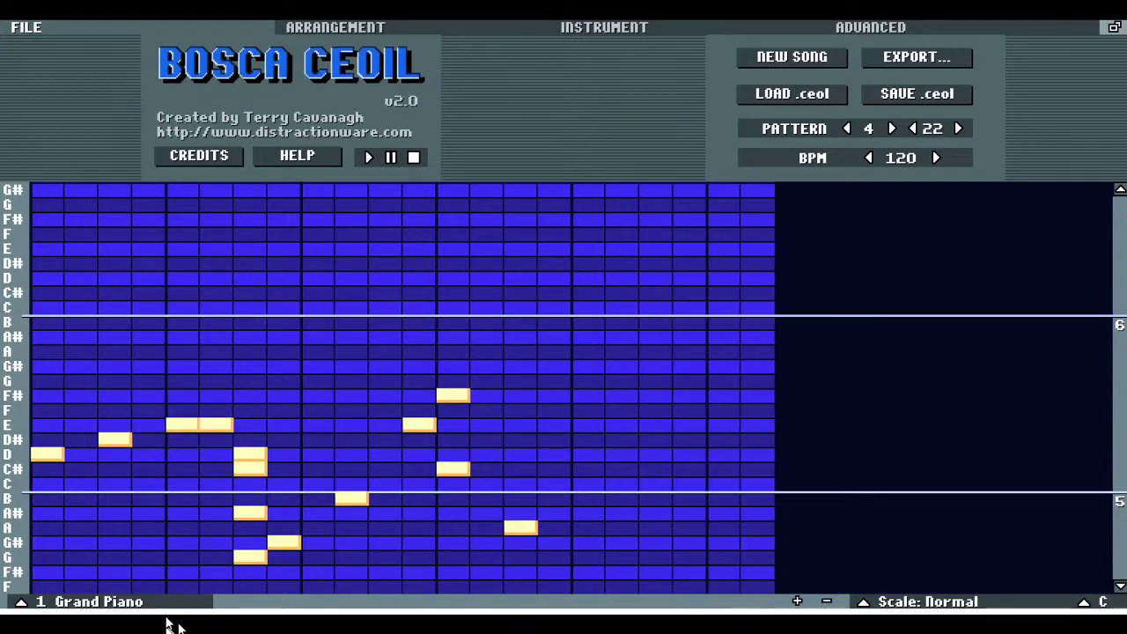
{"action": "left_click", "coordinate": [958, 129]}
{"action": "left_click", "coordinate": [958, 129]}
{"action": "left_click", "coordinate": [958, 128]}
{"action": "left_click", "coordinate": [958, 128]}
{"action": "left_click", "coordinate": [959, 129]}
{"action": "left_click", "coordinate": [958, 128]}
{"action": "left_click", "coordinate": [958, 129]}
{"action": "left_click", "coordinate": [958, 128]}
{"action": "left_click", "coordinate": [958, 128]}
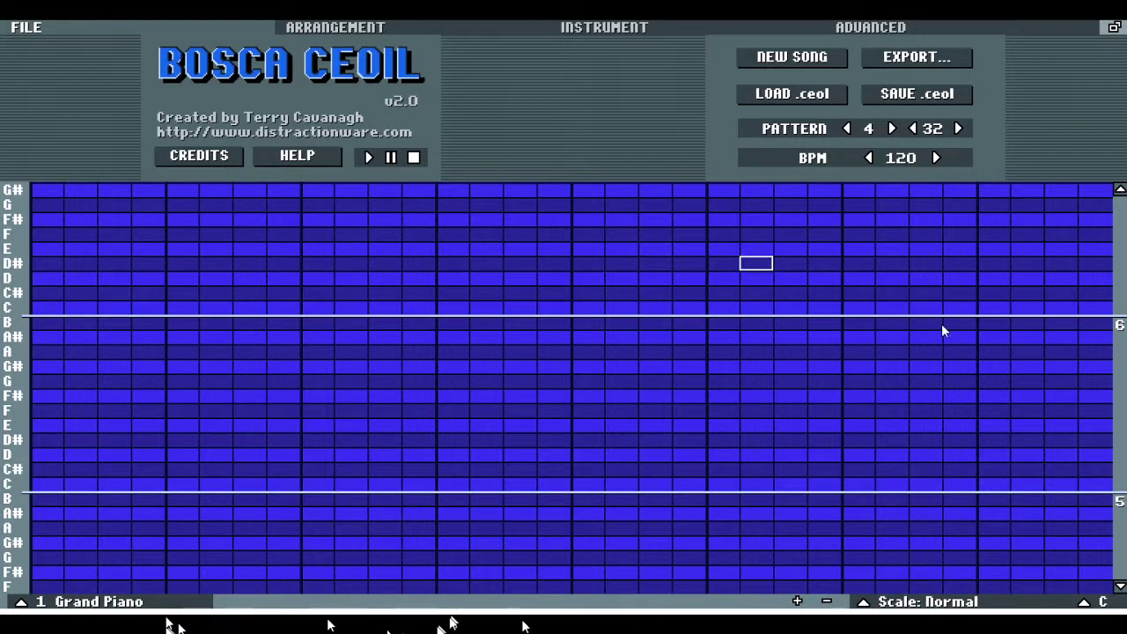
Step: Reduce the pattern length to 16 notes
{"action": "left_click_drag", "start_coordinate": [912, 128], "coordinate": [912, 129]}
{"action": "left_click", "coordinate": [912, 129]}
{"action": "left_click", "coordinate": [913, 129]}
{"action": "left_click", "coordinate": [912, 129]}
{"action": "left_click", "coordinate": [912, 129]}
{"action": "left_click", "coordinate": [912, 128]}
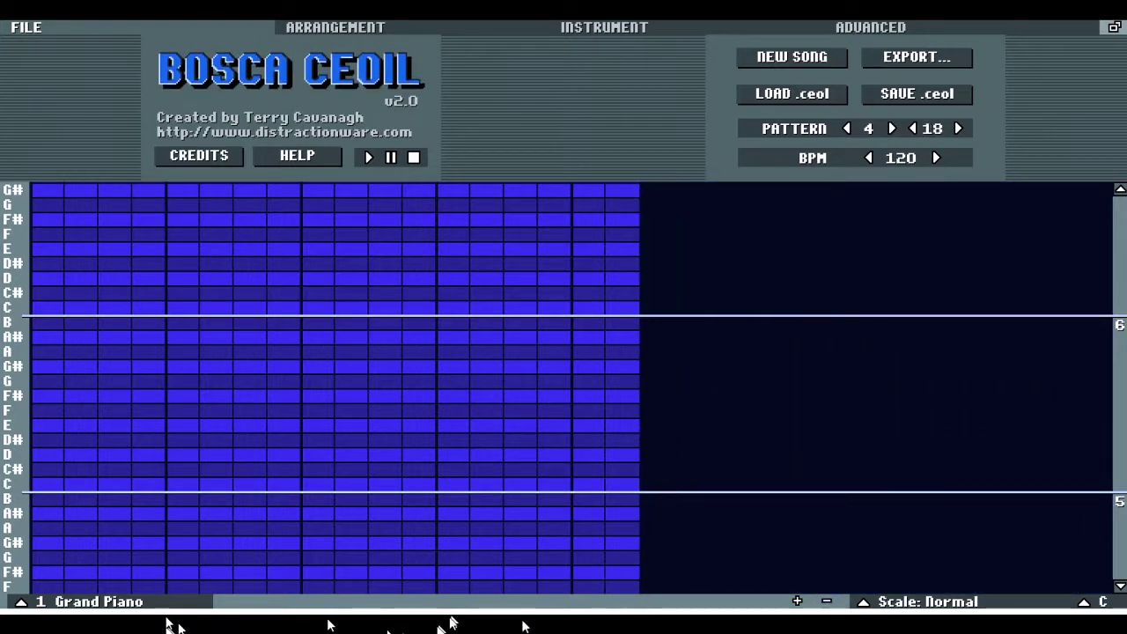
{"action": "left_click", "coordinate": [912, 128]}
{"action": "left_click", "coordinate": [913, 129]}
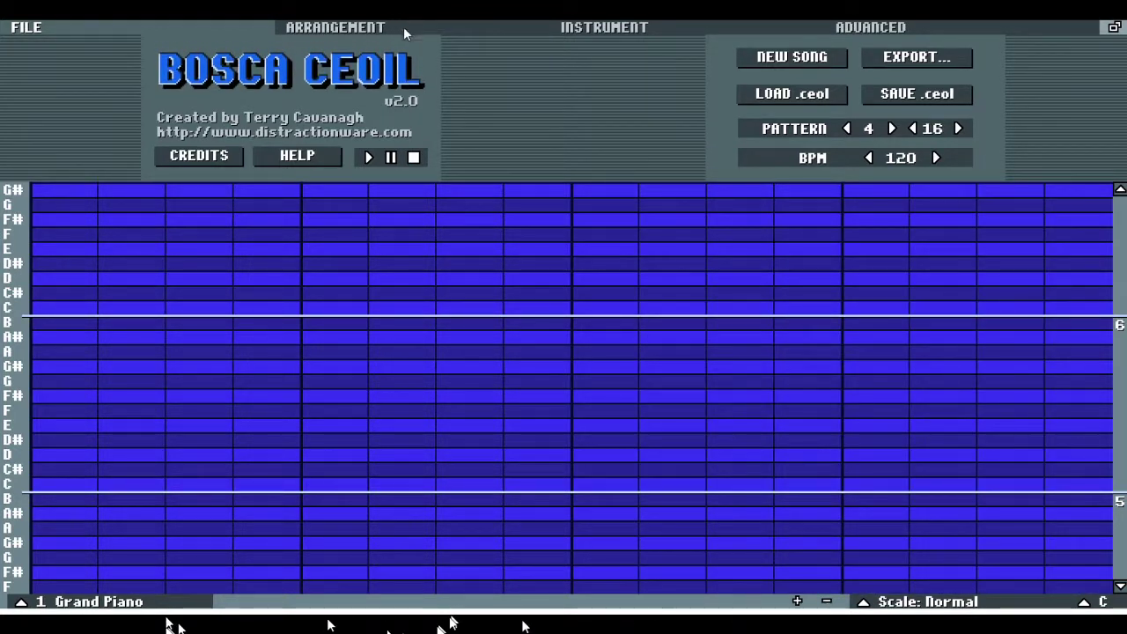
Step: Place pattern 1 in the first bar of the arrangement's first channel
{"action": "left_click", "coordinate": [428, 28]}
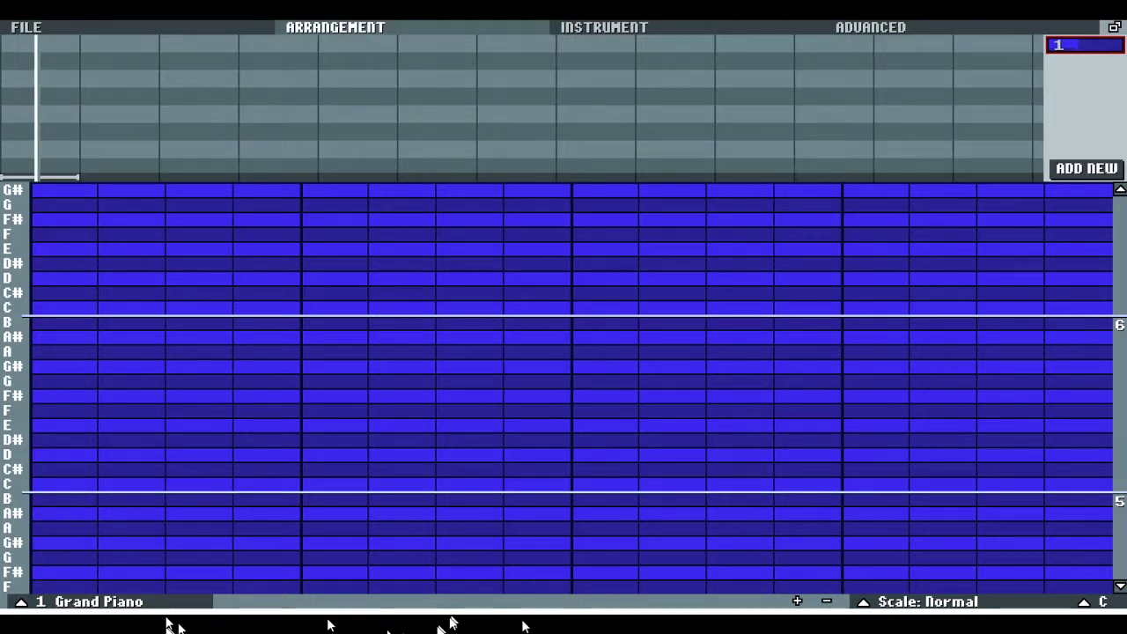
{"action": "left_click", "coordinate": [2, 81]}
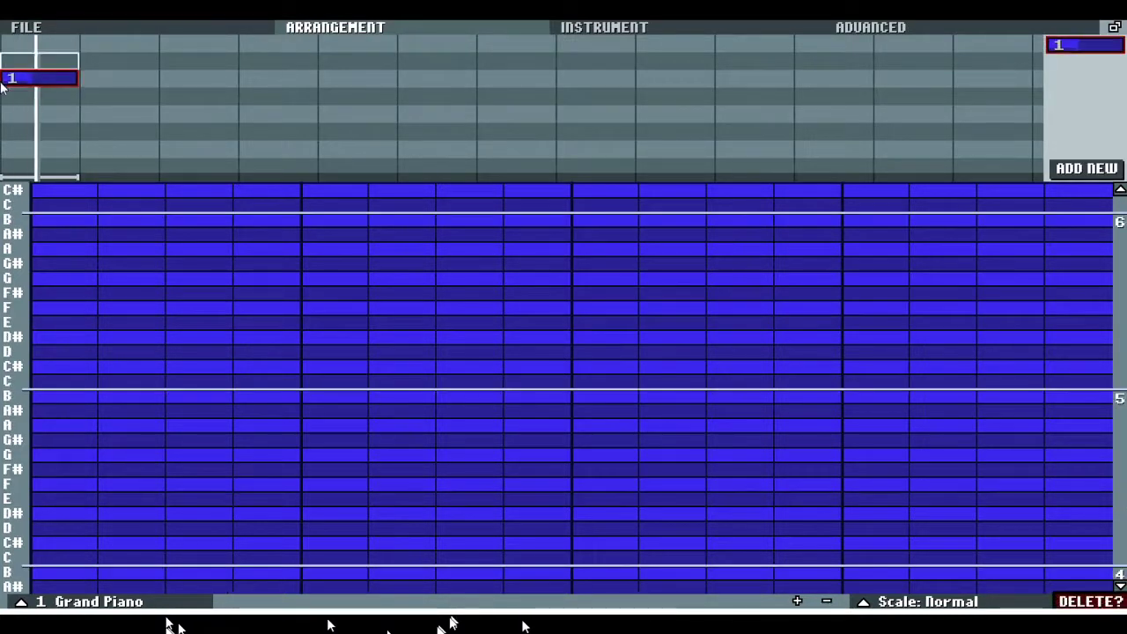
{"action": "key", "text": "space"}
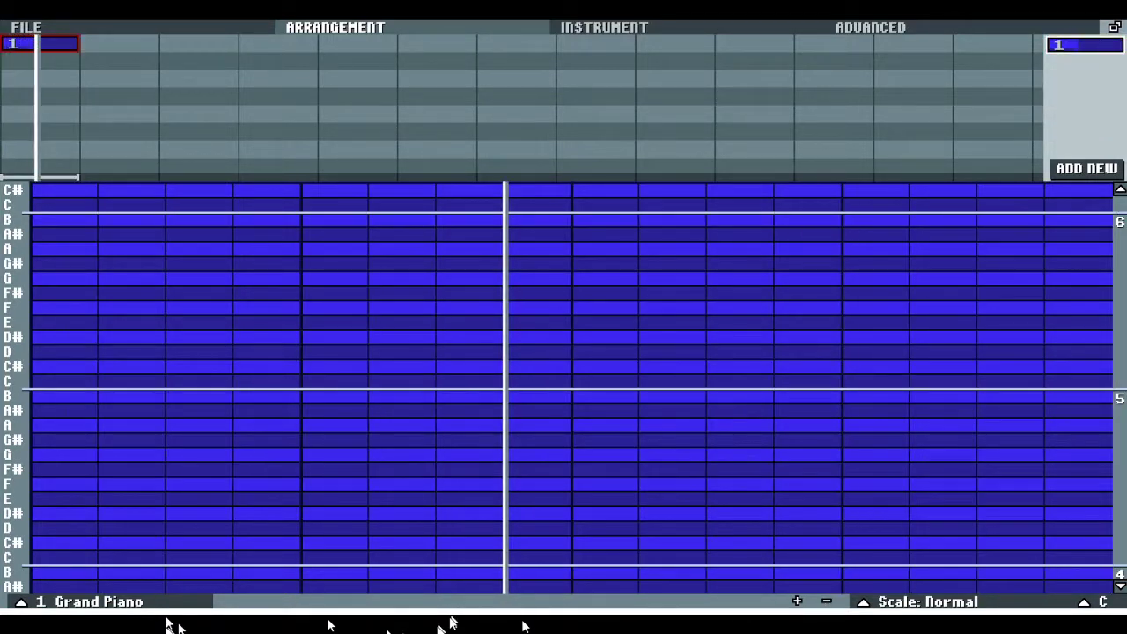
Step: Place extra copies of pattern 1 in bars 3, 4 and 5 on the second and third channels
{"action": "left_click", "coordinate": [294, 92]}
{"action": "left_click_drag", "start_coordinate": [293, 96], "coordinate": [340, 69]}
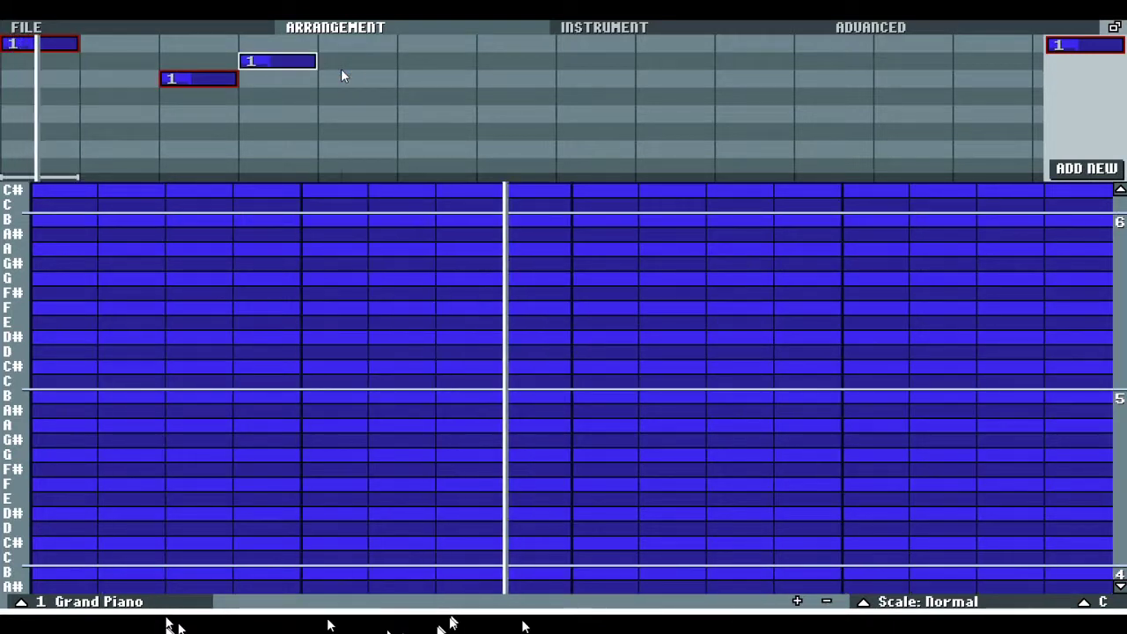
{"action": "left_click", "coordinate": [362, 79]}
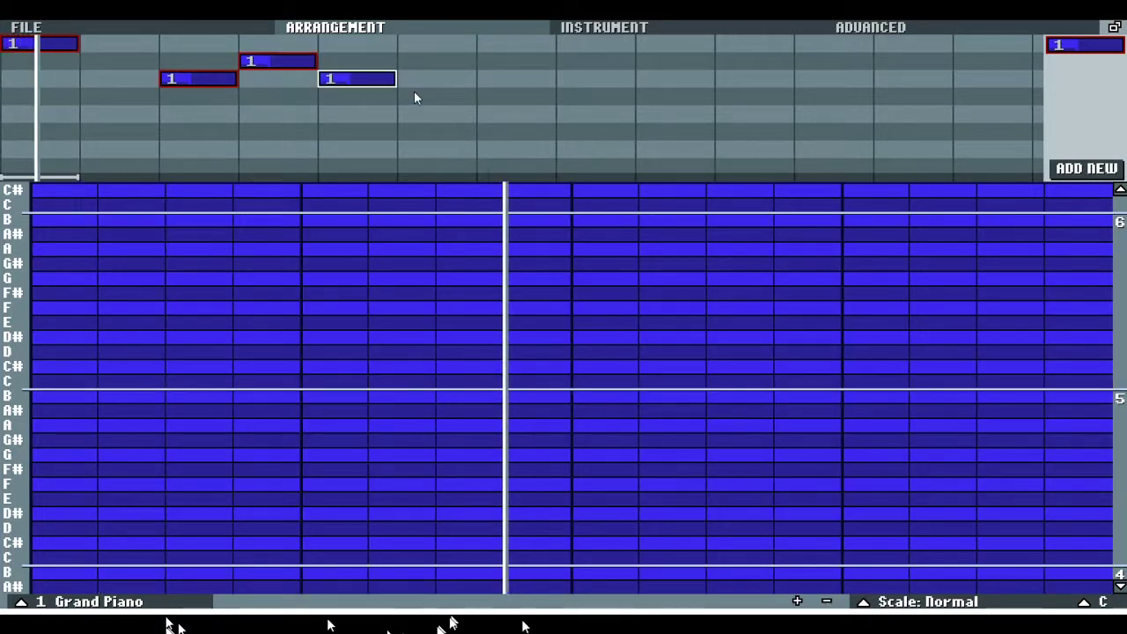
Step: Remove the extra pattern 1 copies from bars 3 to 5 and limit the playback loop to the first bar
{"action": "right_click", "coordinate": [392, 81]}
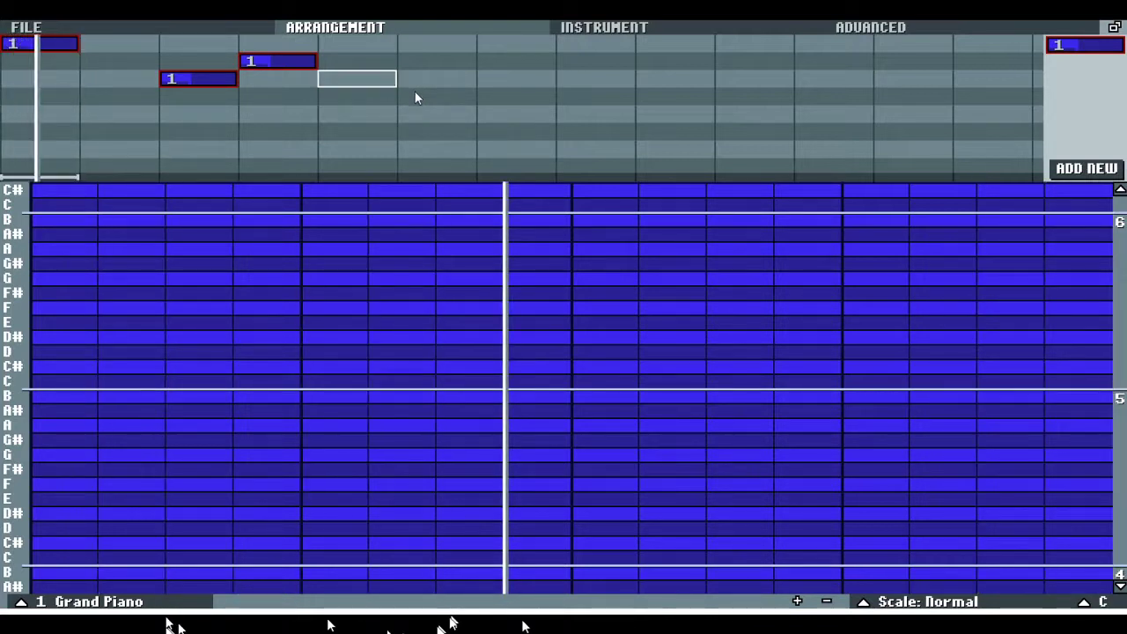
{"action": "right_click", "coordinate": [308, 63]}
{"action": "right_click", "coordinate": [223, 92]}
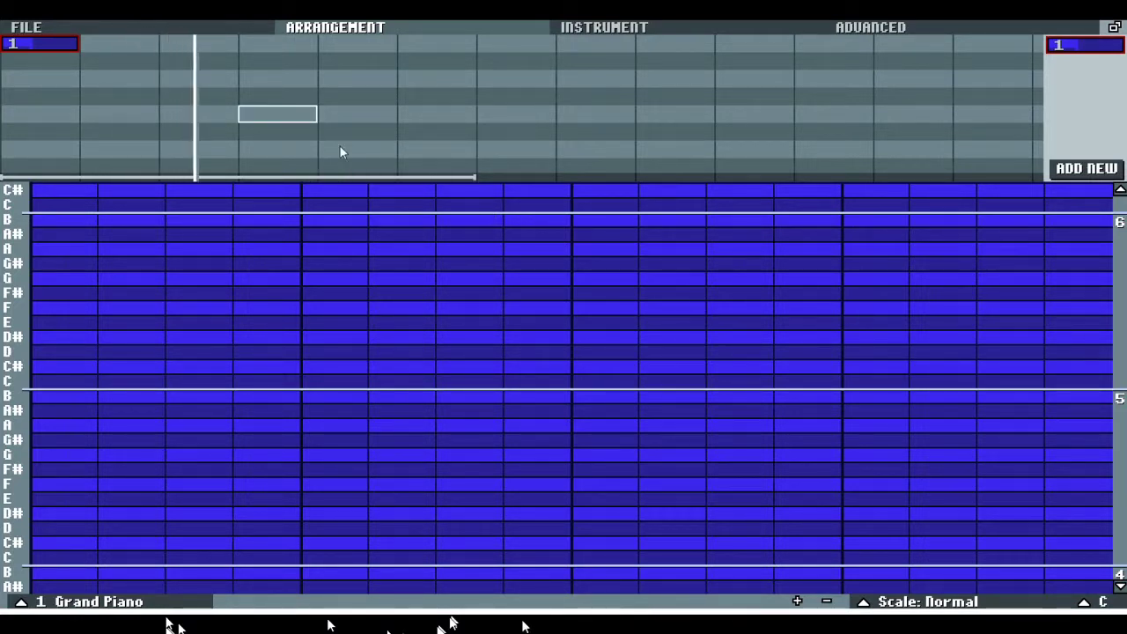
{"action": "left_click", "coordinate": [54, 165]}
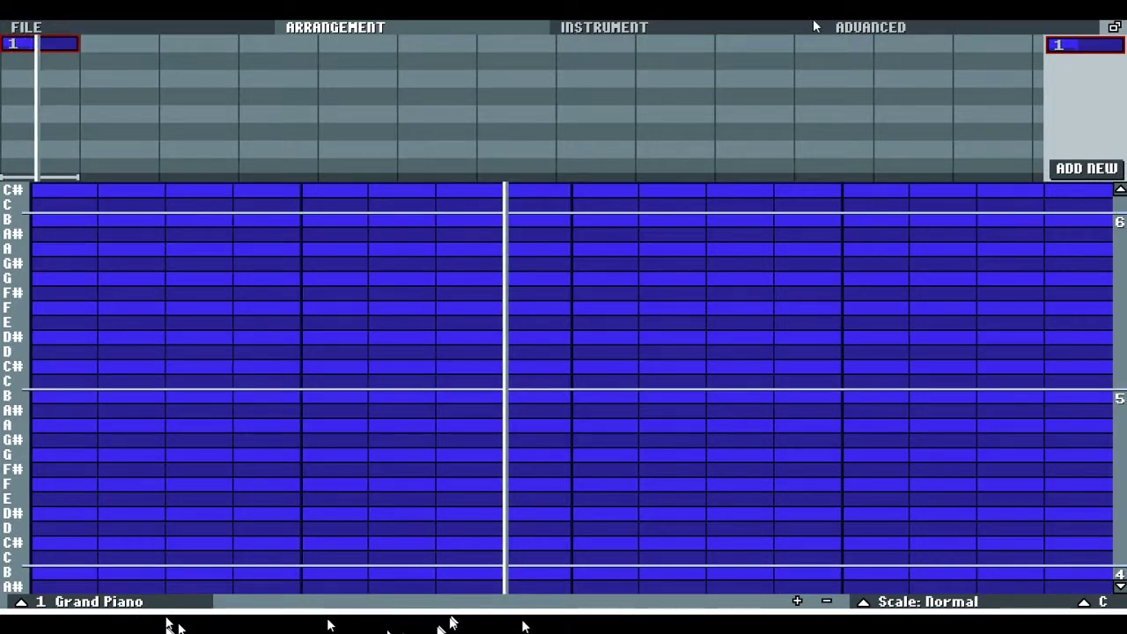
Step: Add a second instrument to the song and set its category to BASS
{"action": "left_click", "coordinate": [759, 27]}
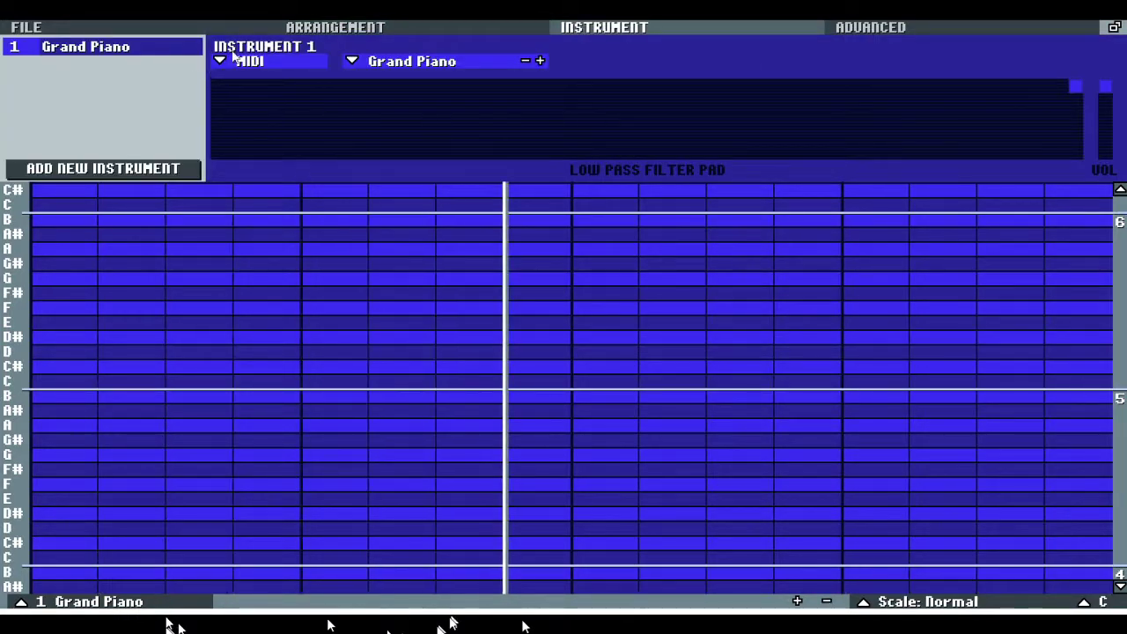
{"action": "left_click", "coordinate": [171, 169]}
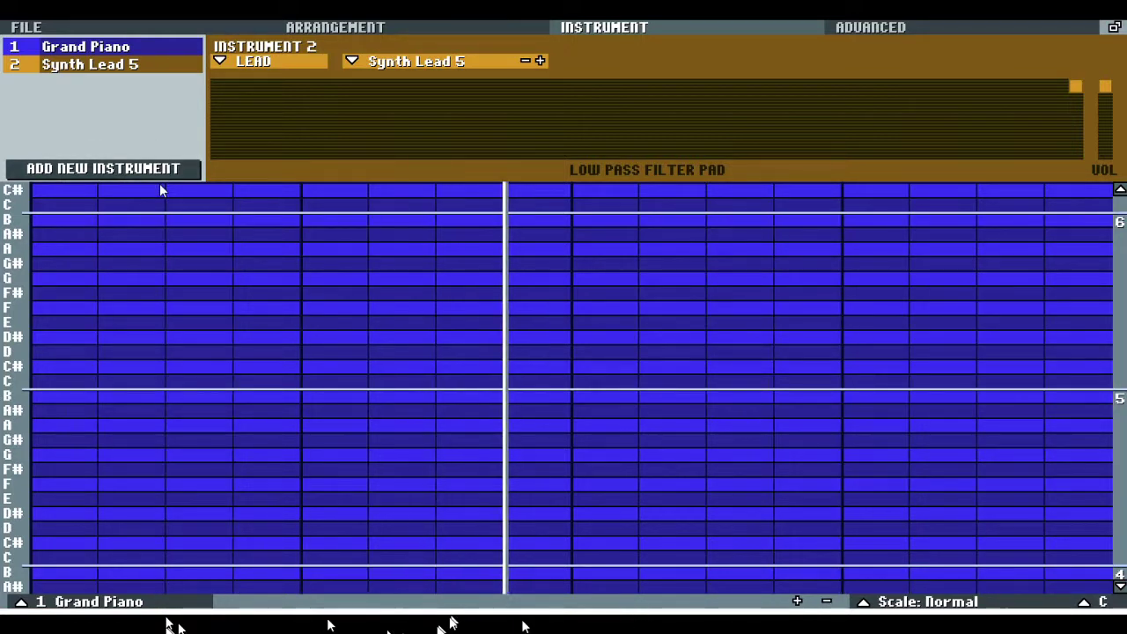
{"action": "left_click", "coordinate": [317, 65]}
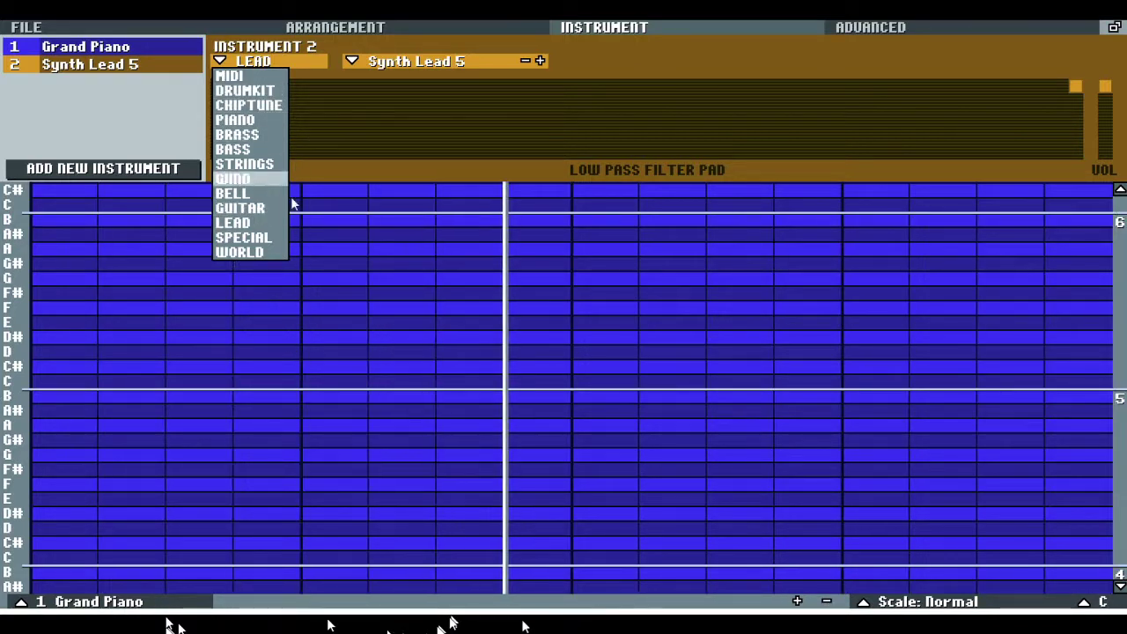
{"action": "left_click", "coordinate": [233, 149]}
Step: Browse the pages of available bass sounds and choose Analog Bass for instrument 2
{"action": "left_click", "coordinate": [498, 62]}
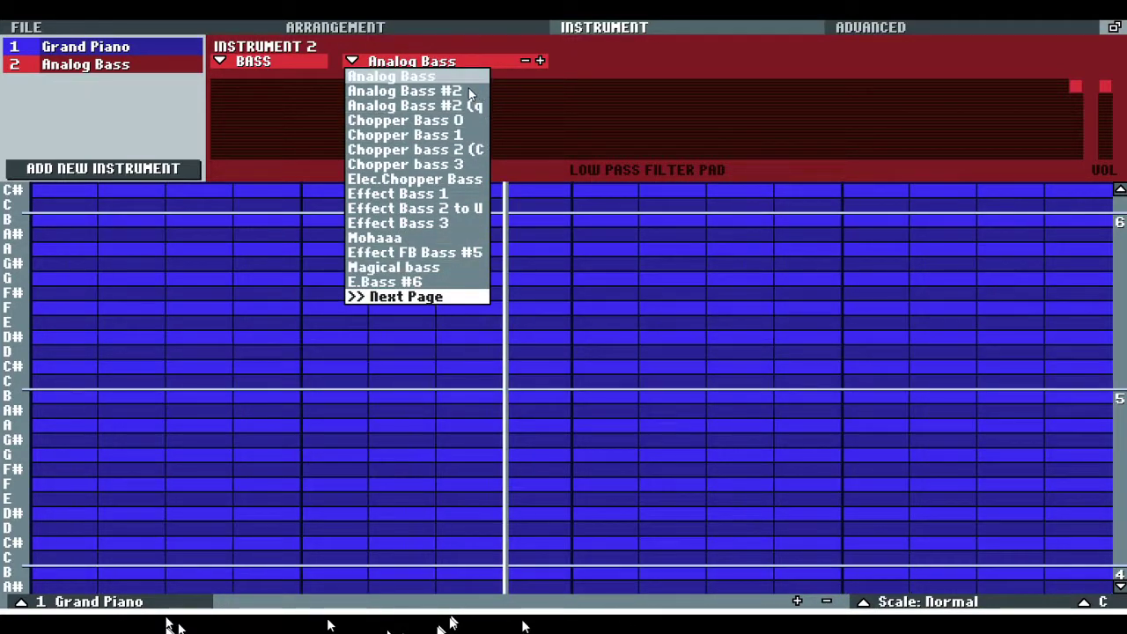
{"action": "left_click", "coordinate": [519, 365]}
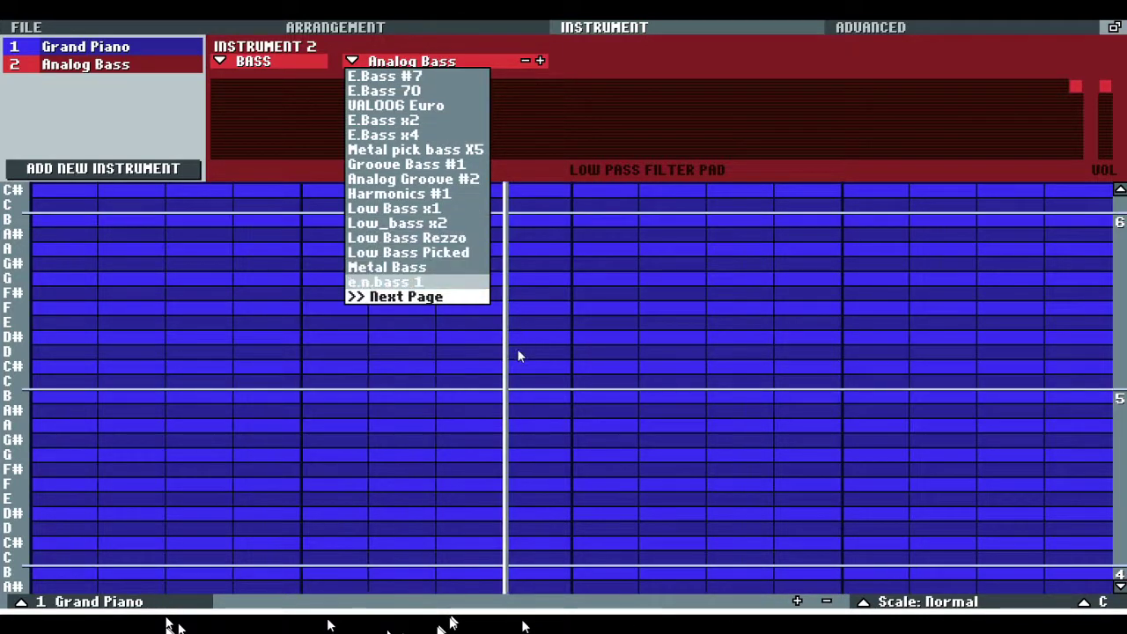
{"action": "left_click", "coordinate": [516, 359]}
{"action": "left_click", "coordinate": [512, 358]}
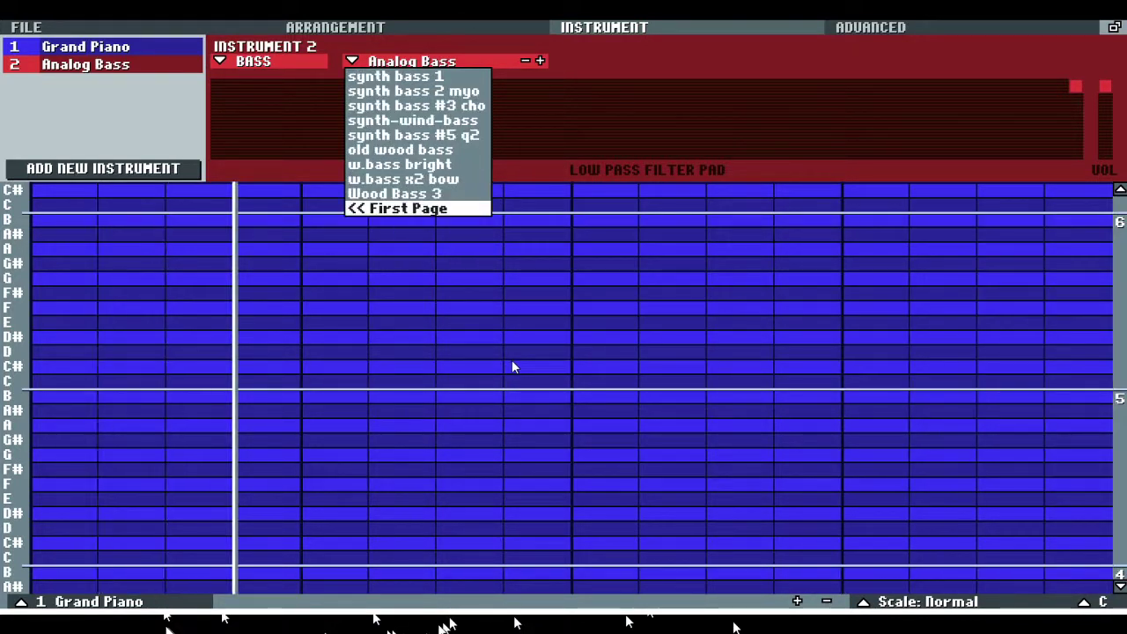
{"action": "left_click", "coordinate": [505, 264]}
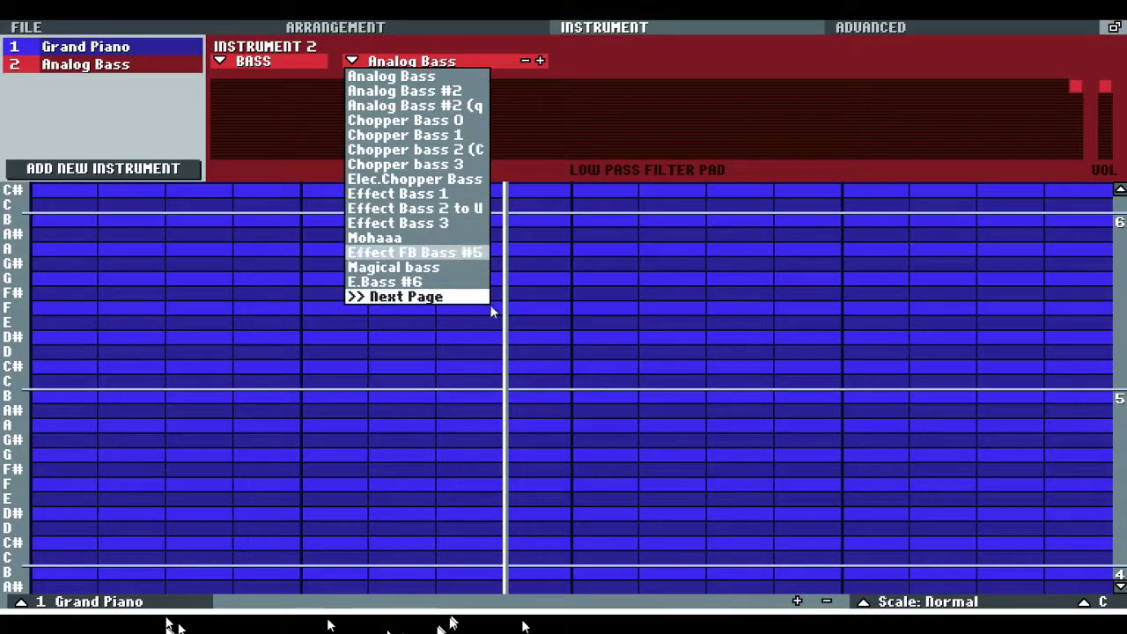
{"action": "left_click", "coordinate": [517, 371]}
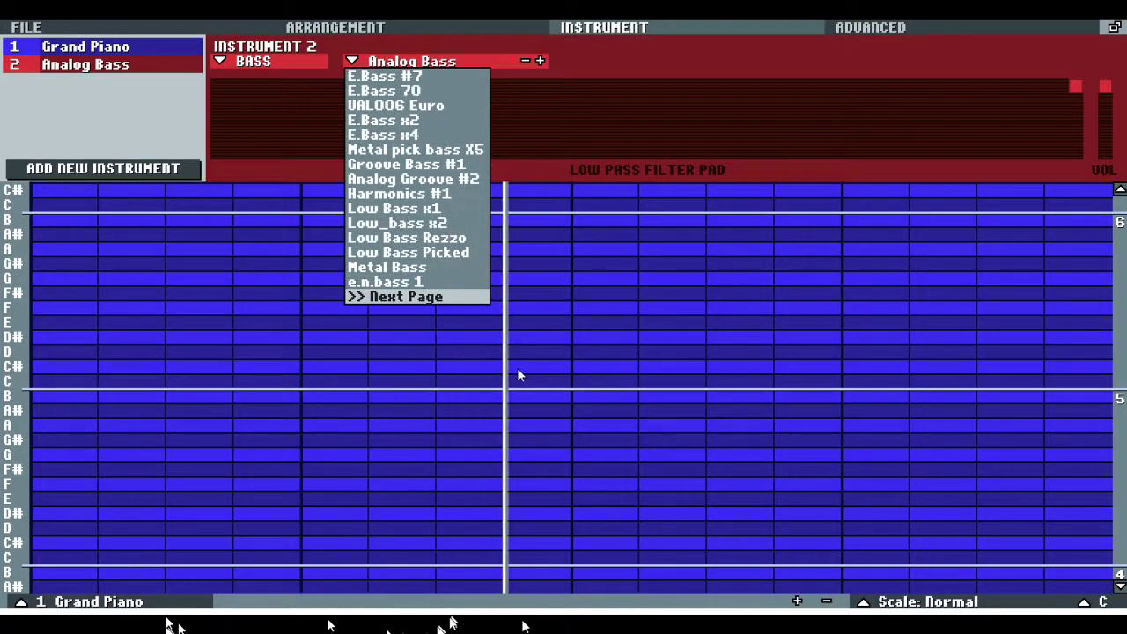
{"action": "left_click", "coordinate": [519, 370]}
{"action": "left_click", "coordinate": [531, 278]}
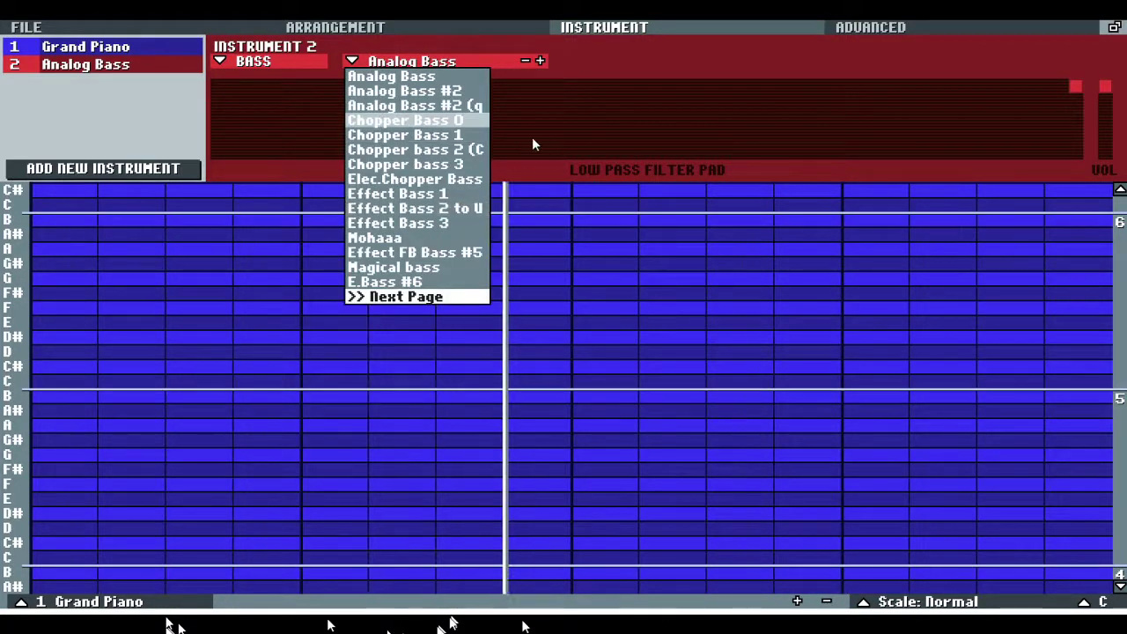
{"action": "left_click", "coordinate": [520, 94]}
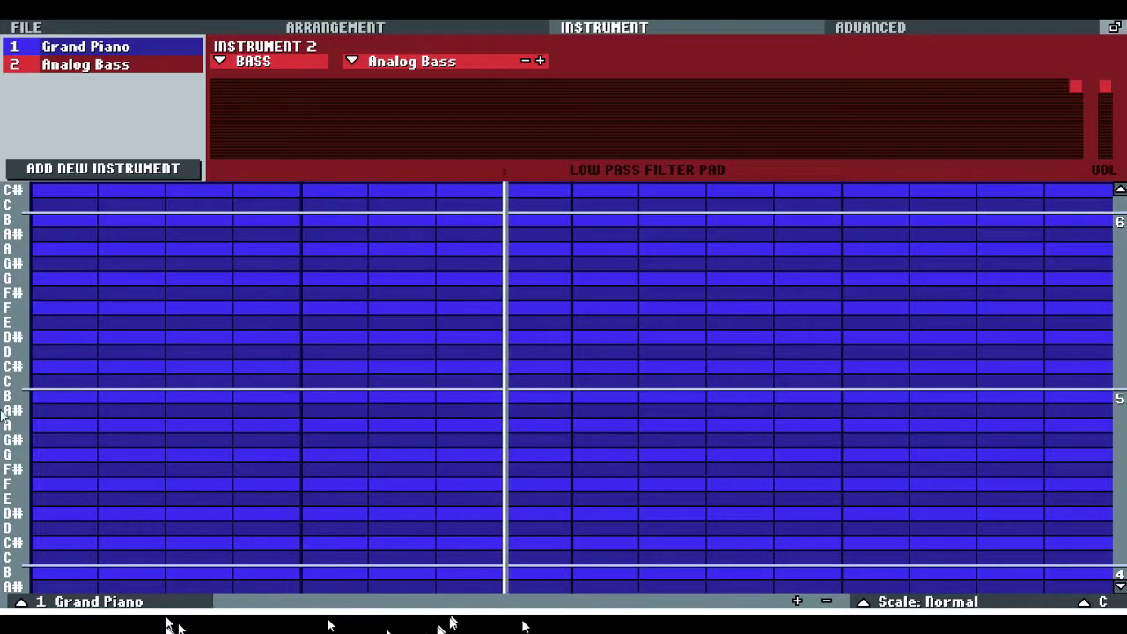
Step: Draw a run of notes in the empty pattern 1, stepping from G through G# and A to A# and back down
{"action": "left_click", "coordinate": [64, 454]}
{"action": "left_click", "coordinate": [131, 454]}
{"action": "left_click", "coordinate": [199, 439]}
{"action": "left_click", "coordinate": [335, 424]}
{"action": "left_click_drag", "start_coordinate": [401, 409], "coordinate": [469, 410]}
{"action": "left_click_drag", "start_coordinate": [470, 423], "coordinate": [539, 423]}
{"action": "left_click", "coordinate": [539, 438]}
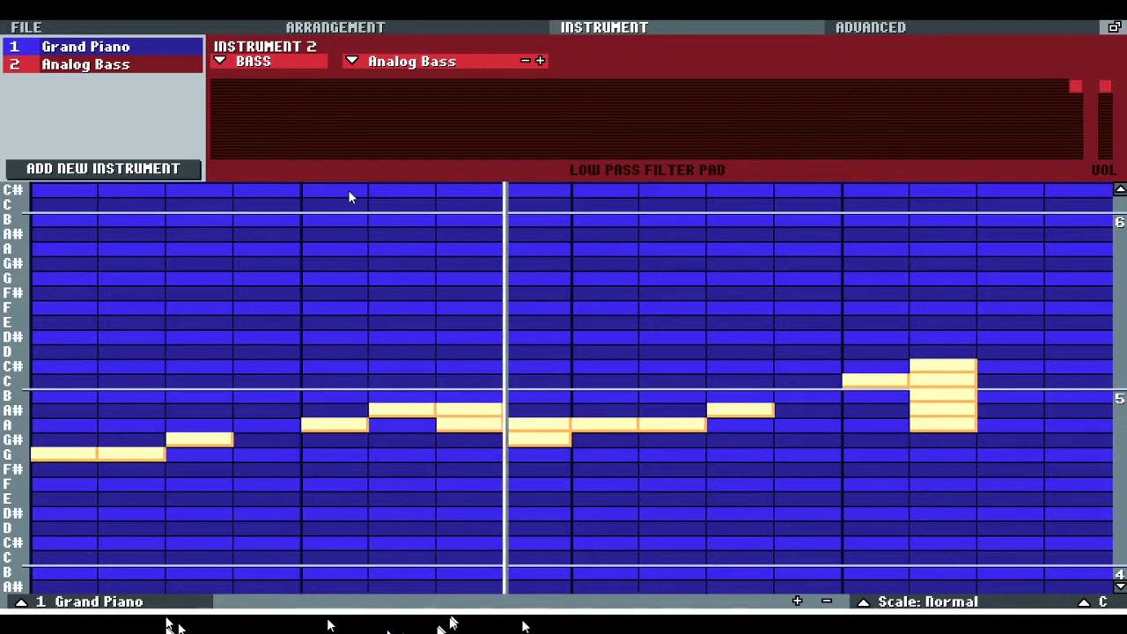
Step: Place pattern 1 in the first bar of the arrangement's third channel
{"action": "left_click", "coordinate": [285, 24]}
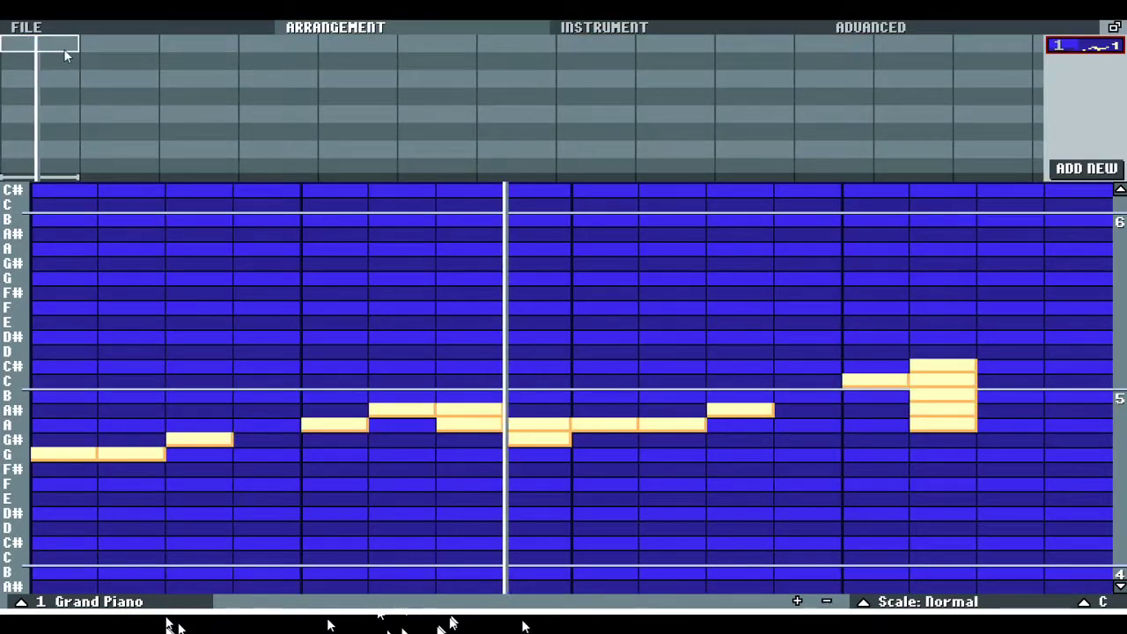
{"action": "left_click_drag", "start_coordinate": [1085, 44], "coordinate": [12, 79]}
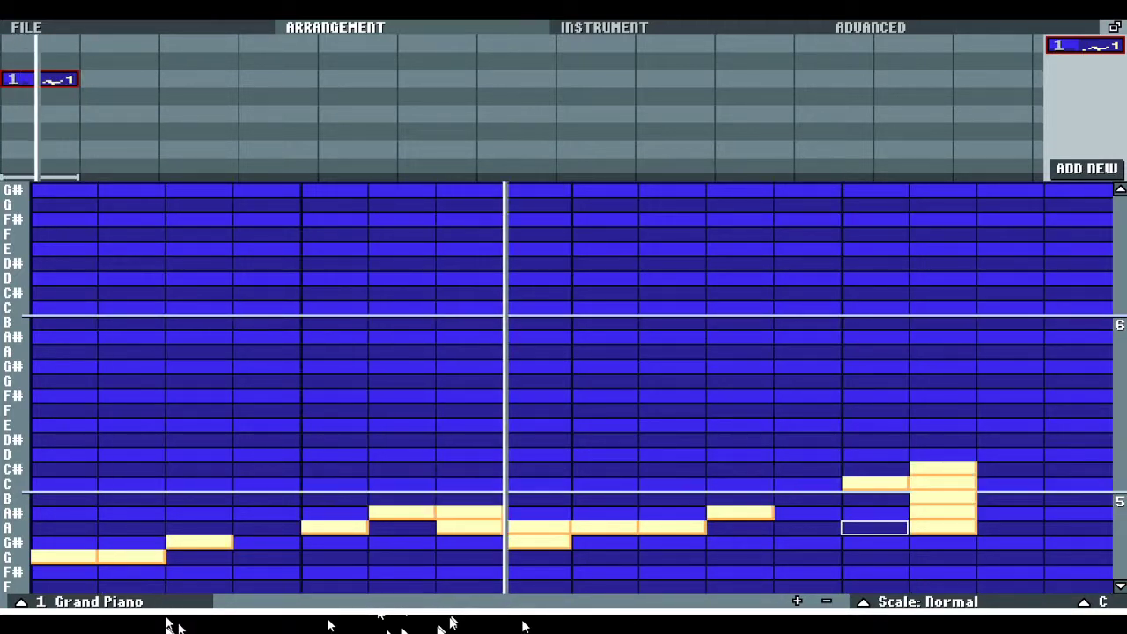
Step: Erase the notes in steps 7 to 10, 13 and 14, and draw a row of F# notes across steps 7 to 10
{"action": "left_click_drag", "start_coordinate": [943, 468], "coordinate": [942, 528]}
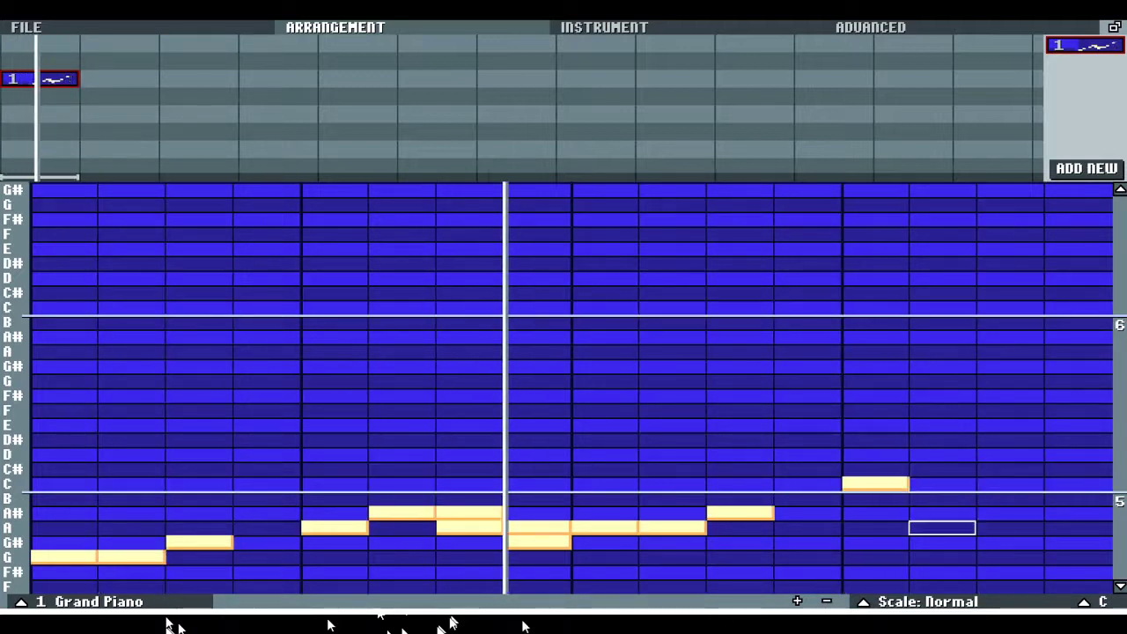
{"action": "left_click", "coordinate": [877, 482]}
{"action": "mouse_move", "coordinate": [674, 527]}
{"action": "left_mouse_down"}
{"action": "mouse_move", "coordinate": [539, 527]}
{"action": "mouse_move", "coordinate": [468, 513]}
{"action": "left_mouse_up"}
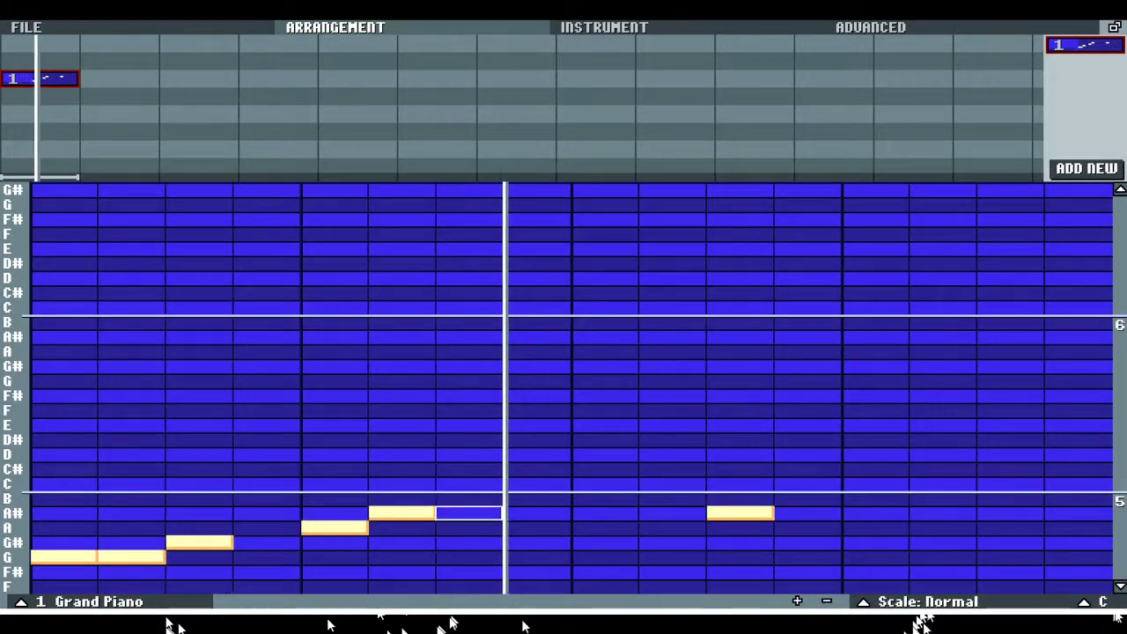
{"action": "left_click_drag", "start_coordinate": [740, 381], "coordinate": [471, 396]}
{"action": "left_click_drag", "start_coordinate": [739, 380], "coordinate": [738, 394]}
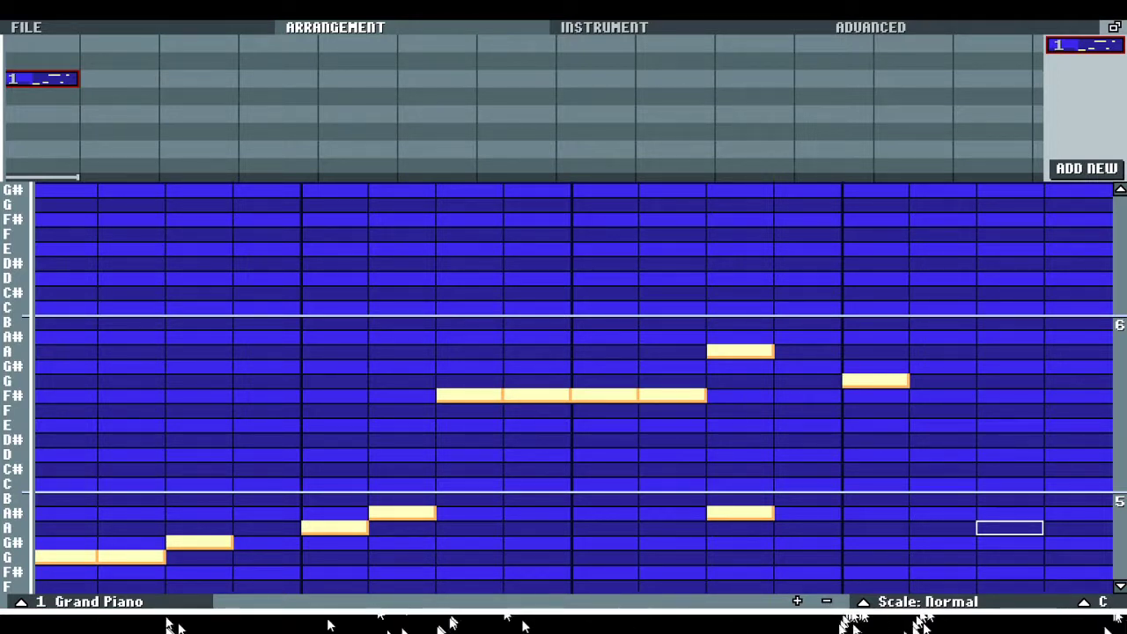
Step: Erase the step 11 notes and replace the F# row with scattered notes, including F in step 9 and A# in steps 6 and 10
{"action": "key", "text": "BackSpace"}
{"action": "key", "text": "BackSpace"}
{"action": "key", "text": "BackSpace"}
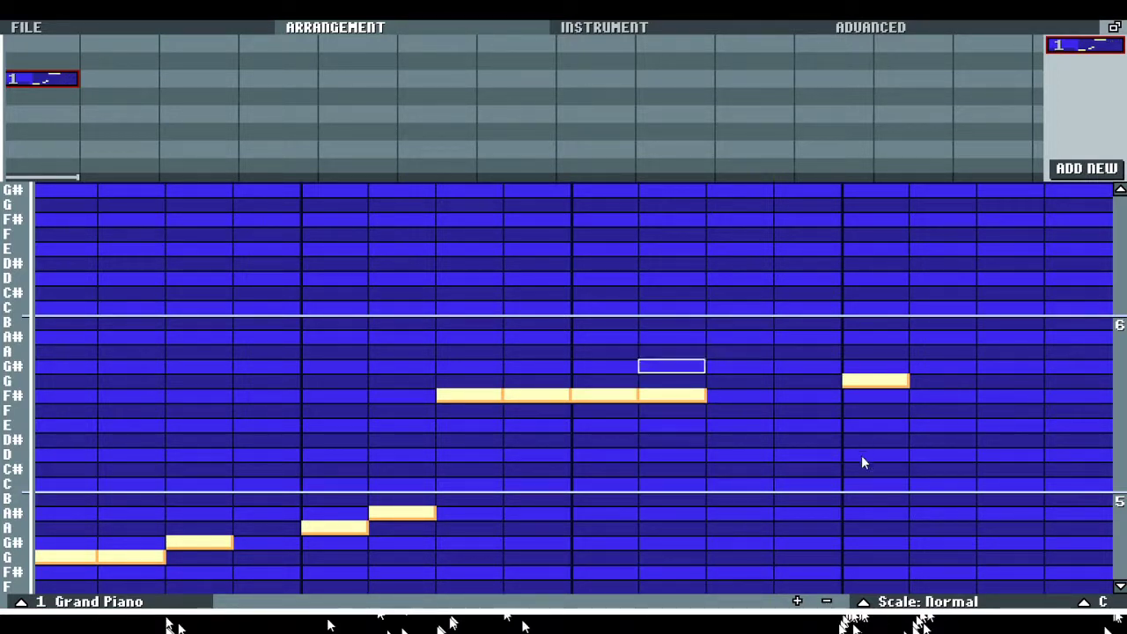
{"action": "right_click", "coordinate": [587, 495]}
{"action": "right_click", "coordinate": [660, 490]}
{"action": "mouse_move", "coordinate": [503, 418]}
{"action": "left_mouse_down"}
{"action": "mouse_move", "coordinate": [555, 505]}
{"action": "mouse_move", "coordinate": [729, 420]}
{"action": "left_mouse_up"}
{"action": "key", "text": "BackSpace"}
{"action": "key", "text": "BackSpace"}
{"action": "key", "text": "BackSpace"}
{"action": "key", "text": "BackSpace"}
{"action": "key", "text": "BackSpace"}
{"action": "key", "text": "BackSpace"}
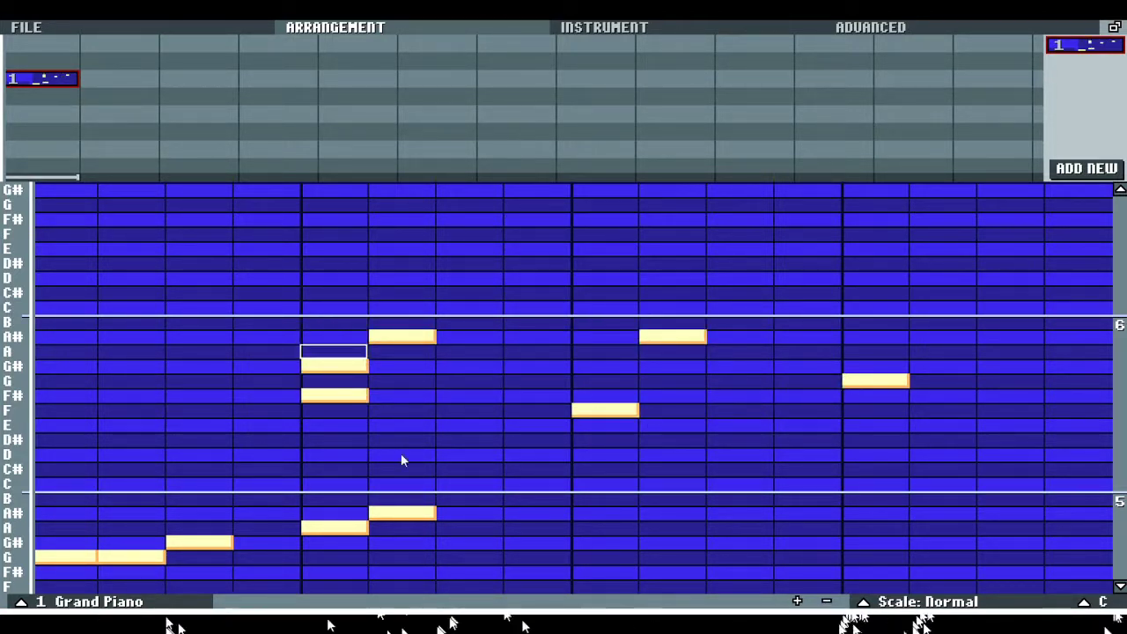
{"action": "key", "text": "BackSpace"}
Step: Assign the Analog Bass instrument to pattern 1
{"action": "left_click", "coordinate": [773, 26]}
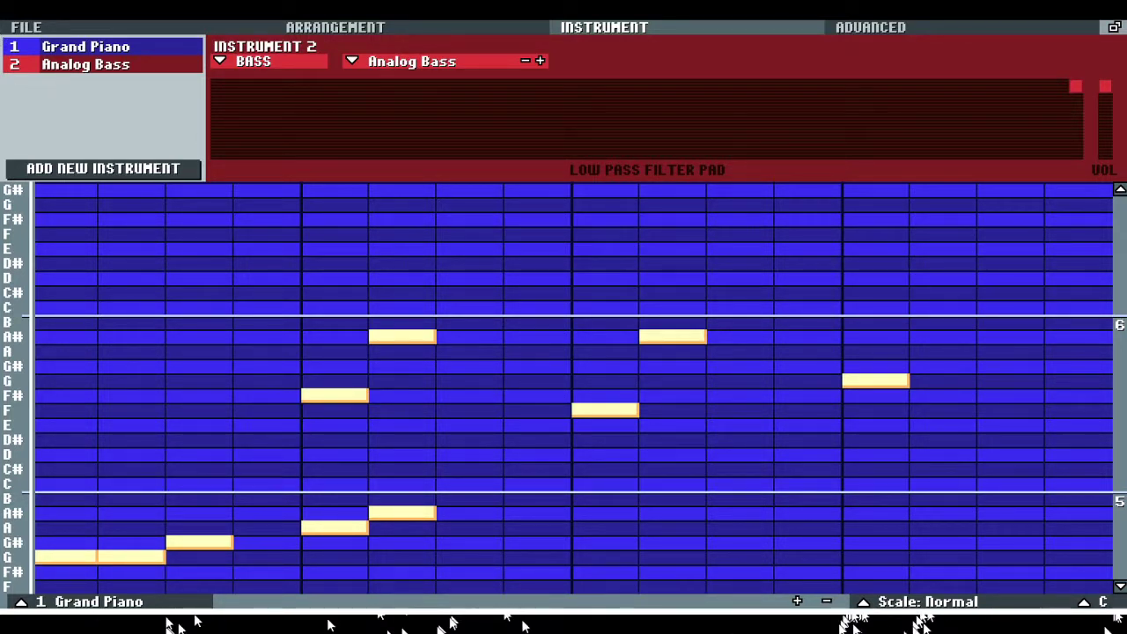
{"action": "left_click", "coordinate": [58, 603]}
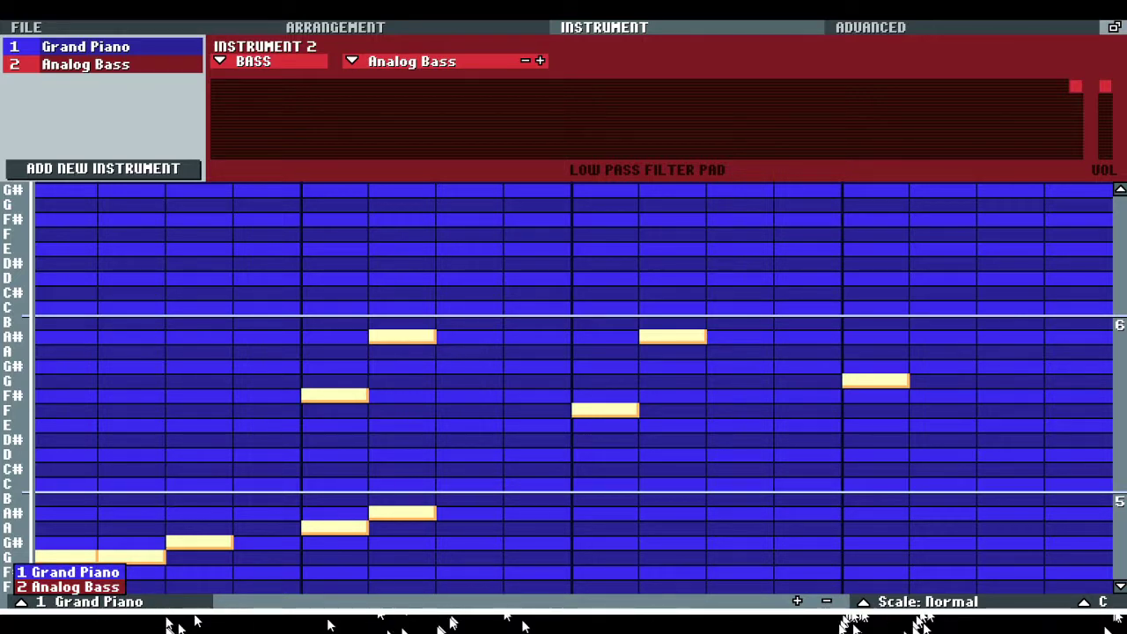
{"action": "left_click", "coordinate": [69, 588]}
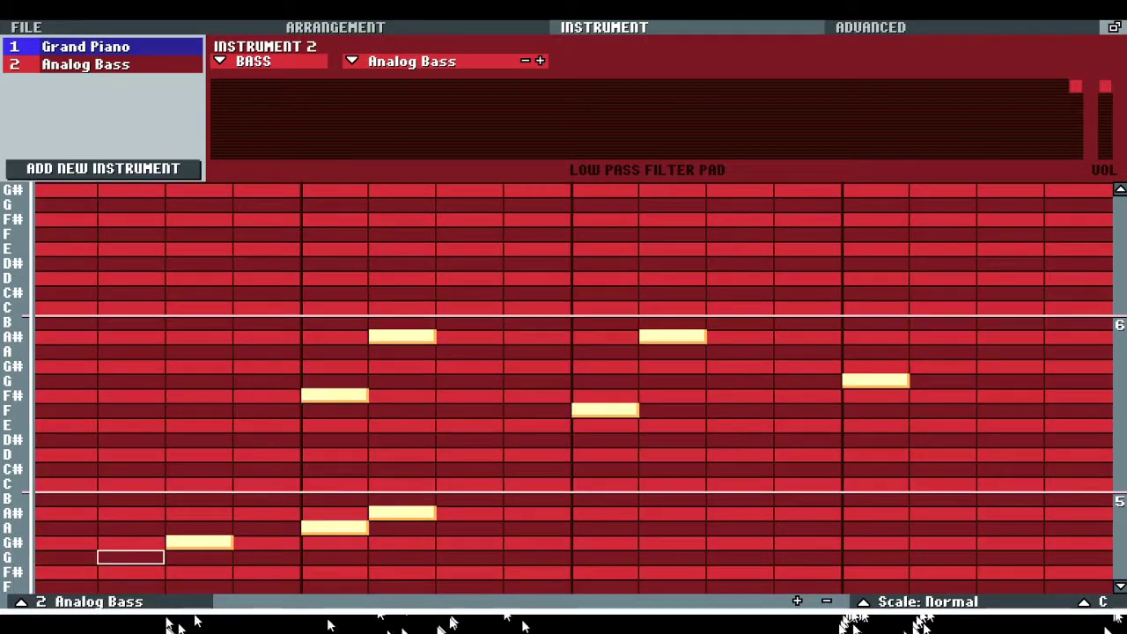
Step: Erase all remaining notes from pattern 1
{"action": "right_click", "coordinate": [335, 528]}
{"action": "right_click", "coordinate": [403, 512]}
{"action": "right_click", "coordinate": [334, 395]}
{"action": "right_click", "coordinate": [402, 337]}
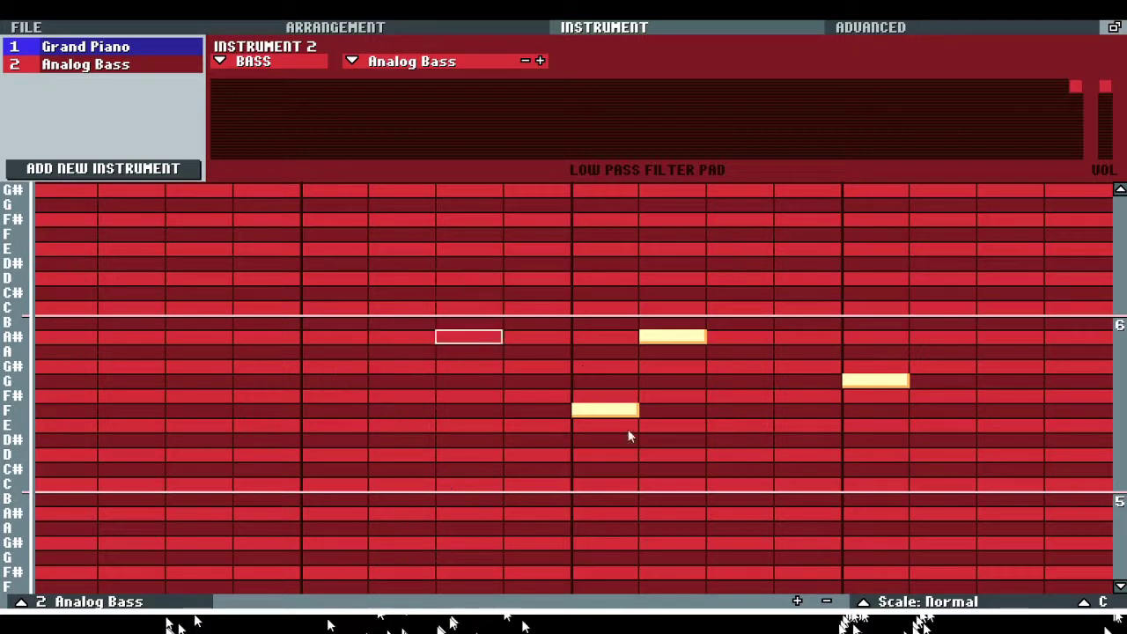
{"action": "right_click", "coordinate": [605, 409]}
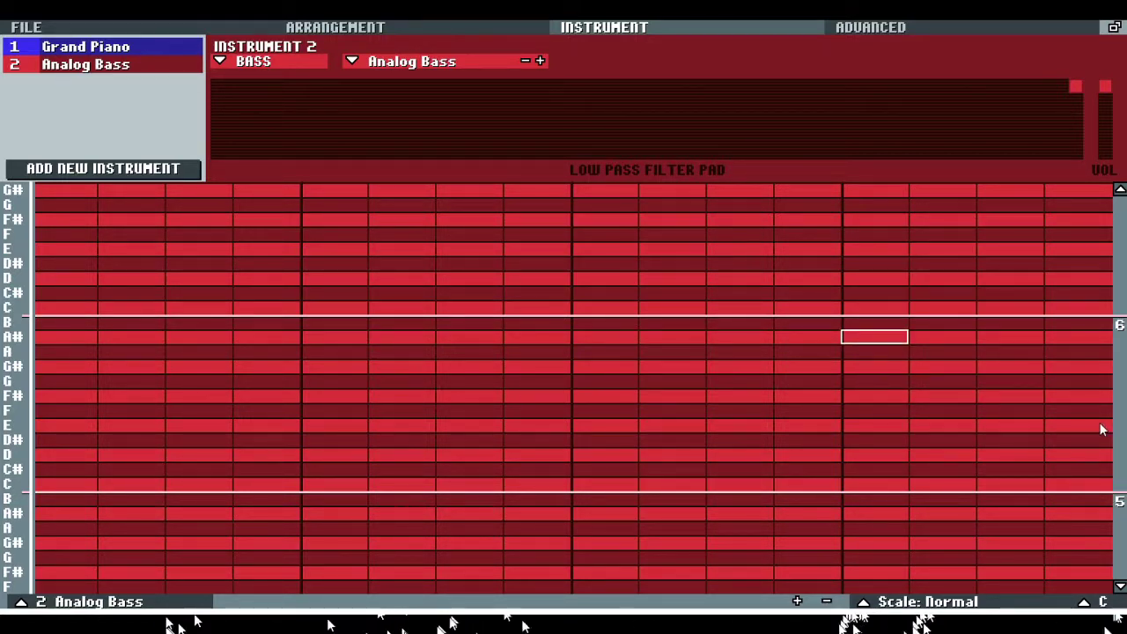
Step: Place trial B notes an octave apart in the first two steps of the pattern, and erase both
{"action": "scroll", "coordinate": [1017, 465], "scroll_direction": "up", "scroll_amount": 18}
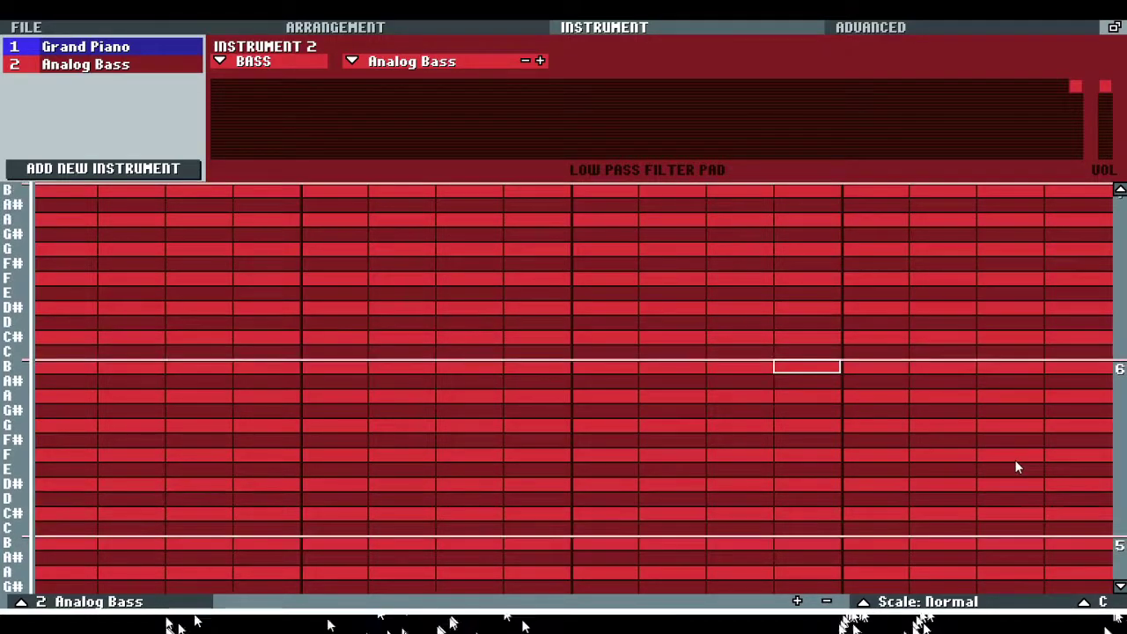
{"action": "scroll", "coordinate": [1078, 499], "scroll_direction": "down", "scroll_amount": 5}
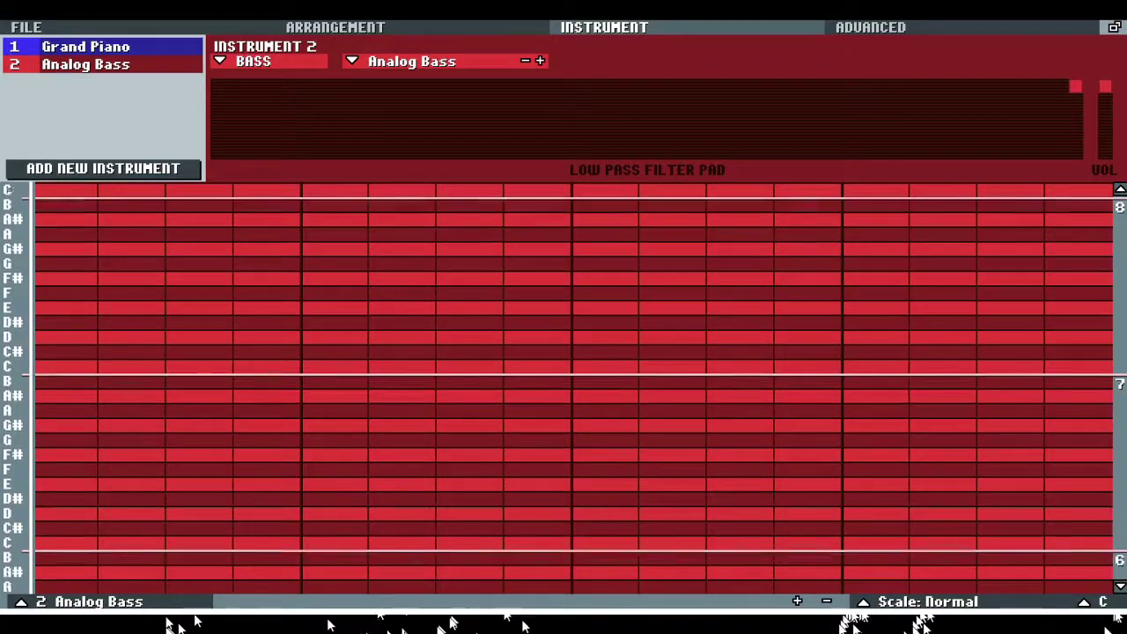
{"action": "scroll", "coordinate": [1078, 396], "scroll_direction": "up", "scroll_amount": 5}
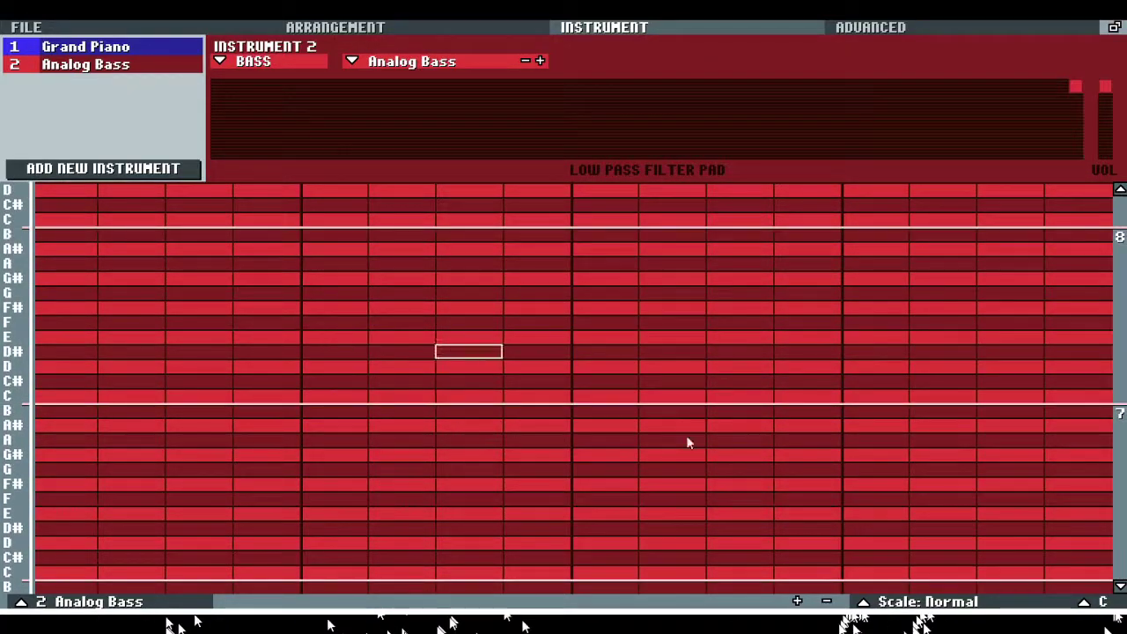
{"action": "scroll", "coordinate": [690, 443], "scroll_direction": "down", "scroll_amount": 3}
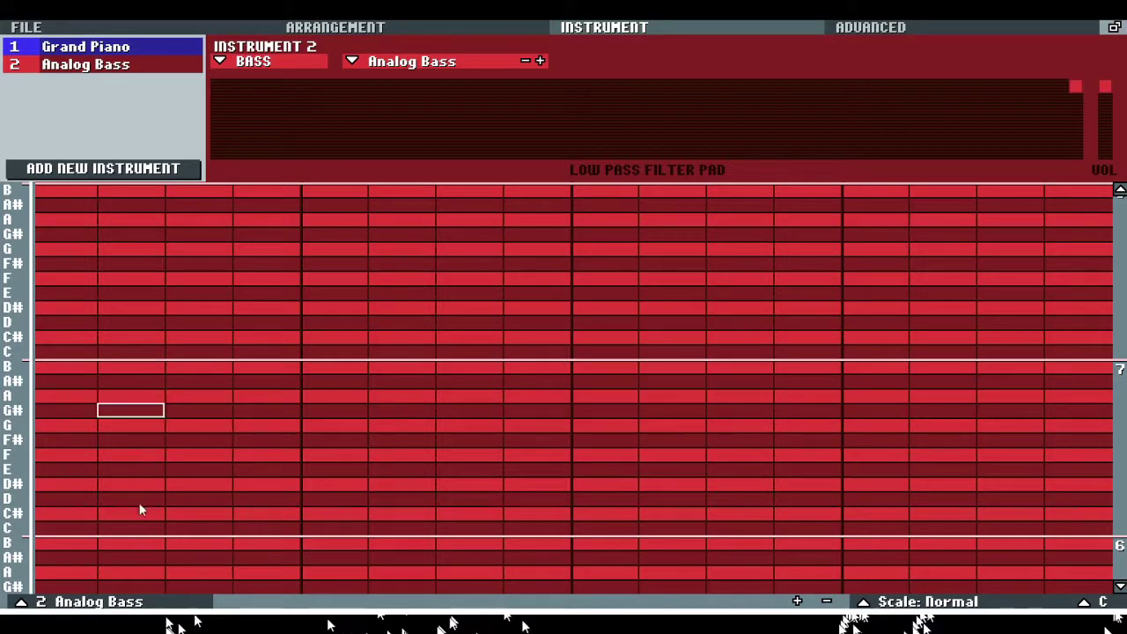
{"action": "left_click", "coordinate": [75, 240]}
{"action": "scroll", "coordinate": [1077, 319], "scroll_direction": "up", "scroll_amount": 2}
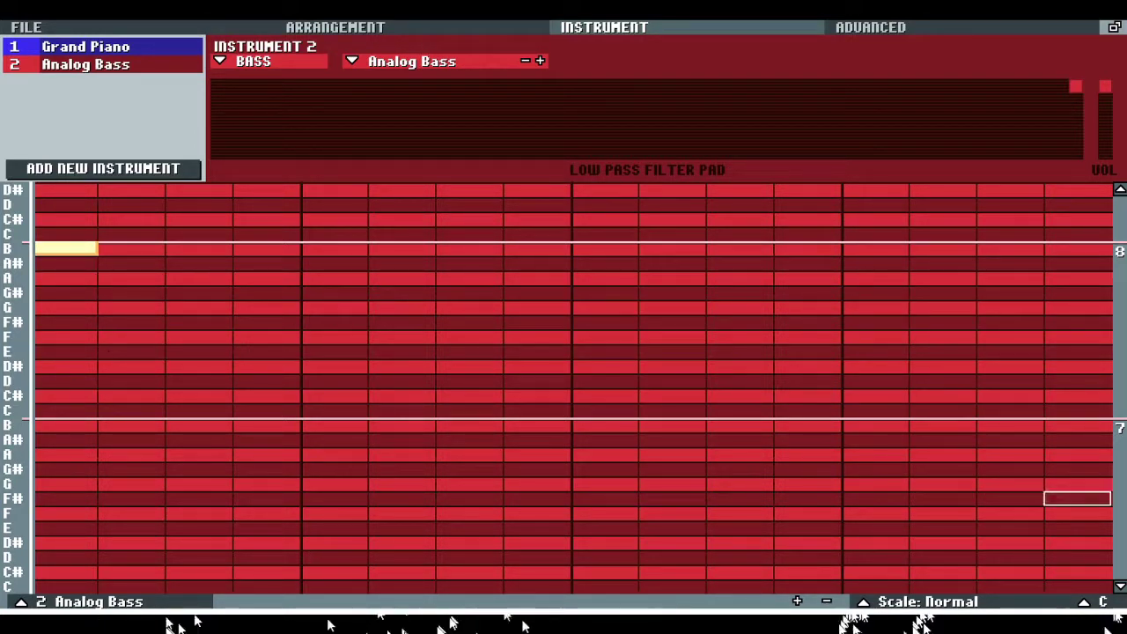
{"action": "left_click", "coordinate": [196, 530]}
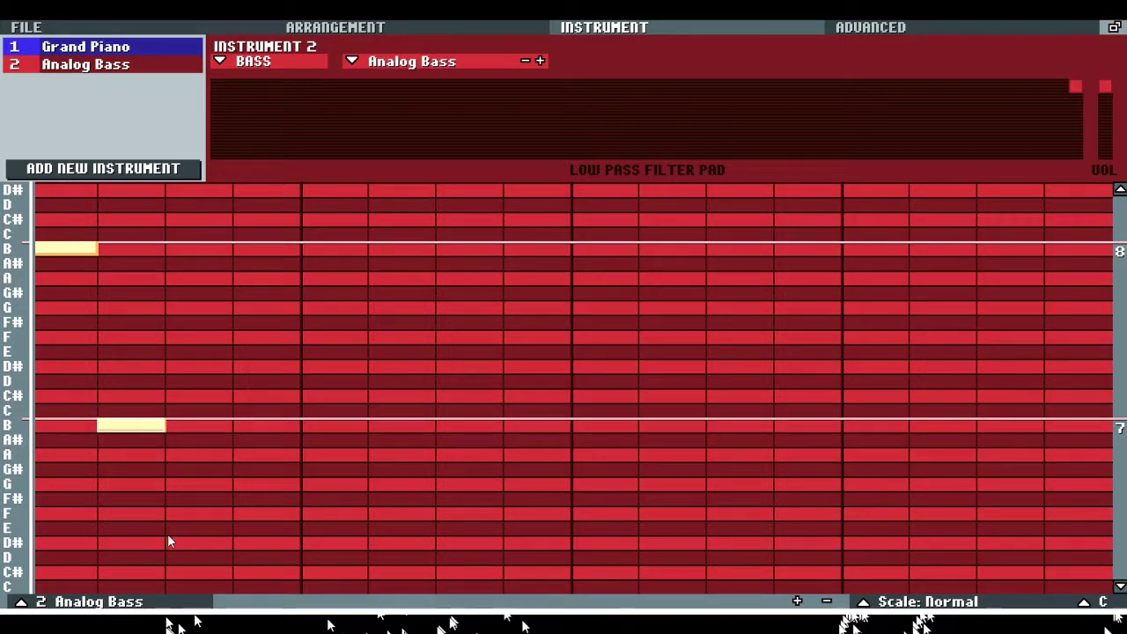
{"action": "right_click", "coordinate": [168, 534]}
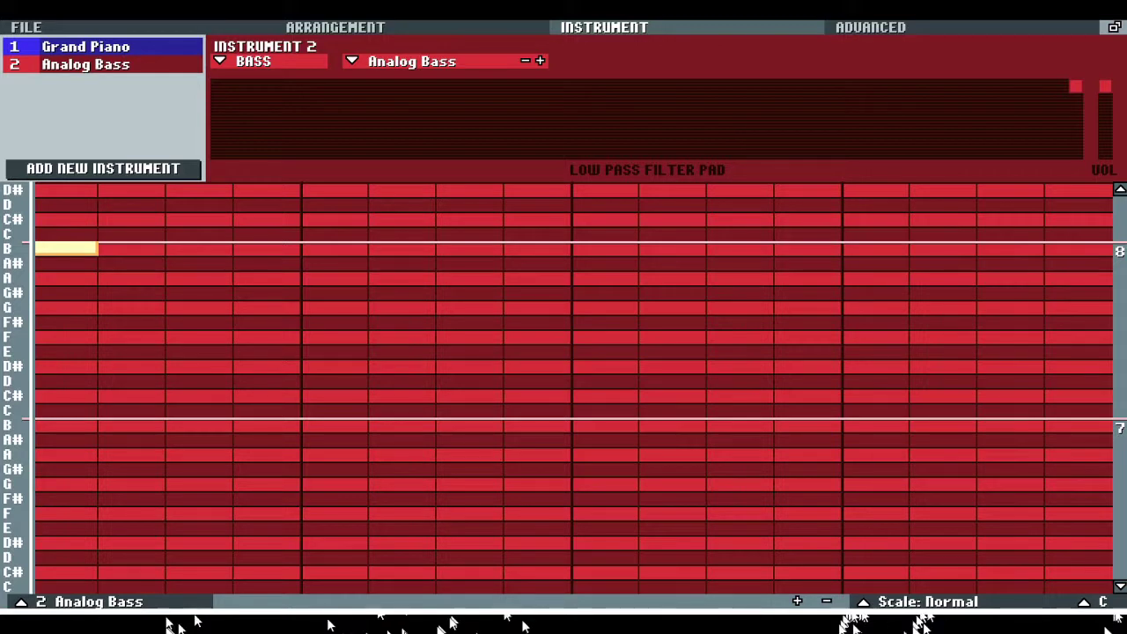
{"action": "right_click", "coordinate": [66, 248]}
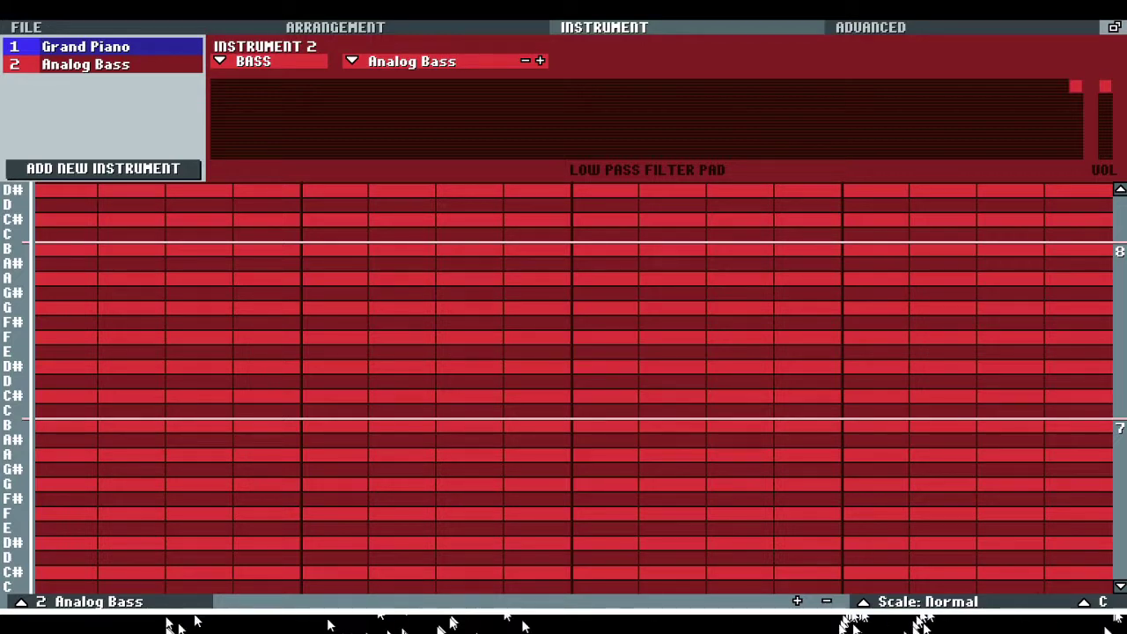
Step: Set the pattern's scale to Pentatonic Major and draw scattered notes across its steps
{"action": "left_click", "coordinate": [929, 602]}
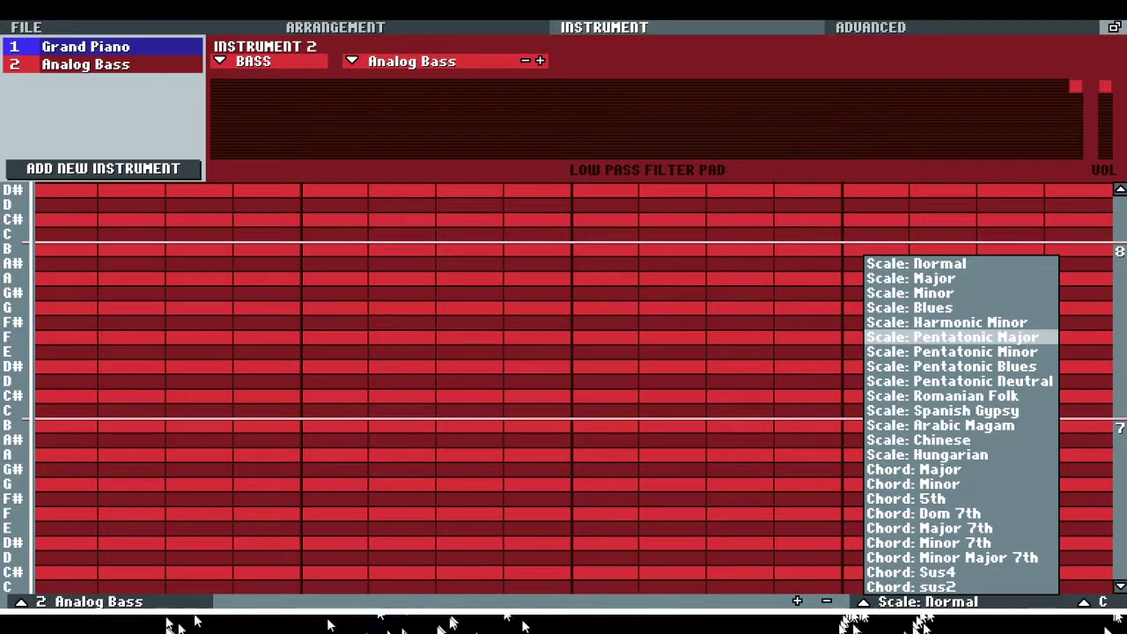
{"action": "left_click", "coordinate": [951, 337]}
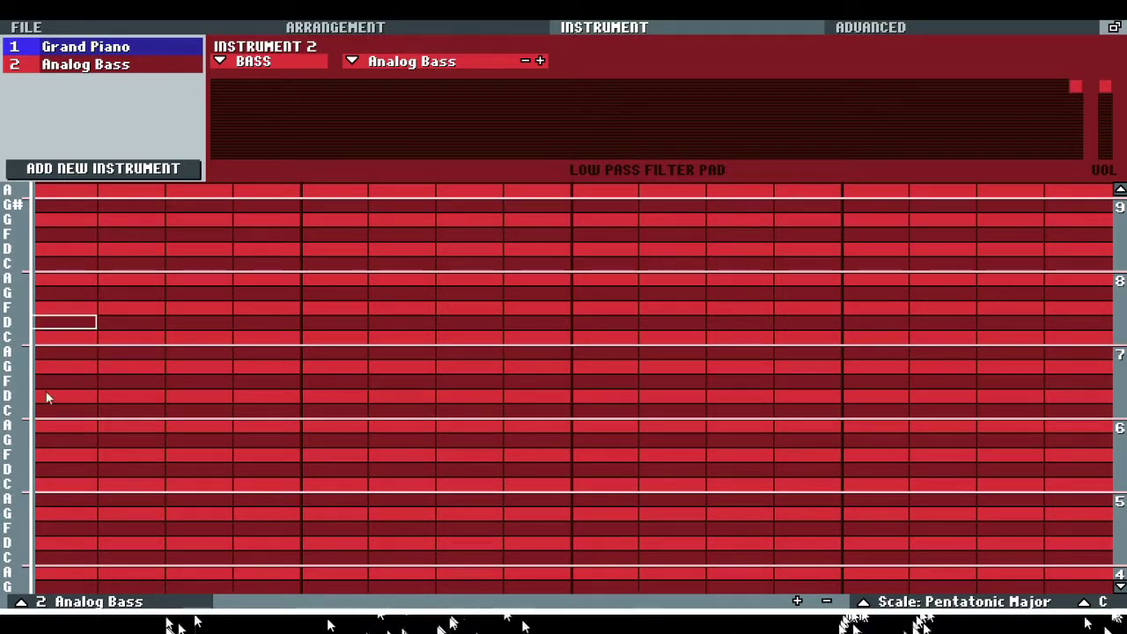
{"action": "left_click_drag", "start_coordinate": [46, 337], "coordinate": [207, 293]}
{"action": "mouse_move", "coordinate": [256, 353]}
{"action": "left_mouse_down"}
{"action": "mouse_move", "coordinate": [550, 572]}
{"action": "mouse_move", "coordinate": [1079, 513]}
{"action": "left_mouse_up"}
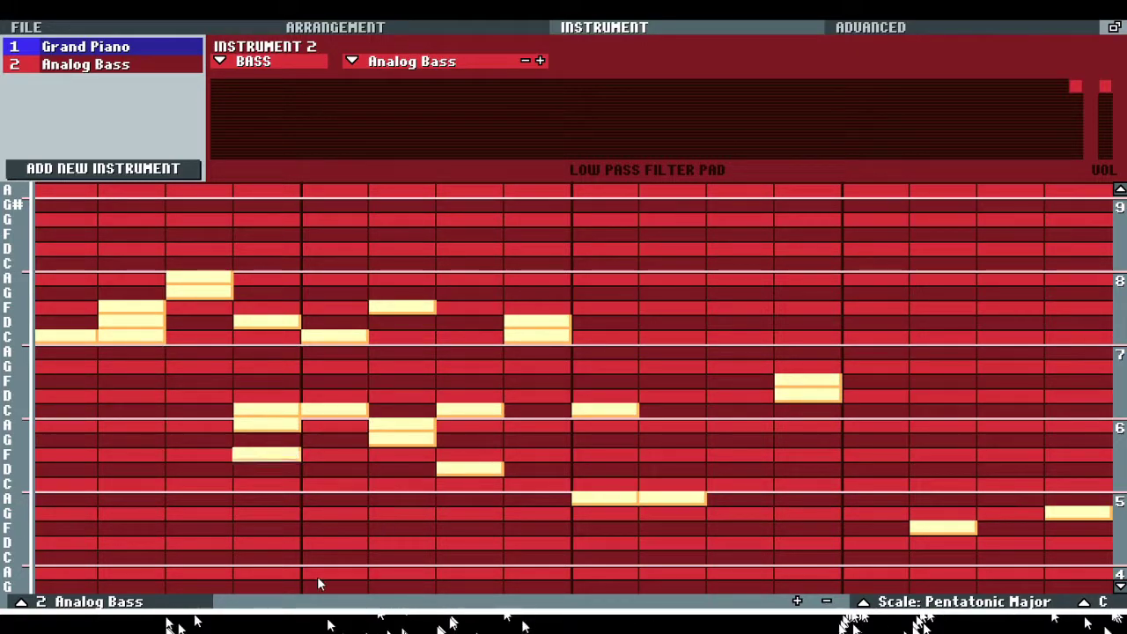
Step: Erase most notes in the pattern's first half and draw replacement notes, including C in step 2, A in step 4 and F in step 7
{"action": "left_click", "coordinate": [283, 554]}
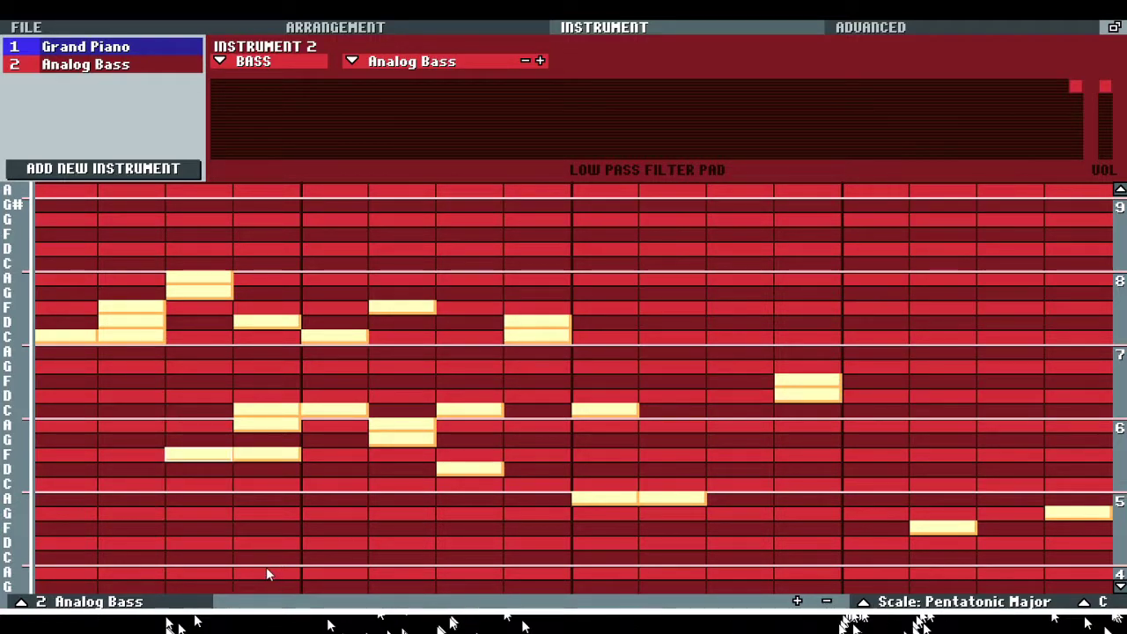
{"action": "mouse_move", "coordinate": [264, 572]}
{"action": "left_mouse_down"}
{"action": "mouse_move", "coordinate": [328, 560]}
{"action": "mouse_move", "coordinate": [339, 500]}
{"action": "mouse_move", "coordinate": [366, 539]}
{"action": "mouse_move", "coordinate": [364, 518]}
{"action": "mouse_move", "coordinate": [413, 499]}
{"action": "mouse_move", "coordinate": [424, 422]}
{"action": "mouse_move", "coordinate": [403, 401]}
{"action": "mouse_move", "coordinate": [216, 370]}
{"action": "mouse_move", "coordinate": [237, 341]}
{"action": "mouse_move", "coordinate": [157, 393]}
{"action": "mouse_move", "coordinate": [144, 423]}
{"action": "mouse_move", "coordinate": [93, 419]}
{"action": "mouse_move", "coordinate": [519, 343]}
{"action": "mouse_move", "coordinate": [559, 393]}
{"action": "mouse_move", "coordinate": [522, 387]}
{"action": "mouse_move", "coordinate": [580, 386]}
{"action": "mouse_move", "coordinate": [674, 415]}
{"action": "mouse_move", "coordinate": [613, 553]}
{"action": "mouse_move", "coordinate": [532, 579]}
{"action": "mouse_move", "coordinate": [614, 553]}
{"action": "left_mouse_up"}
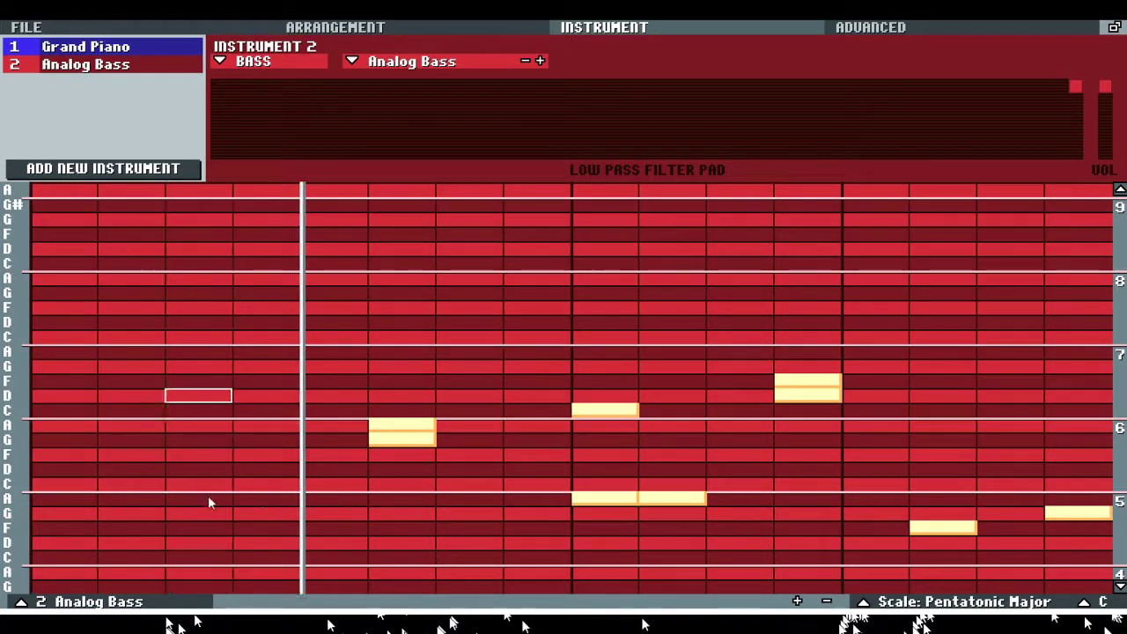
{"action": "left_click_drag", "start_coordinate": [211, 502], "coordinate": [1039, 630]}
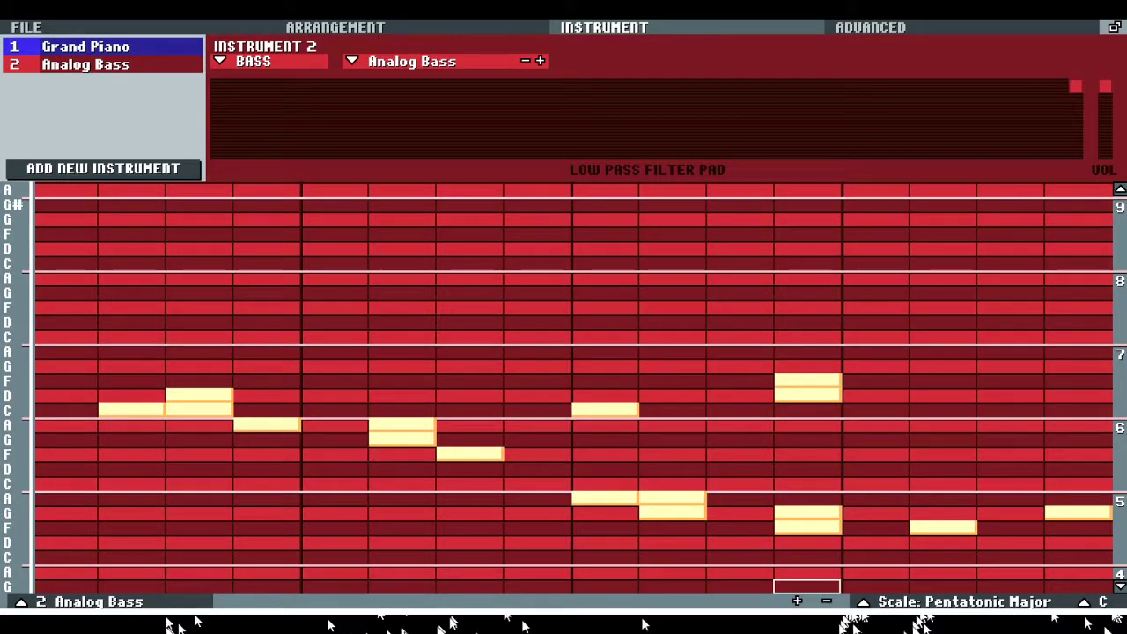
{"action": "left_click_drag", "start_coordinate": [808, 526], "coordinate": [806, 513]}
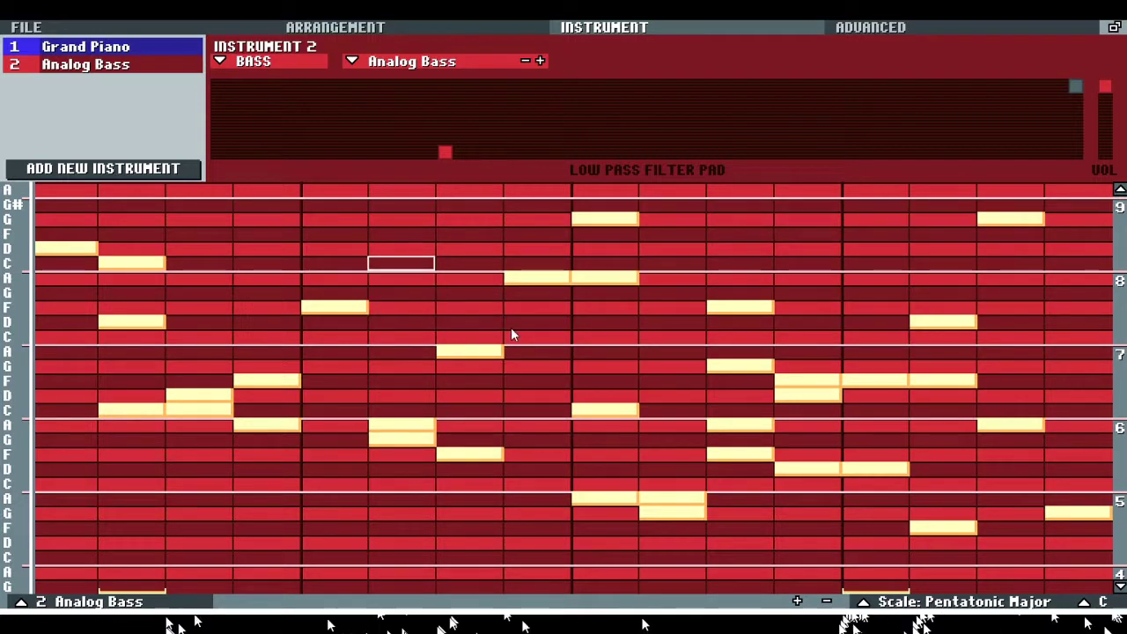
Step: Erase the notes in steps 1 to 3 of the pattern and the F in step 4
{"action": "left_click", "coordinate": [66, 248]}
{"action": "left_click", "coordinate": [132, 263]}
{"action": "left_click", "coordinate": [132, 410]}
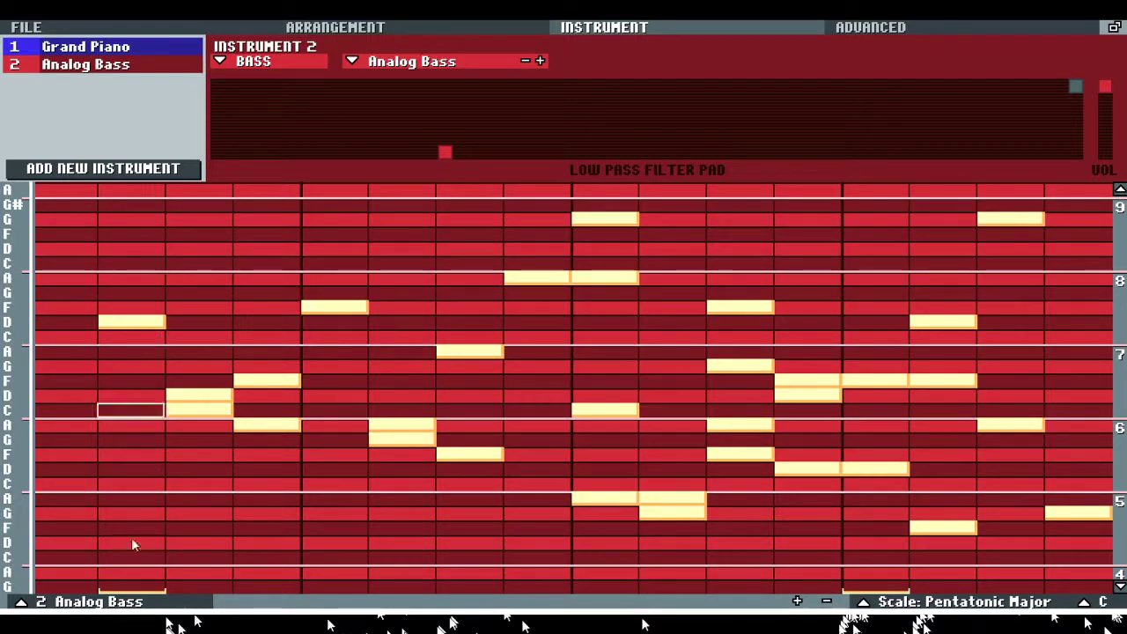
{"action": "left_click", "coordinate": [199, 394]}
{"action": "left_click", "coordinate": [199, 410]}
{"action": "left_click", "coordinate": [132, 321]}
{"action": "left_click", "coordinate": [266, 380]}
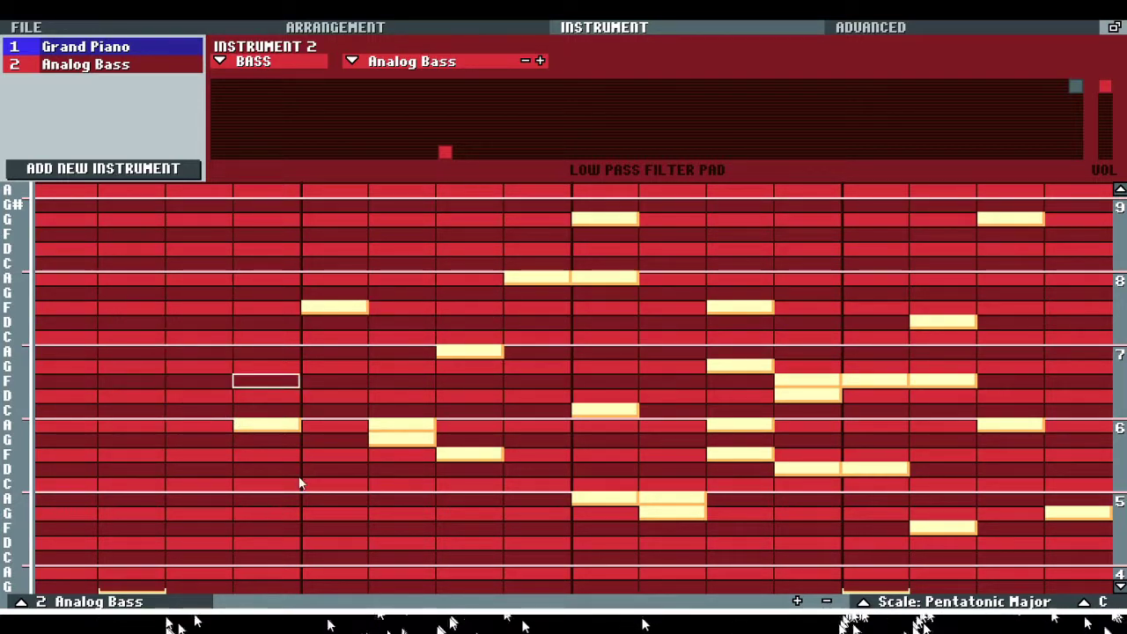
Step: Erase the A in step 4, the lower F in step 7, and the notes in steps 5, 6 and 8
{"action": "left_click", "coordinate": [267, 425]}
{"action": "left_click", "coordinate": [335, 306]}
{"action": "left_click", "coordinate": [401, 425]}
{"action": "left_click", "coordinate": [401, 438]}
{"action": "left_click", "coordinate": [469, 454]}
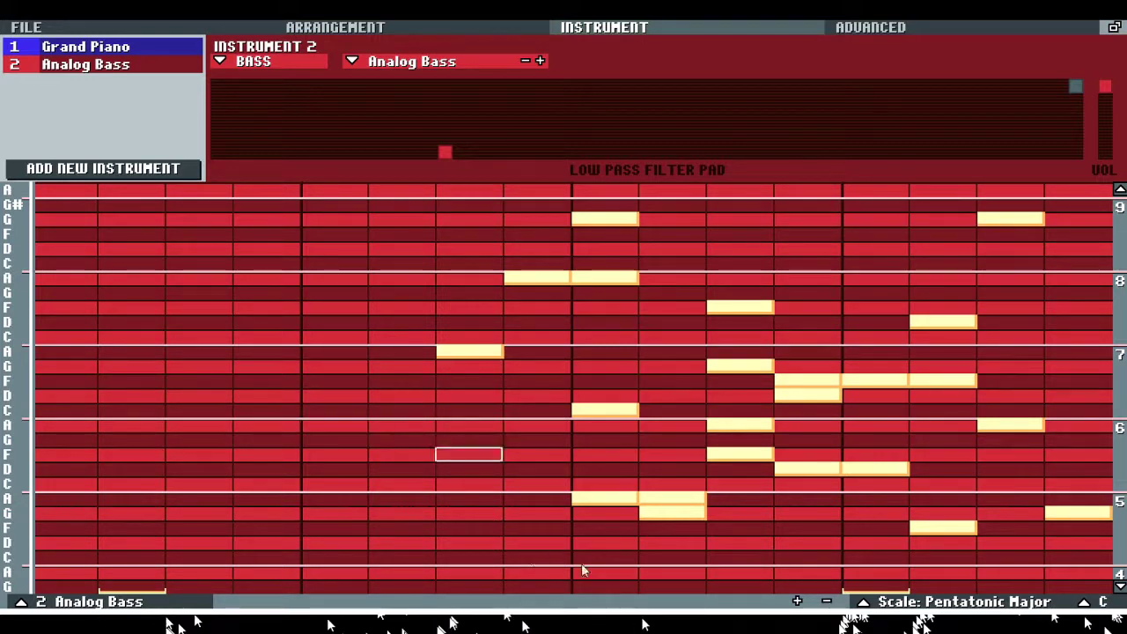
{"action": "left_click", "coordinate": [538, 277]}
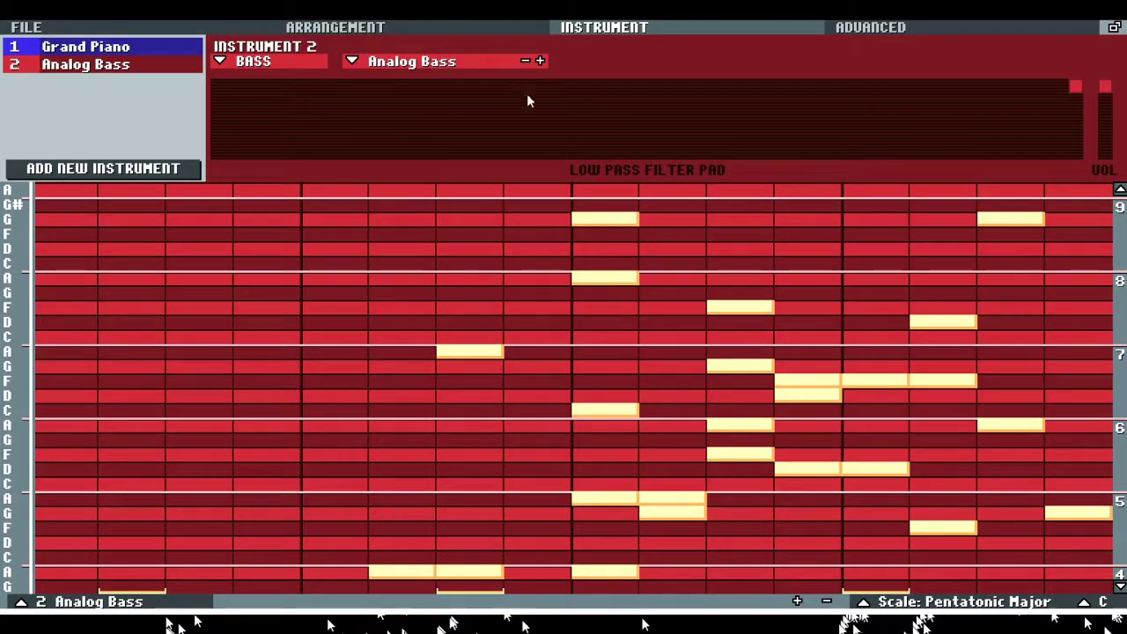
Step: Change instrument 2 from the bass category to Elec.Chopper Bass
{"action": "left_click", "coordinate": [551, 67]}
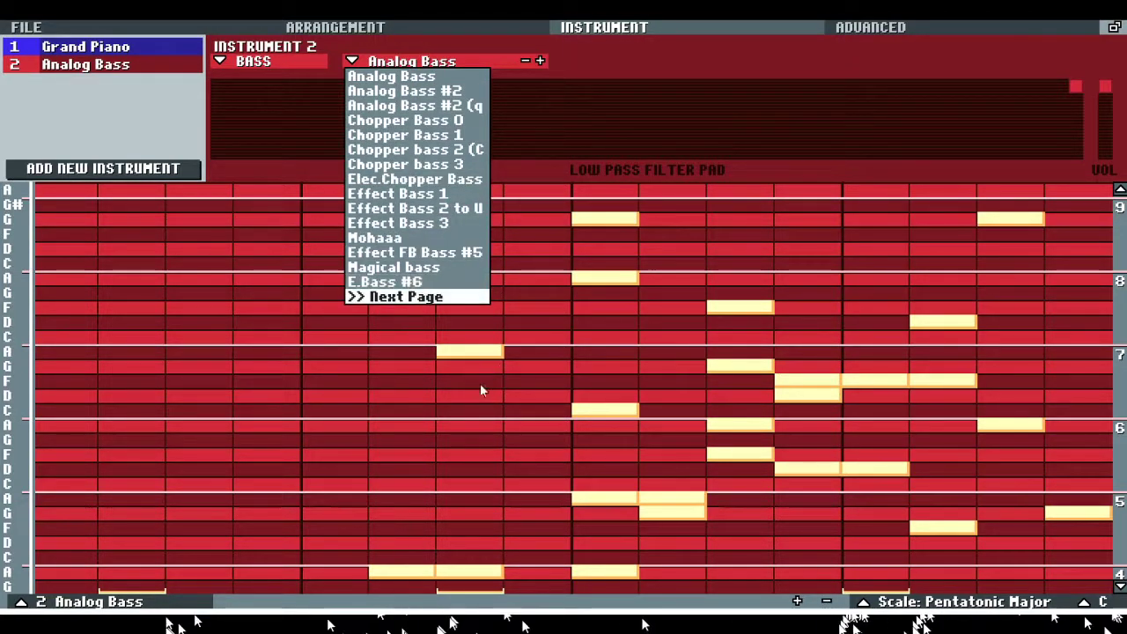
{"action": "left_click", "coordinate": [516, 222]}
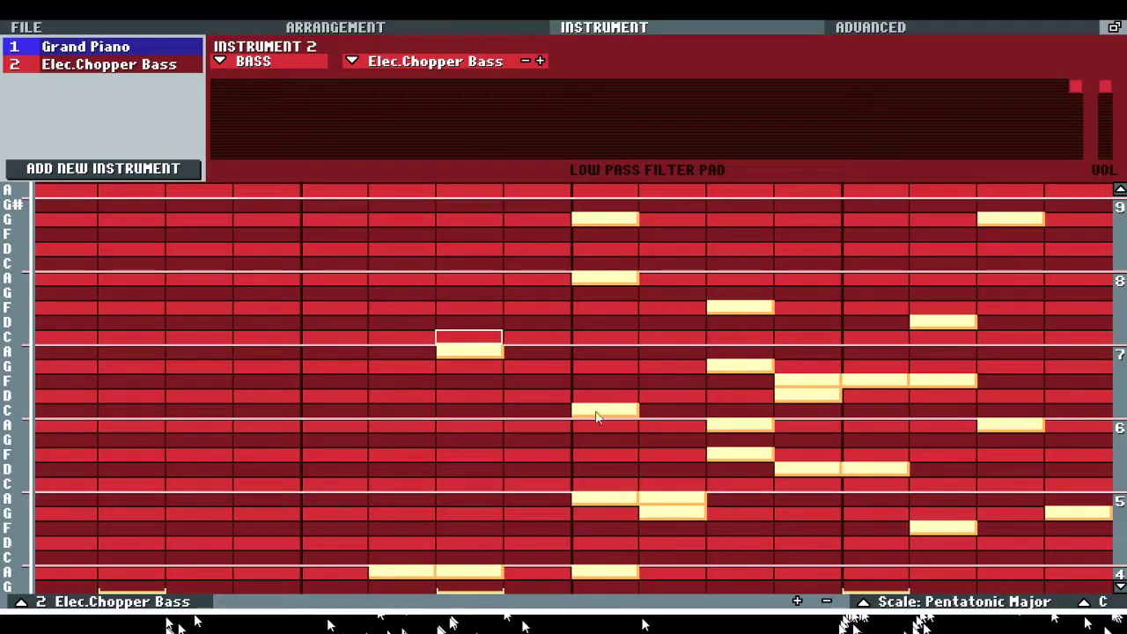
Step: Erase the A in step 7 and the G, A and C notes in the upper octaves of step 9
{"action": "right_click", "coordinate": [470, 351]}
{"action": "right_click", "coordinate": [605, 278]}
{"action": "right_click", "coordinate": [605, 218]}
{"action": "right_click", "coordinate": [605, 409]}
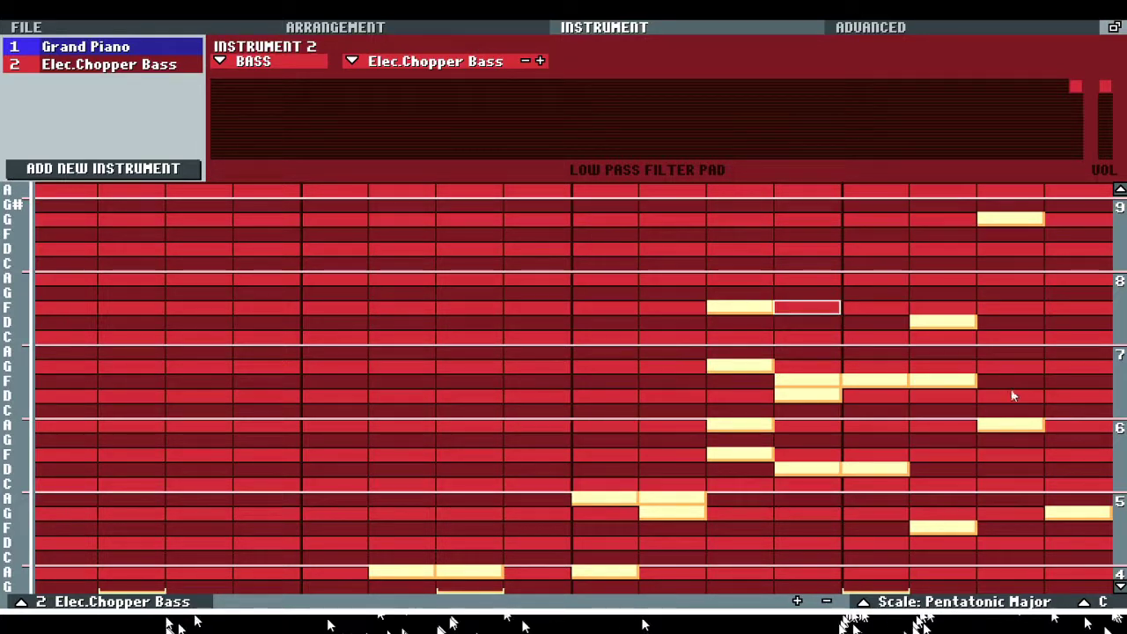
Step: Show the arrangement and erase the low A notes in steps 6, 7, 9 and 10 of the pattern
{"action": "left_click", "coordinate": [442, 29]}
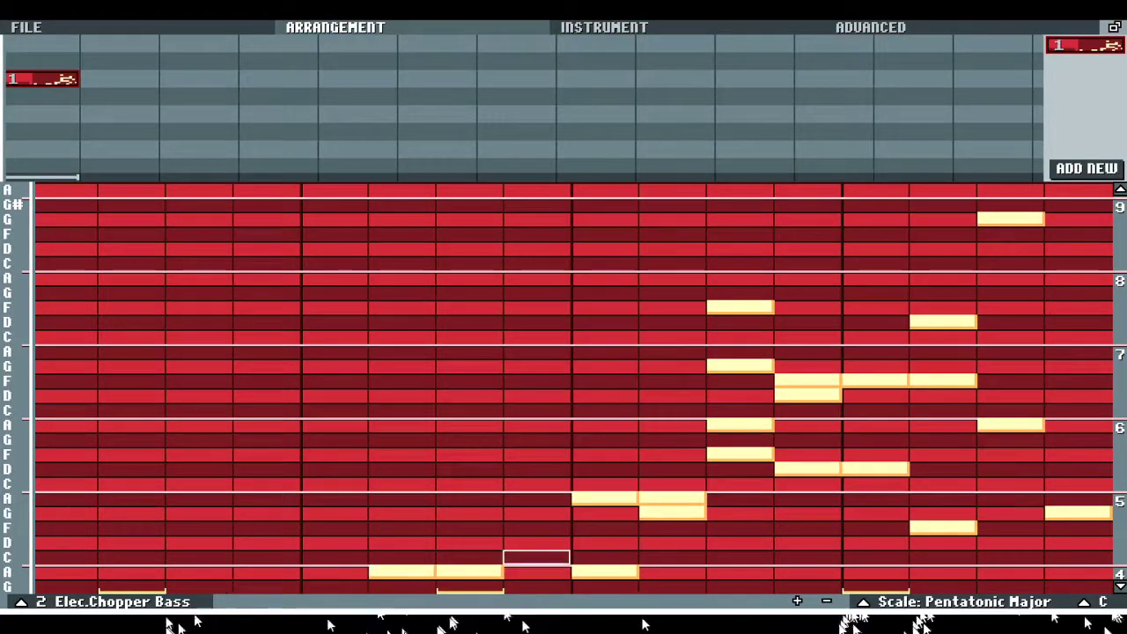
{"action": "scroll", "coordinate": [468, 546], "scroll_direction": "down", "scroll_amount": 4}
{"action": "scroll", "coordinate": [401, 543], "scroll_direction": "down", "scroll_amount": 4}
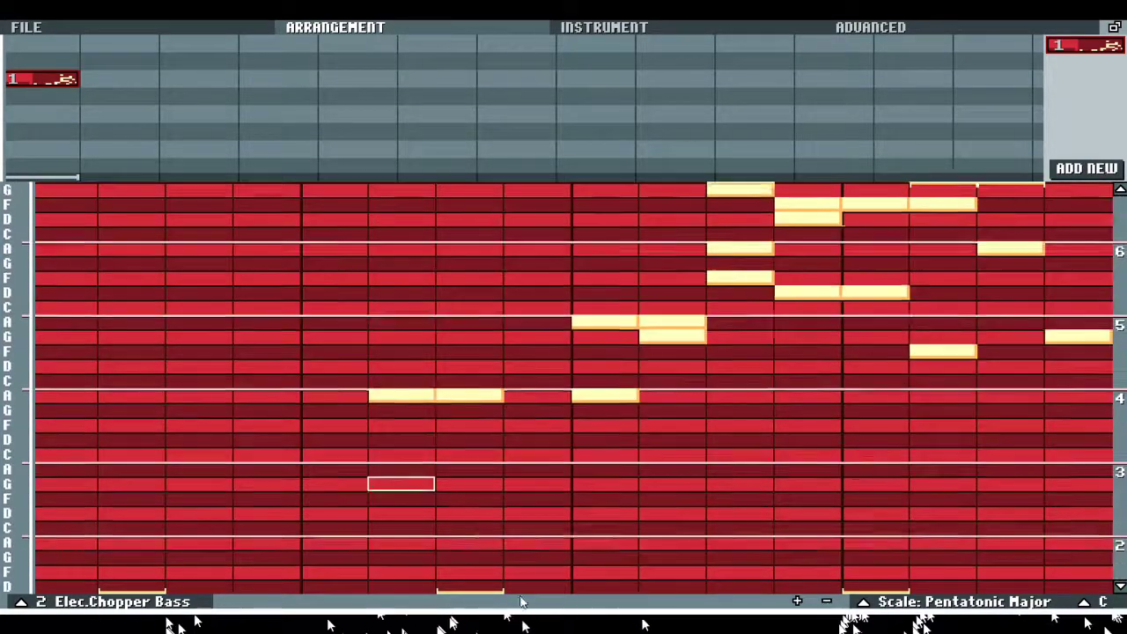
{"action": "scroll", "coordinate": [514, 534], "scroll_direction": "up", "scroll_amount": 1}
{"action": "right_click", "coordinate": [605, 352]}
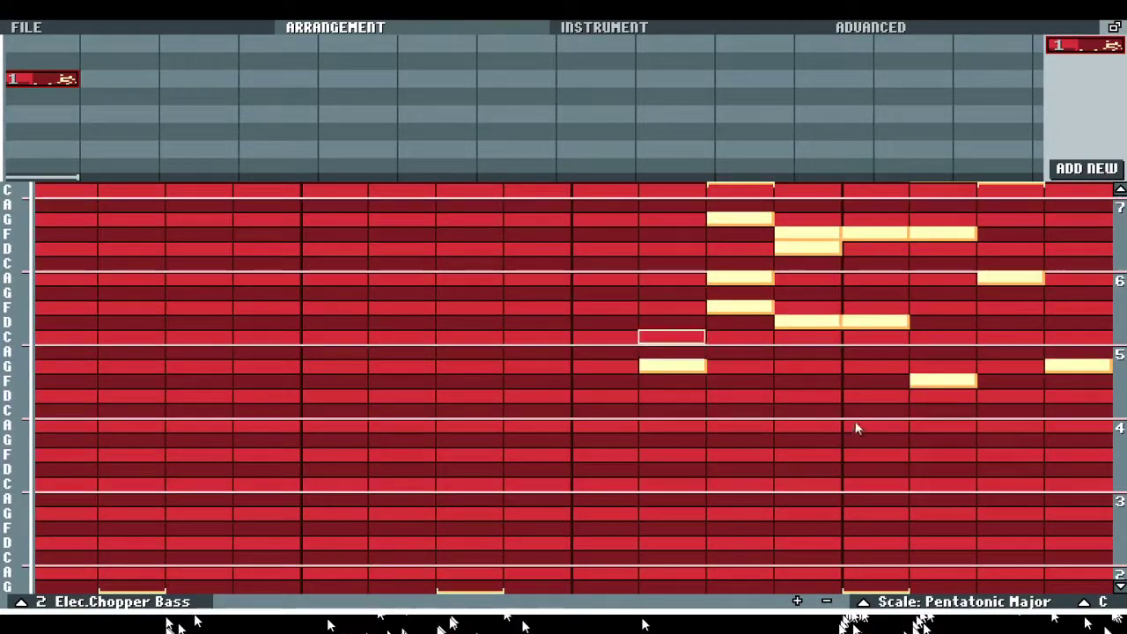
Step: Erase all the notes in step 11 of the pattern
{"action": "right_click", "coordinate": [741, 307]}
{"action": "right_click", "coordinate": [741, 277]}
{"action": "right_click", "coordinate": [740, 219]}
{"action": "scroll", "coordinate": [741, 190], "scroll_direction": "up", "scroll_amount": 1}
{"action": "right_click", "coordinate": [741, 190]}
{"action": "scroll", "coordinate": [966, 248], "scroll_direction": "up", "scroll_amount": 5}
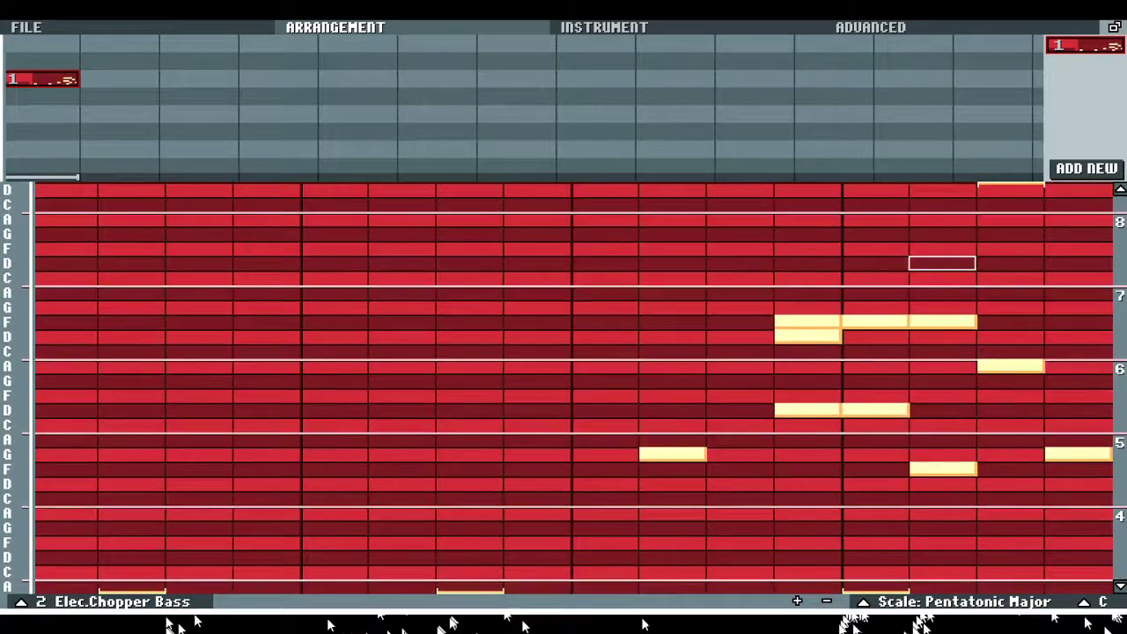
Step: Erase the notes in steps 12 and 13 and the upper D and F in step 14
{"action": "right_click", "coordinate": [943, 263]}
{"action": "right_click", "coordinate": [943, 321]}
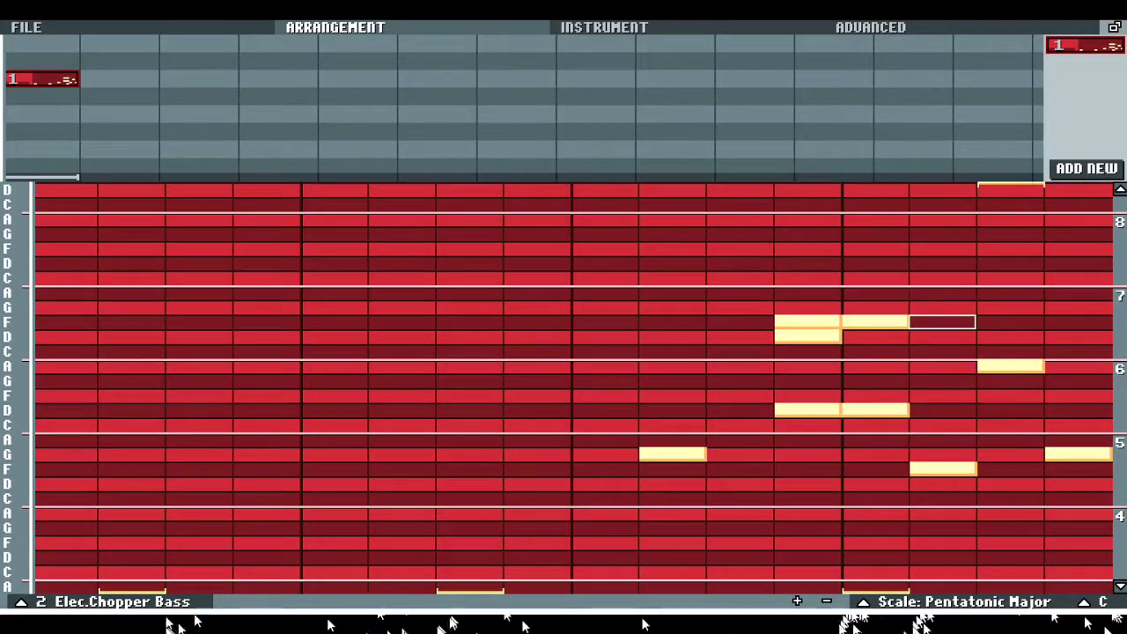
{"action": "right_click", "coordinate": [873, 322]}
{"action": "right_click", "coordinate": [807, 322]}
{"action": "right_click", "coordinate": [807, 335]}
{"action": "right_click", "coordinate": [873, 410]}
{"action": "right_click", "coordinate": [807, 410]}
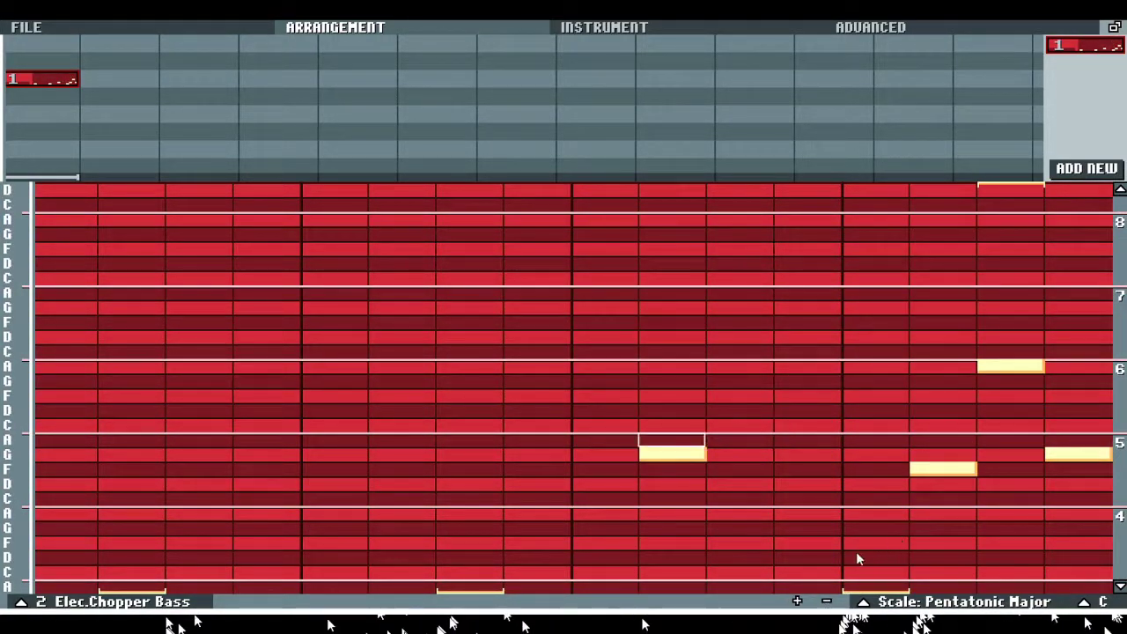
Step: Erase the G notes in steps 10 and 16, the F in step 14 and the A in step 15
{"action": "right_click", "coordinate": [672, 453]}
{"action": "right_click", "coordinate": [942, 468]}
{"action": "right_click", "coordinate": [1079, 453]}
{"action": "right_click", "coordinate": [1010, 367]}
{"action": "scroll", "coordinate": [1009, 396], "scroll_direction": "down", "scroll_amount": 8}
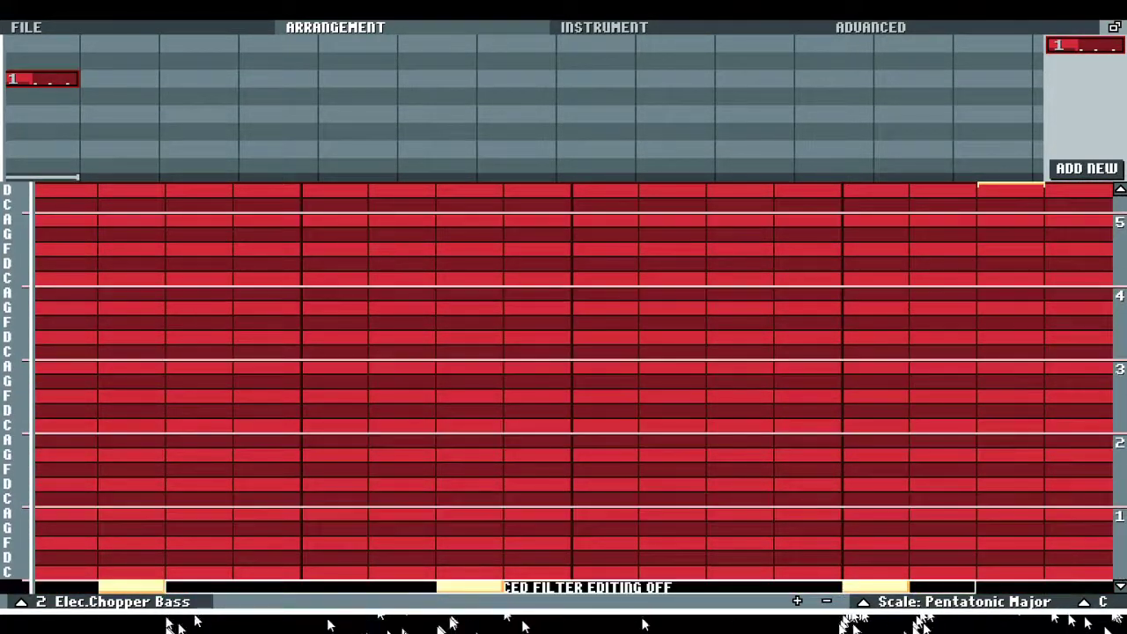
Step: Show instrument 2's settings and draw high notes in the pattern: C in steps 6, 7 and 11, A in step 14, F in step 15
{"action": "left_click", "coordinate": [755, 28]}
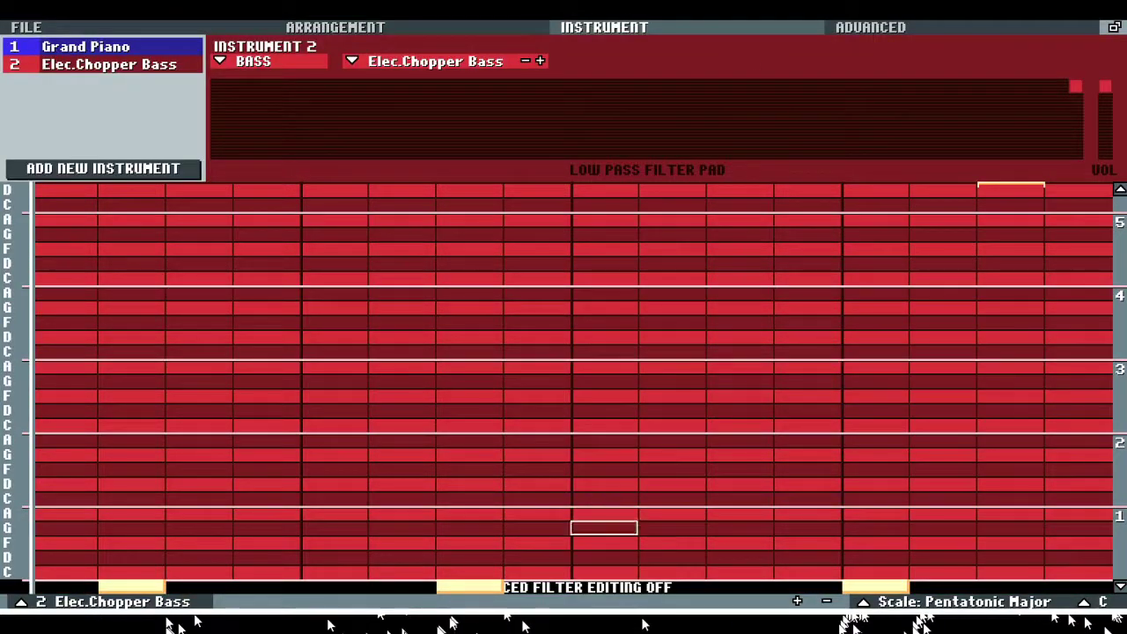
{"action": "scroll", "coordinate": [66, 558], "scroll_direction": "up", "scroll_amount": 1}
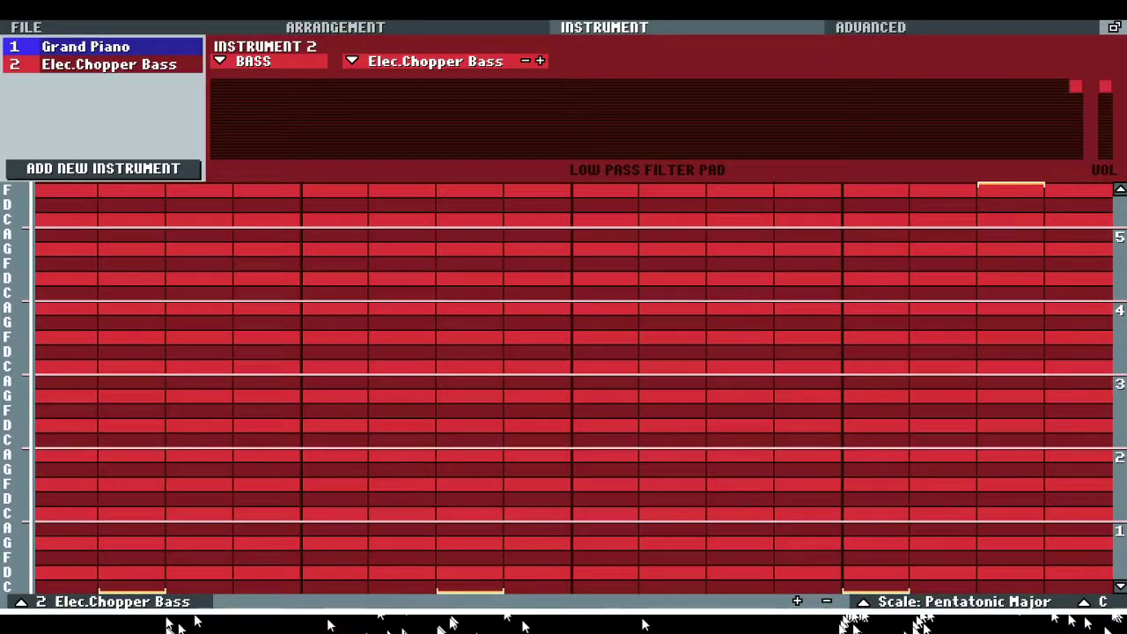
{"action": "scroll", "coordinate": [673, 322], "scroll_direction": "up", "scroll_amount": 7}
{"action": "scroll", "coordinate": [767, 264], "scroll_direction": "up", "scroll_amount": 7}
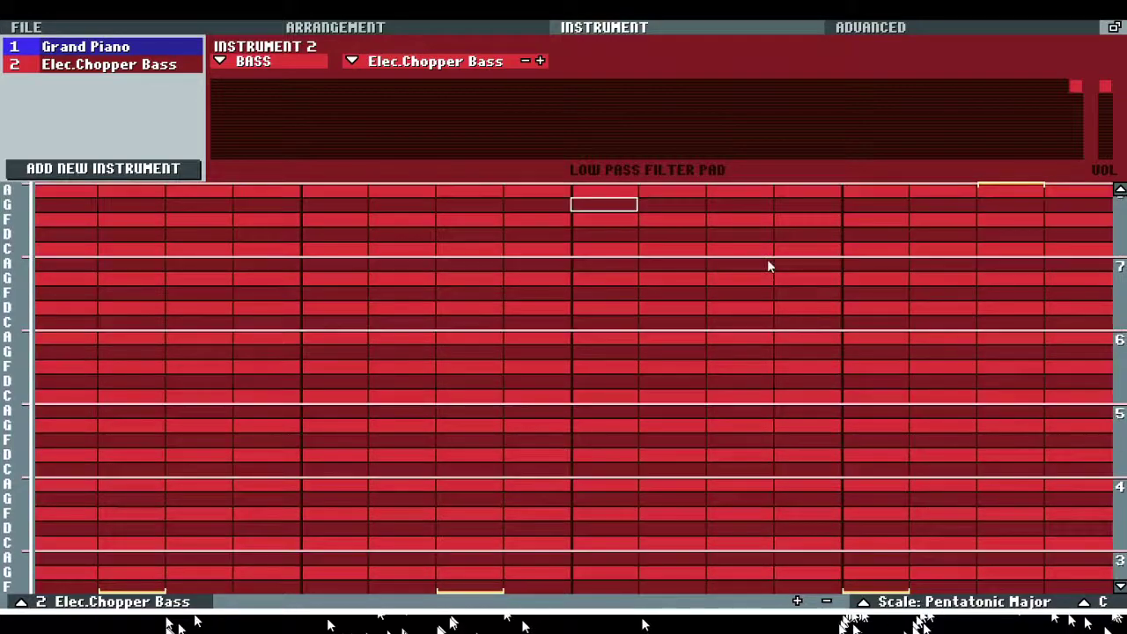
{"action": "scroll", "coordinate": [942, 279], "scroll_direction": "down", "scroll_amount": 3}
{"action": "scroll", "coordinate": [519, 199], "scroll_direction": "down", "scroll_amount": 5}
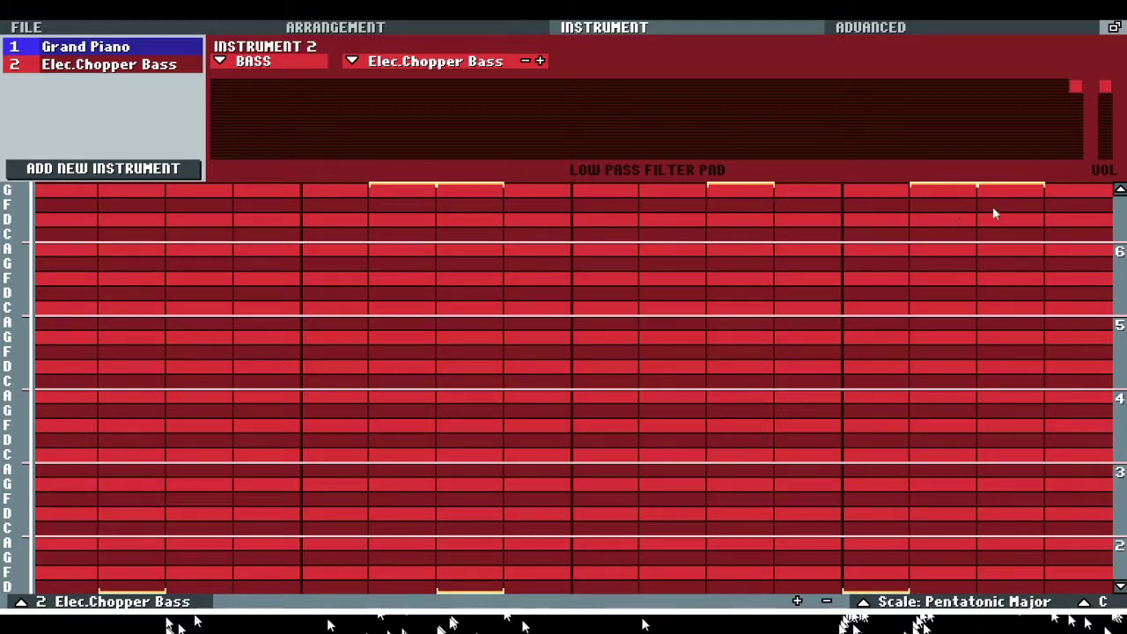
{"action": "scroll", "coordinate": [995, 207], "scroll_direction": "up", "scroll_amount": 8}
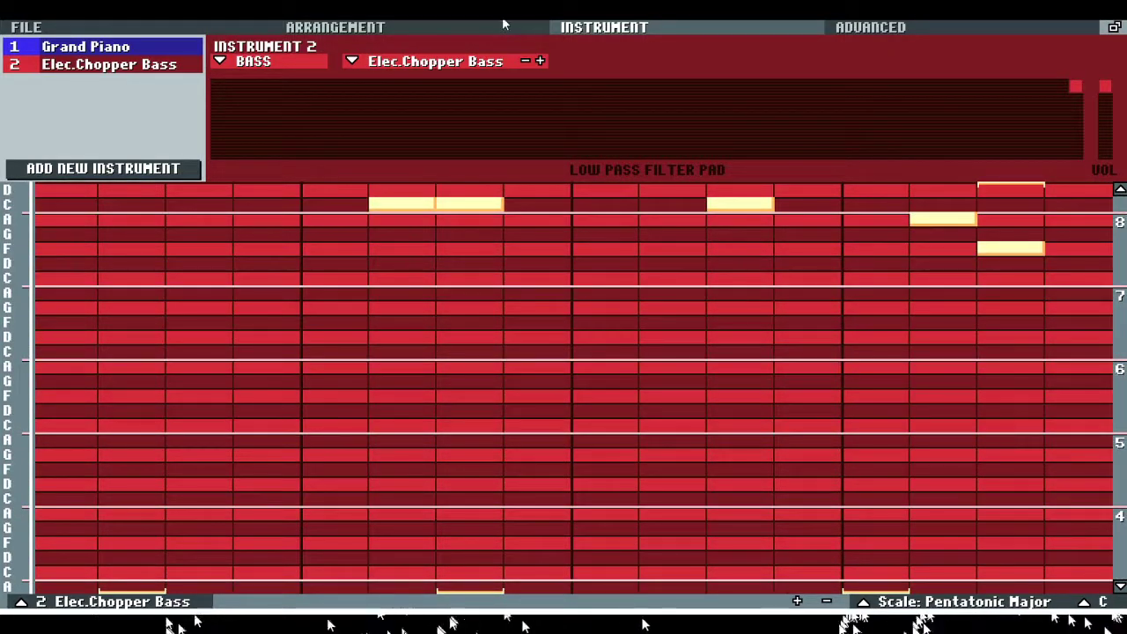
Step: Return to the arrangement and add a second, empty pattern
{"action": "left_click", "coordinate": [471, 29]}
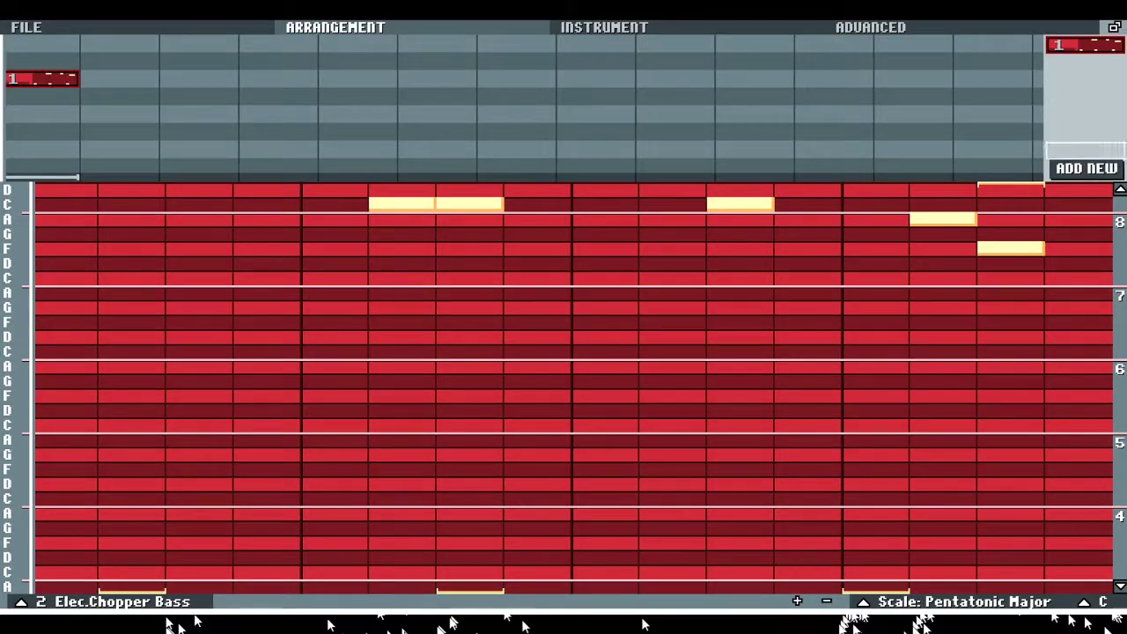
{"action": "left_click", "coordinate": [1087, 168]}
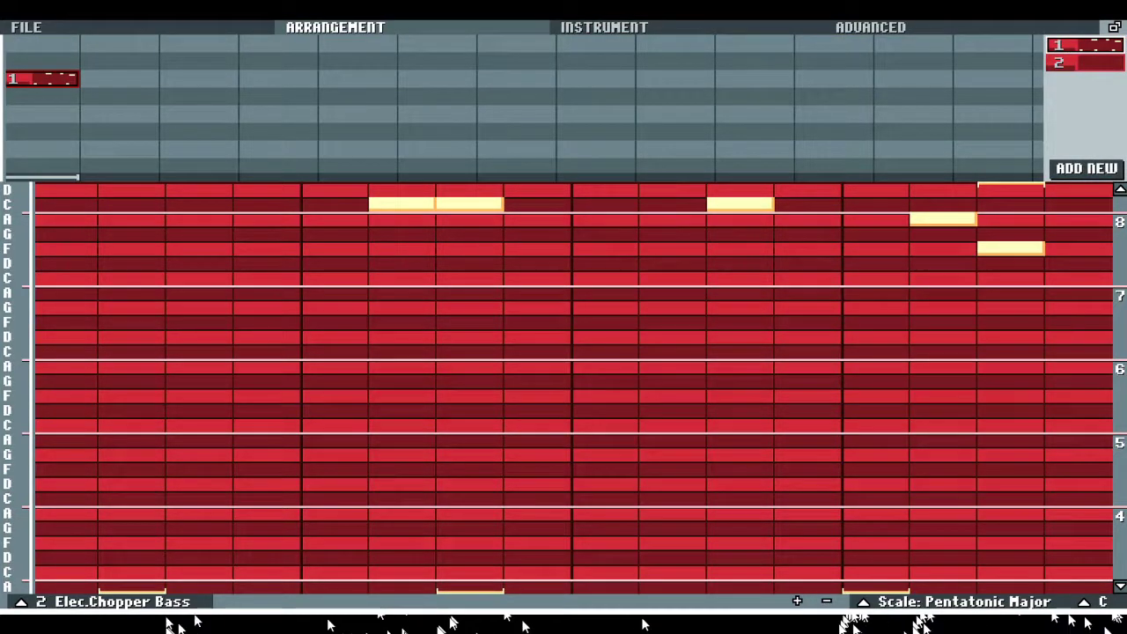
{"action": "scroll", "coordinate": [572, 387], "scroll_direction": "down", "scroll_amount": 10}
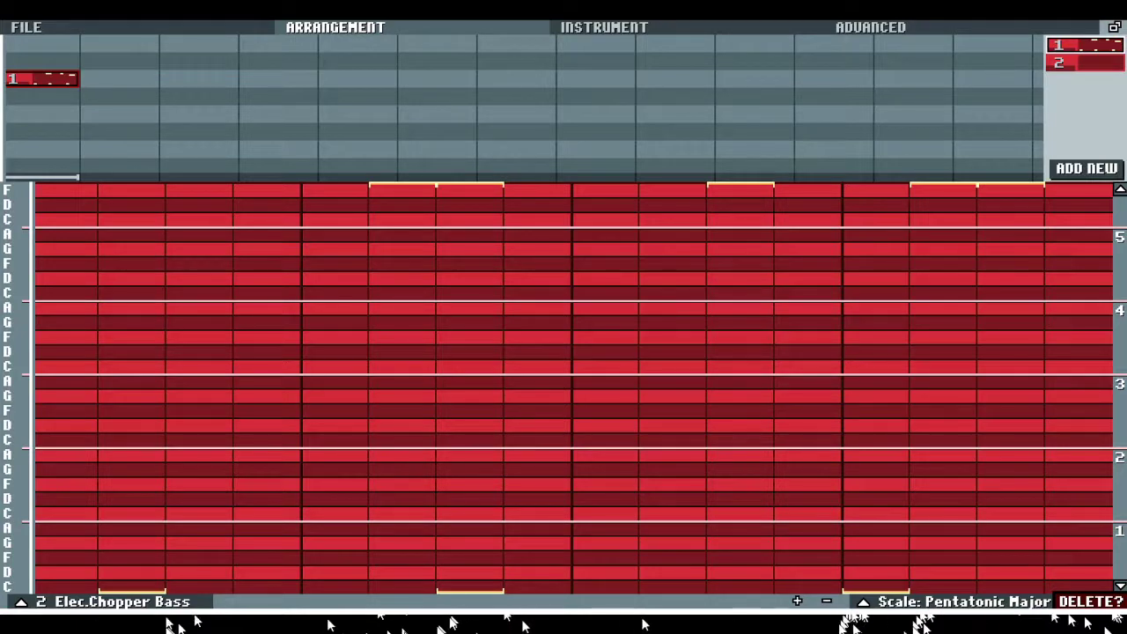
Step: Delete pattern 1 with all its notes, and place the remaining empty pattern in the first bar of the arrangement's first channel
{"action": "left_click_drag", "start_coordinate": [1061, 45], "coordinate": [39, 151]}
{"action": "left_click_drag", "start_coordinate": [3, 202], "coordinate": [1081, 54]}
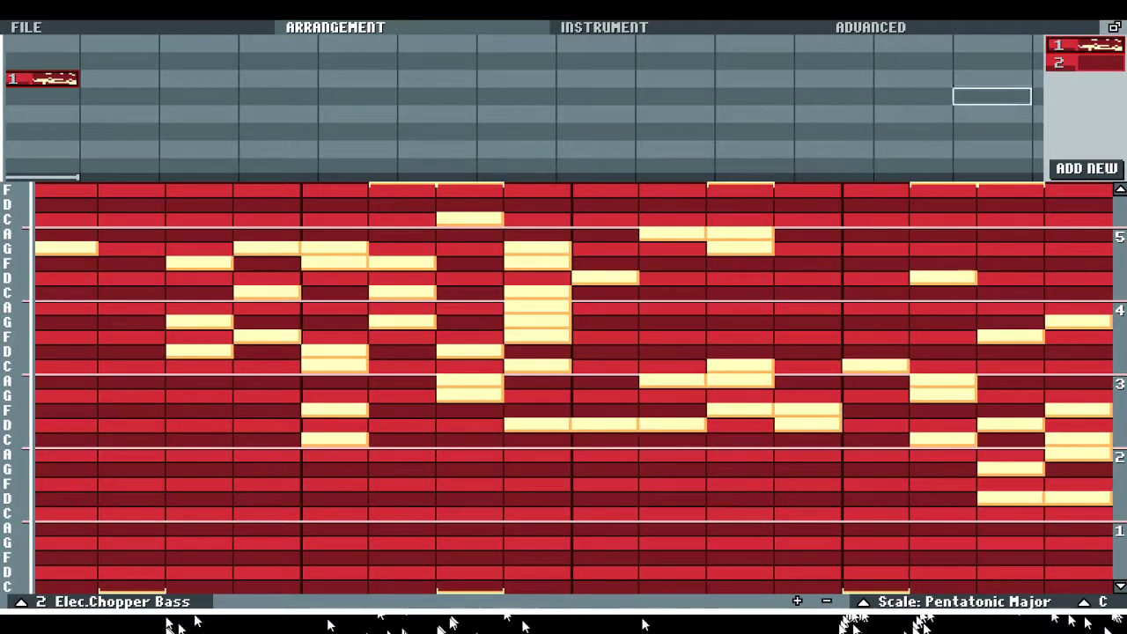
{"action": "left_click_drag", "start_coordinate": [1085, 45], "coordinate": [1085, 590]}
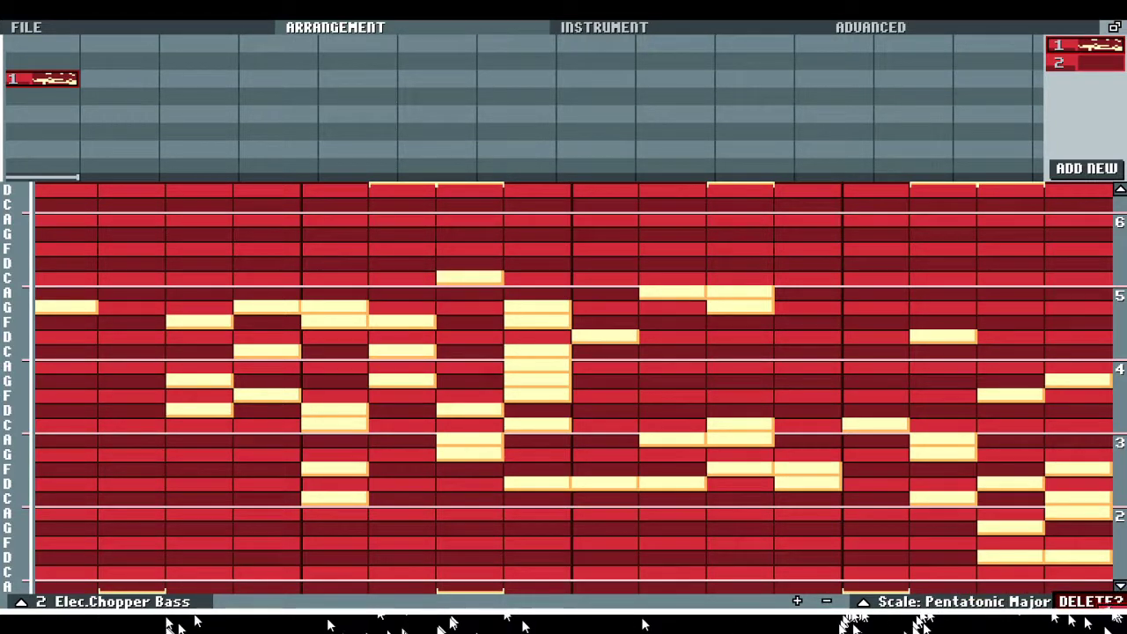
{"action": "left_click_drag", "start_coordinate": [1085, 590], "coordinate": [1088, 602]}
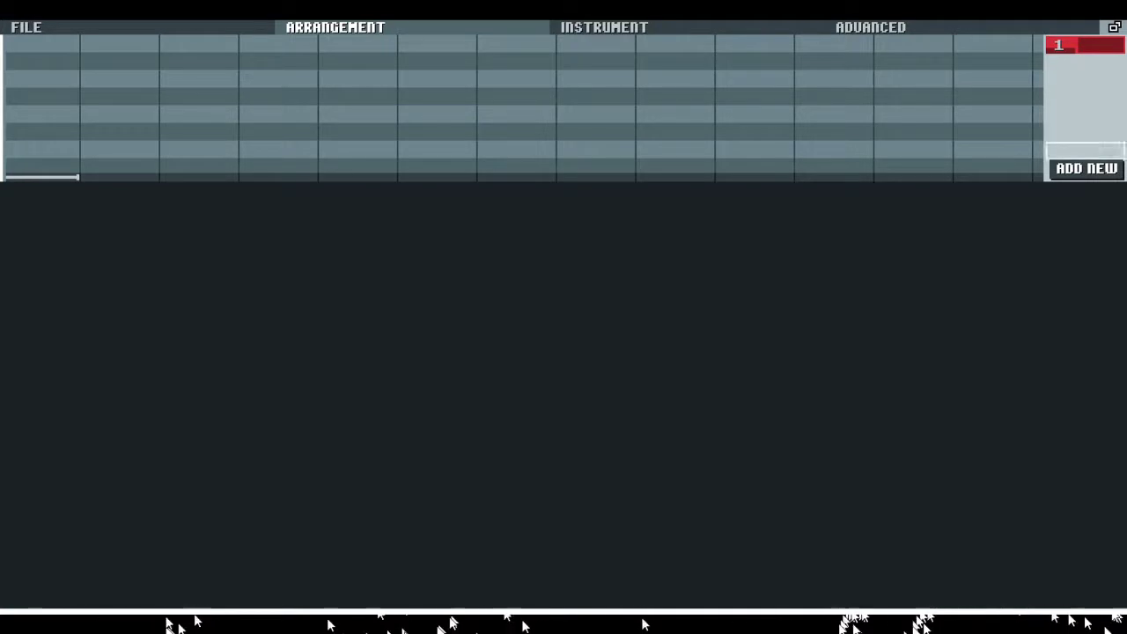
{"action": "left_click_drag", "start_coordinate": [1085, 46], "coordinate": [37, 39]}
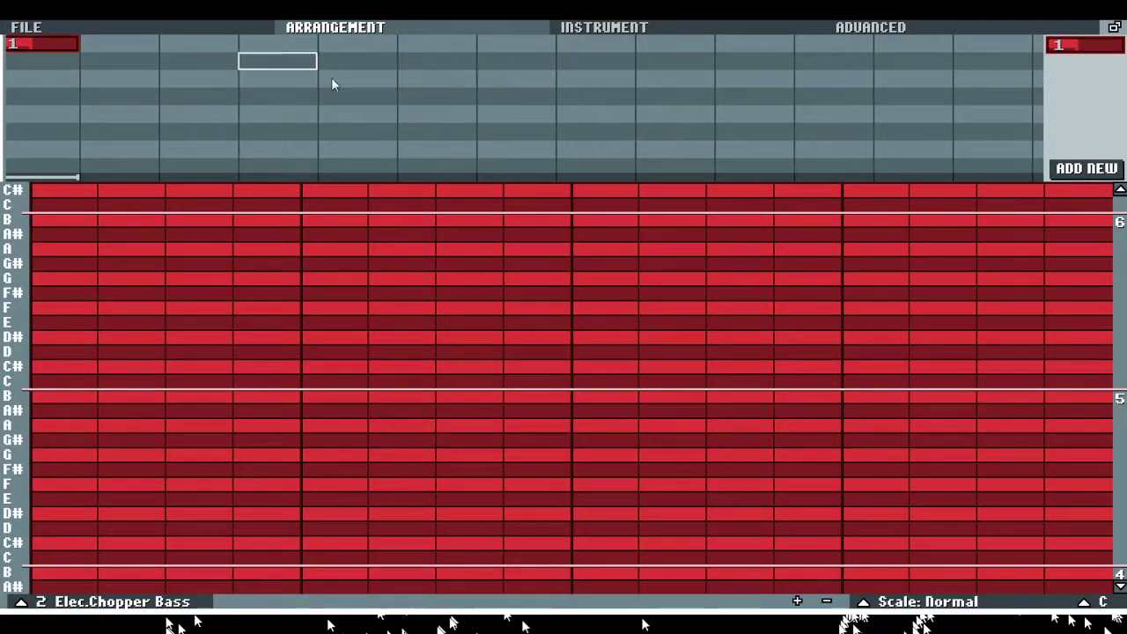
Step: Place extra copies of the pattern in the following bars of the first channel and remove them
{"action": "left_click_drag", "start_coordinate": [61, 39], "coordinate": [162, 51]}
{"action": "left_click", "coordinate": [167, 46]}
{"action": "left_click_drag", "start_coordinate": [254, 47], "coordinate": [339, 50]}
{"action": "right_click", "coordinate": [339, 50]}
{"action": "right_click", "coordinate": [255, 46]}
{"action": "right_click", "coordinate": [179, 42]}
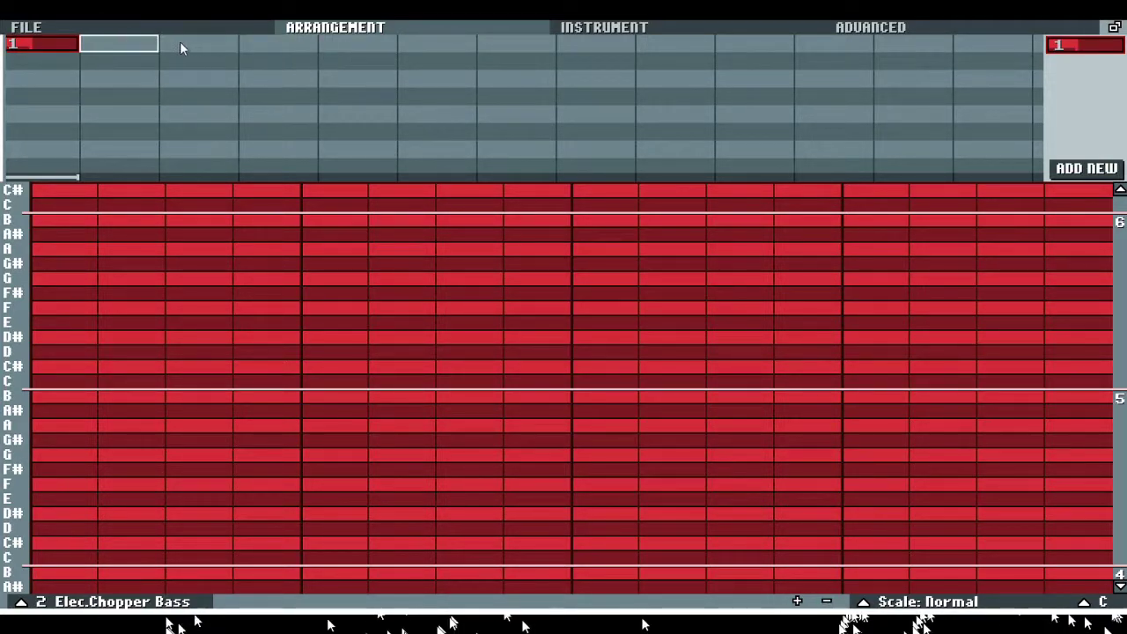
Step: Place copies of the pattern in bars 3 and 5 of the first channel, and delete and insert blank bars at bar 2
{"action": "left_click_drag", "start_coordinate": [70, 46], "coordinate": [423, 49]}
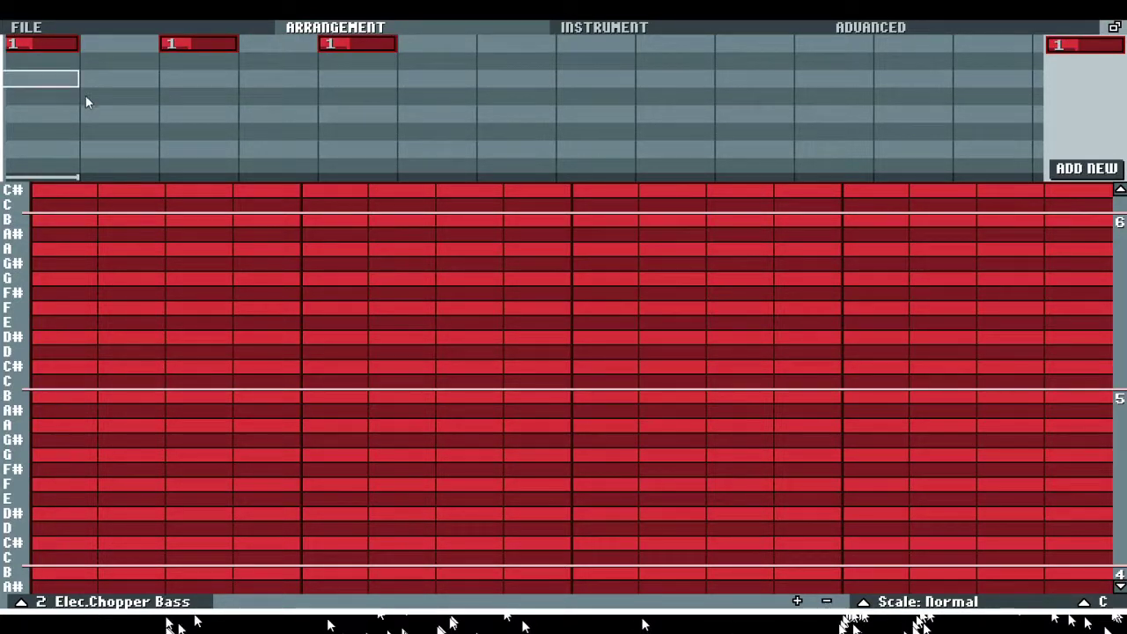
{"action": "right_click", "coordinate": [131, 214]}
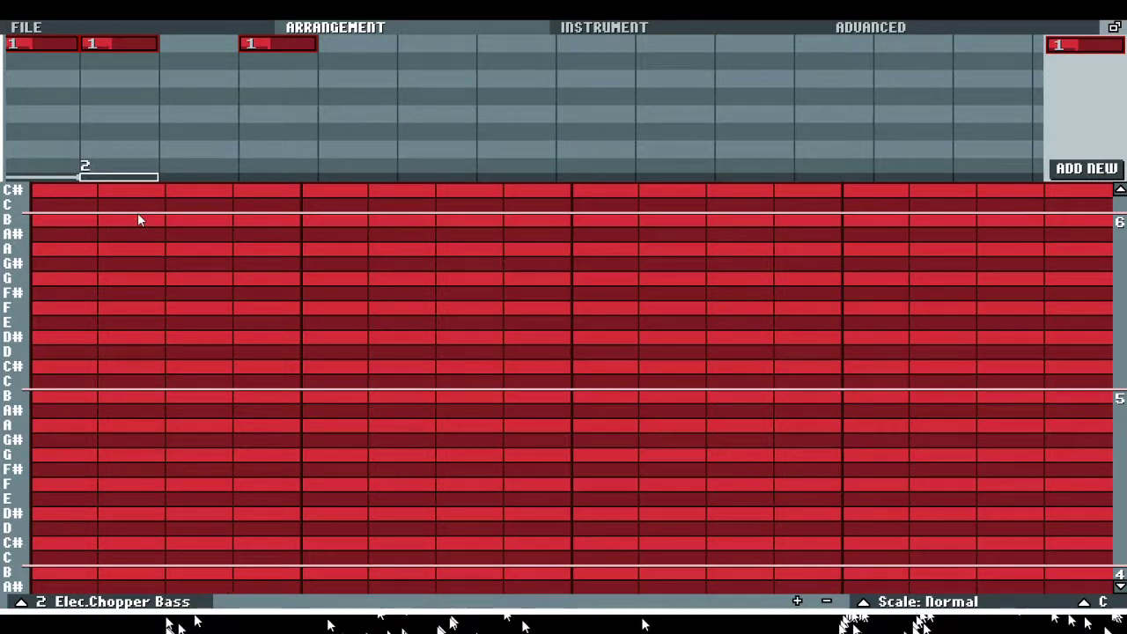
{"action": "right_click", "coordinate": [137, 214]}
{"action": "right_click", "coordinate": [137, 213]}
{"action": "right_click", "coordinate": [137, 213]}
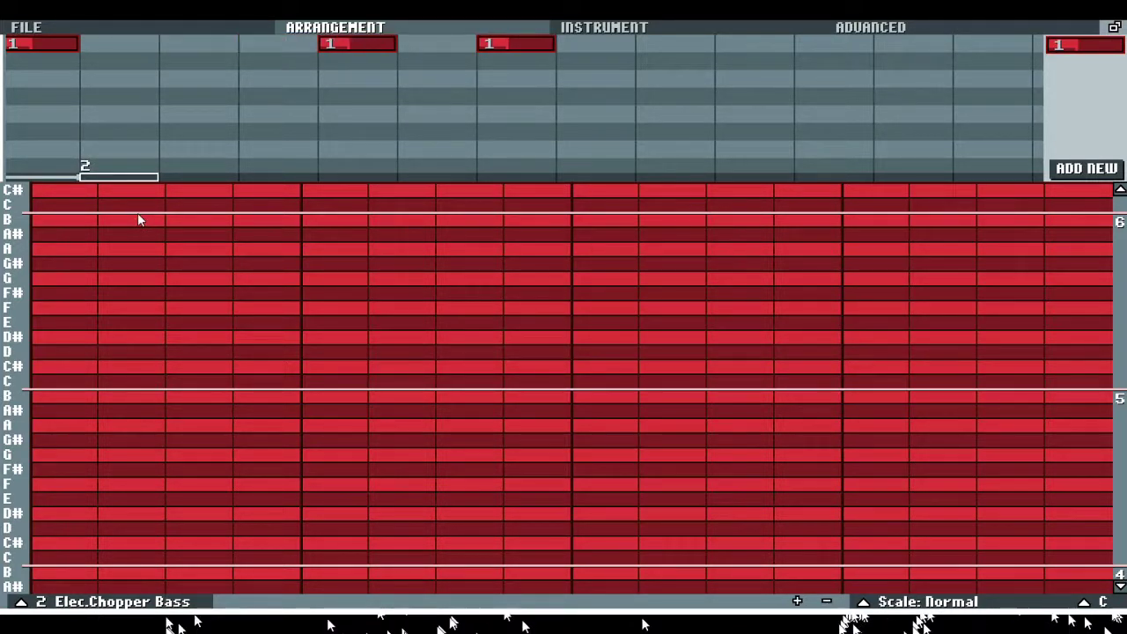
{"action": "right_click", "coordinate": [138, 213]}
Step: Delete the blank bars between the three pattern copies, and remove the copies from bars 2 and 3
{"action": "left_click", "coordinate": [138, 217]}
{"action": "left_click", "coordinate": [139, 218]}
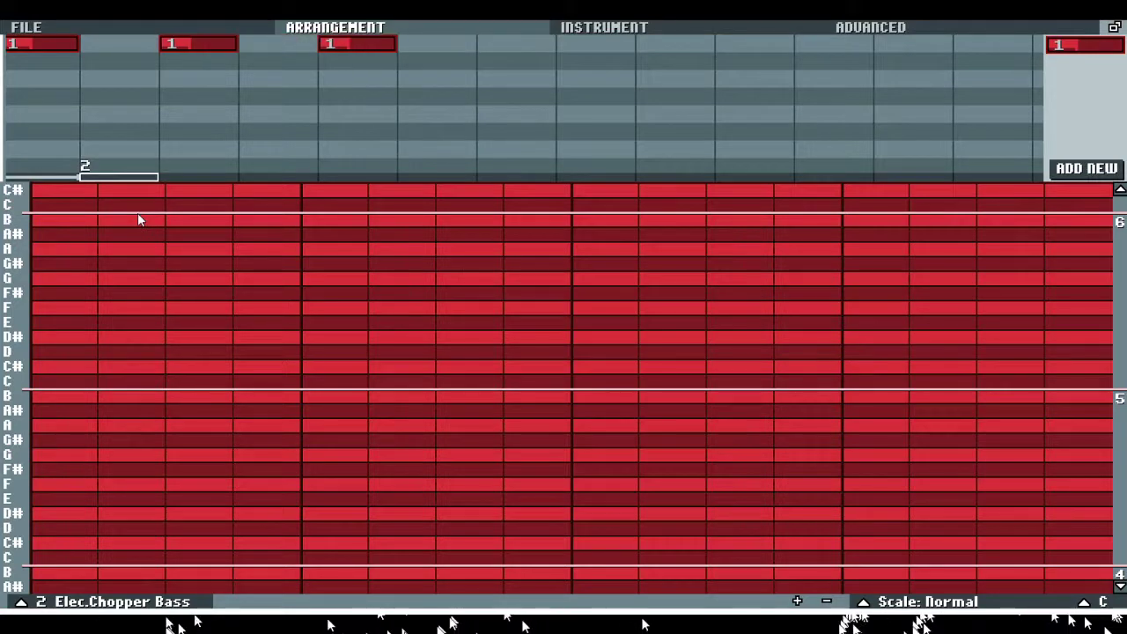
{"action": "left_click", "coordinate": [138, 218]}
{"action": "left_click", "coordinate": [218, 217]}
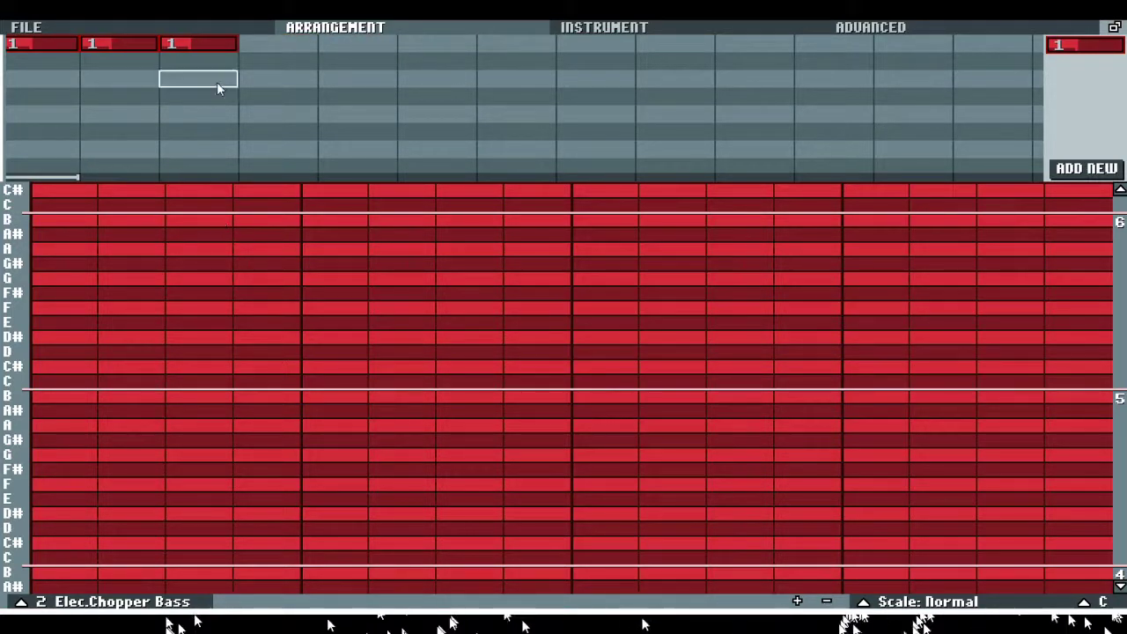
{"action": "right_click", "coordinate": [234, 47]}
{"action": "right_click", "coordinate": [132, 46]}
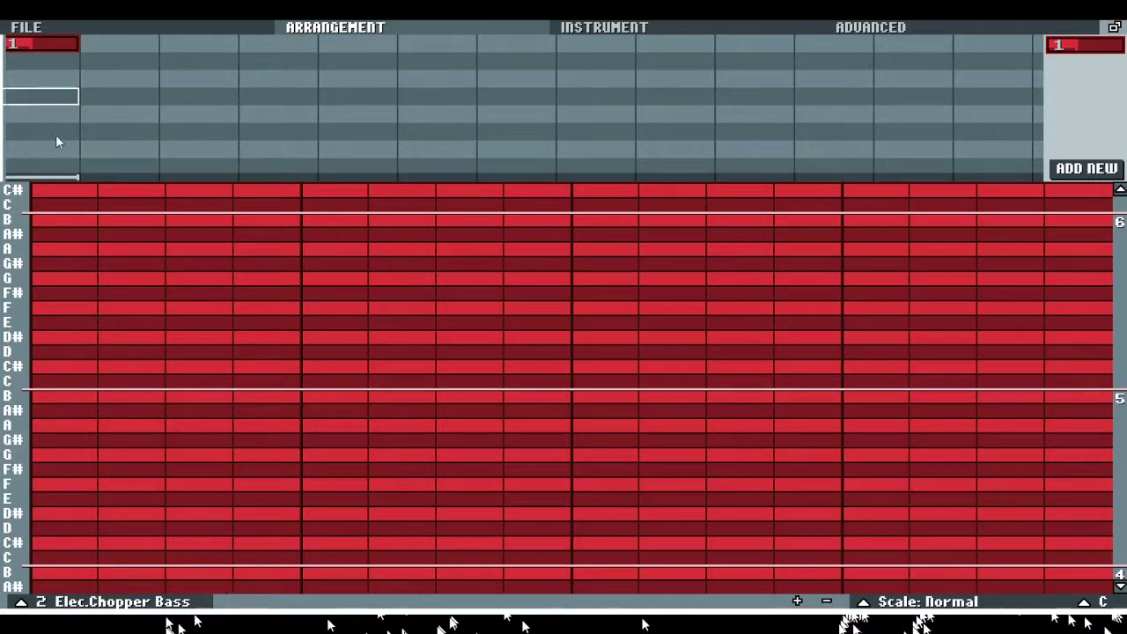
Step: Set the pattern's scale to Major
{"action": "left_click", "coordinate": [928, 601]}
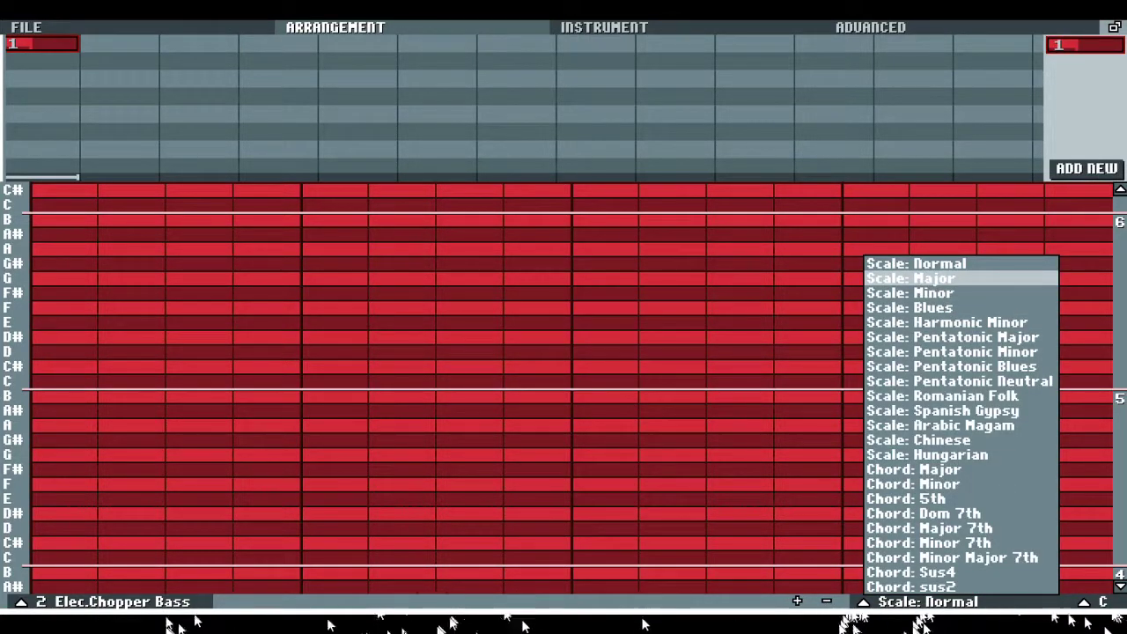
{"action": "left_click", "coordinate": [916, 279]}
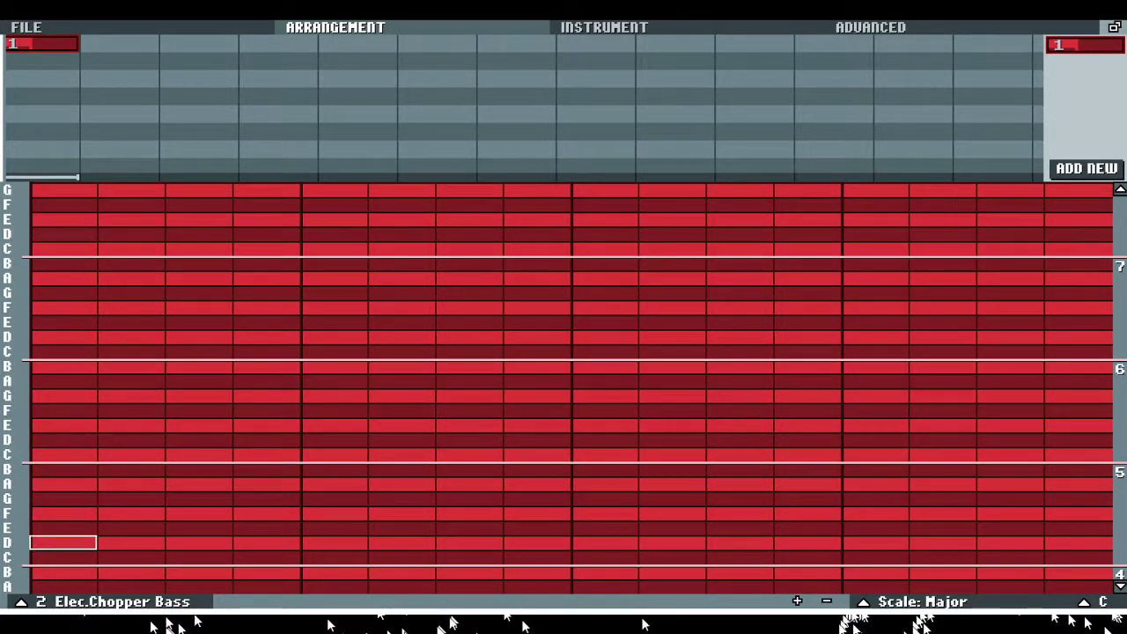
Step: Place C notes on every second step from the first to the thirteenth, using the lowest visible C row
{"action": "left_click", "coordinate": [63, 557]}
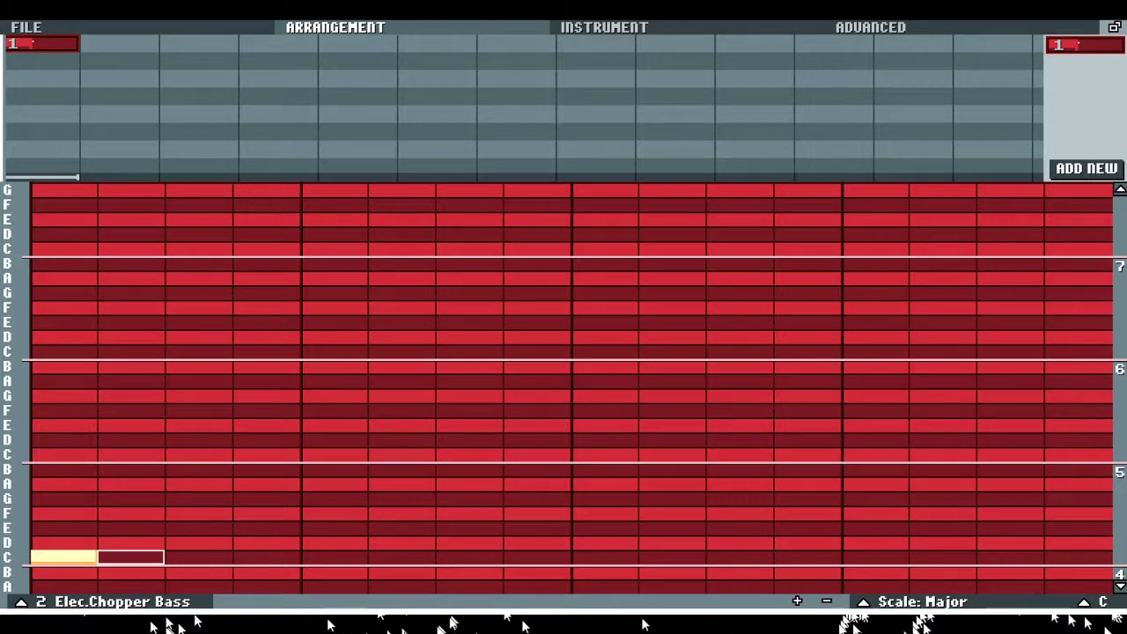
{"action": "left_click", "coordinate": [199, 556]}
{"action": "left_click", "coordinate": [335, 556]}
{"action": "left_click", "coordinate": [469, 557]}
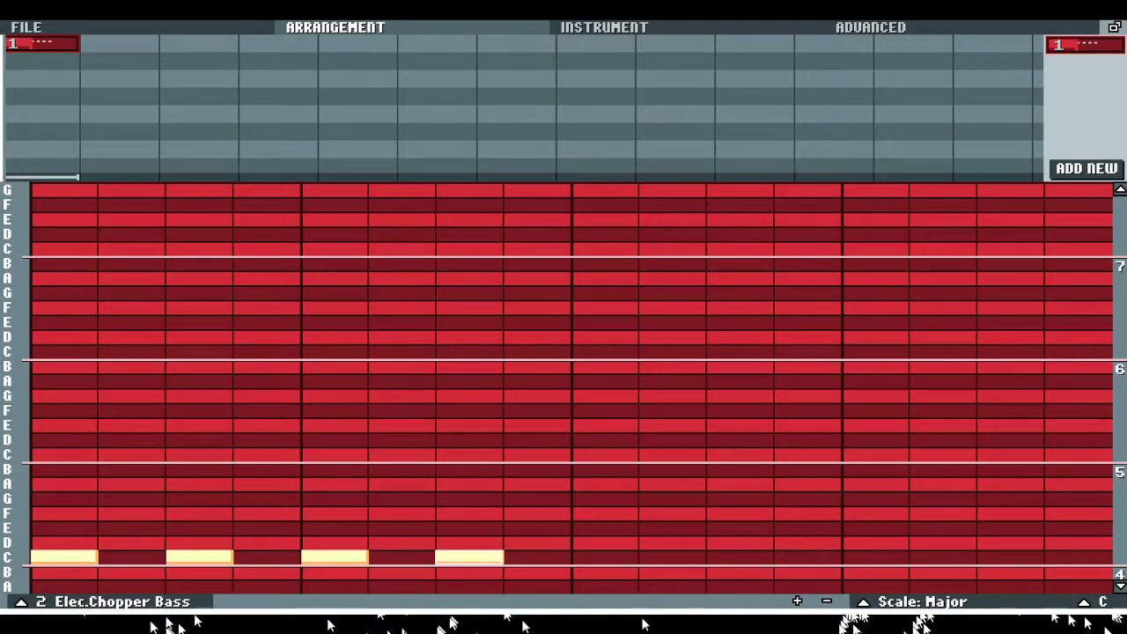
{"action": "left_click", "coordinate": [399, 469]}
{"action": "right_click", "coordinate": [401, 470]}
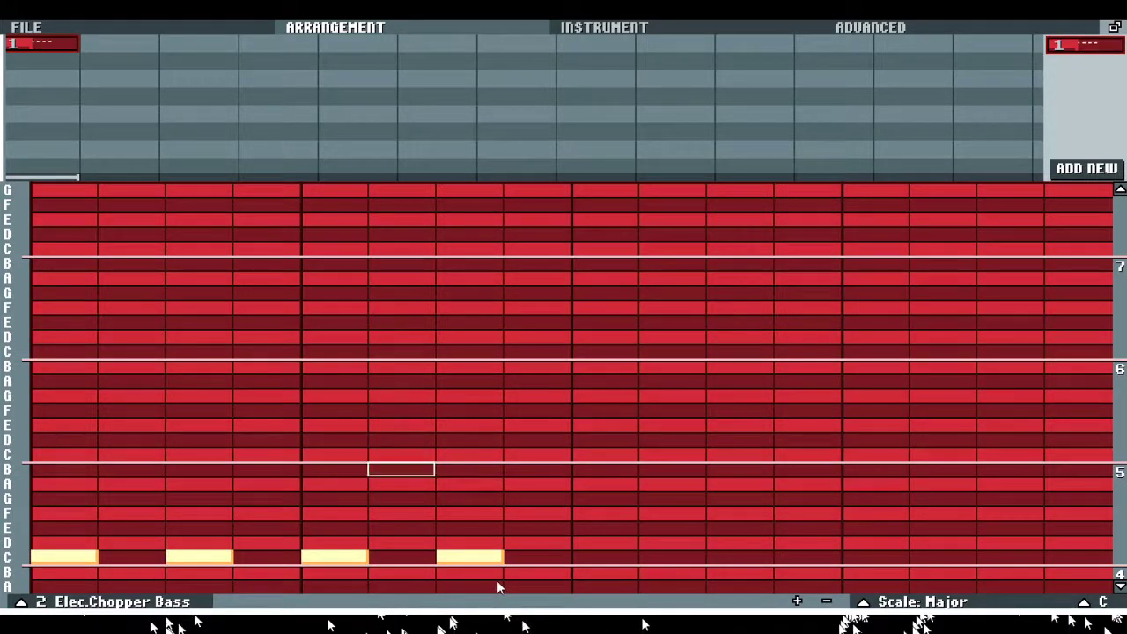
{"action": "key", "text": "space"}
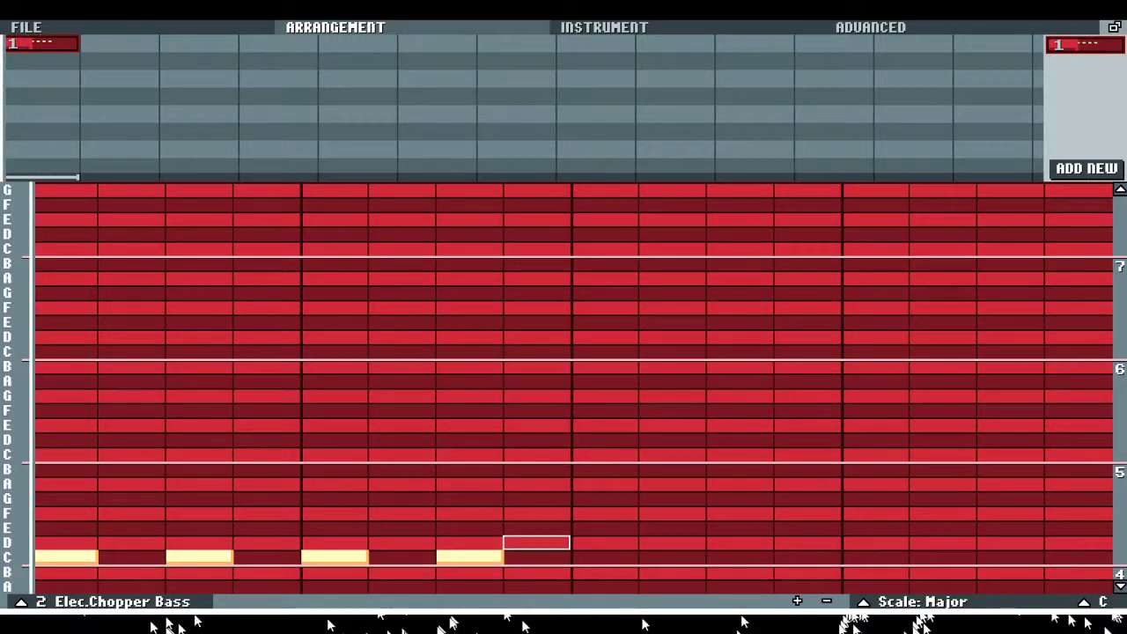
{"action": "left_click", "coordinate": [605, 557]}
{"action": "left_click", "coordinate": [740, 557]}
{"action": "left_click", "coordinate": [875, 556]}
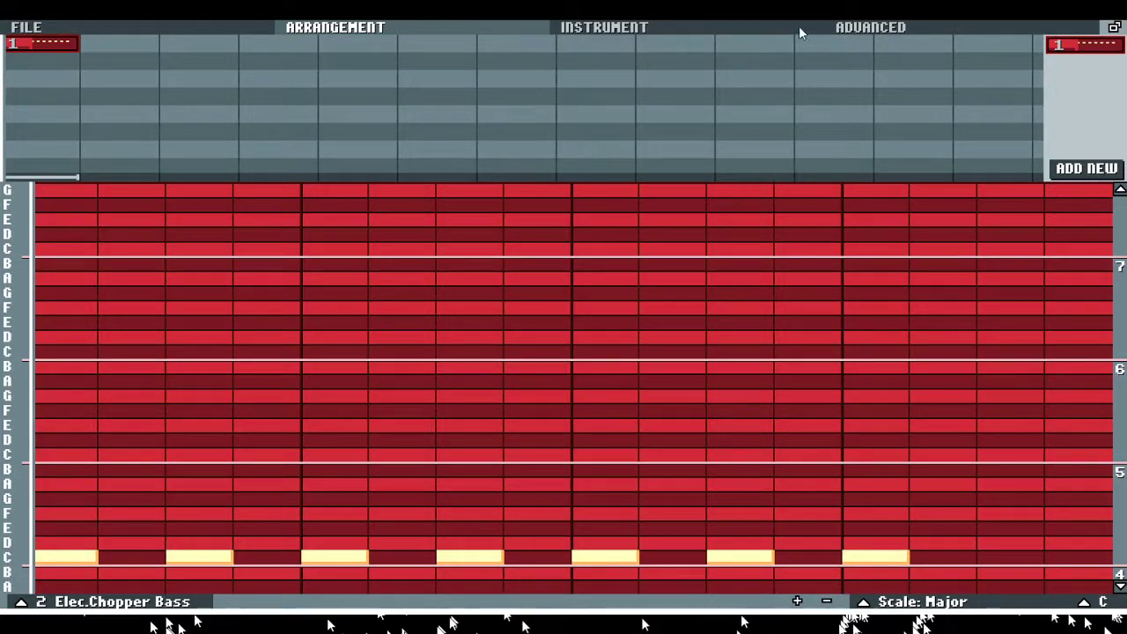
Step: Add new instruments until the instrument list holds 16
{"action": "left_click", "coordinate": [605, 28]}
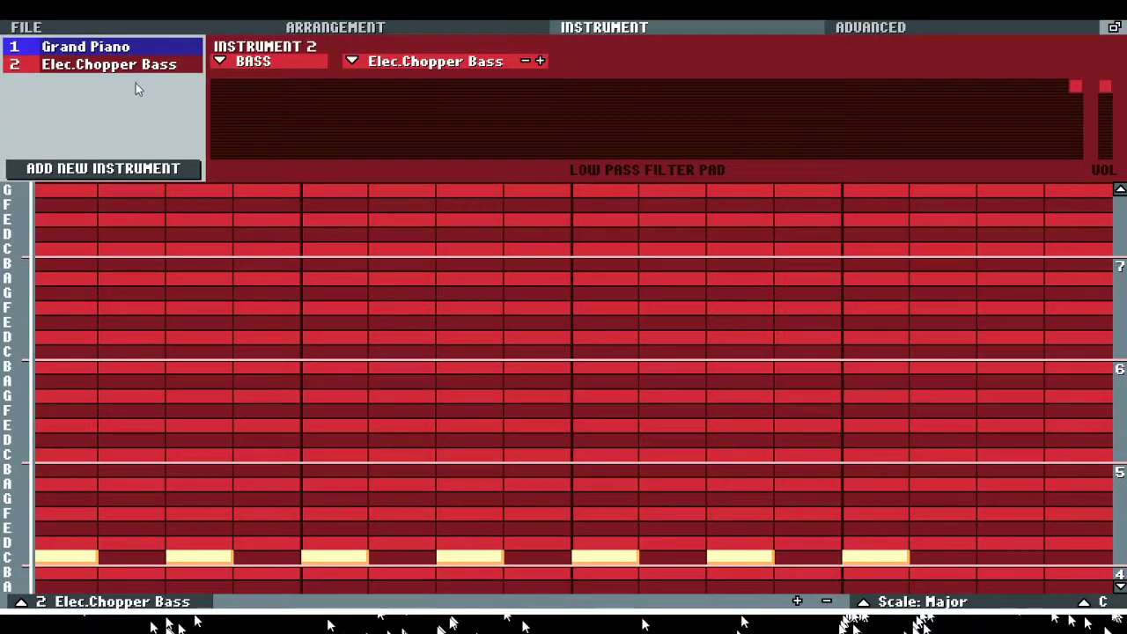
{"action": "left_click", "coordinate": [123, 169]}
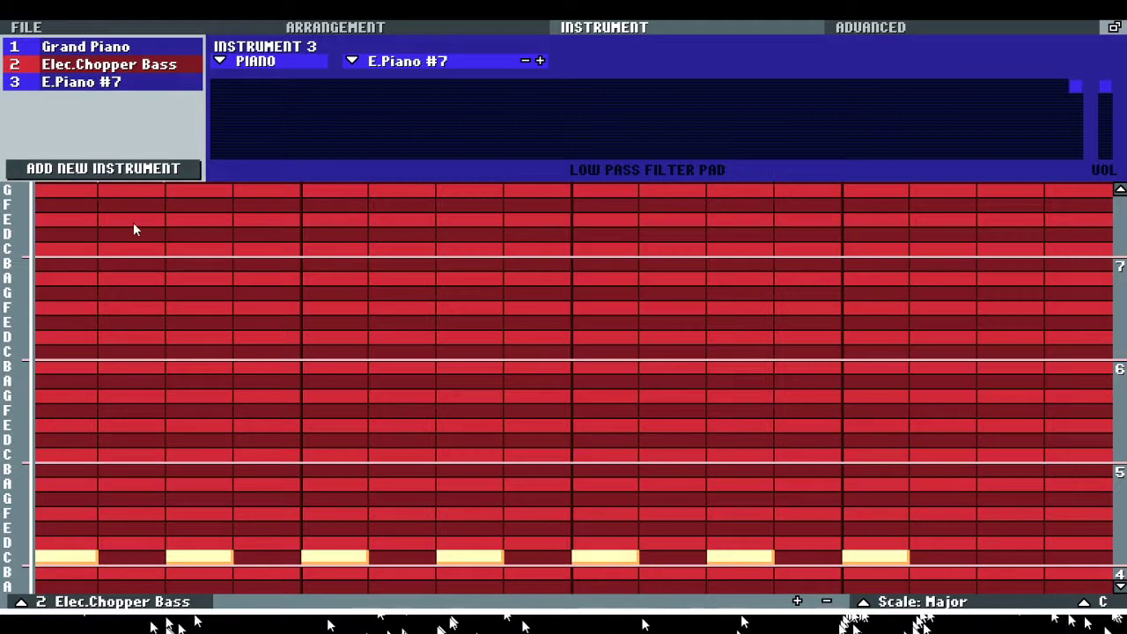
{"action": "left_click", "coordinate": [133, 170]}
{"action": "left_click", "coordinate": [133, 170]}
{"action": "left_click", "coordinate": [133, 170]}
{"action": "triple_click", "coordinate": [133, 170]}
{"action": "left_click", "coordinate": [133, 170]}
{"action": "triple_click", "coordinate": [133, 170]}
{"action": "left_click", "coordinate": [133, 170]}
{"action": "double_click", "coordinate": [133, 170]}
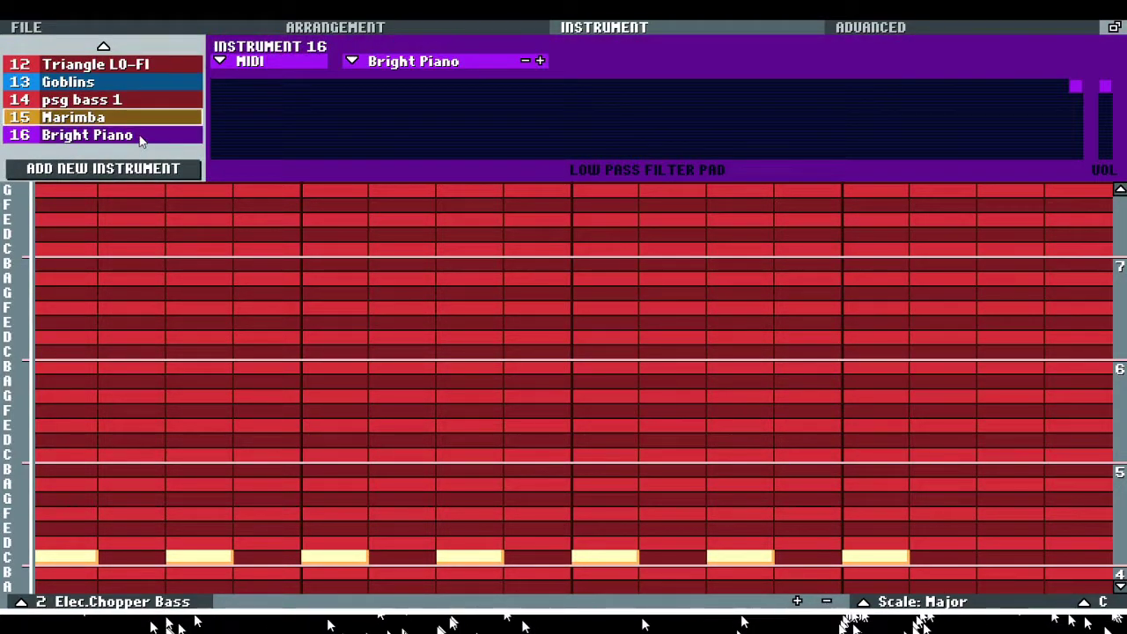
Step: Look through the instrument list from the last entry back to the first and select Grand Piano
{"action": "left_click", "coordinate": [125, 48]}
{"action": "left_click", "coordinate": [125, 48]}
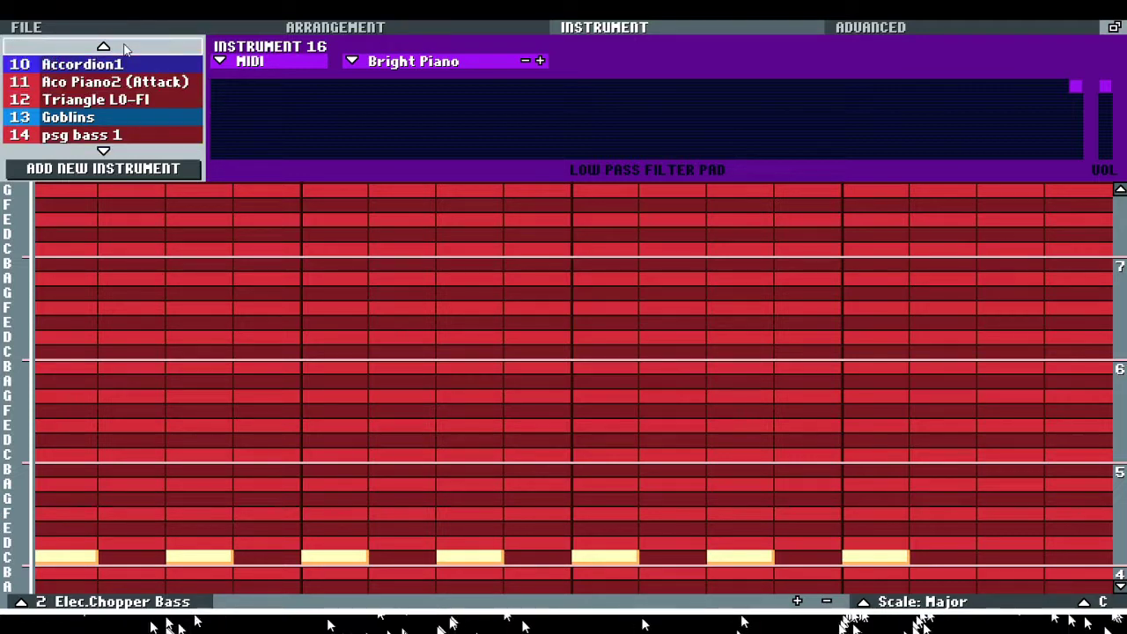
{"action": "left_click", "coordinate": [125, 47]}
{"action": "left_click", "coordinate": [125, 48]}
{"action": "left_click", "coordinate": [125, 48]}
{"action": "left_click", "coordinate": [125, 47]}
{"action": "left_click", "coordinate": [125, 48]}
{"action": "left_click", "coordinate": [125, 47]}
{"action": "left_click", "coordinate": [125, 47]}
{"action": "left_click", "coordinate": [125, 47]}
{"action": "left_click", "coordinate": [125, 47]}
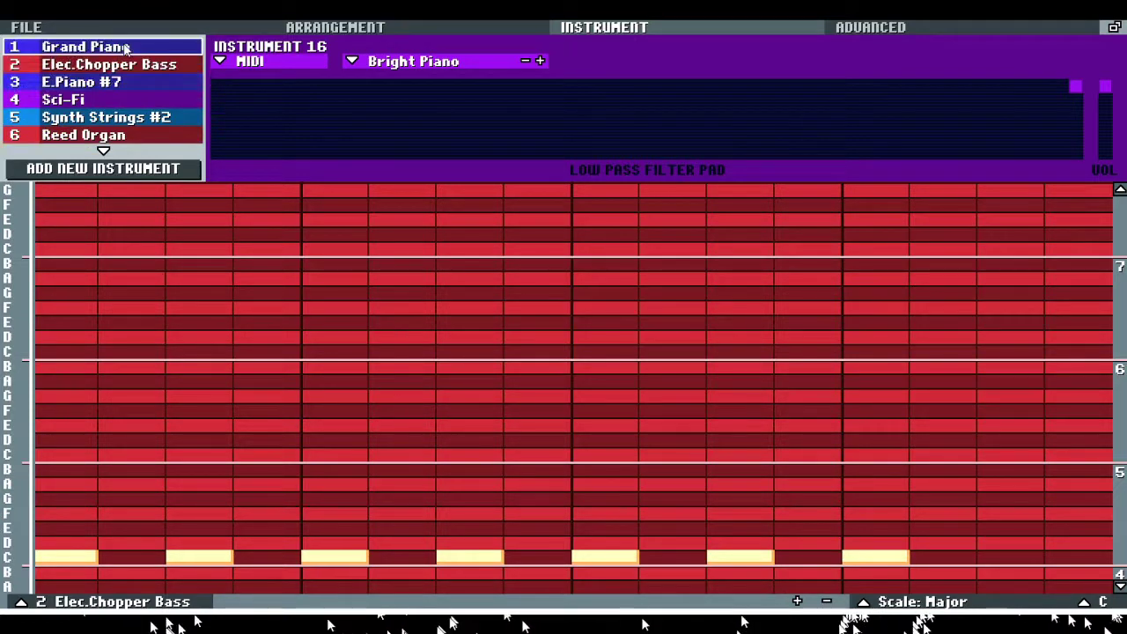
{"action": "left_click", "coordinate": [126, 48]}
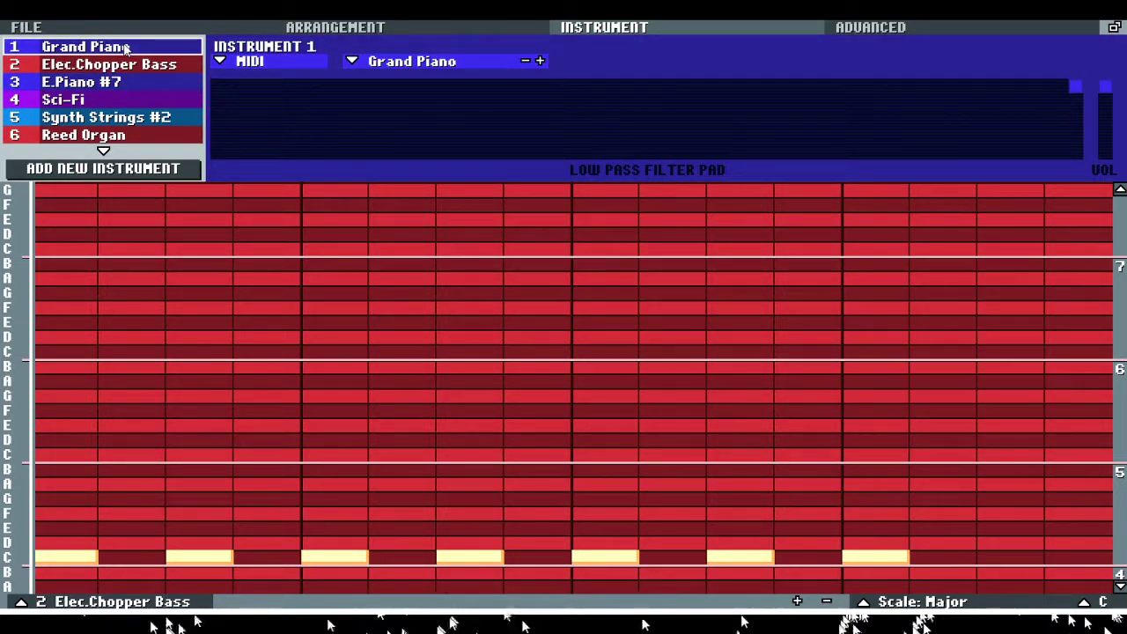
Step: Select instrument 13, Goblins, in the instrument list
{"action": "scroll", "coordinate": [137, 176], "scroll_direction": "down", "scroll_amount": 2}
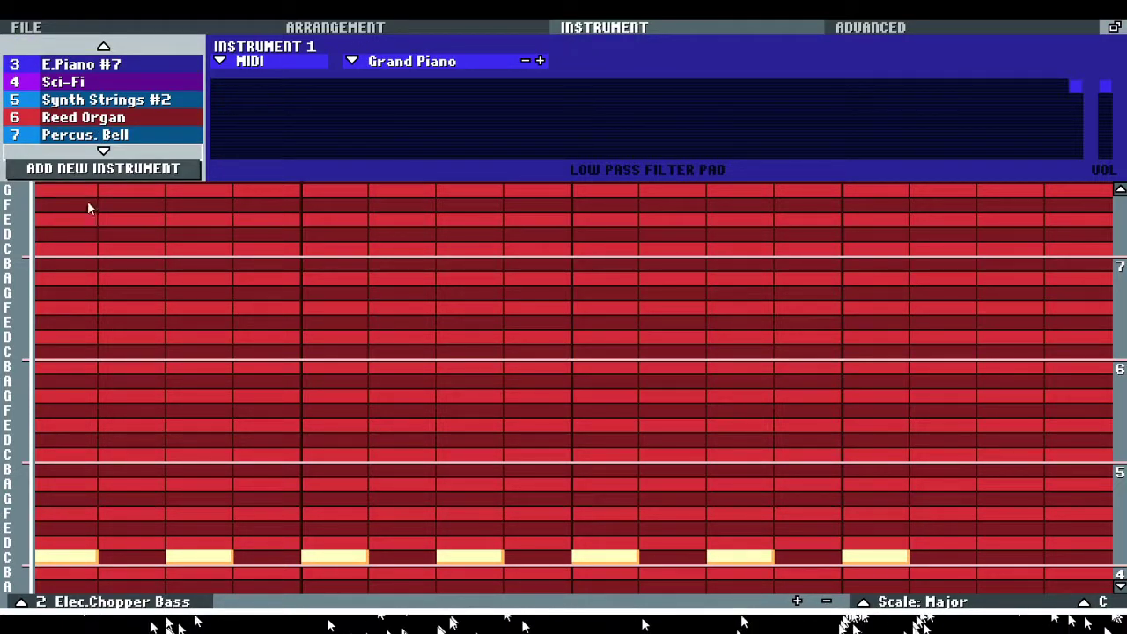
{"action": "scroll", "coordinate": [97, 192], "scroll_direction": "down", "scroll_amount": 7}
{"action": "scroll", "coordinate": [97, 192], "scroll_direction": "down", "scroll_amount": 2}
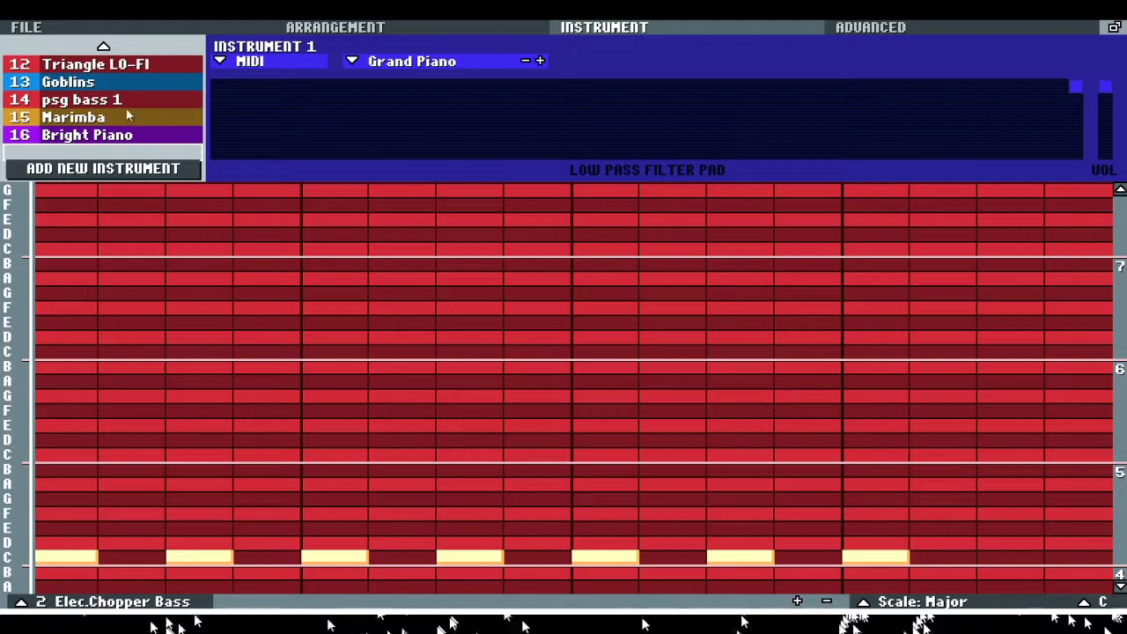
{"action": "left_click", "coordinate": [123, 82]}
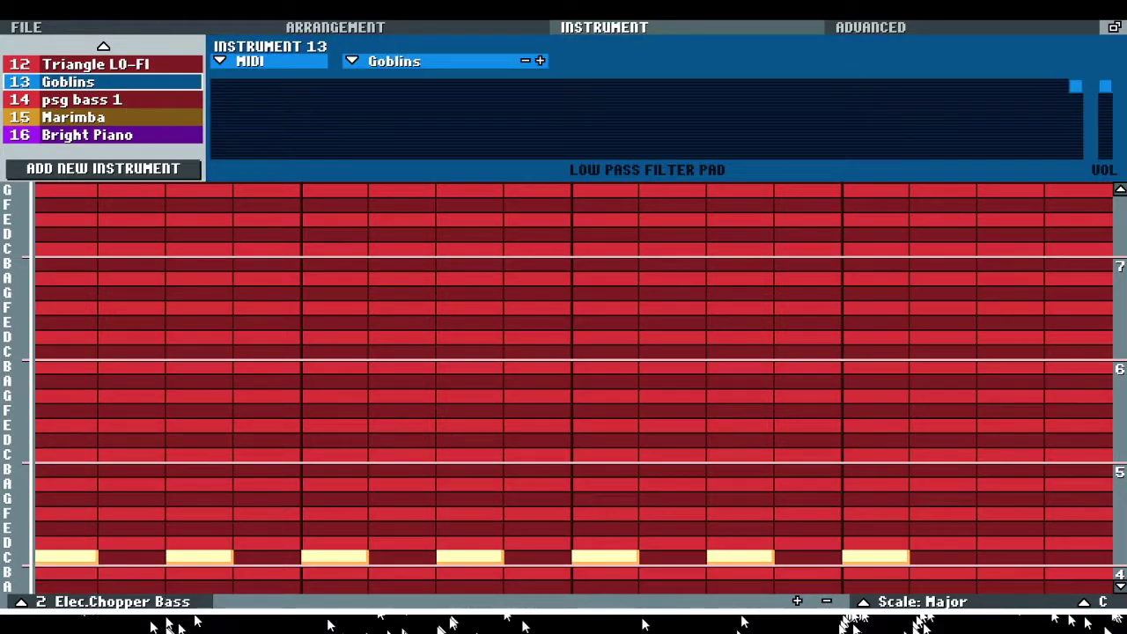
Step: Assign Goblins as the pattern's instrument and scatter notes across the upper octaves of the grid
{"action": "left_click", "coordinate": [106, 601]}
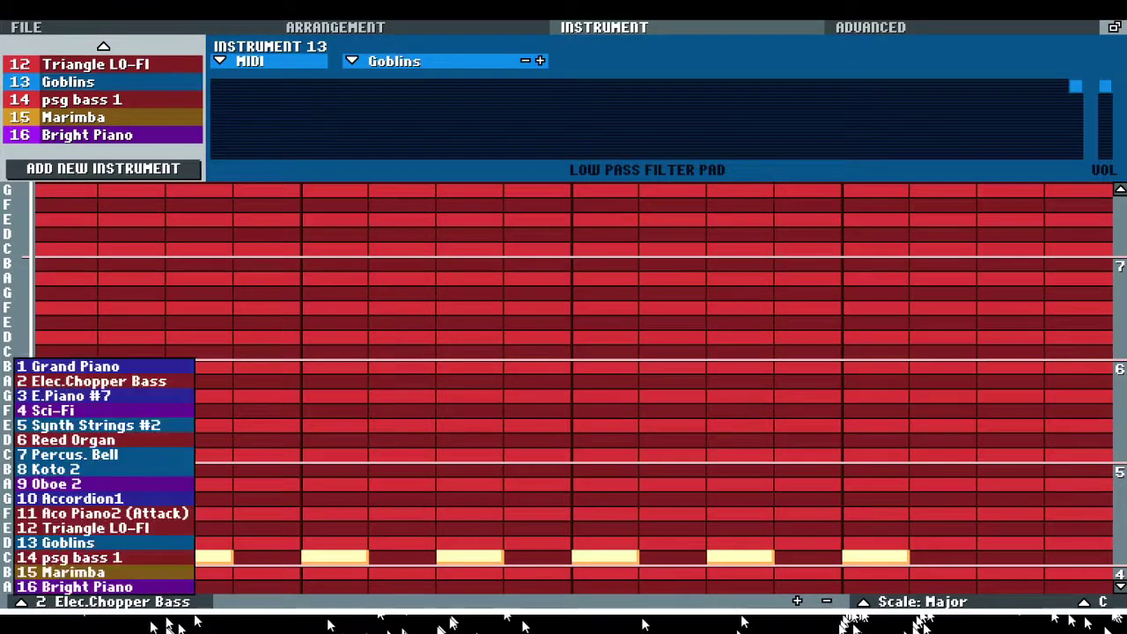
{"action": "left_click", "coordinate": [70, 543]}
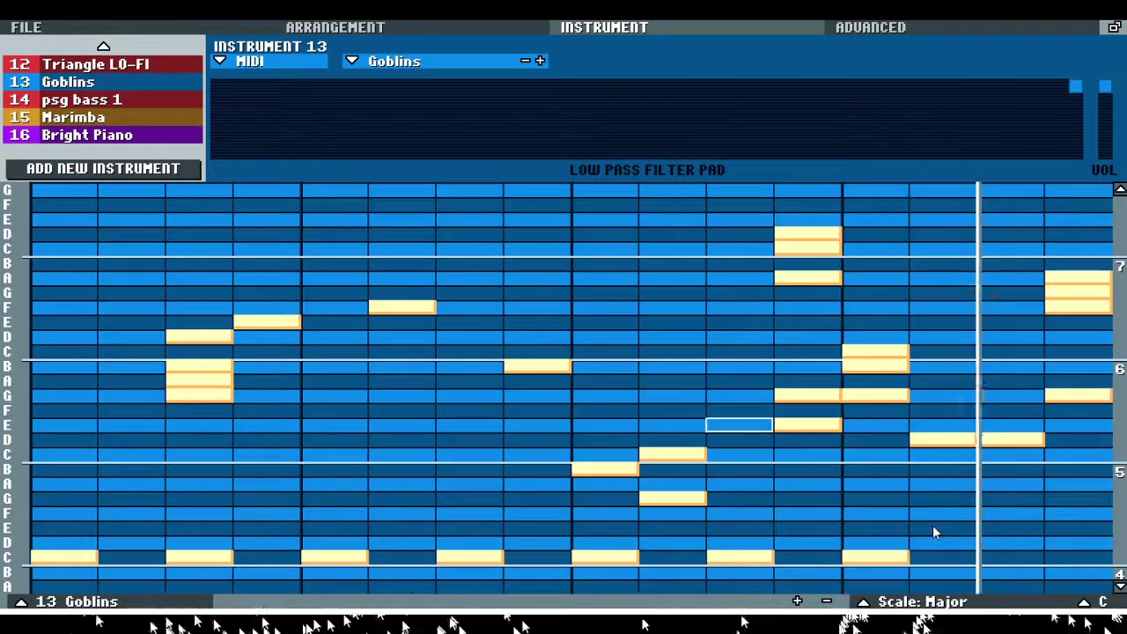
{"action": "scroll", "coordinate": [772, 488], "scroll_direction": "up", "scroll_amount": 5}
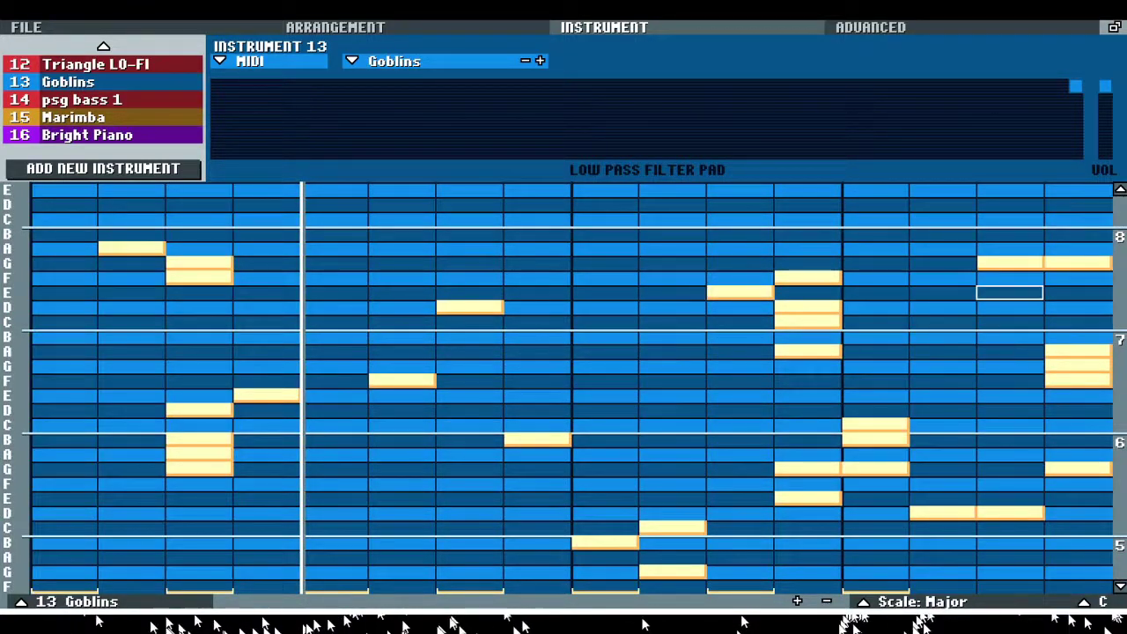
Step: Replace the note-filled pattern with a new empty pattern placed in bar 1 of the first channel
{"action": "left_click", "coordinate": [448, 25]}
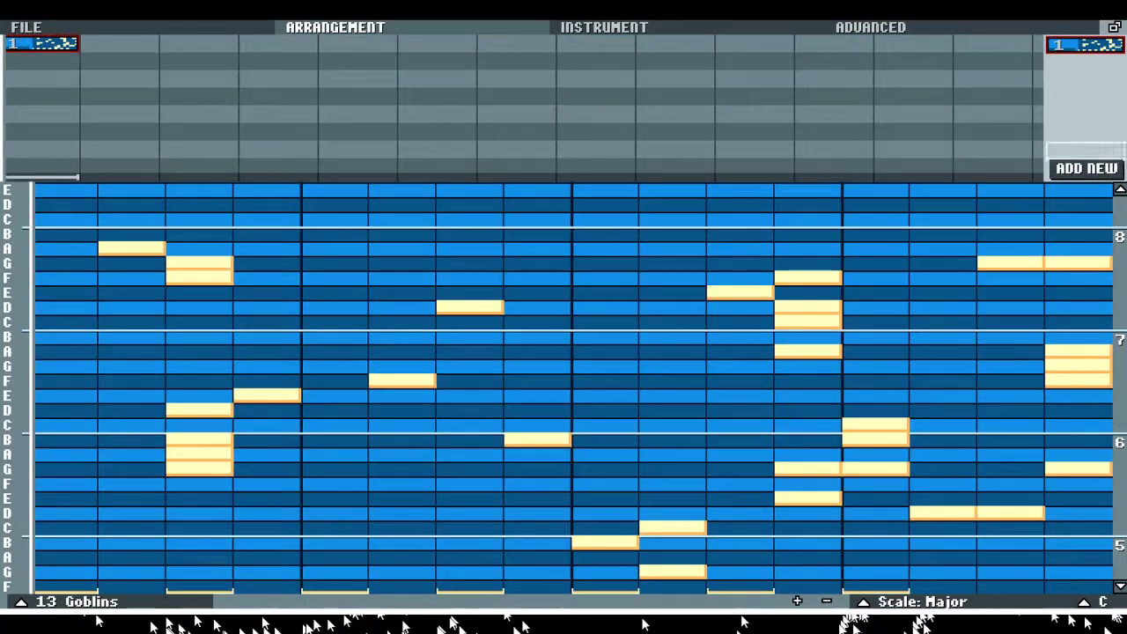
{"action": "left_click", "coordinate": [1087, 169]}
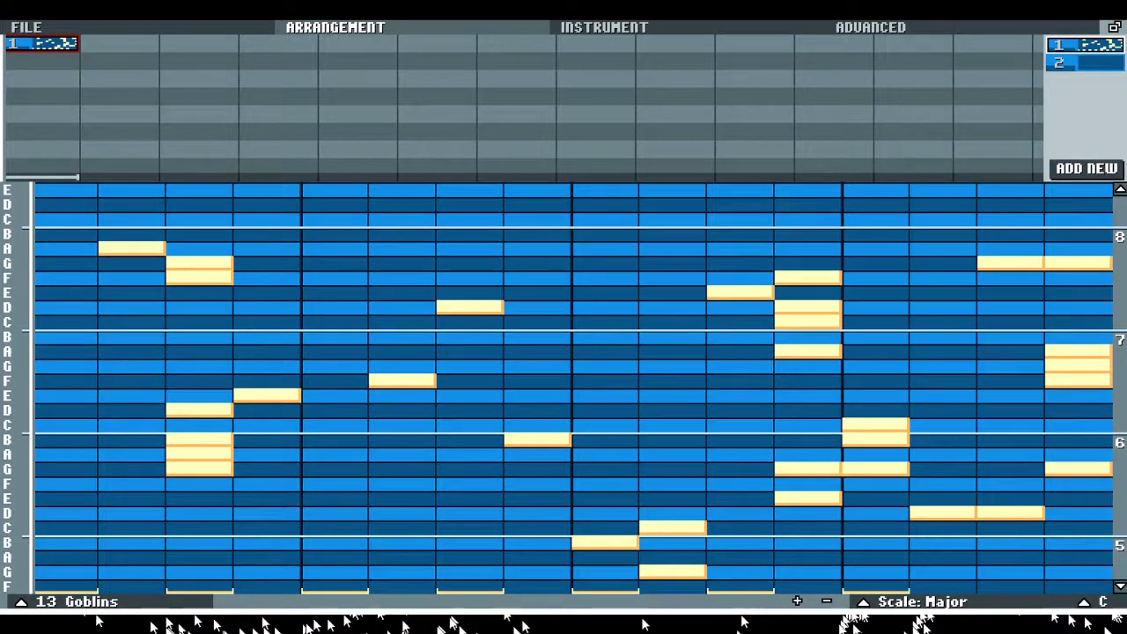
{"action": "left_click_drag", "start_coordinate": [1085, 63], "coordinate": [1092, 604]}
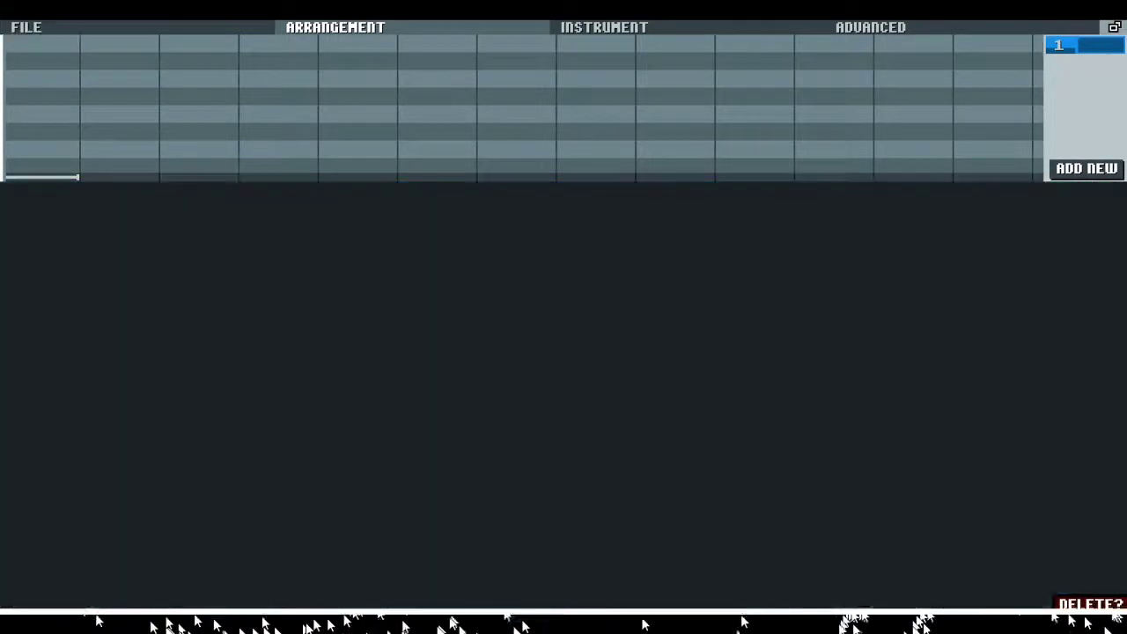
{"action": "left_click_drag", "start_coordinate": [1085, 45], "coordinate": [42, 49]}
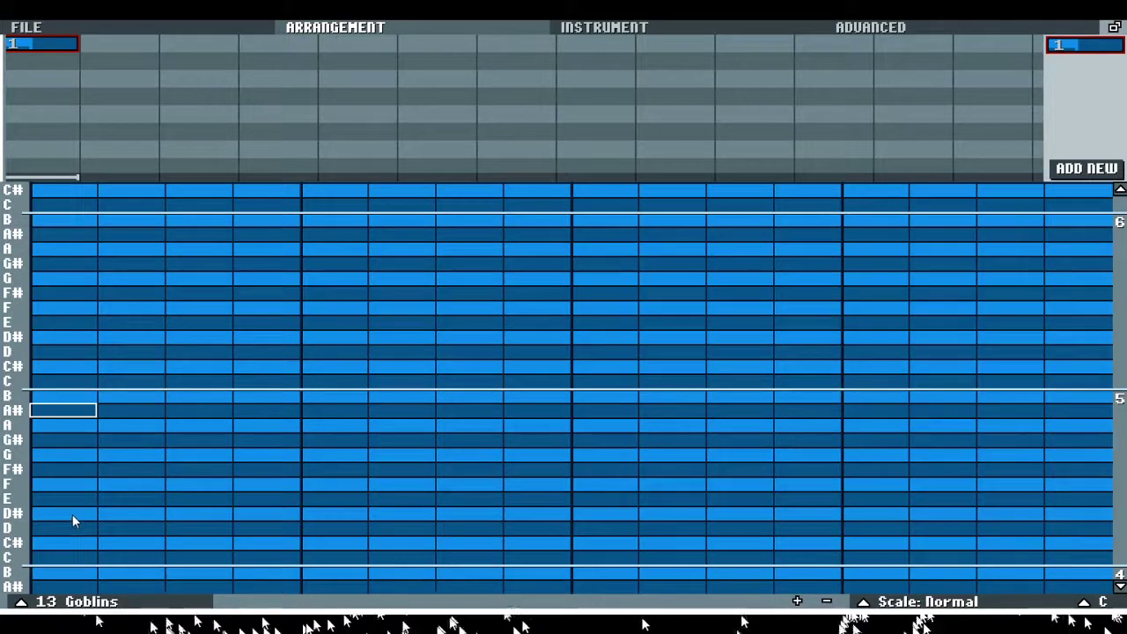
Step: Draw B notes on the first eight steps of the pattern and try out the Goblins low pass filter
{"action": "left_click_drag", "start_coordinate": [74, 509], "coordinate": [670, 503]}
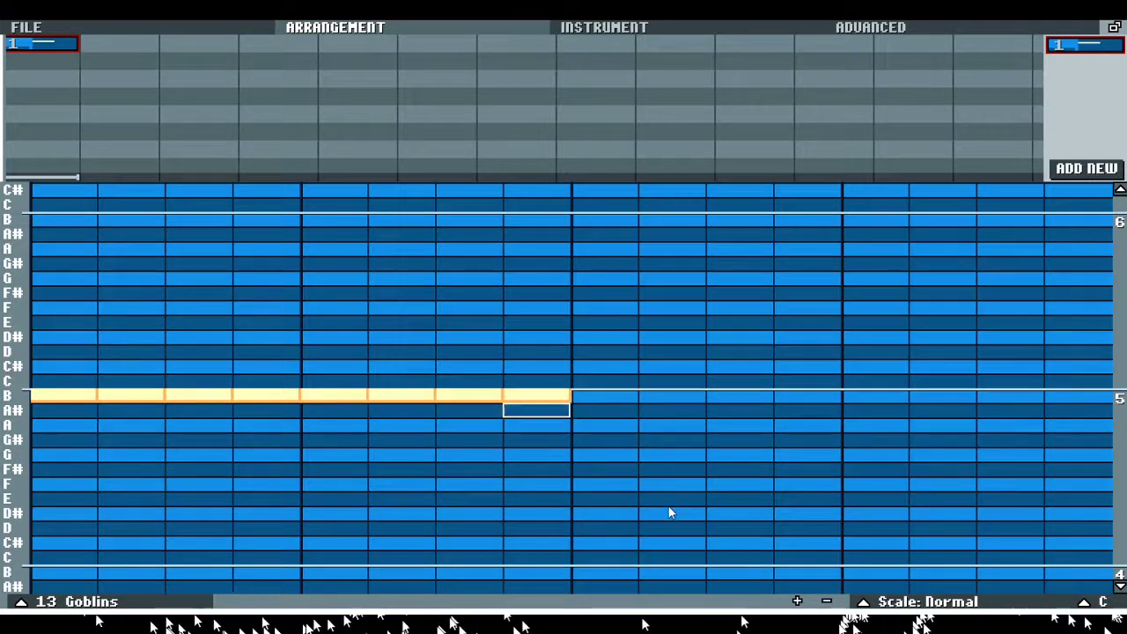
{"action": "left_click", "coordinate": [762, 31]}
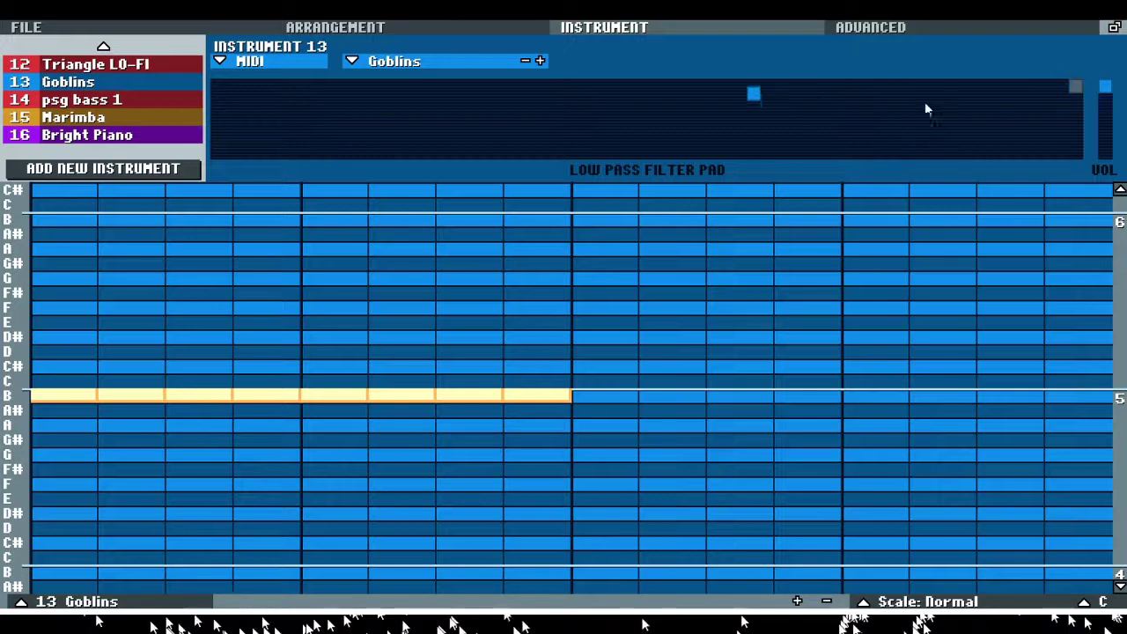
{"action": "left_click", "coordinate": [606, 204]}
{"action": "left_click", "coordinate": [672, 189]}
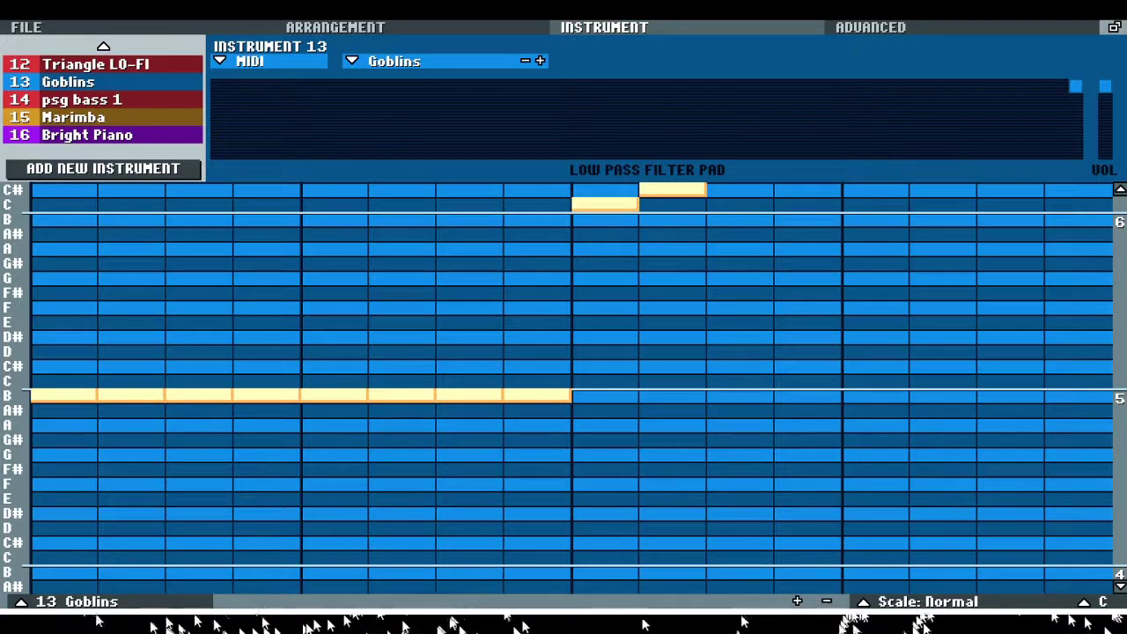
Step: Lower the Goblins volume and restore it to full, and erase the stray C note on the last step
{"action": "left_click", "coordinate": [1079, 189]}
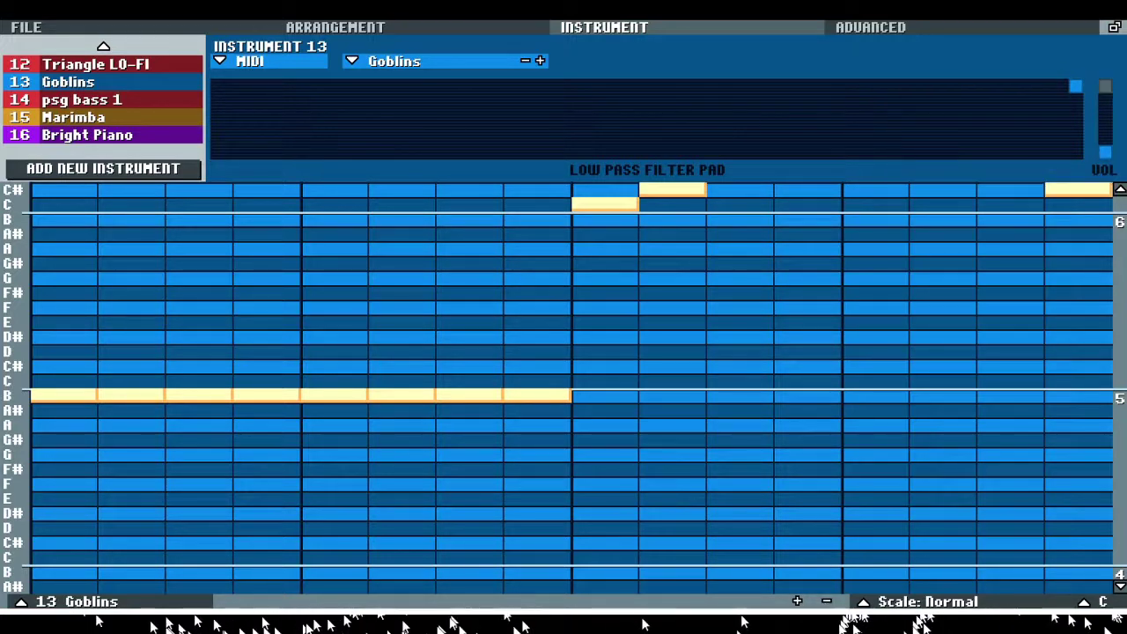
{"action": "left_click", "coordinate": [1079, 204]}
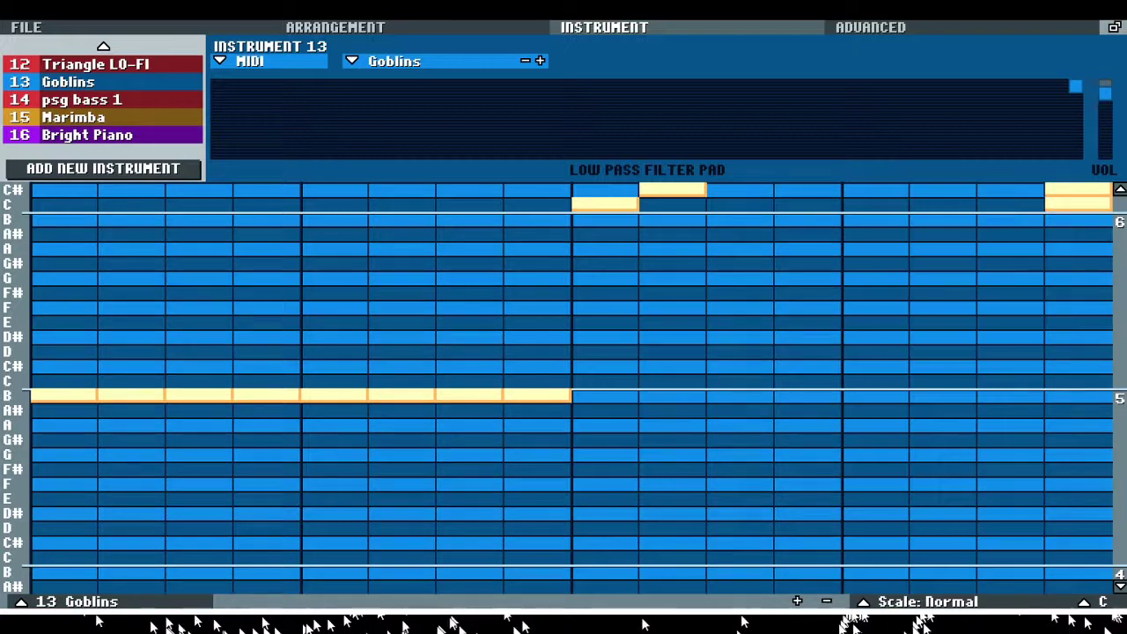
{"action": "right_click", "coordinate": [1078, 204]}
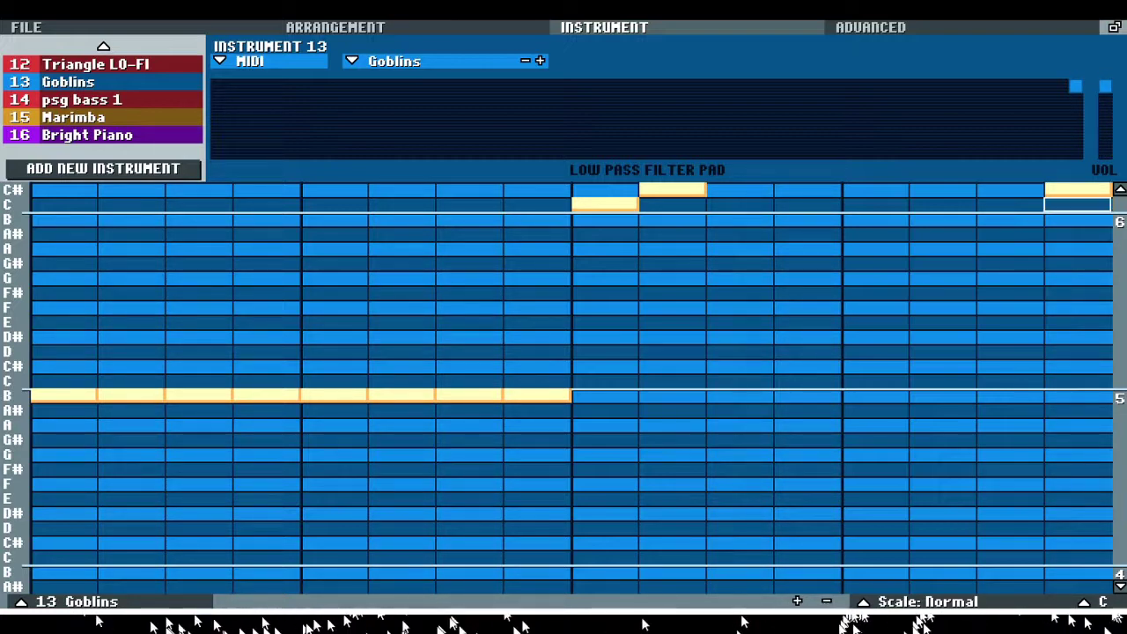
{"action": "key", "text": "space"}
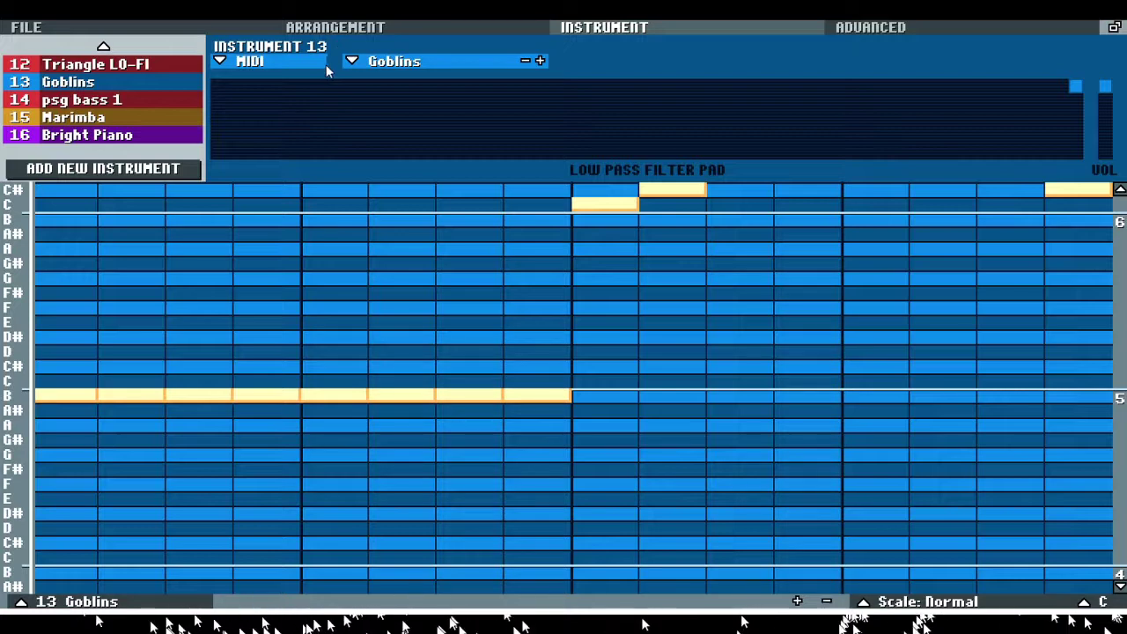
Step: Change instrument 13 to the BASS category and play the pattern
{"action": "left_click", "coordinate": [255, 61]}
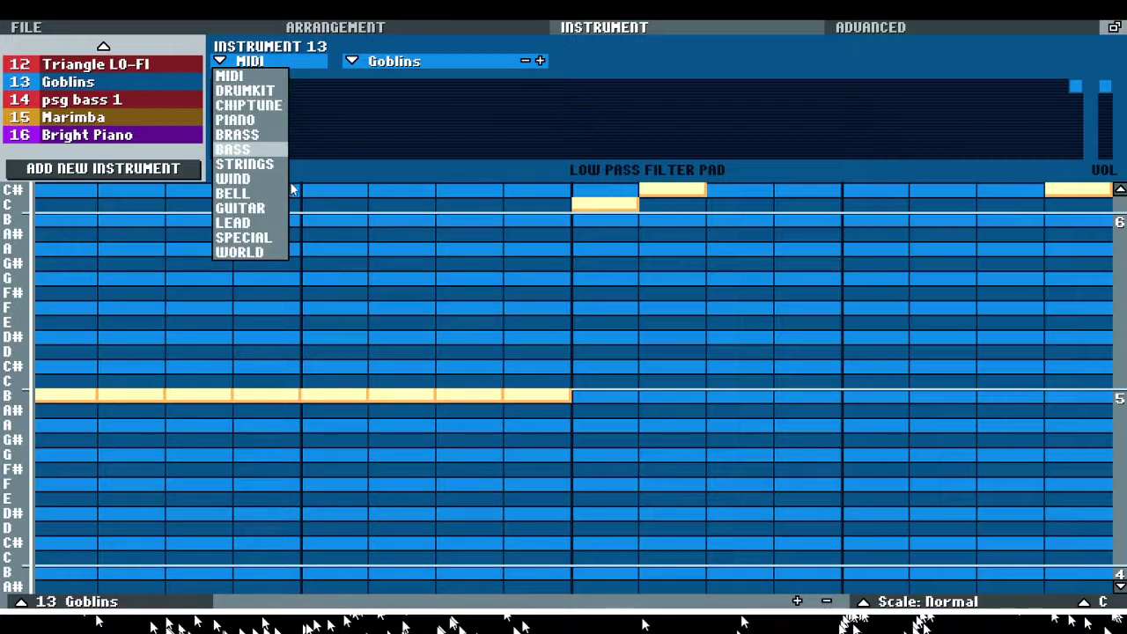
{"action": "left_click", "coordinate": [234, 149]}
{"action": "key", "text": "space"}
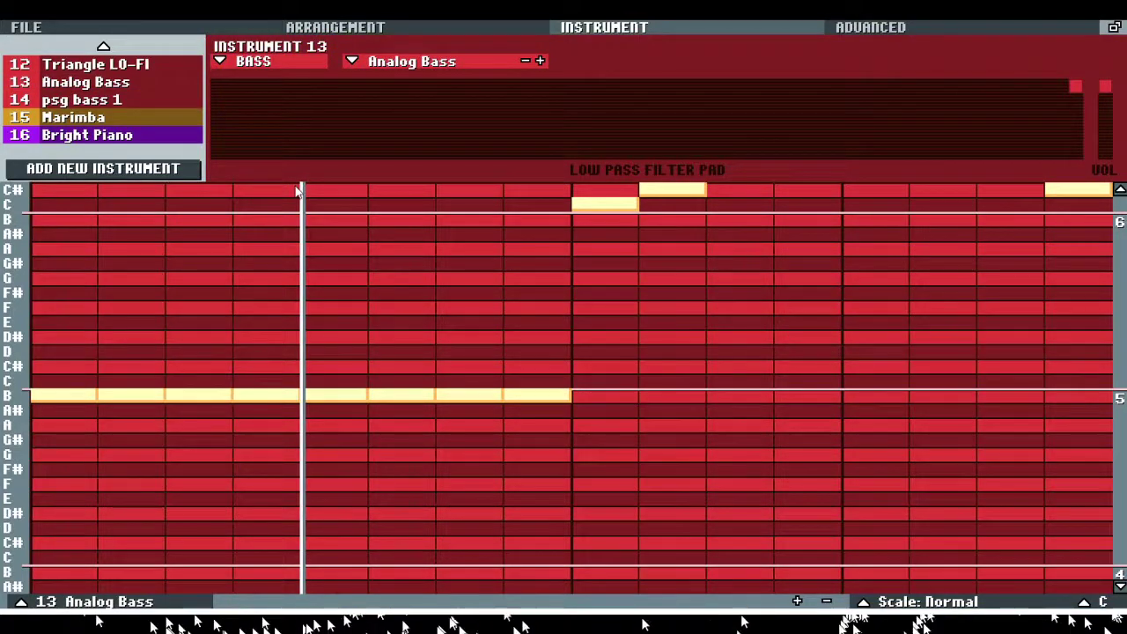
Step: Erase all notes from the pattern, including the row of B notes and the stray C and C# notes
{"action": "right_click", "coordinate": [607, 204]}
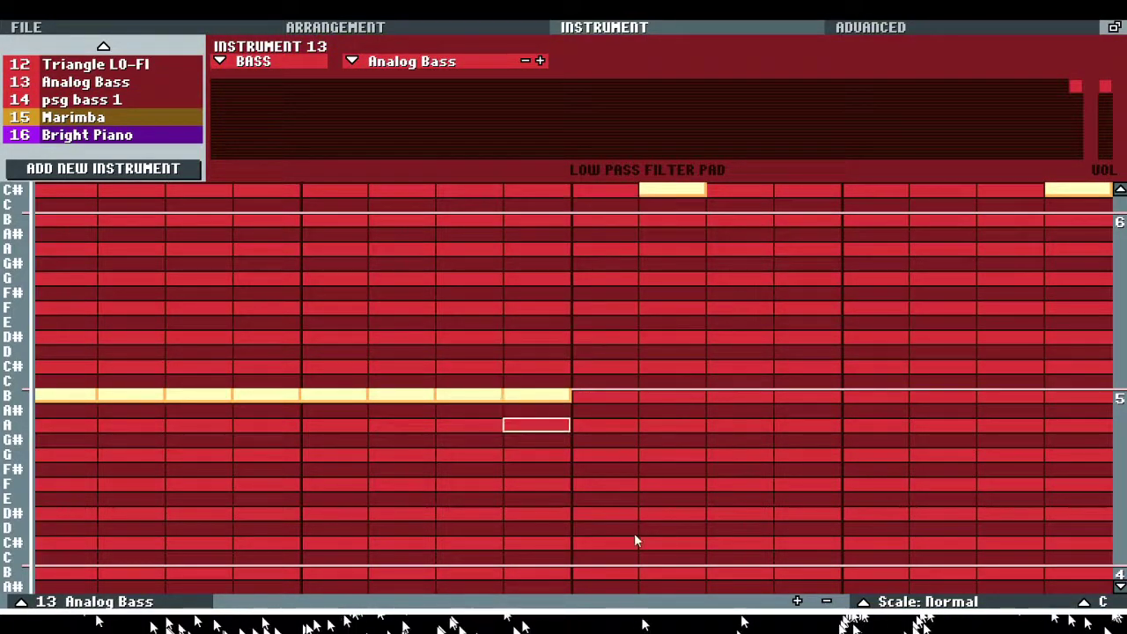
{"action": "right_click", "coordinate": [537, 396]}
{"action": "right_click", "coordinate": [587, 495]}
{"action": "right_click", "coordinate": [503, 491]}
{"action": "right_click", "coordinate": [421, 483]}
{"action": "right_click", "coordinate": [335, 490]}
{"action": "right_click", "coordinate": [250, 494]}
{"action": "right_click", "coordinate": [164, 495]}
{"action": "right_click", "coordinate": [106, 496]}
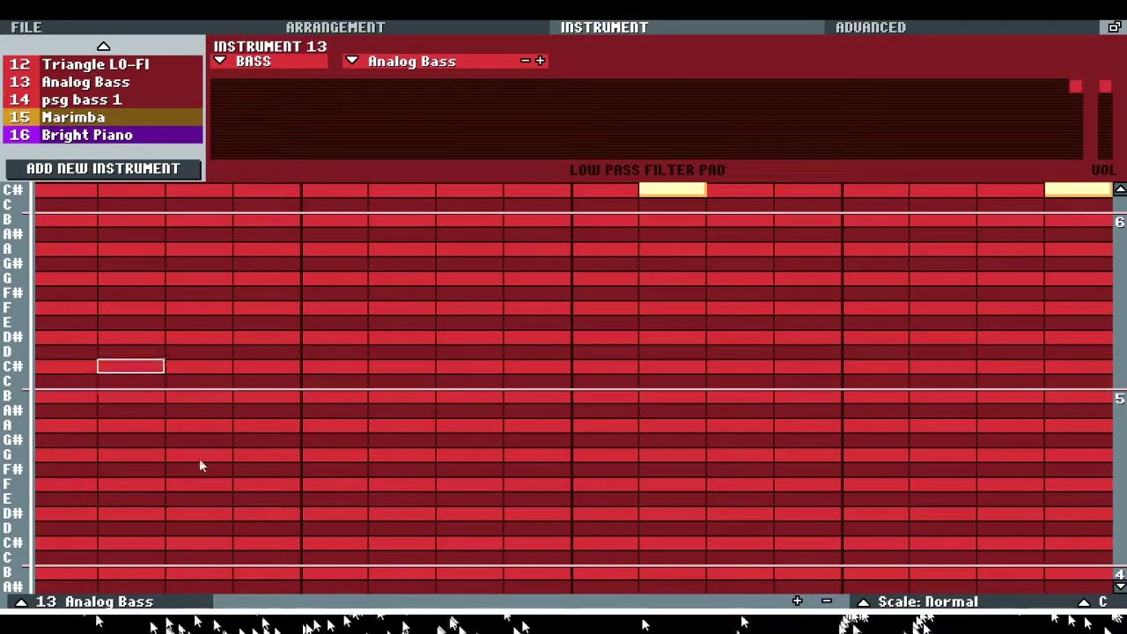
{"action": "right_click", "coordinate": [672, 189]}
{"action": "right_click", "coordinate": [1077, 189]}
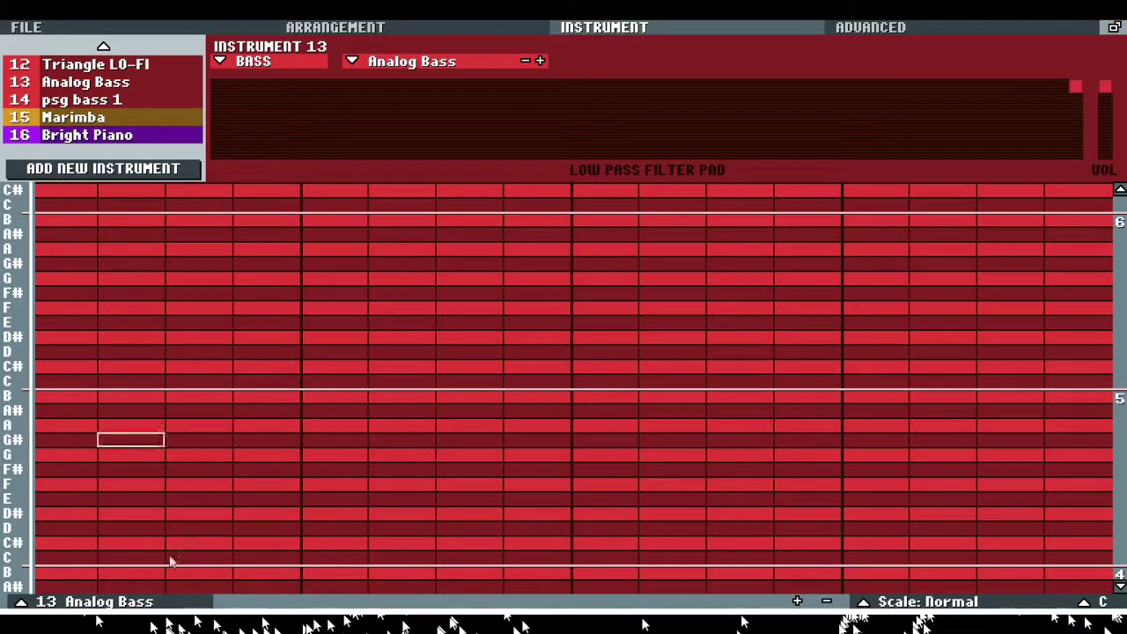
Step: Set the emptied pattern's scale to Major
{"action": "left_click", "coordinate": [928, 602]}
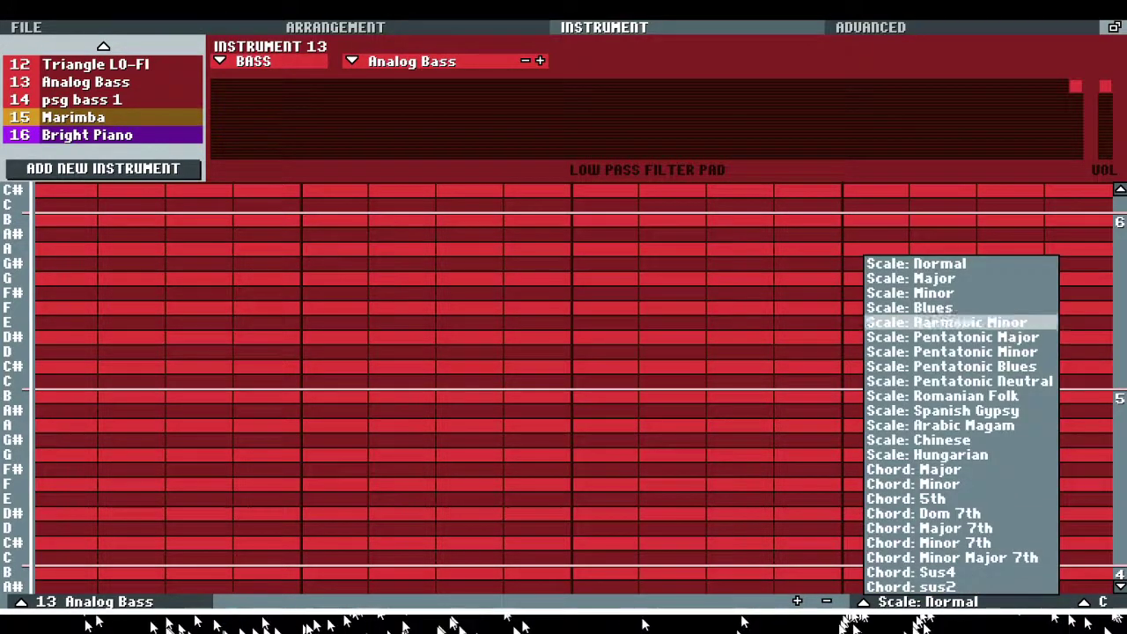
{"action": "left_click", "coordinate": [934, 278]}
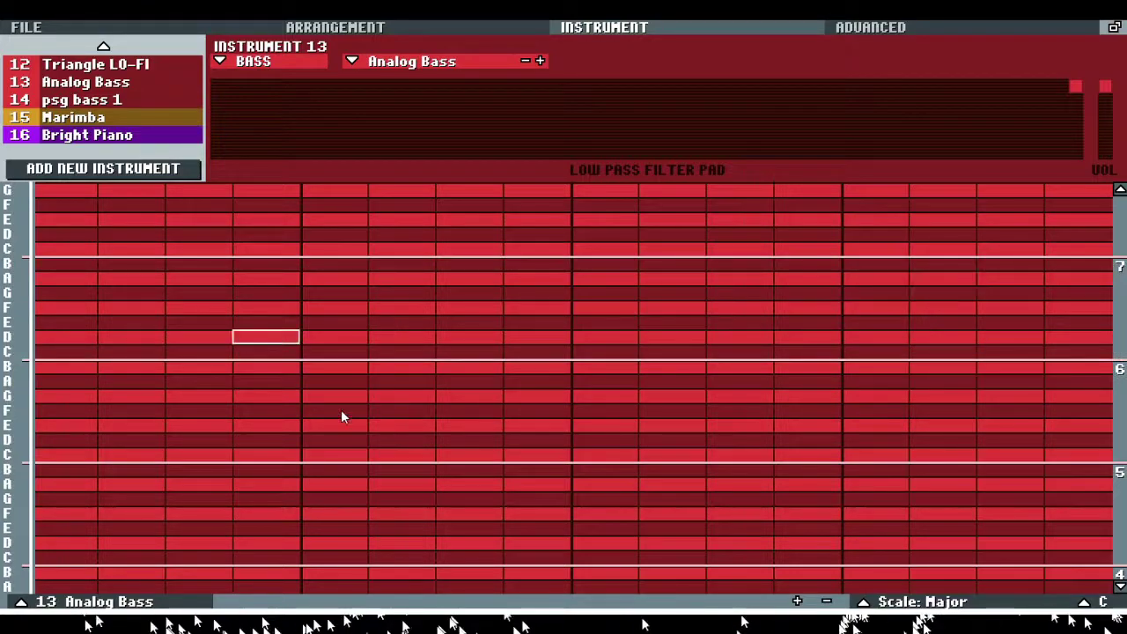
{"action": "mouse_move", "coordinate": [1021, 114]}
{"action": "left_mouse_down"}
{"action": "mouse_move", "coordinate": [611, 113]}
{"action": "mouse_move", "coordinate": [707, 85]}
{"action": "mouse_move", "coordinate": [1076, 85]}
{"action": "left_mouse_up"}
{"action": "left_click", "coordinate": [300, 27]}
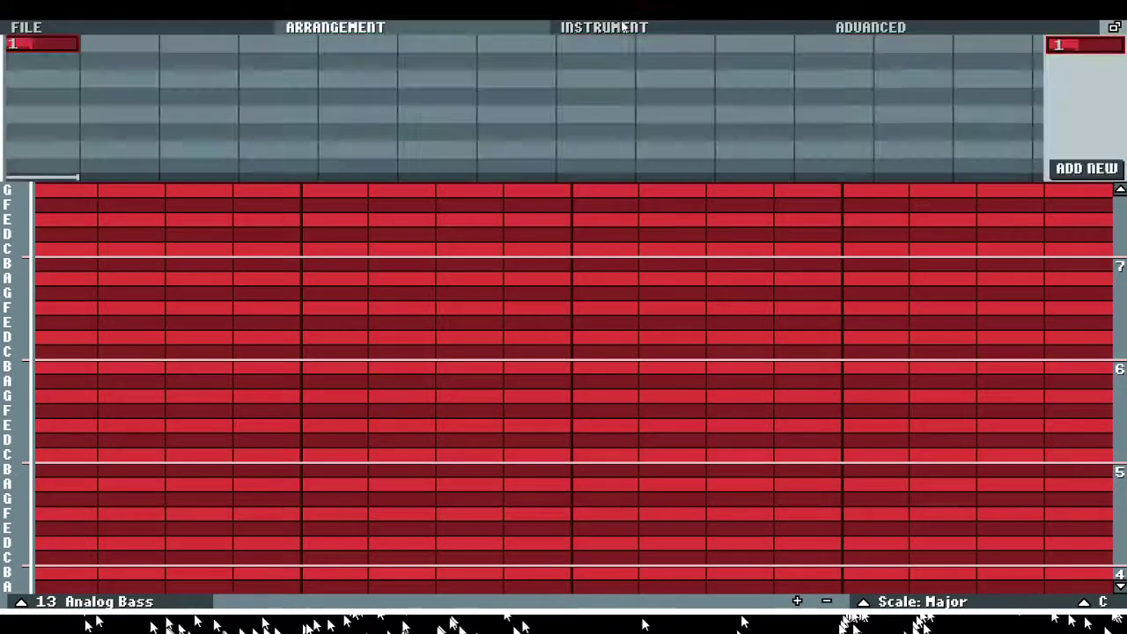
{"action": "left_click", "coordinate": [243, 27]}
{"action": "left_click", "coordinate": [406, 21]}
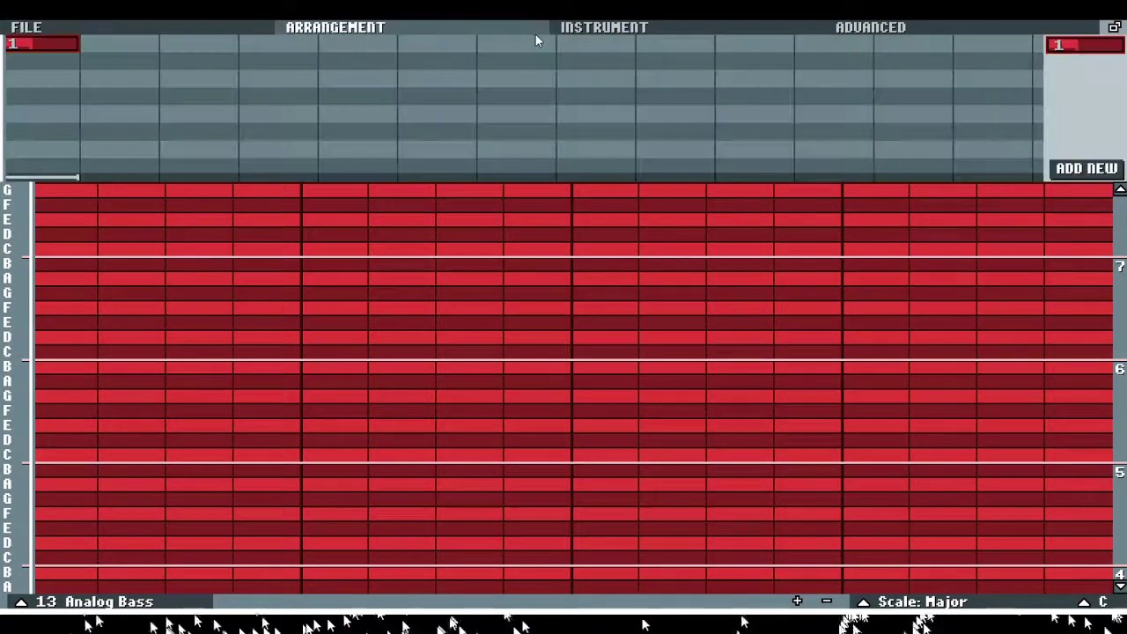
{"action": "left_click", "coordinate": [693, 32]}
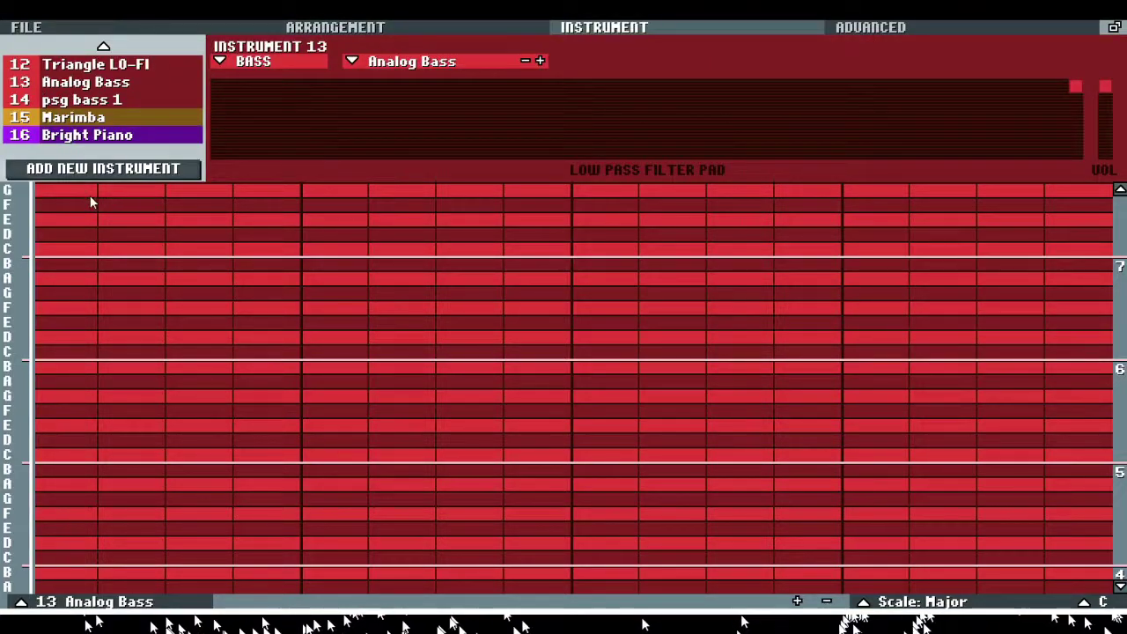
Step: Try to add another instrument and scatter test notes diagonally across the first few steps of the pattern
{"action": "left_click", "coordinate": [107, 173]}
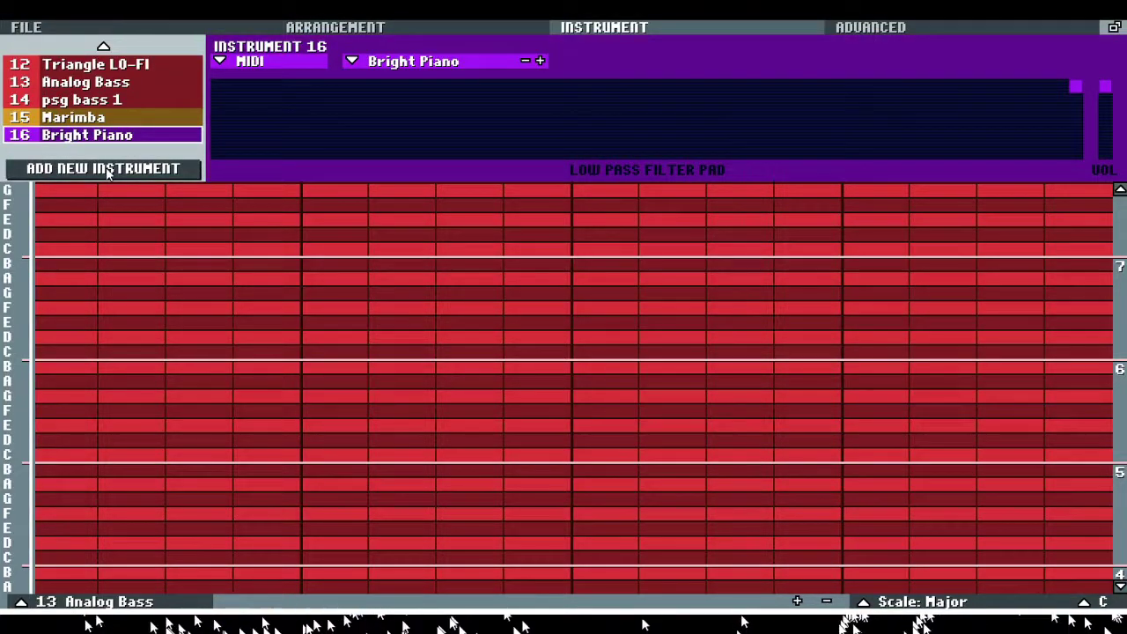
{"action": "left_click_drag", "start_coordinate": [132, 190], "coordinate": [335, 382]}
{"action": "left_click_drag", "start_coordinate": [267, 336], "coordinate": [200, 234]}
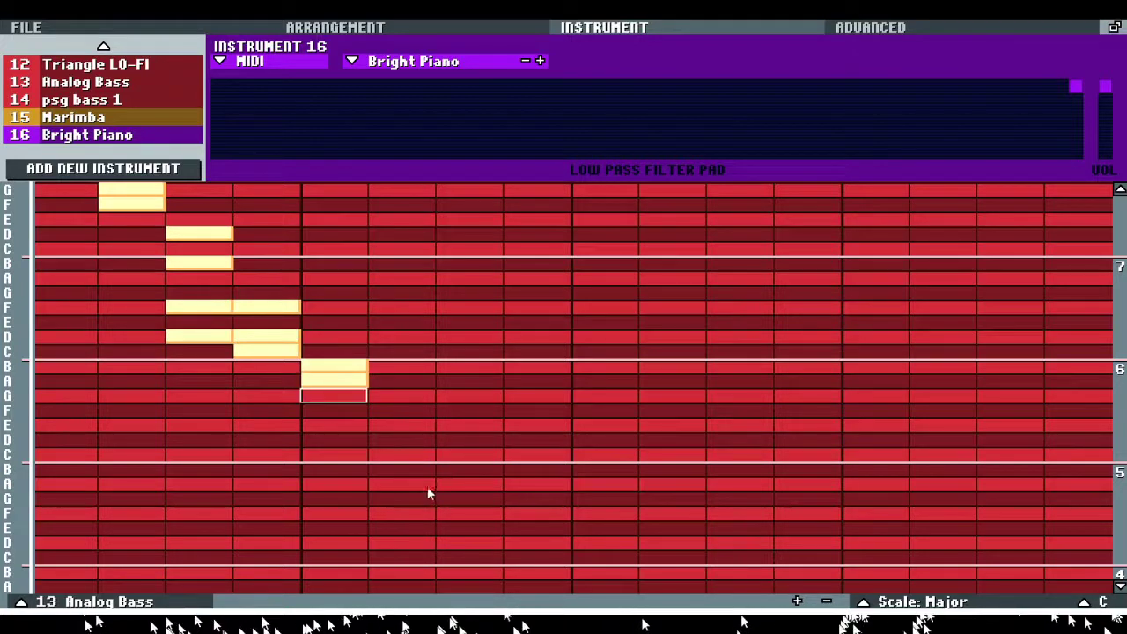
{"action": "mouse_move", "coordinate": [427, 493]}
{"action": "left_mouse_down"}
{"action": "mouse_move", "coordinate": [448, 458]}
{"action": "mouse_move", "coordinate": [346, 405]}
{"action": "mouse_move", "coordinate": [293, 346]}
{"action": "mouse_move", "coordinate": [309, 422]}
{"action": "mouse_move", "coordinate": [325, 394]}
{"action": "mouse_move", "coordinate": [253, 419]}
{"action": "mouse_move", "coordinate": [247, 305]}
{"action": "mouse_move", "coordinate": [221, 271]}
{"action": "mouse_move", "coordinate": [167, 246]}
{"action": "left_mouse_up"}
Step: Shift all of the pattern's notes down by four scale steps
{"action": "scroll", "coordinate": [138, 66], "scroll_direction": "up", "scroll_amount": 10}
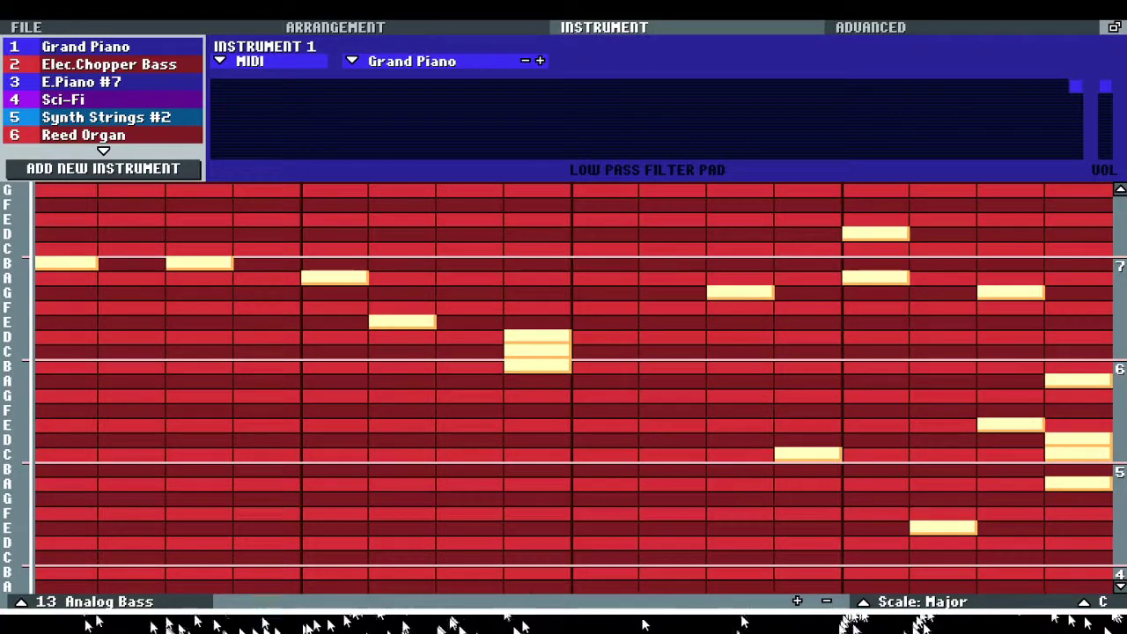
{"action": "left_click", "coordinate": [827, 602]}
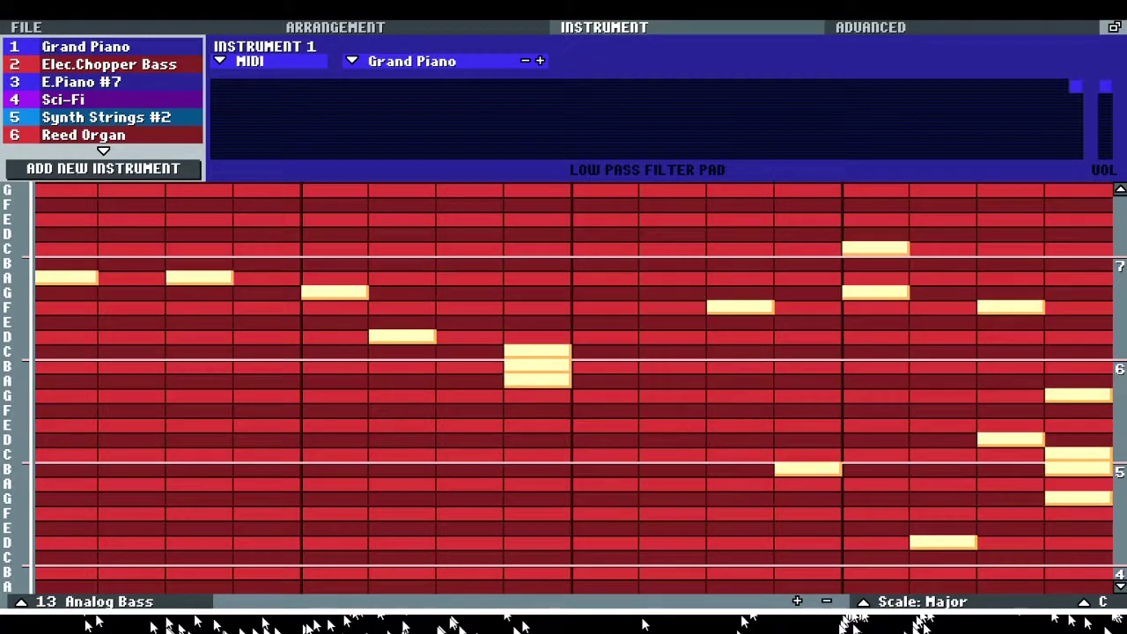
{"action": "left_click", "coordinate": [827, 601]}
{"action": "left_click", "coordinate": [827, 602]}
{"action": "left_click", "coordinate": [827, 602]}
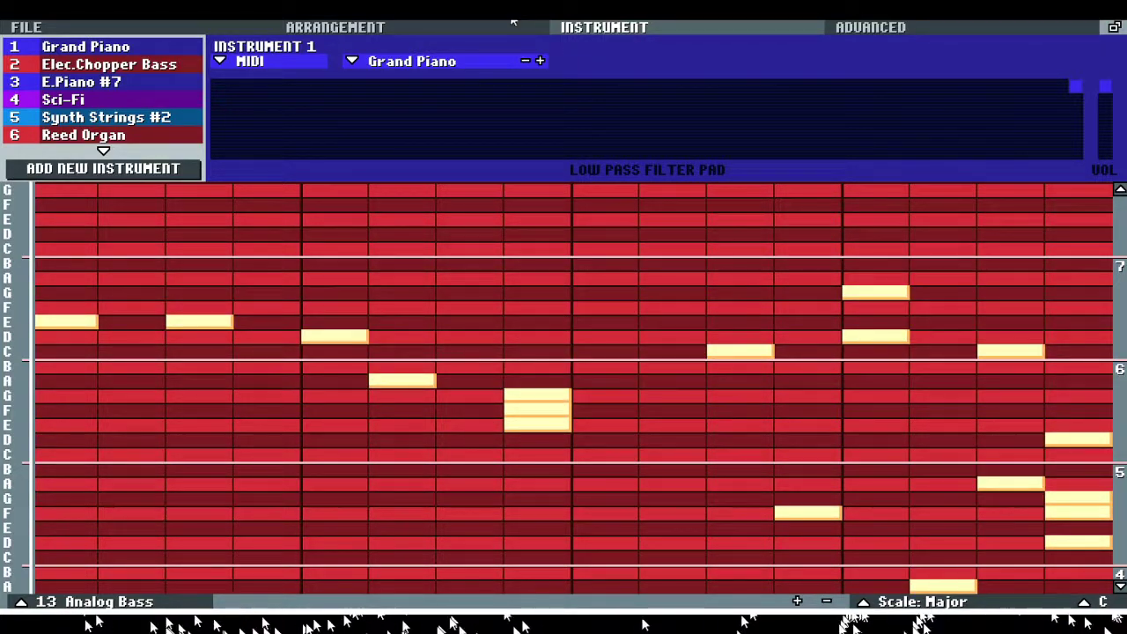
Step: Copy pattern 1 as a separate pattern 2 and stack it beneath pattern 1 in the arrangement's first bar
{"action": "left_click", "coordinate": [463, 27]}
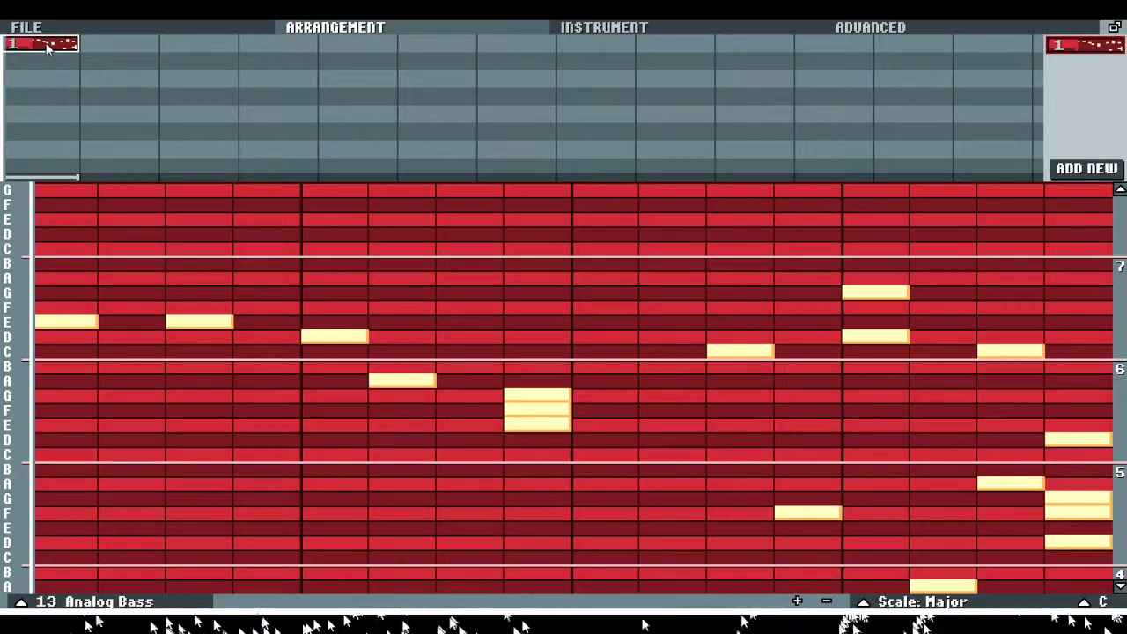
{"action": "left_click_drag", "start_coordinate": [48, 48], "coordinate": [137, 53]}
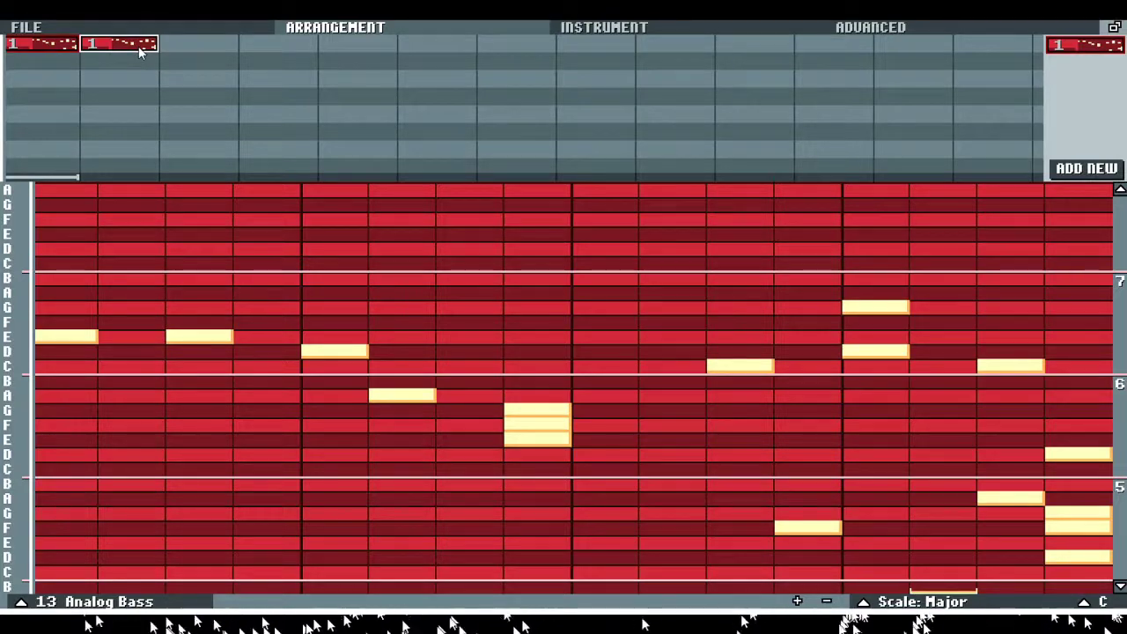
{"action": "left_click", "coordinate": [139, 46]}
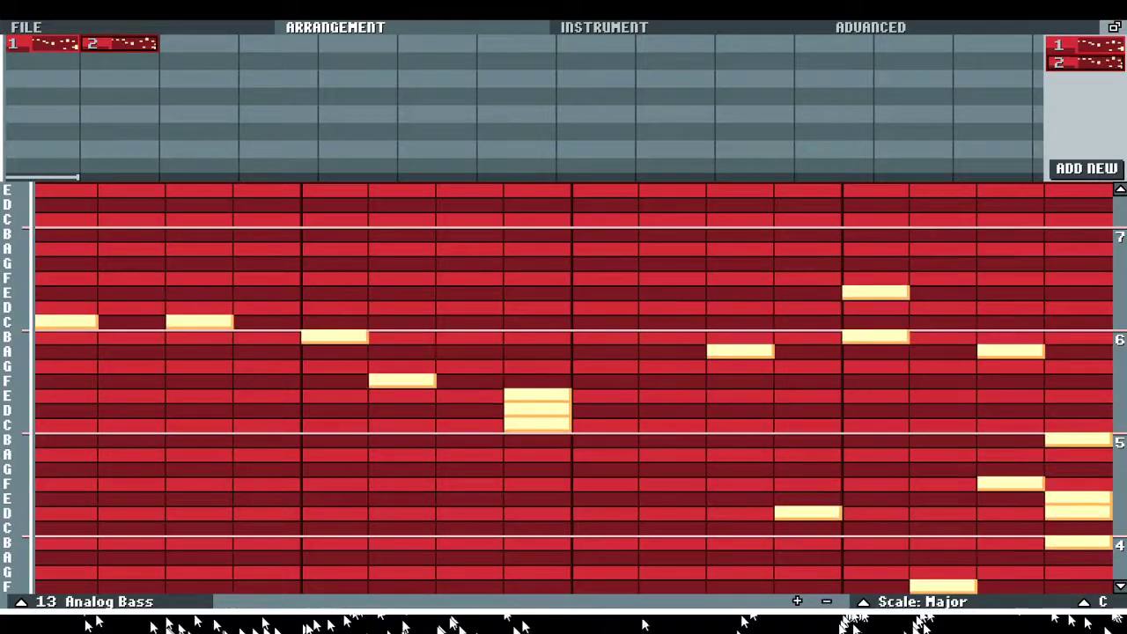
{"action": "left_click_drag", "start_coordinate": [111, 46], "coordinate": [43, 61]}
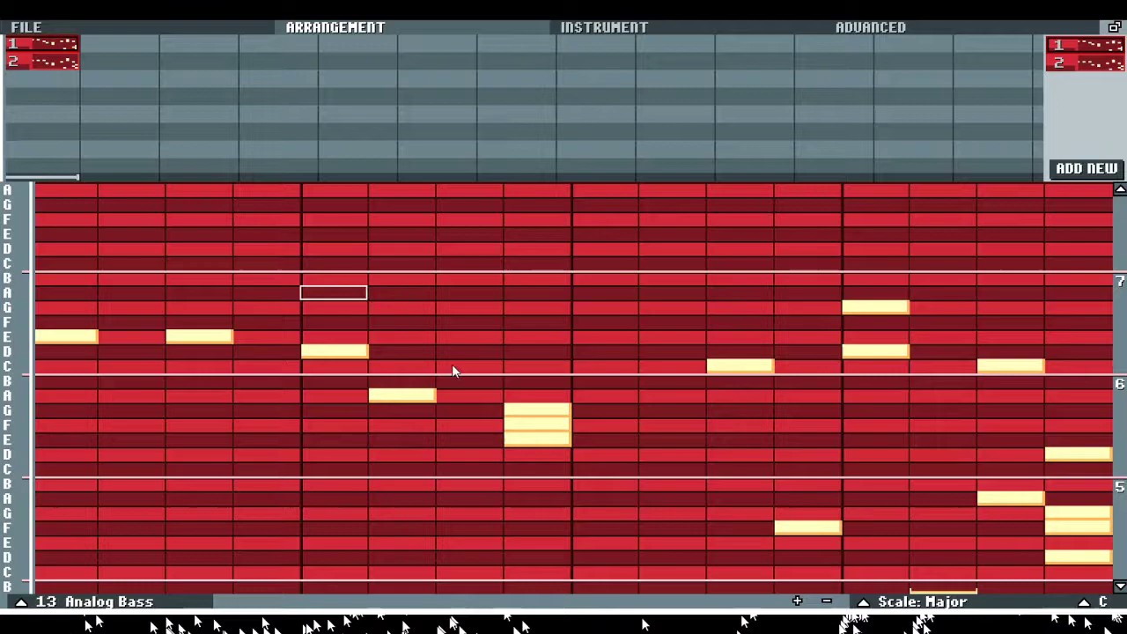
{"action": "left_click", "coordinate": [47, 45]}
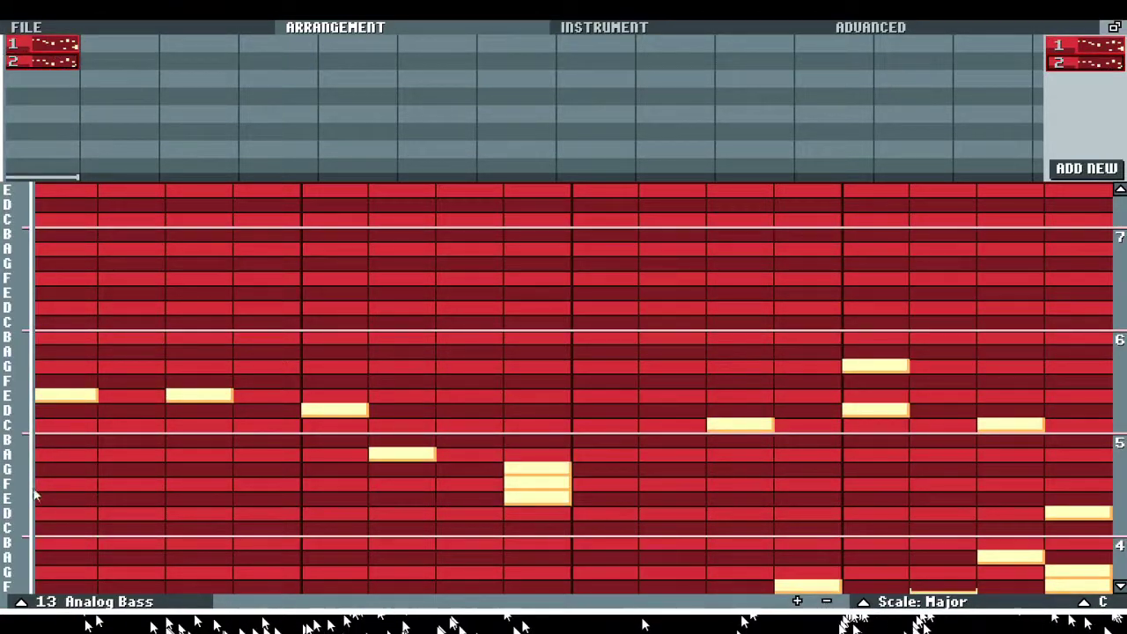
Step: Make a variation of pattern 2 in the second bar as pattern 3, and remove patterns 2 and 3 from the arrangement
{"action": "left_click_drag", "start_coordinate": [62, 74], "coordinate": [138, 78]}
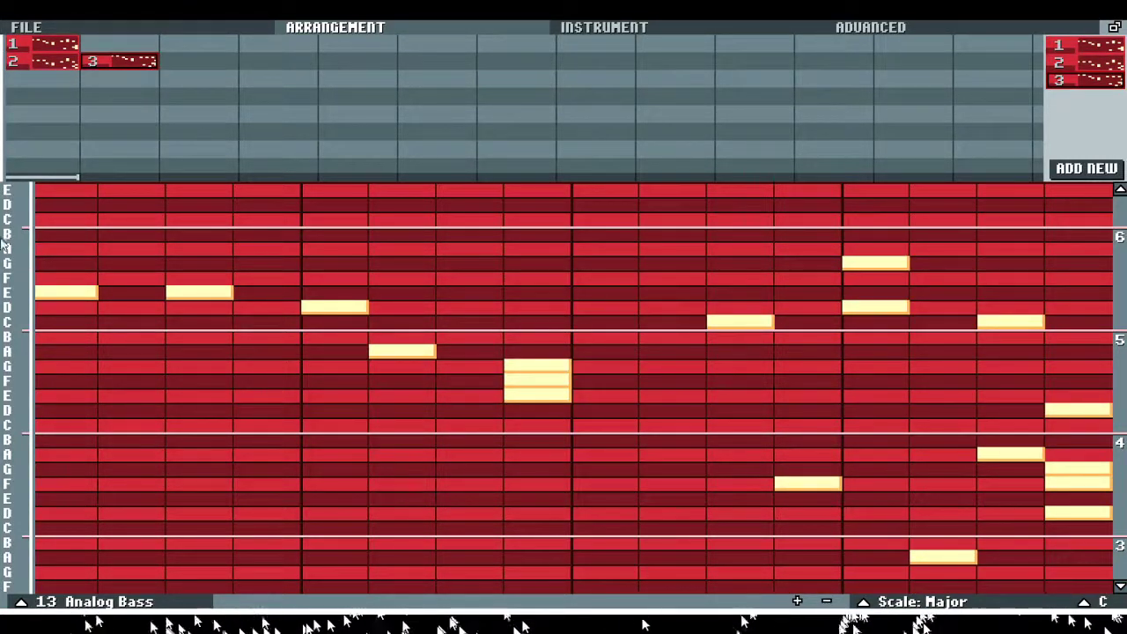
{"action": "right_click", "coordinate": [65, 66]}
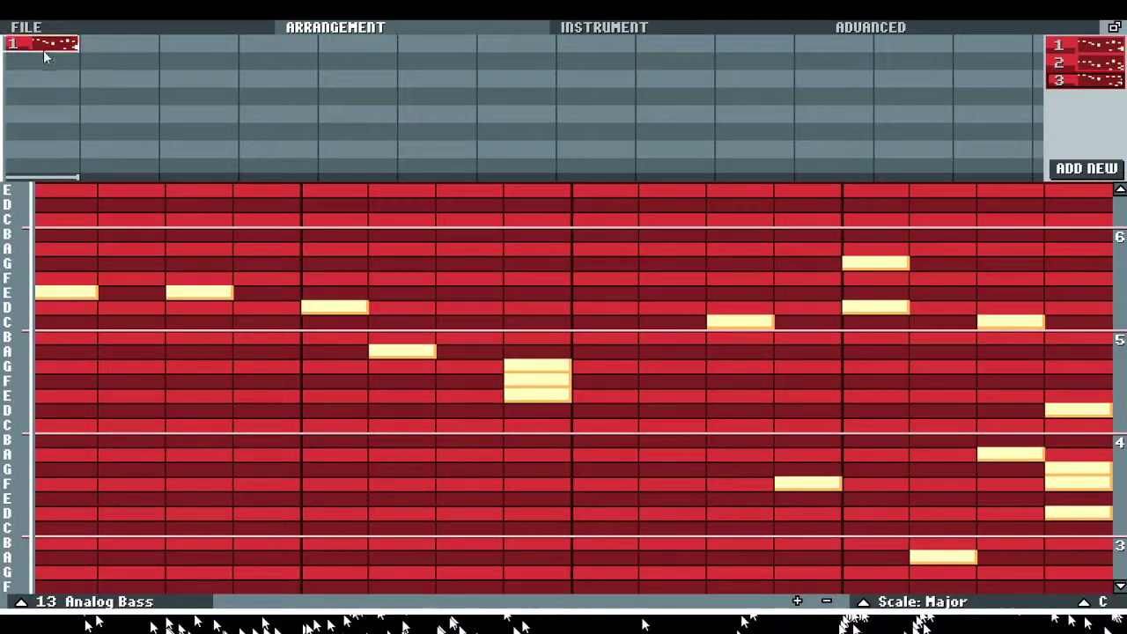
Step: Add a new pattern 4 and draw a short melody of notes between B and E around octave 5
{"action": "left_click", "coordinate": [738, 32]}
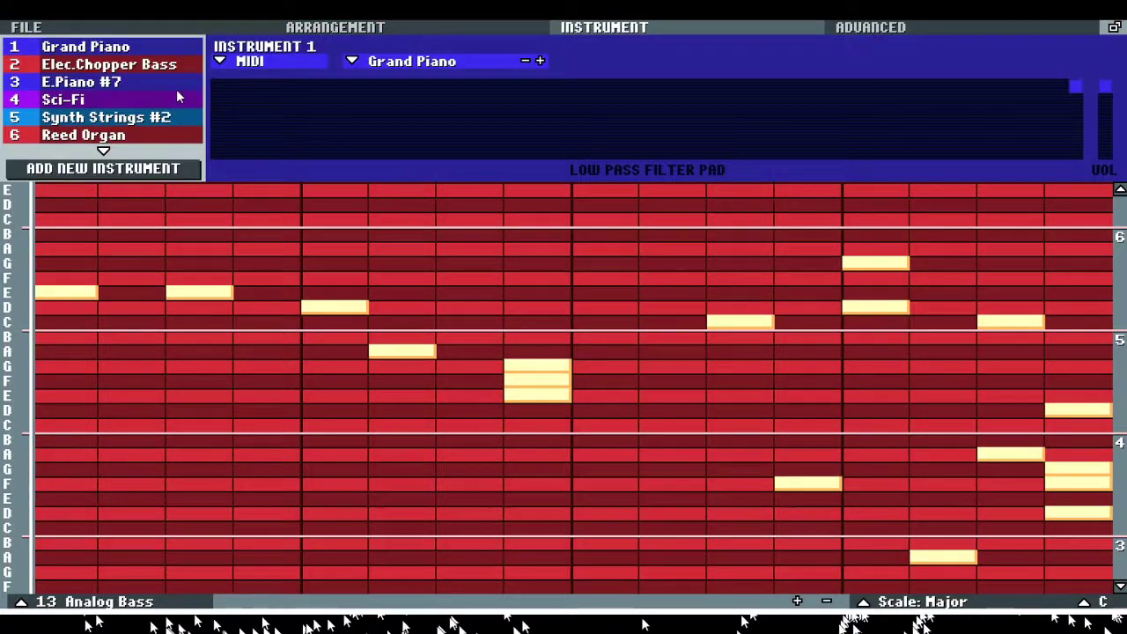
{"action": "left_click", "coordinate": [491, 34]}
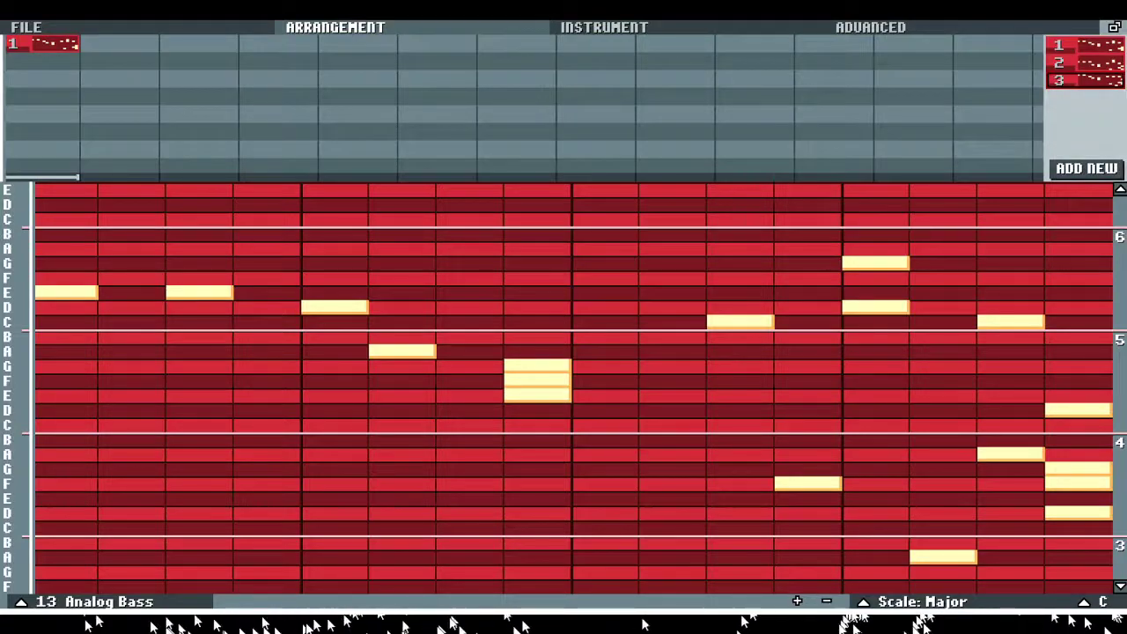
{"action": "left_click", "coordinate": [1085, 98]}
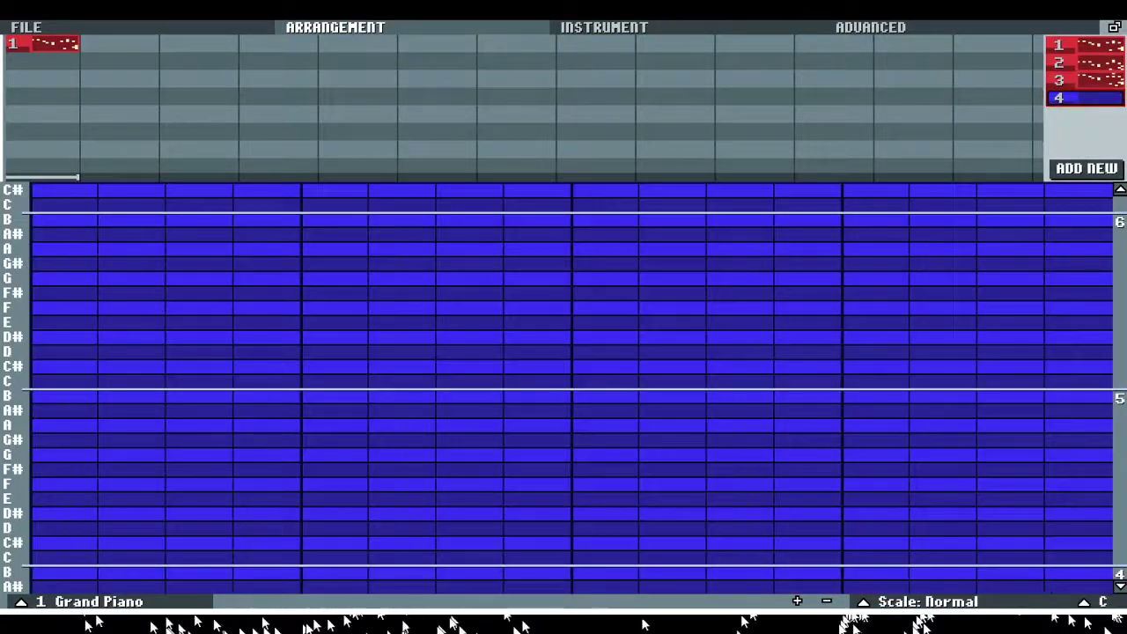
{"action": "left_click", "coordinate": [706, 34]}
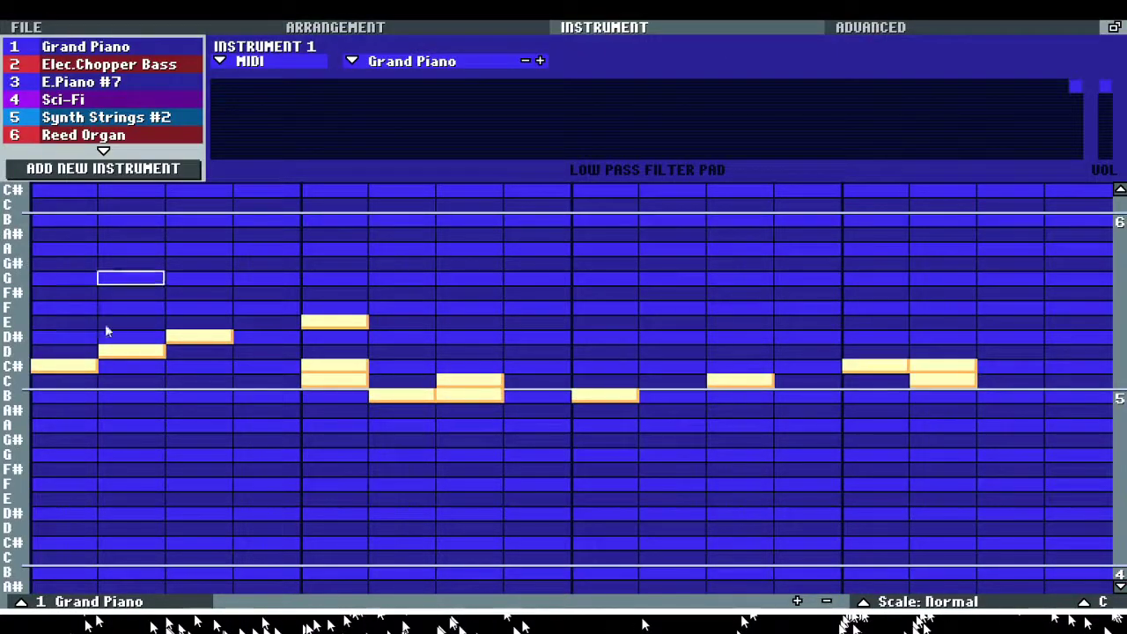
Step: Assign instrument 4, Sci-Fi, to pattern 4
{"action": "left_click", "coordinate": [83, 119]}
{"action": "left_click", "coordinate": [79, 99]}
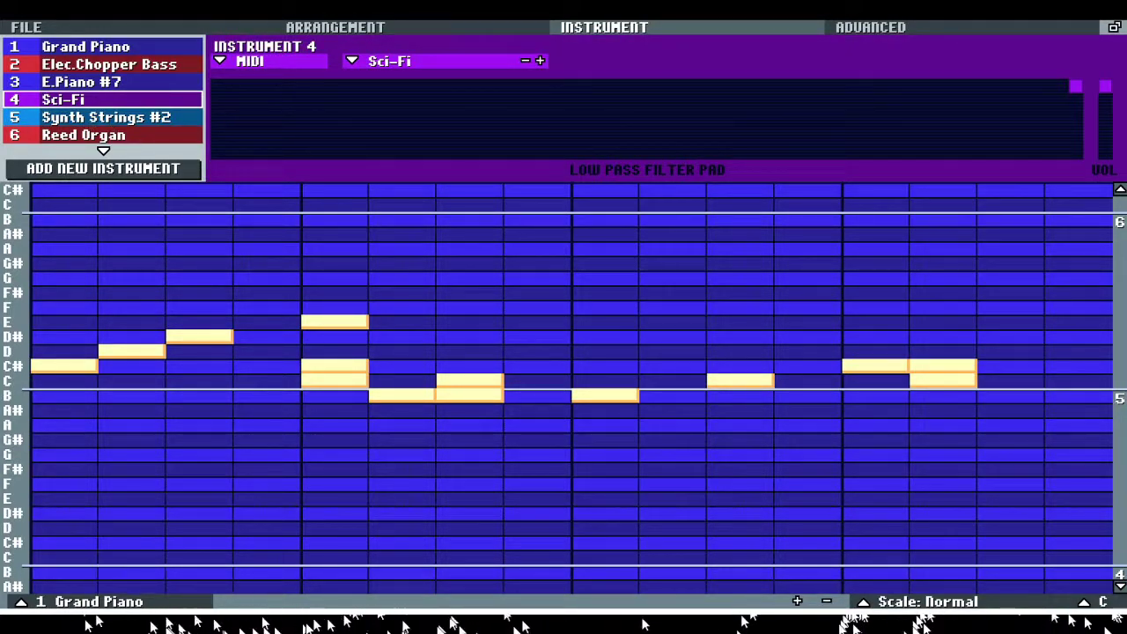
{"action": "left_click", "coordinate": [88, 602]}
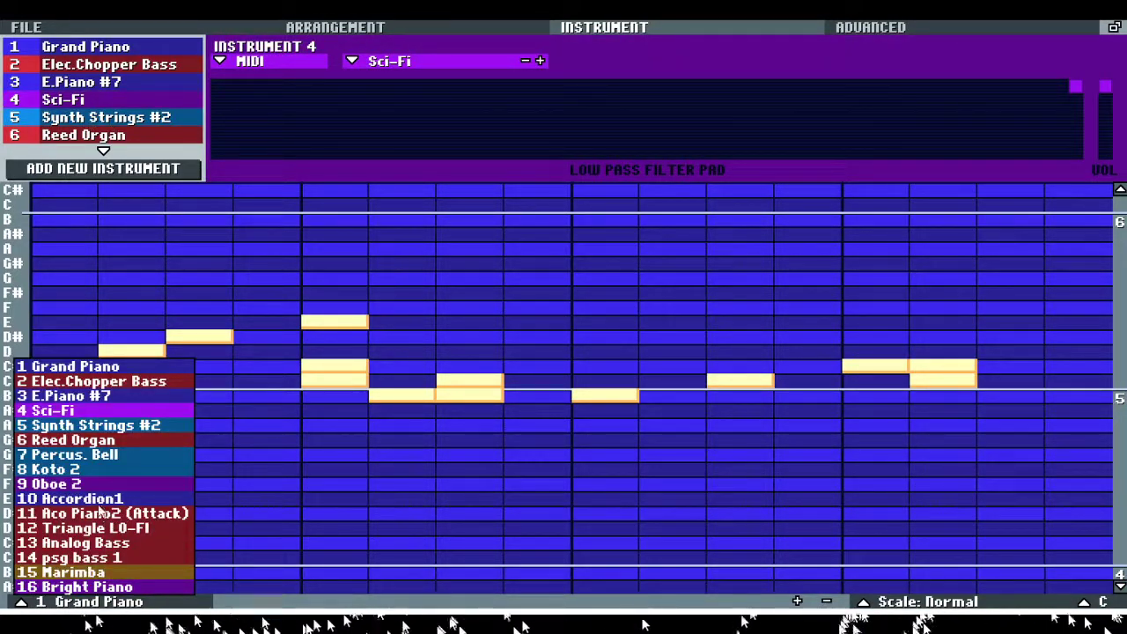
{"action": "left_click", "coordinate": [53, 410]}
Step: Place pattern 4 in the second bar of the arrangement and limit the playback loop to that bar
{"action": "left_click", "coordinate": [531, 21]}
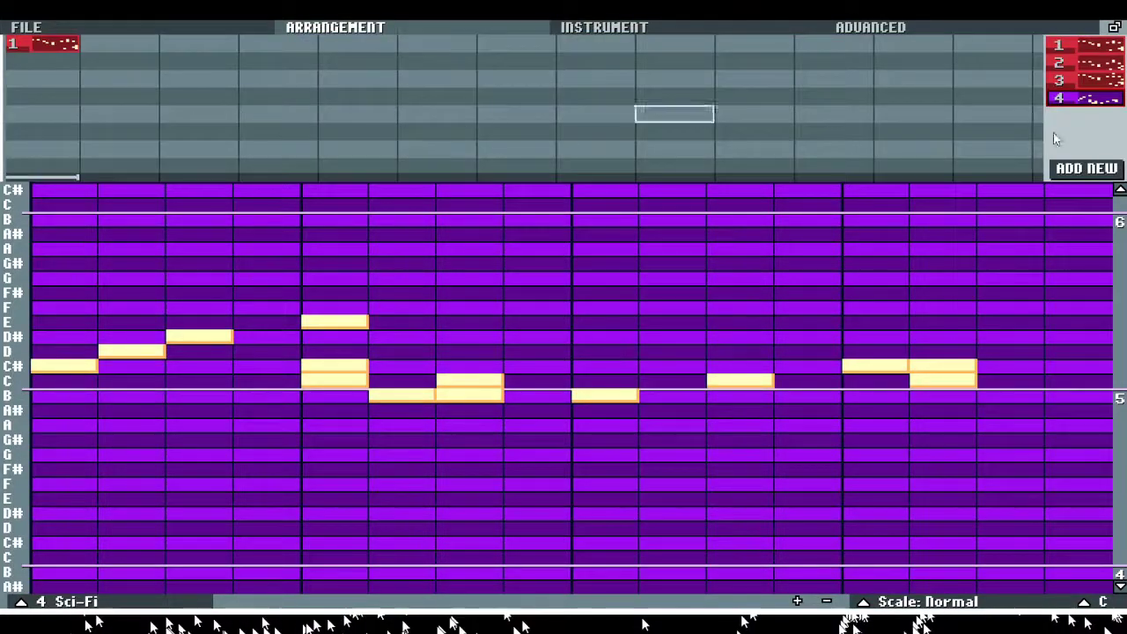
{"action": "left_click_drag", "start_coordinate": [1080, 98], "coordinate": [182, 53]}
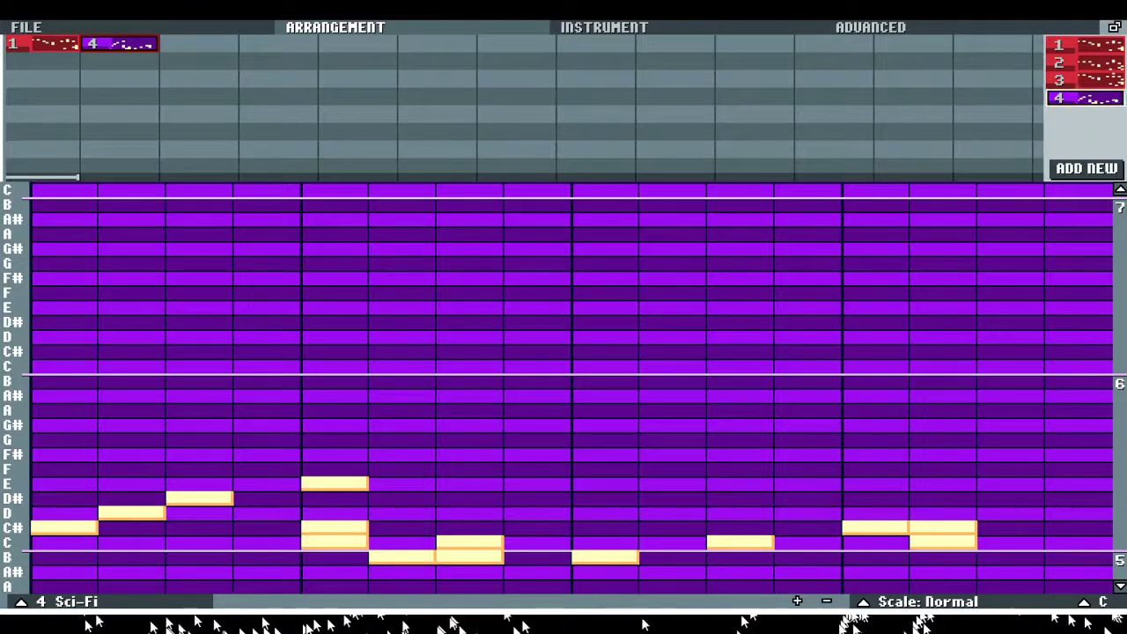
{"action": "left_click", "coordinate": [173, 213]}
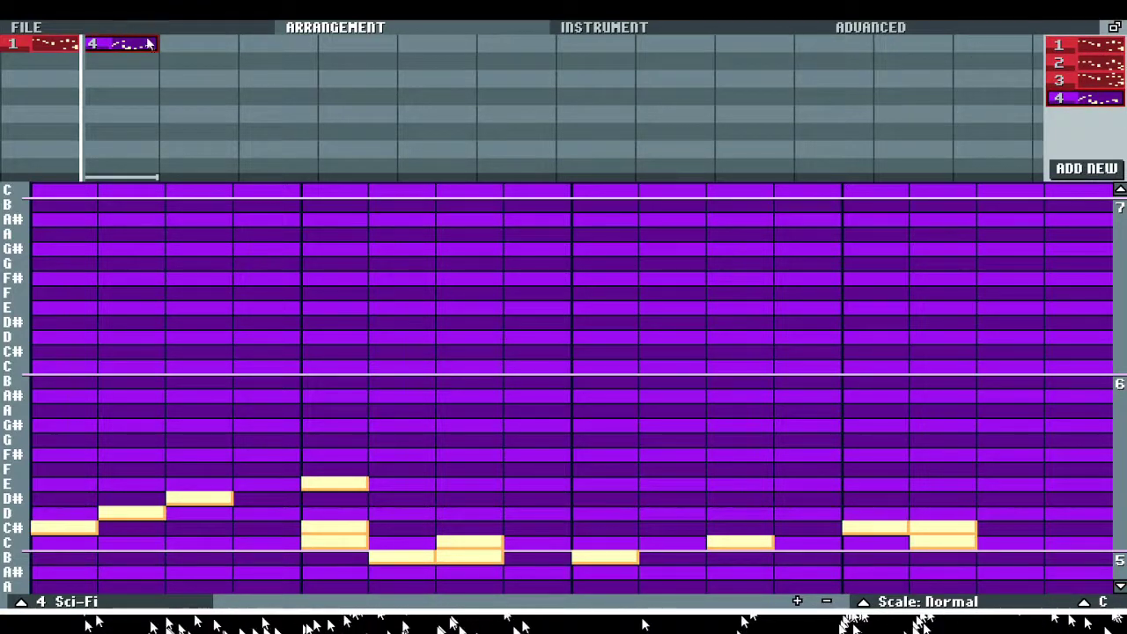
Step: Toggle playback and change instrument 4 to the WORLD category
{"action": "left_click", "coordinate": [699, 24]}
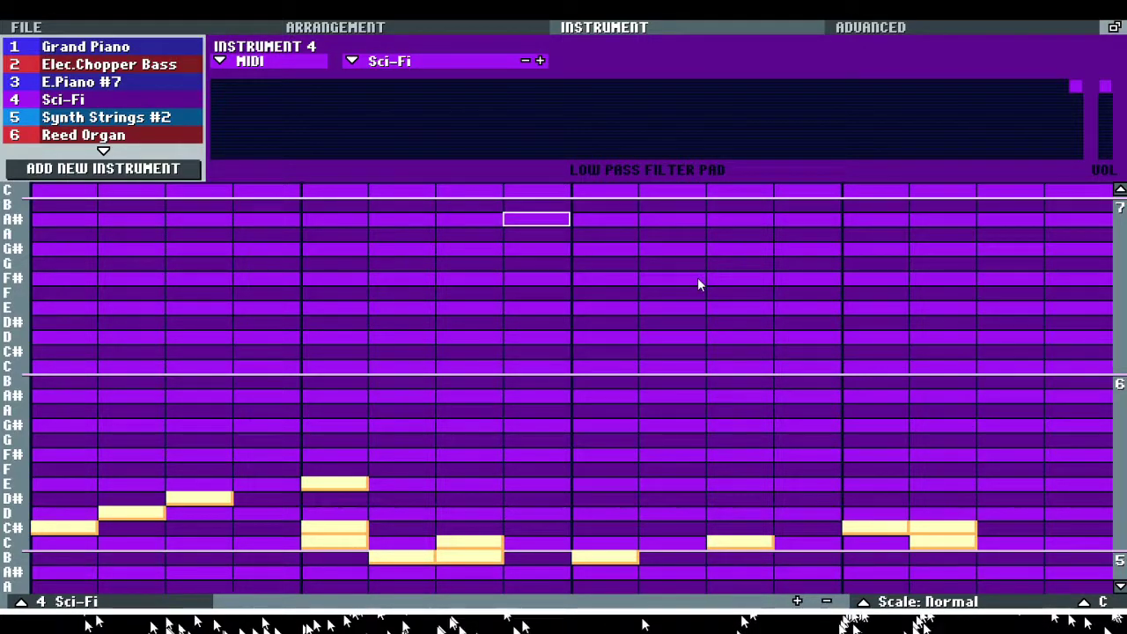
{"action": "key", "text": "space"}
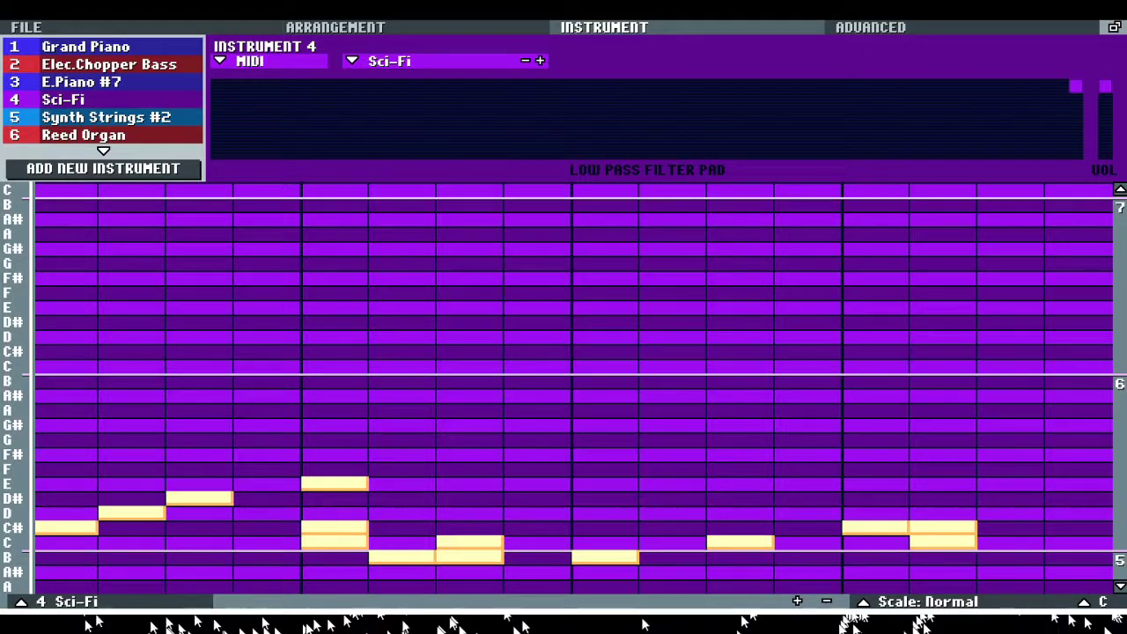
{"action": "left_click", "coordinate": [326, 63]}
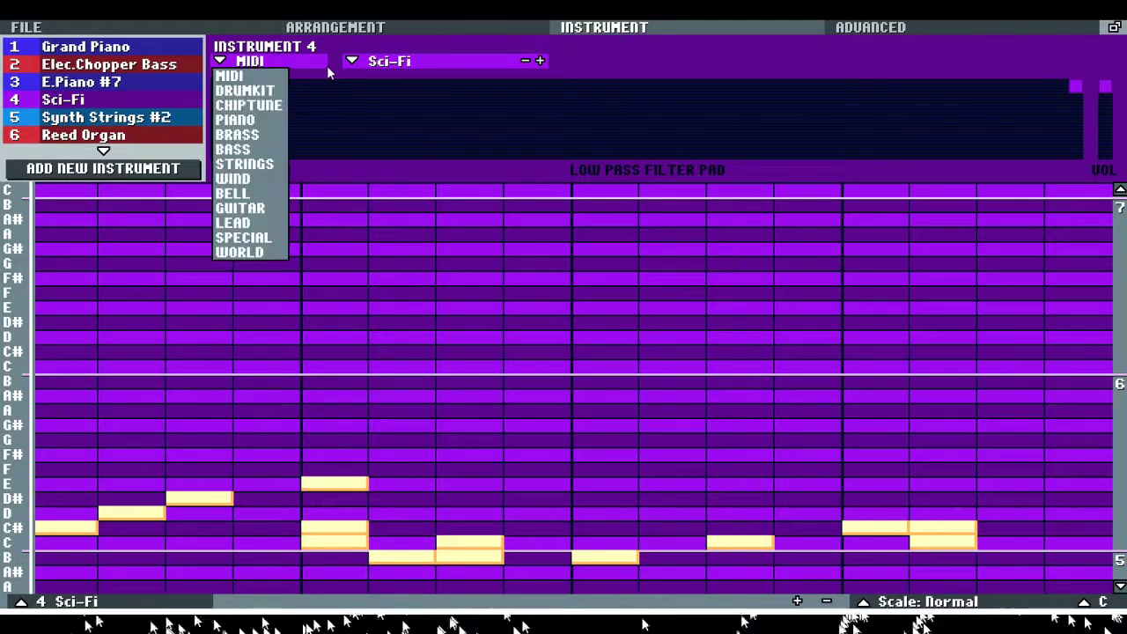
{"action": "left_click", "coordinate": [294, 310]}
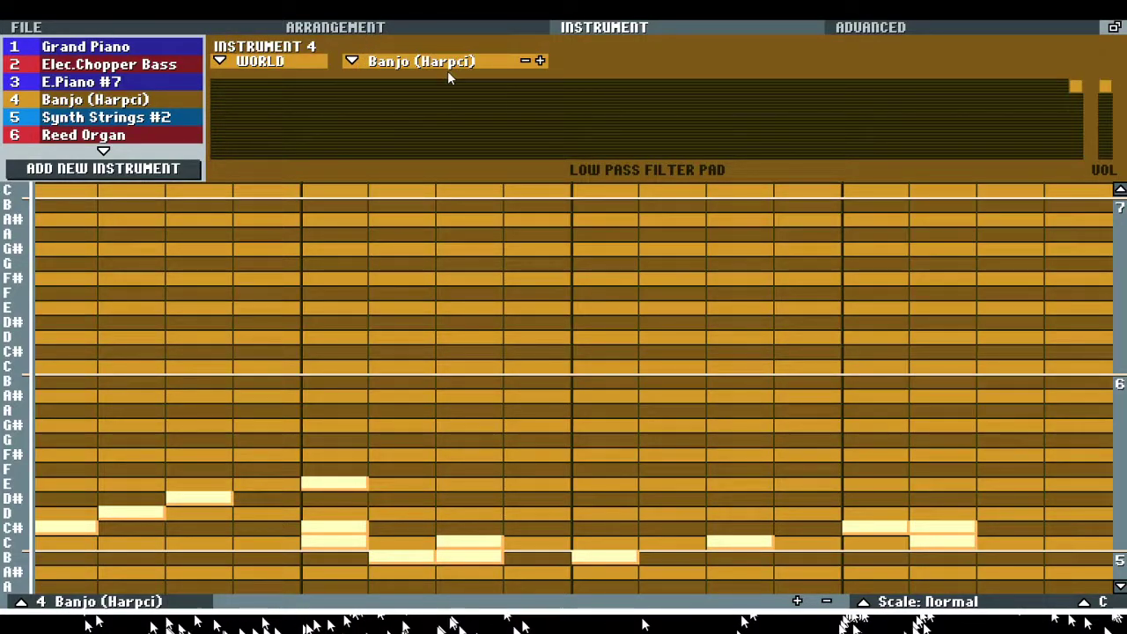
Step: Change instrument 4 to the SPECIAL category with the Digital 1 sound
{"action": "left_click", "coordinate": [345, 76]}
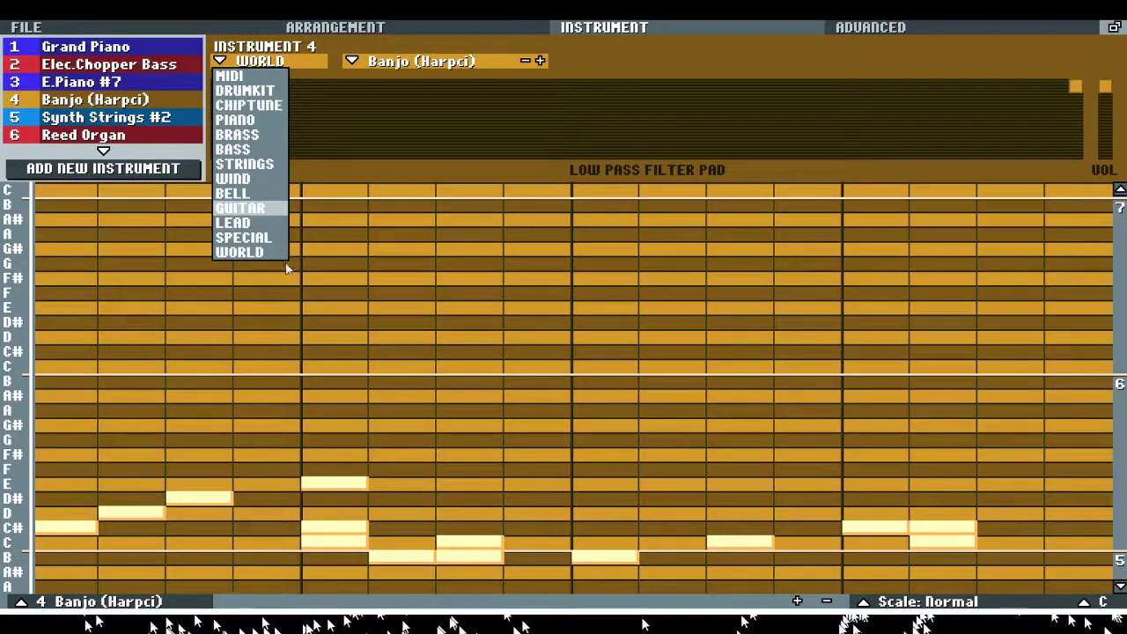
{"action": "left_click", "coordinate": [247, 237]}
{"action": "left_click", "coordinate": [396, 61]}
{"action": "left_click", "coordinate": [470, 125]}
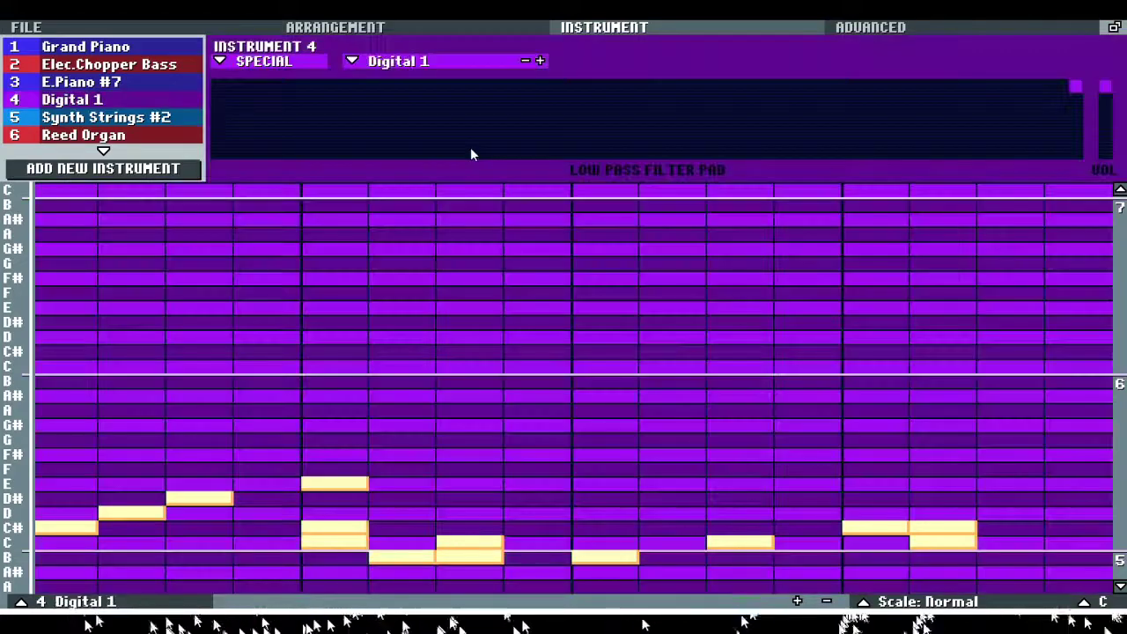
Step: Try the Digital 4 o4a and S.E. 2 o0-1-2 sounds on instrument 4 and toggle playback
{"action": "left_click", "coordinate": [518, 60]}
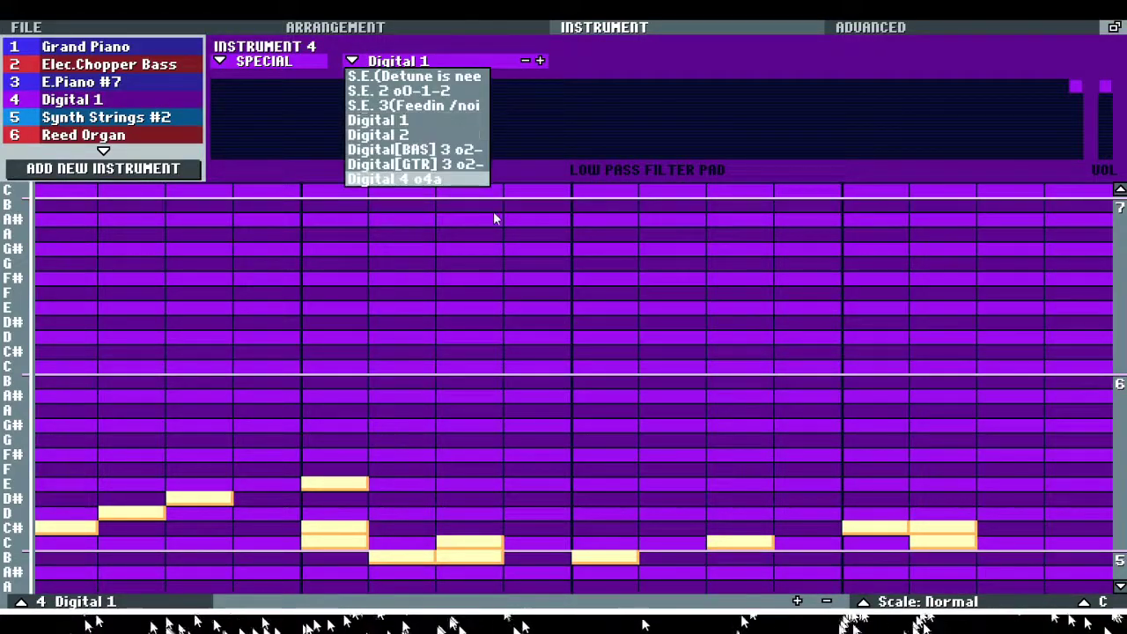
{"action": "left_click", "coordinate": [414, 179]}
{"action": "left_click", "coordinate": [528, 61]}
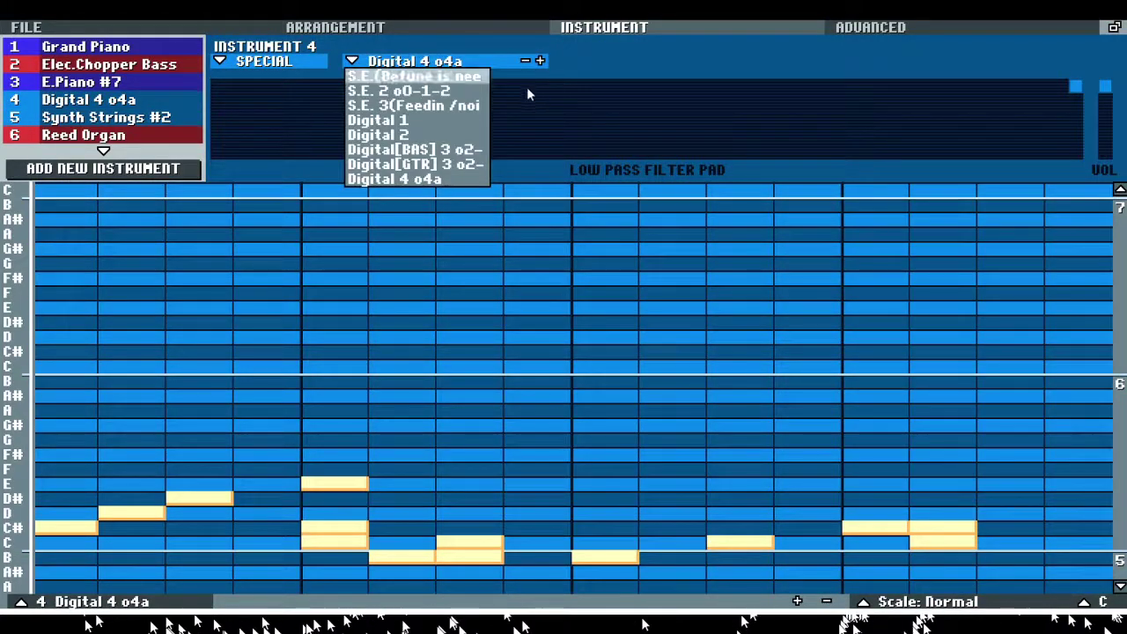
{"action": "left_click", "coordinate": [527, 90]}
{"action": "key", "text": "space"}
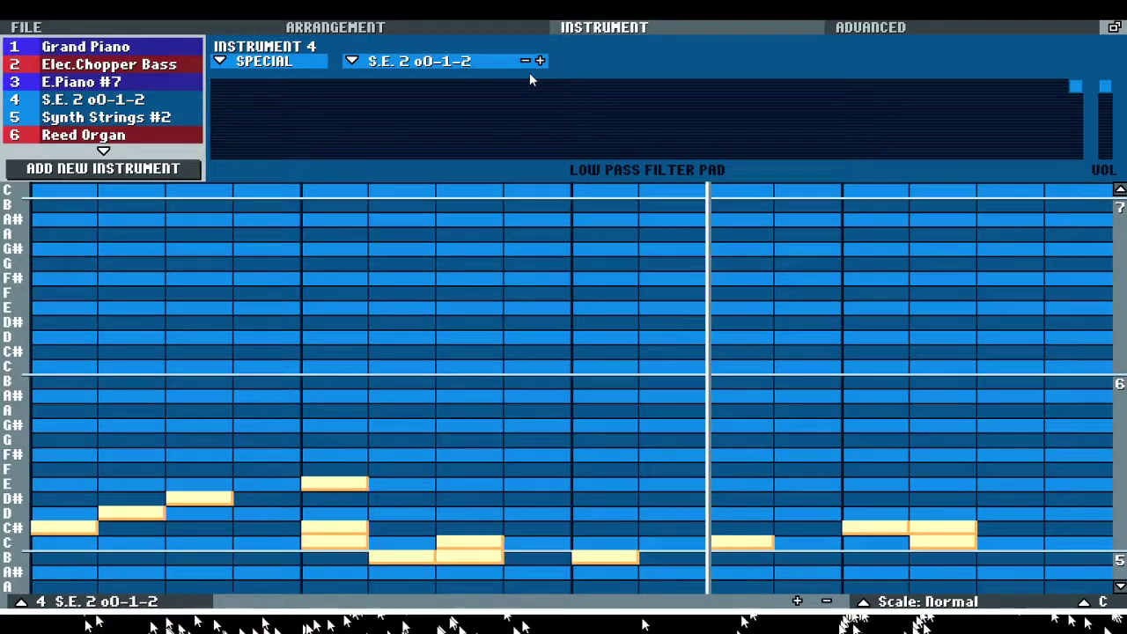
Step: Set instrument 4's sound to the first S.E. preset, "S.E.(Detune is nee"
{"action": "left_click", "coordinate": [528, 67]}
{"action": "left_click", "coordinate": [524, 81]}
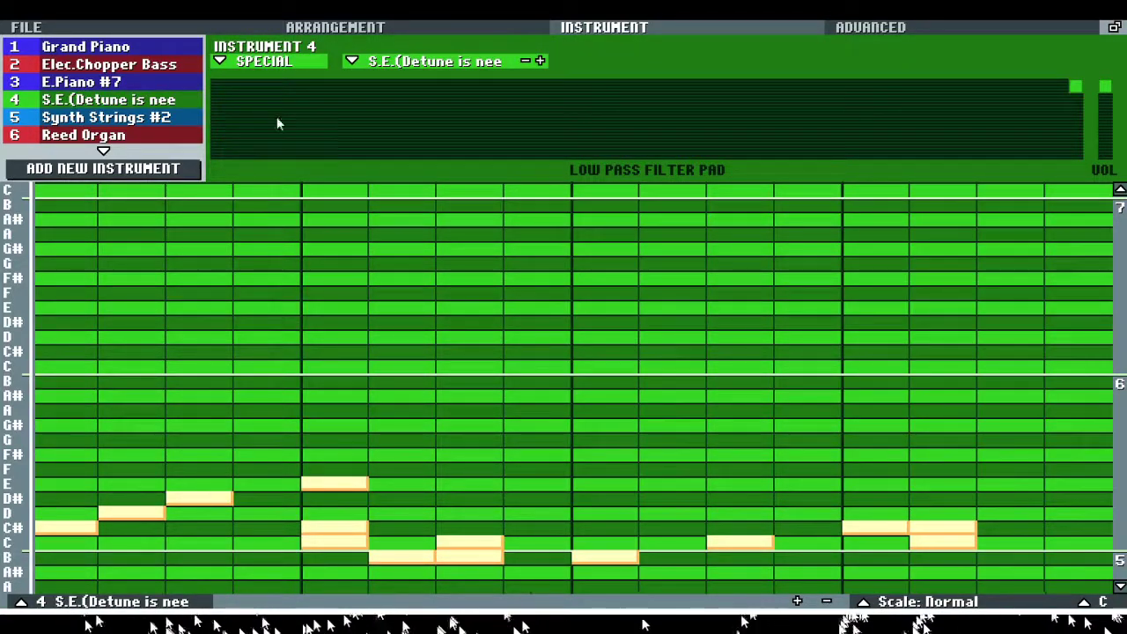
Step: Copy pattern 4 from the second bar into the first bar beneath pattern 1
{"action": "left_click", "coordinate": [399, 25]}
{"action": "left_click_drag", "start_coordinate": [145, 45], "coordinate": [67, 68]}
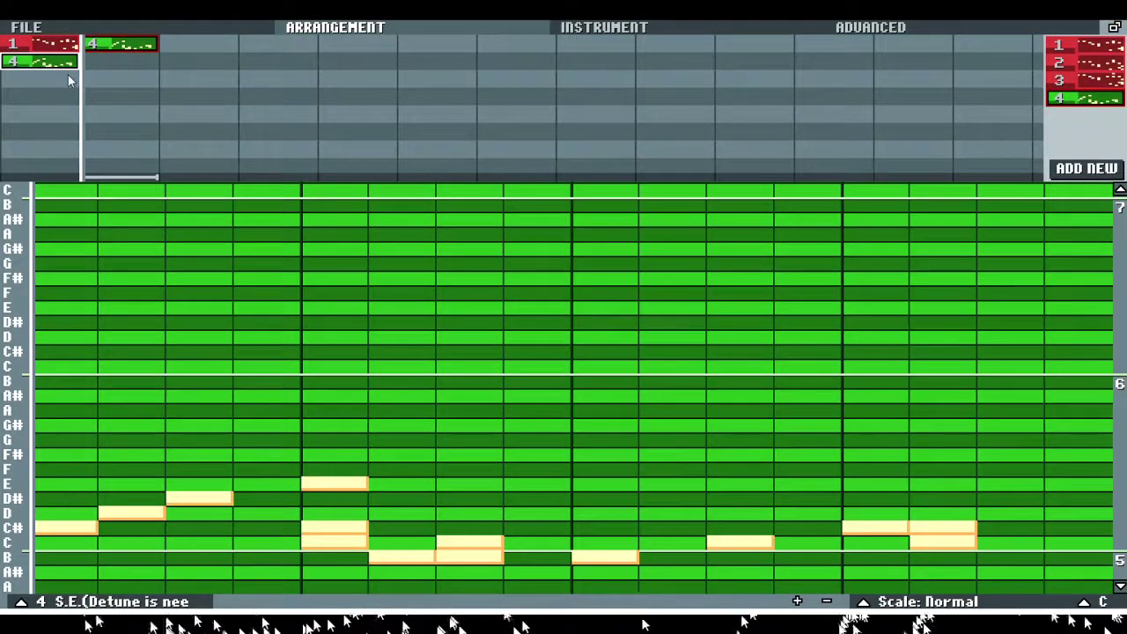
Step: Remove pattern 4 from the second bar and add short E and D# notes over the first four steps of its upper octave
{"action": "right_click", "coordinate": [171, 47]}
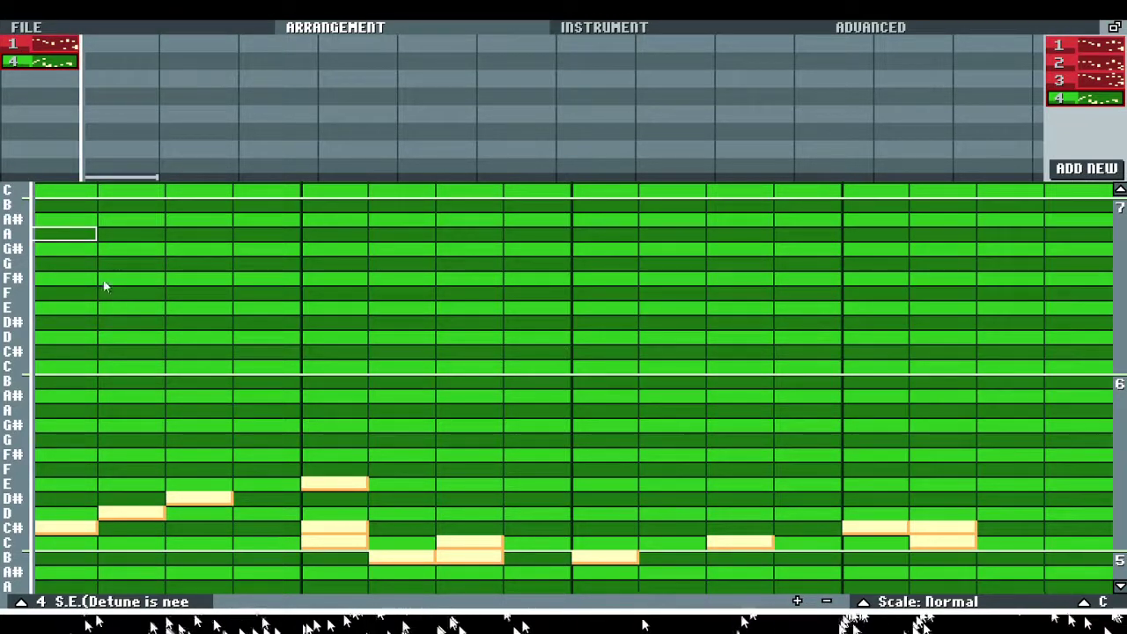
{"action": "left_click", "coordinate": [111, 379]}
{"action": "left_click_drag", "start_coordinate": [111, 379], "coordinate": [370, 391]}
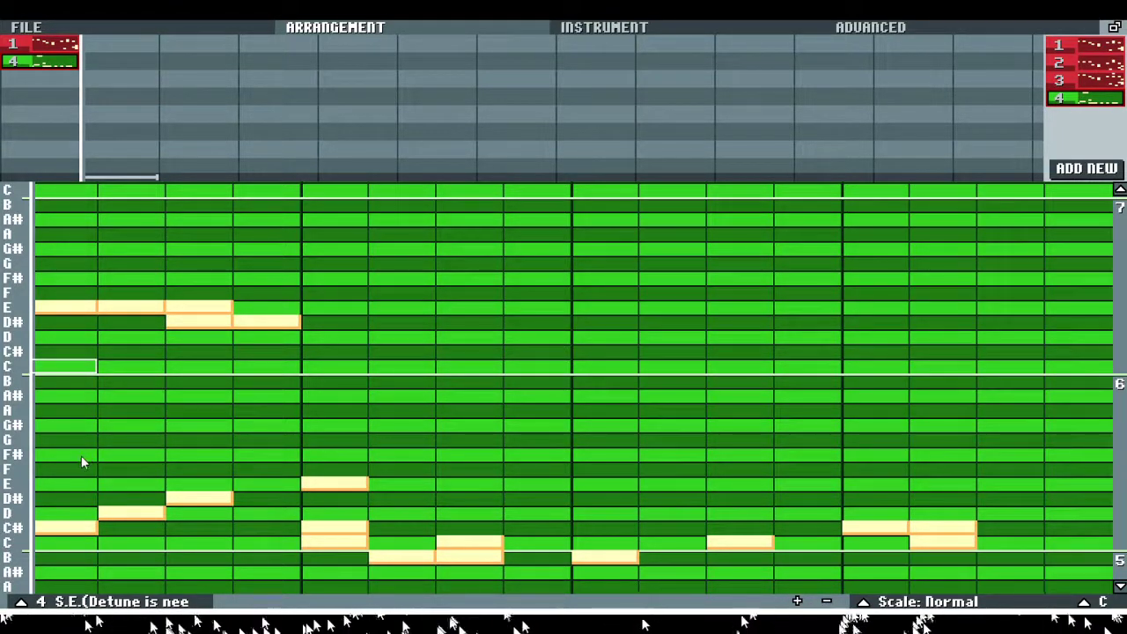
Step: Lengthen the note size to all 16 steps and add a full-length C note to pattern 4
{"action": "scroll", "coordinate": [81, 456], "scroll_direction": "up", "scroll_amount": 8}
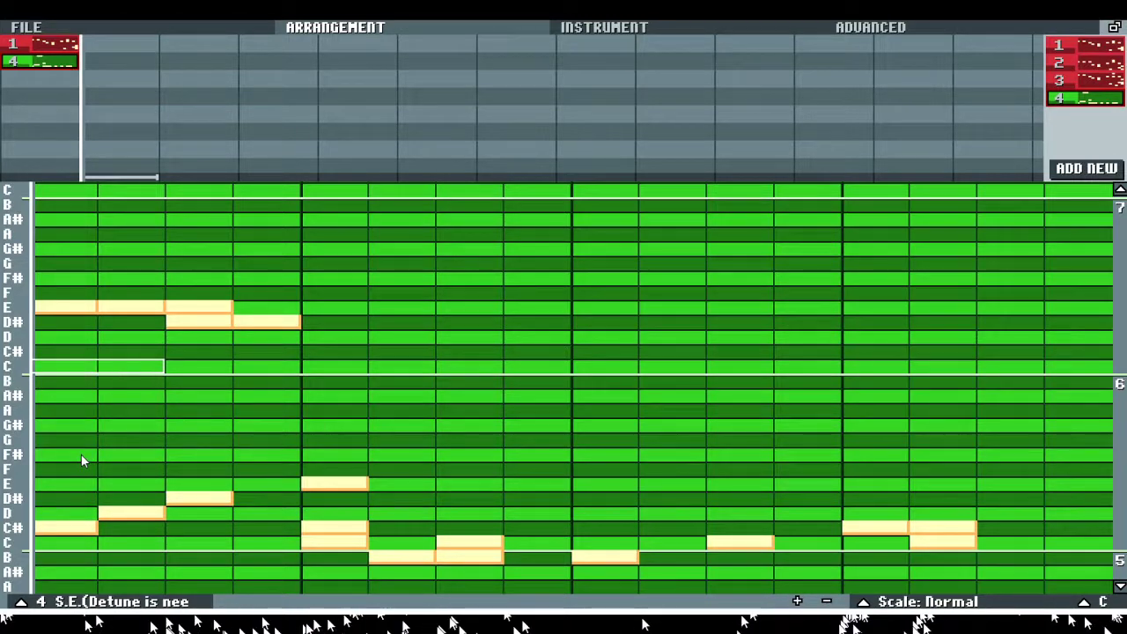
{"action": "scroll", "coordinate": [81, 455], "scroll_direction": "up", "scroll_amount": 7}
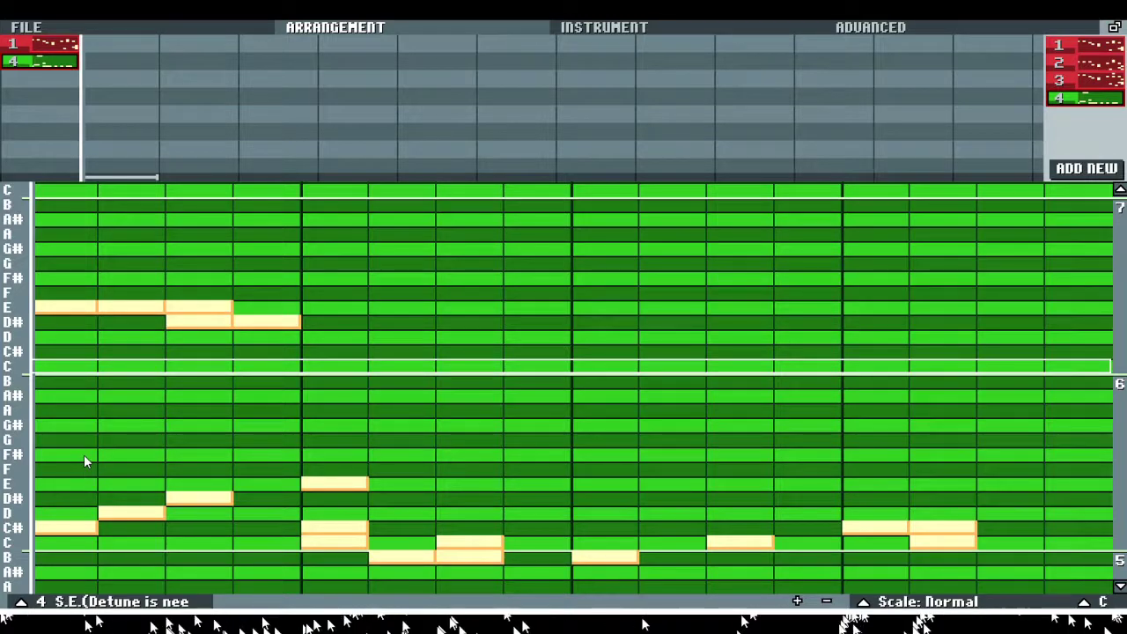
{"action": "left_click", "coordinate": [84, 454]}
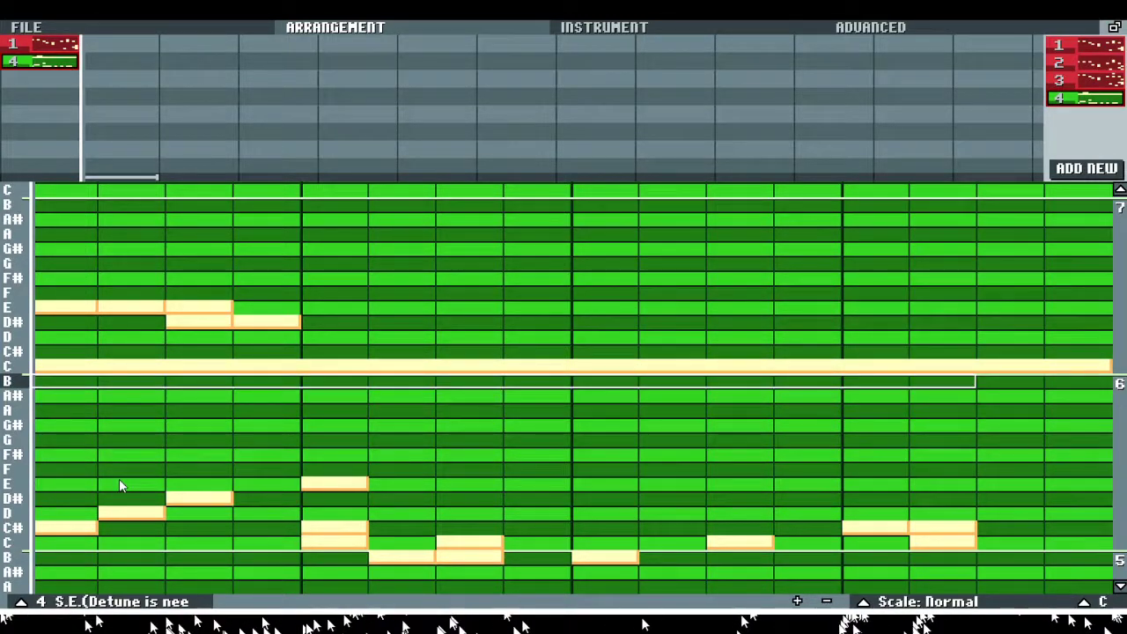
Step: Play back the loop and place pattern 4 in the top row of the second bar
{"action": "key", "text": "space"}
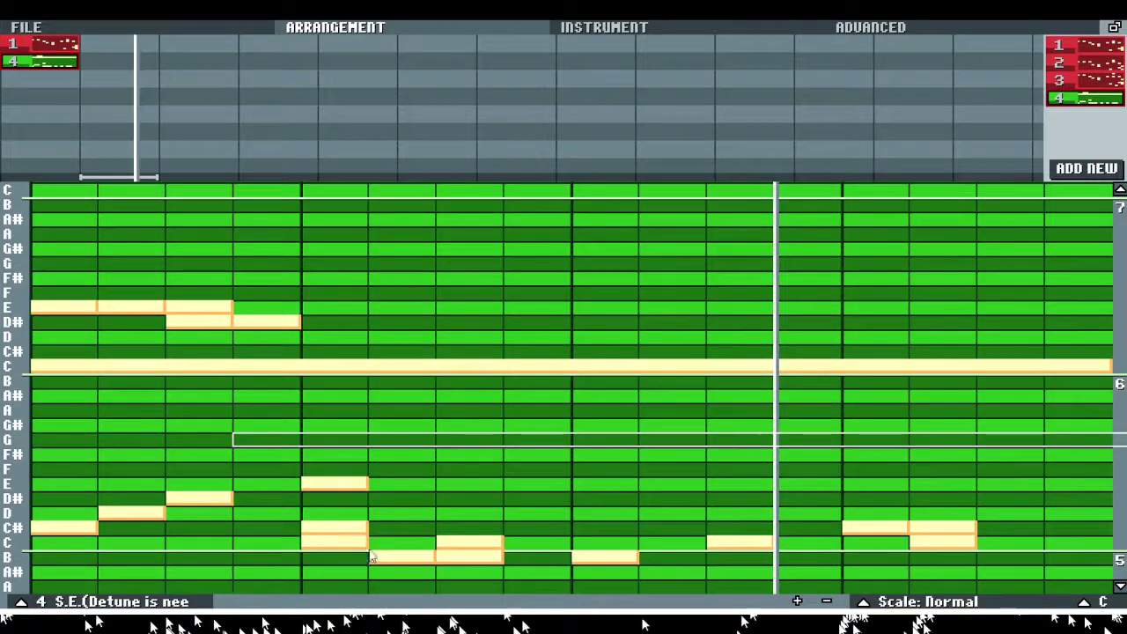
{"action": "key", "text": "space"}
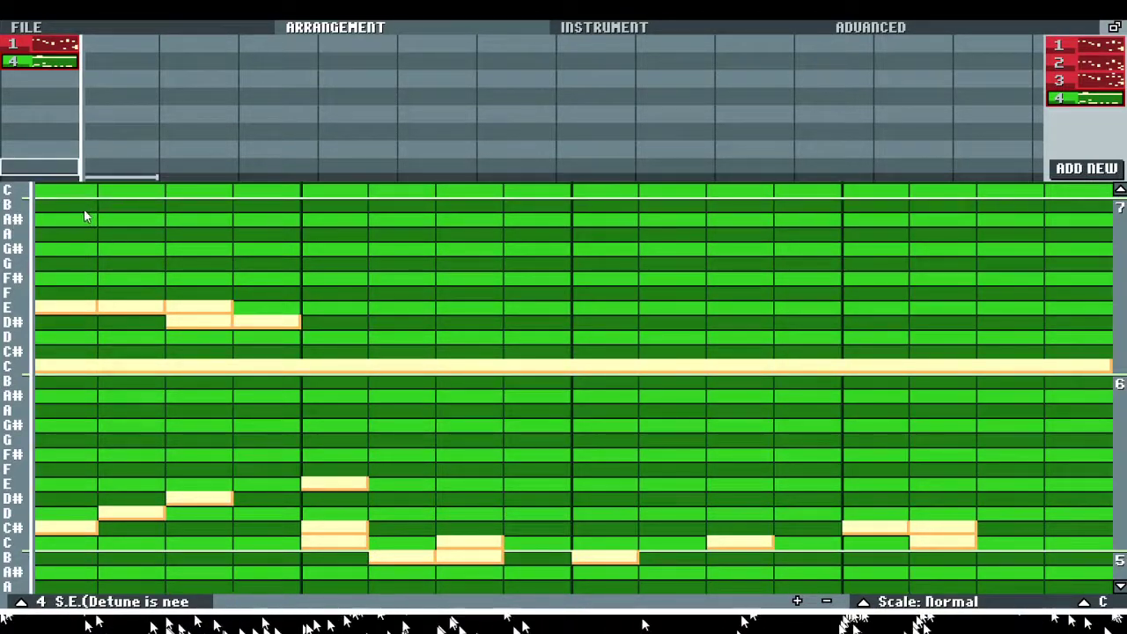
{"action": "left_click", "coordinate": [119, 43]}
{"action": "key", "text": "space"}
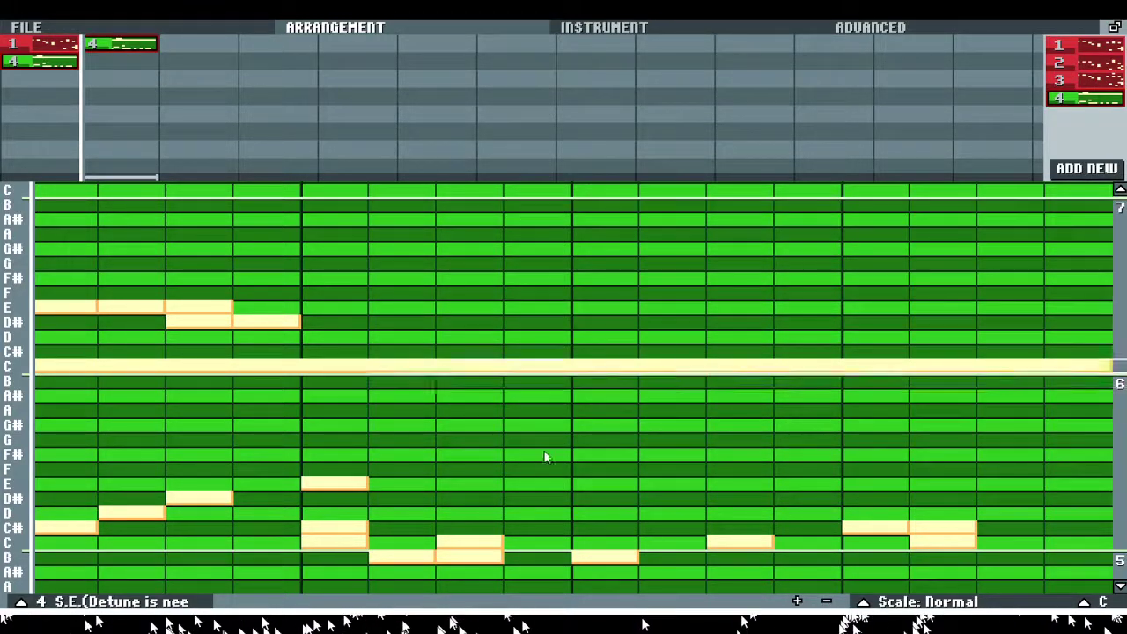
Step: Bring up instrument 3, E.Piano #7, for editing and assign instrument 11, Aco Piano2 (Attack), to pattern 4
{"action": "left_click", "coordinate": [727, 31]}
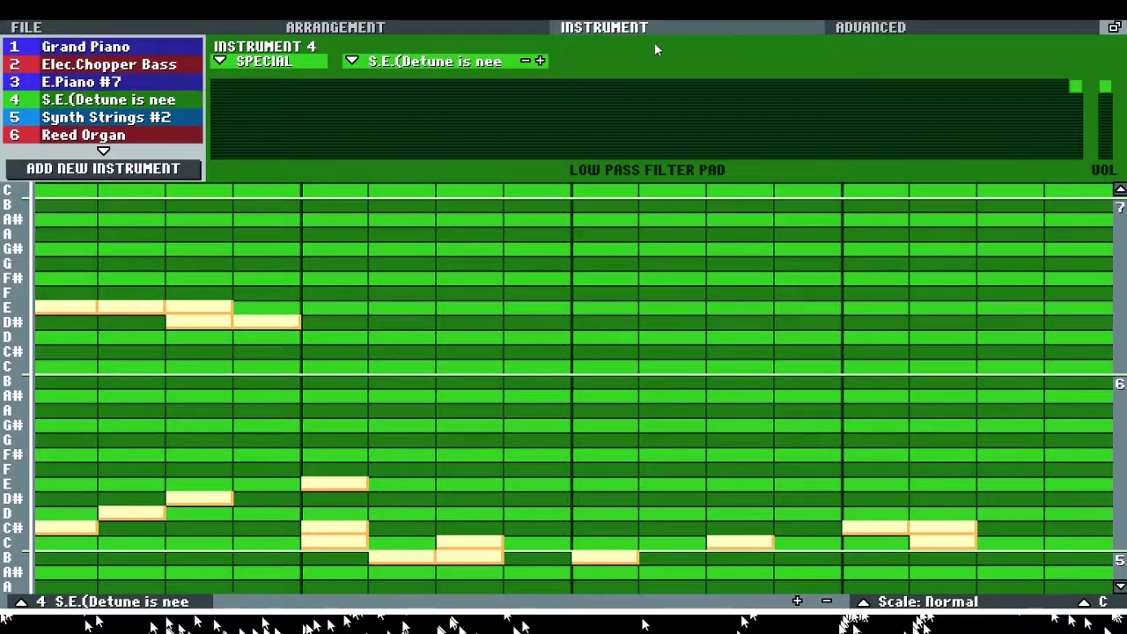
{"action": "left_click", "coordinate": [517, 67]}
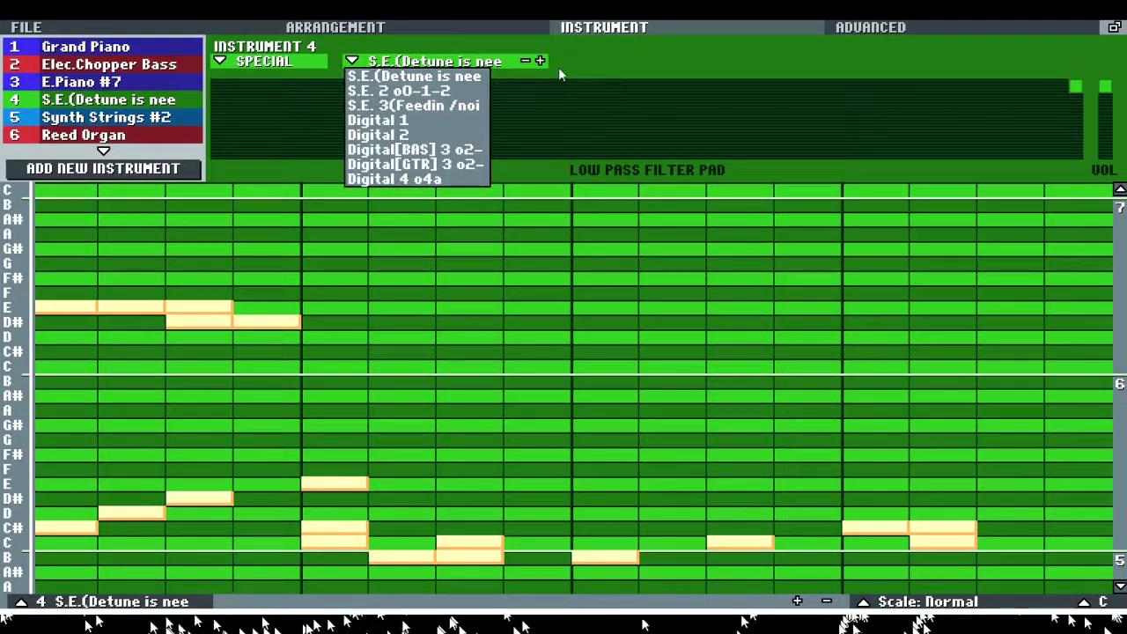
{"action": "left_click", "coordinate": [87, 95]}
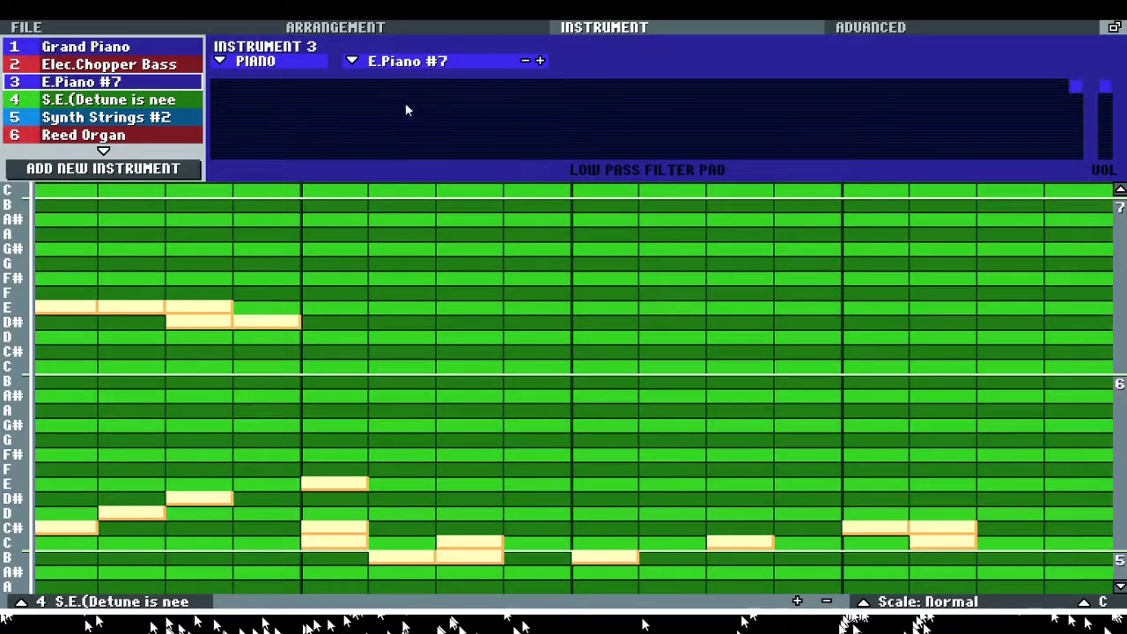
{"action": "left_click", "coordinate": [106, 602]}
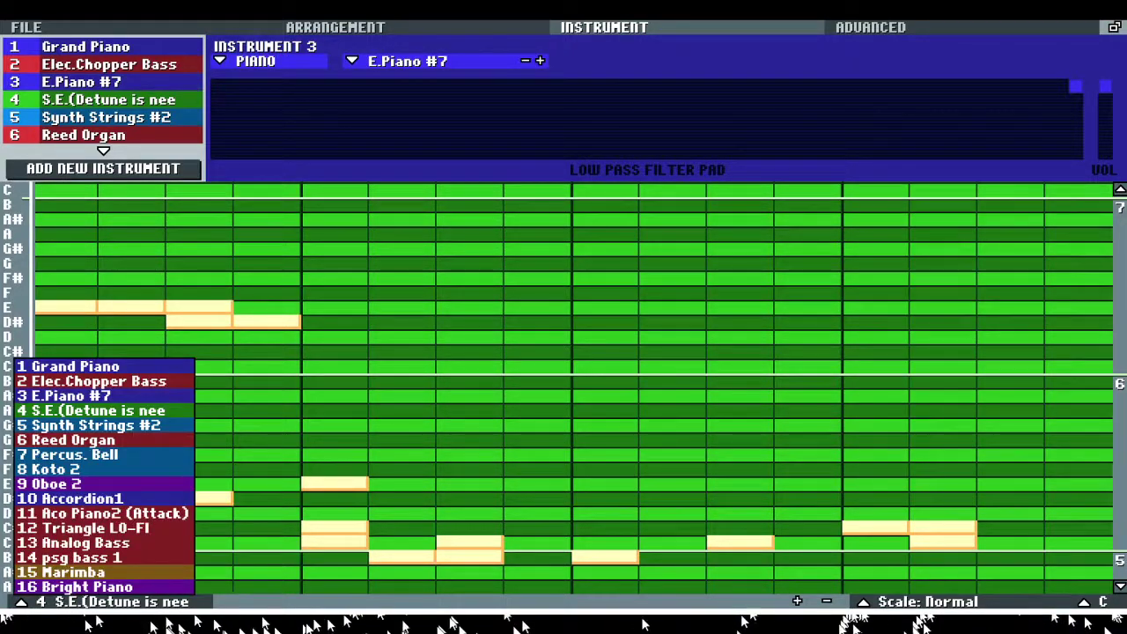
{"action": "left_click", "coordinate": [88, 514]}
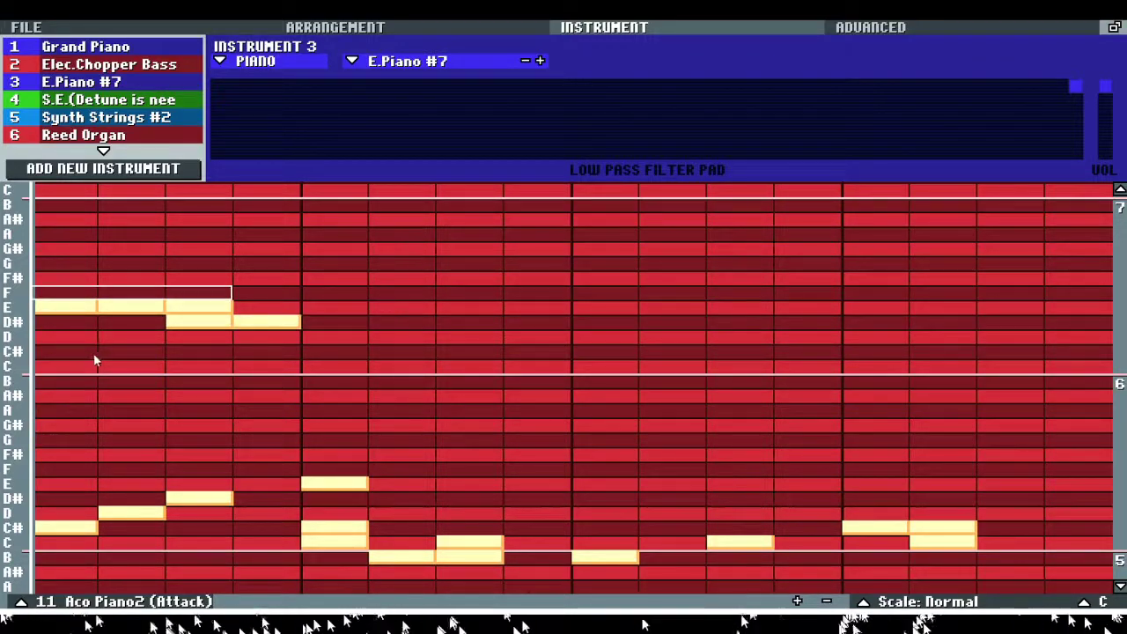
Step: Look over the scale choices, try the keys F, B and E on pattern 4, and return the key to C
{"action": "left_click", "coordinate": [925, 601]}
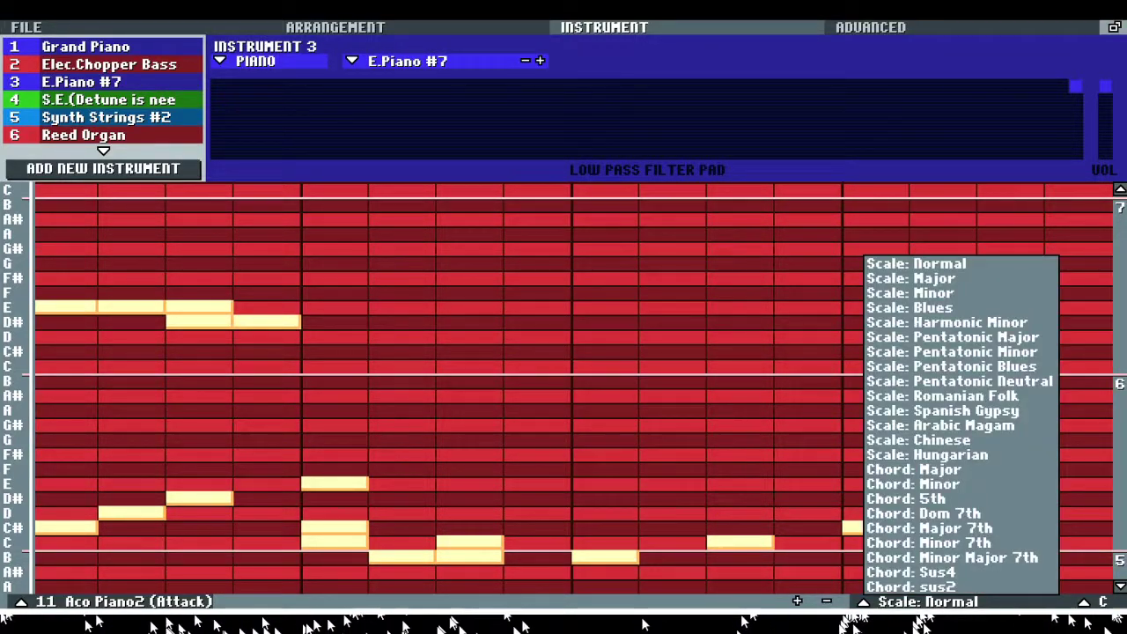
{"action": "left_click", "coordinate": [1102, 601]}
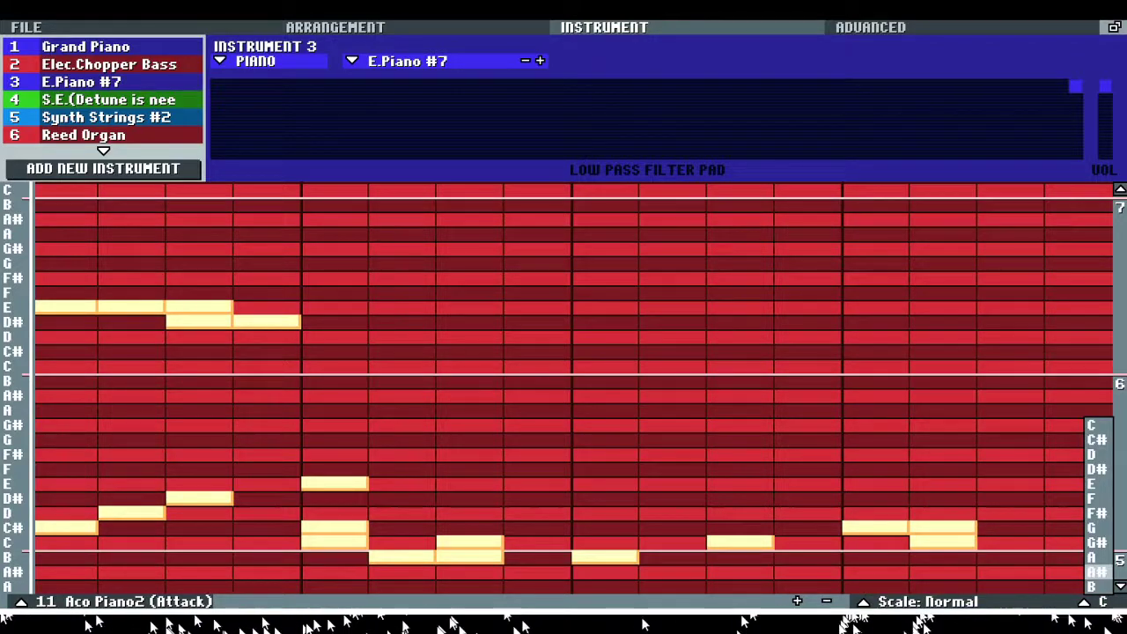
{"action": "left_click", "coordinate": [1092, 498]}
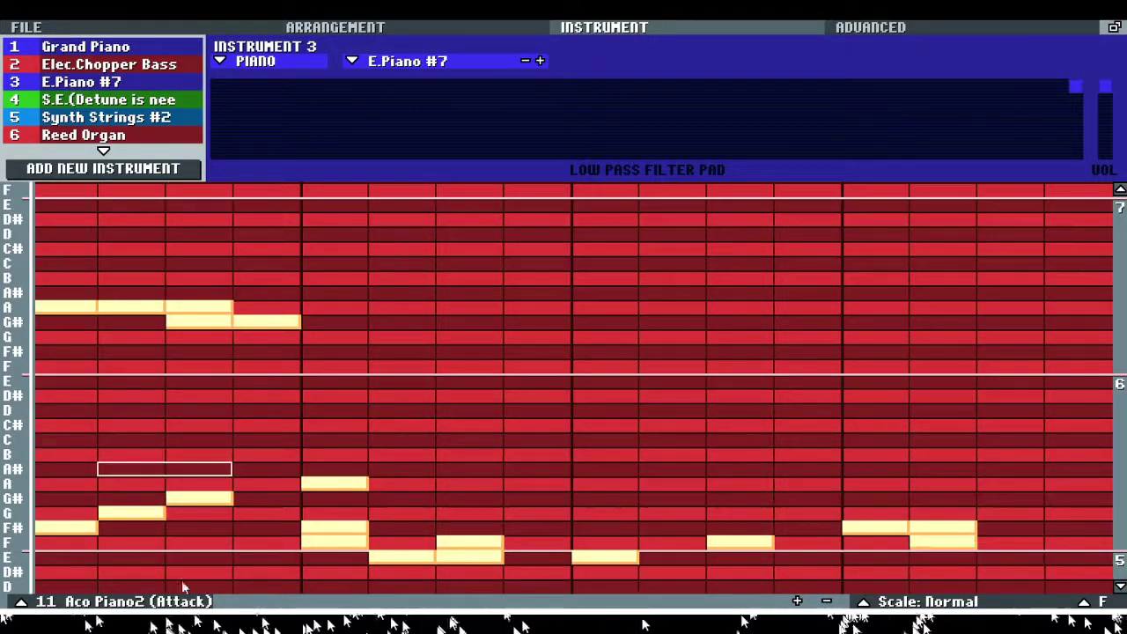
{"action": "left_click", "coordinate": [1092, 603]}
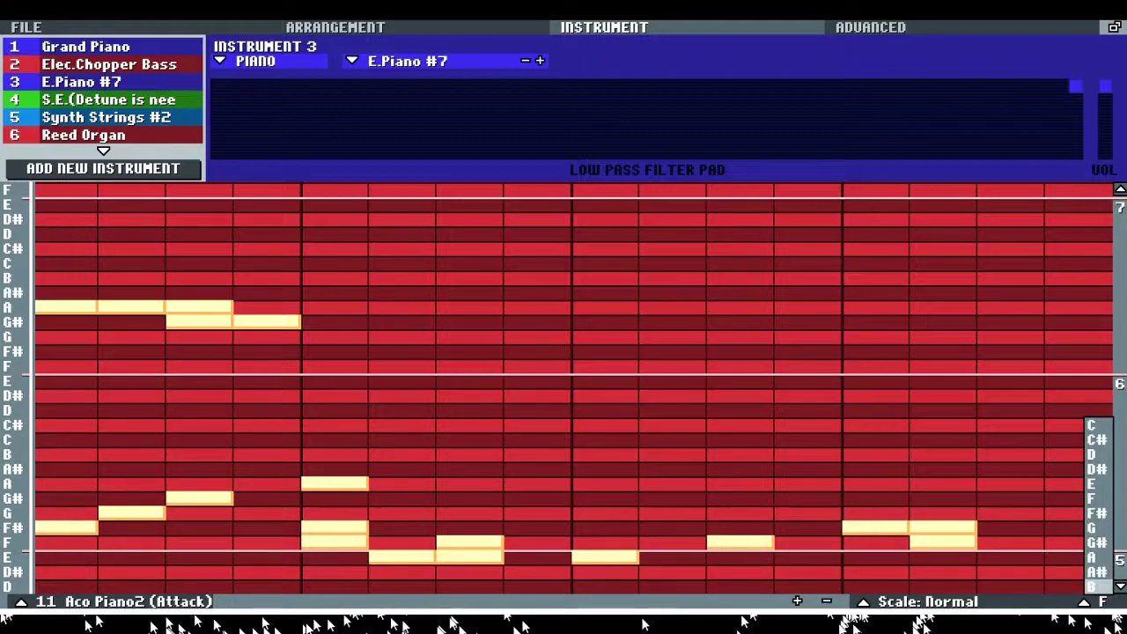
{"action": "left_click", "coordinate": [1092, 585]}
{"action": "left_click", "coordinate": [1092, 602]}
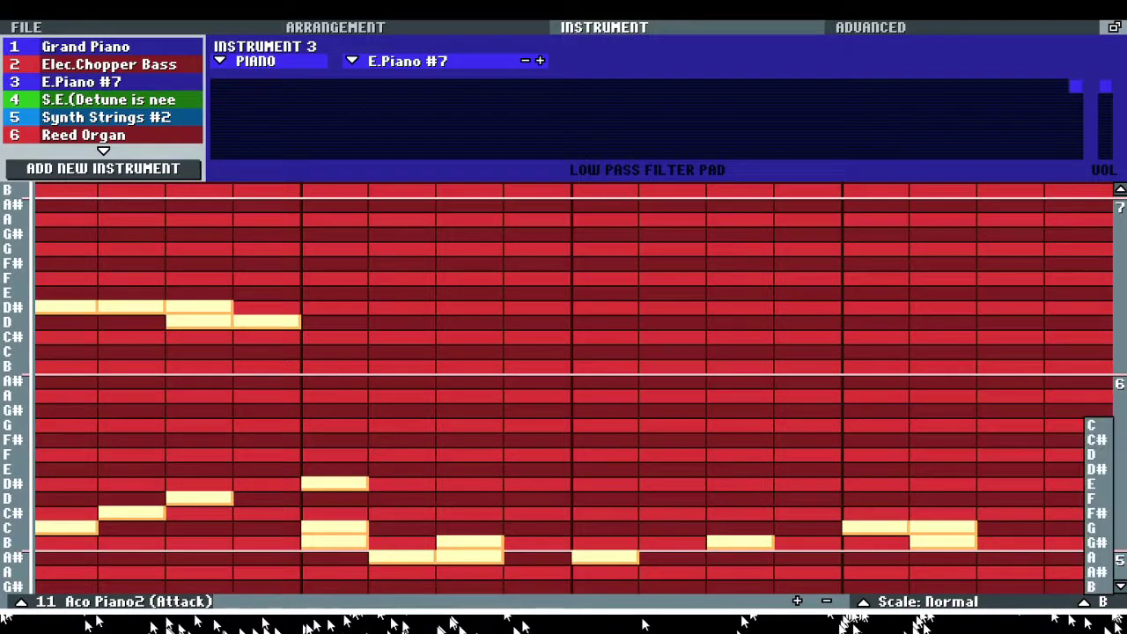
{"action": "left_click", "coordinate": [1092, 484]}
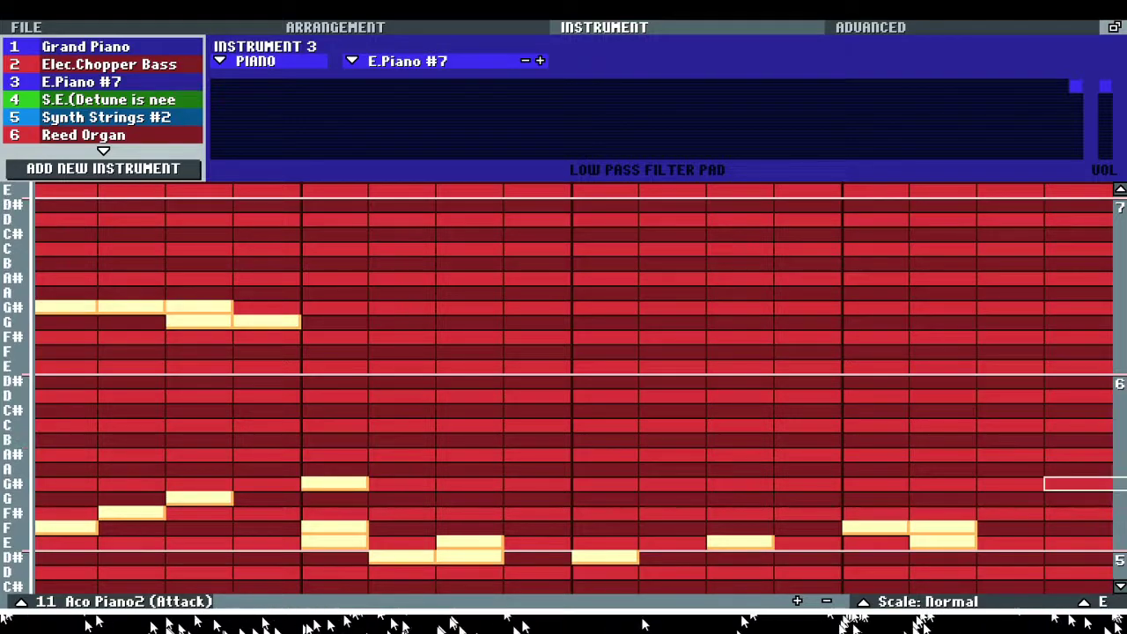
{"action": "left_click", "coordinate": [1092, 602]}
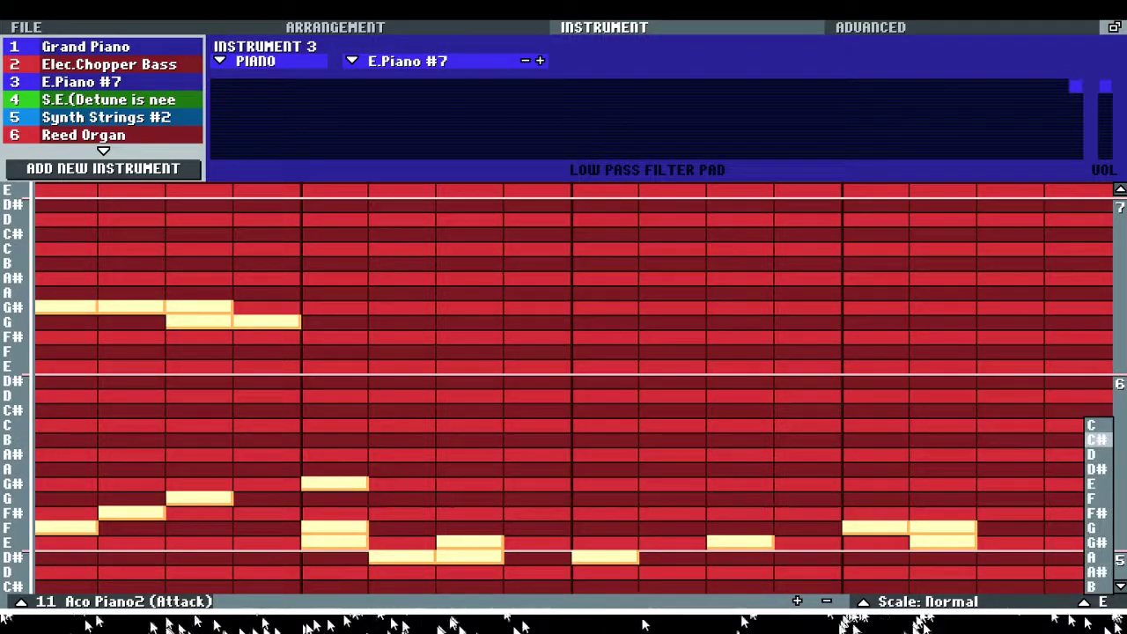
{"action": "left_click", "coordinate": [1092, 425]}
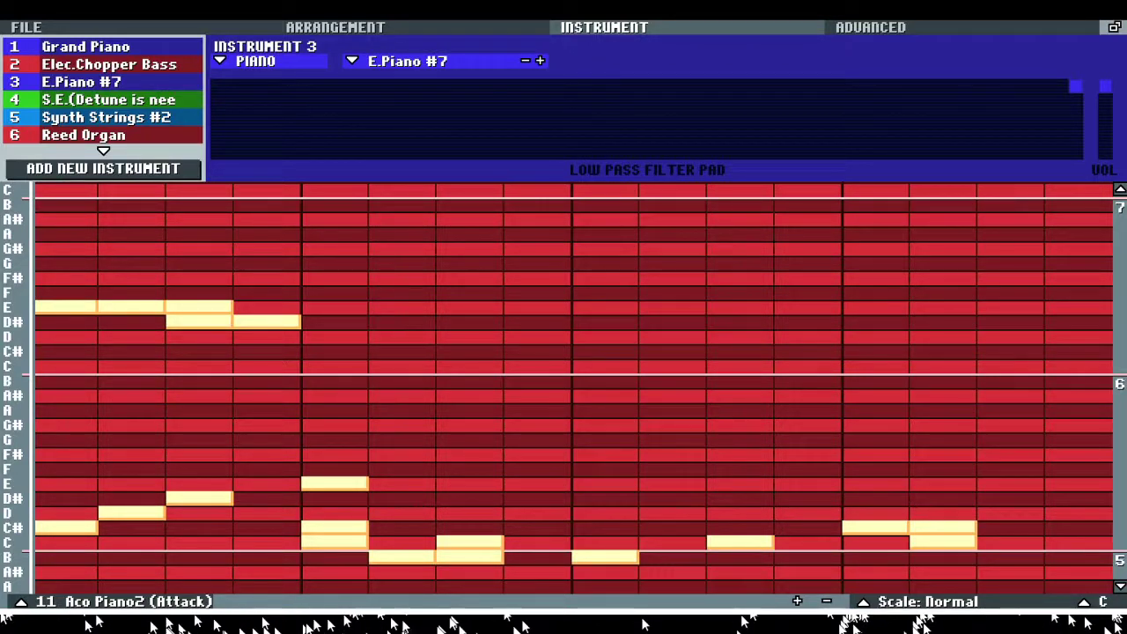
Step: Set pattern 4's key to G# and its scale to Pentatonic Minor
{"action": "left_click", "coordinate": [1096, 602]}
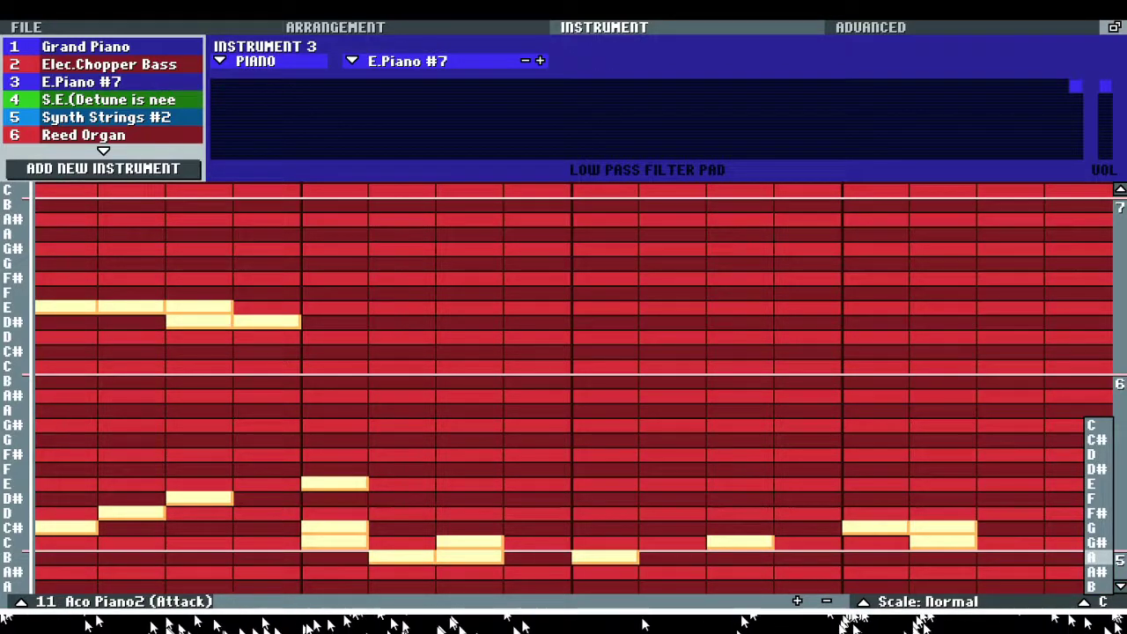
{"action": "left_click", "coordinate": [1097, 542]}
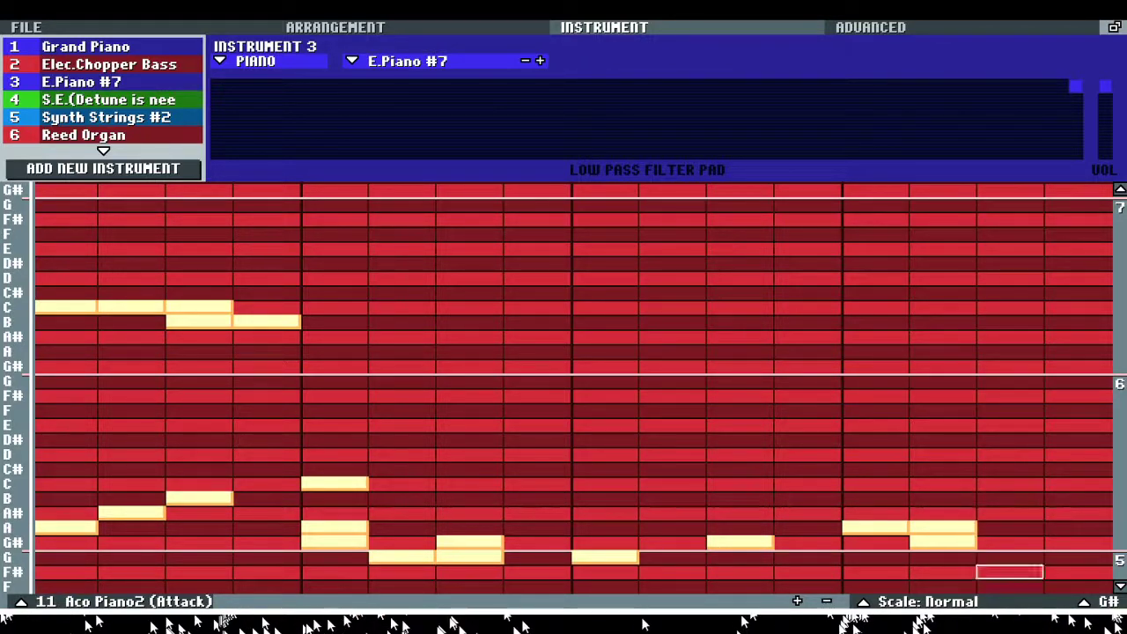
{"action": "left_click", "coordinate": [928, 601]}
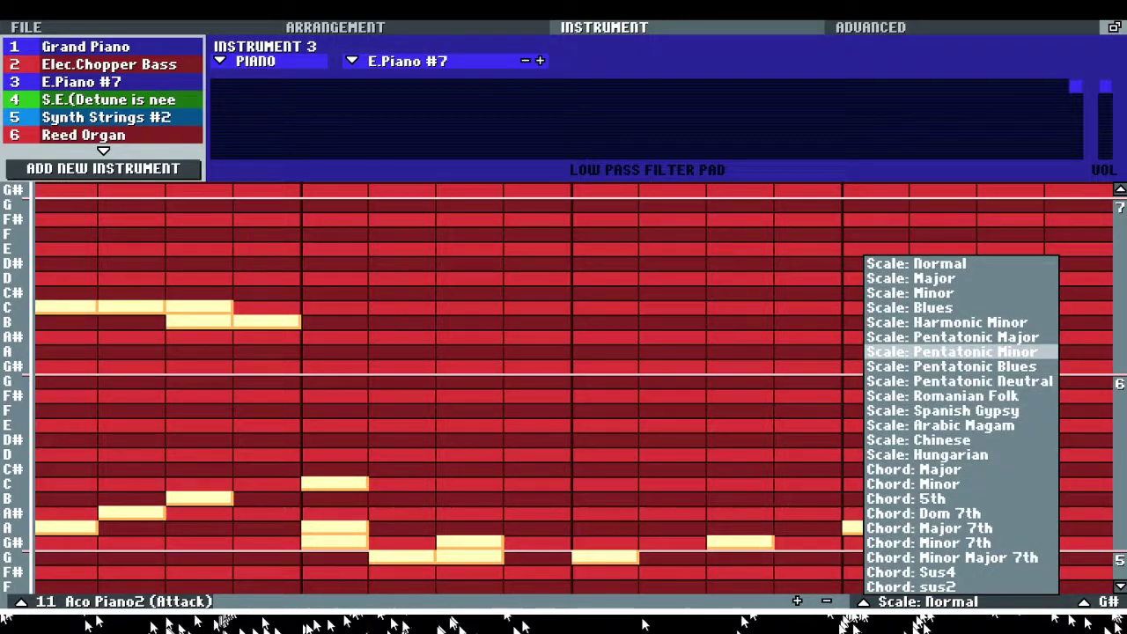
{"action": "left_click", "coordinate": [946, 351]}
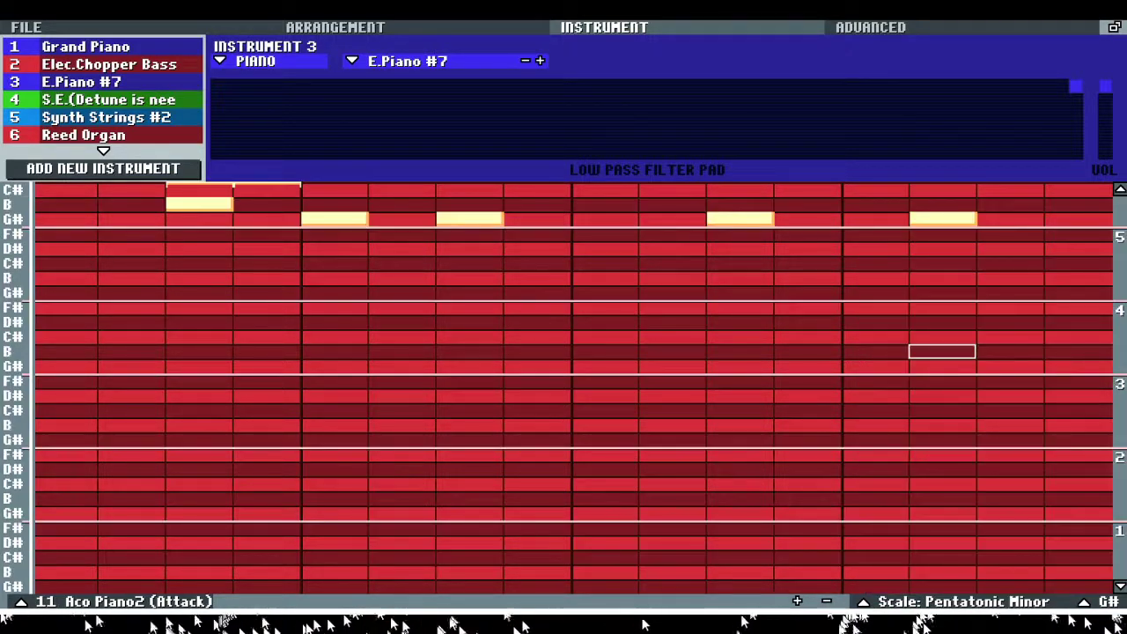
{"action": "scroll", "coordinate": [246, 412], "scroll_direction": "up", "scroll_amount": 4}
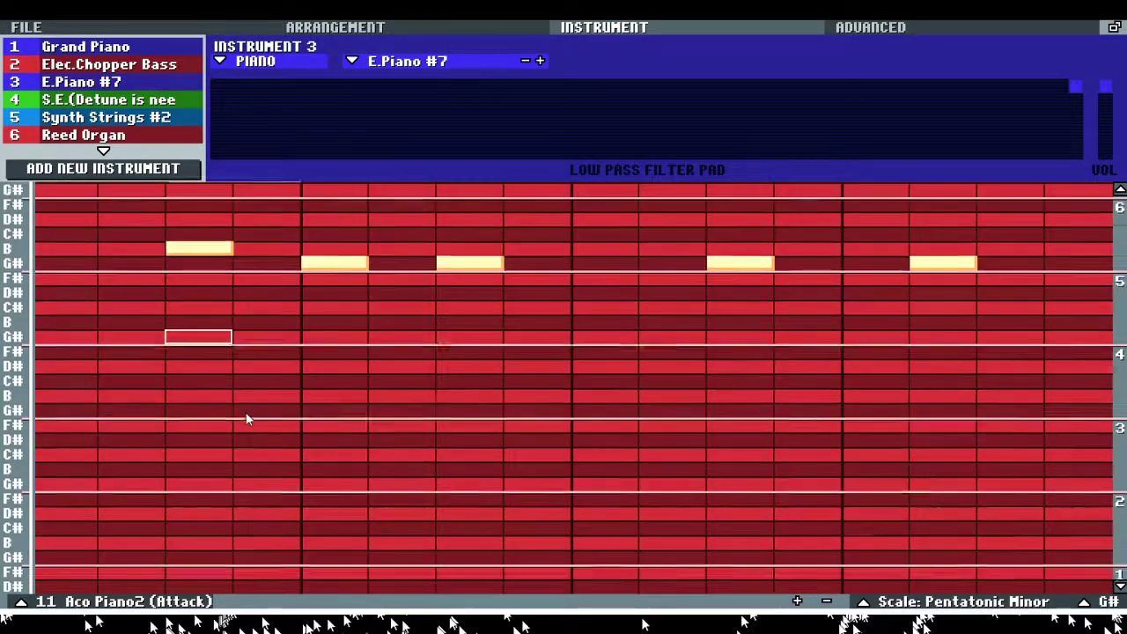
{"action": "scroll", "coordinate": [141, 392], "scroll_direction": "up", "scroll_amount": 1}
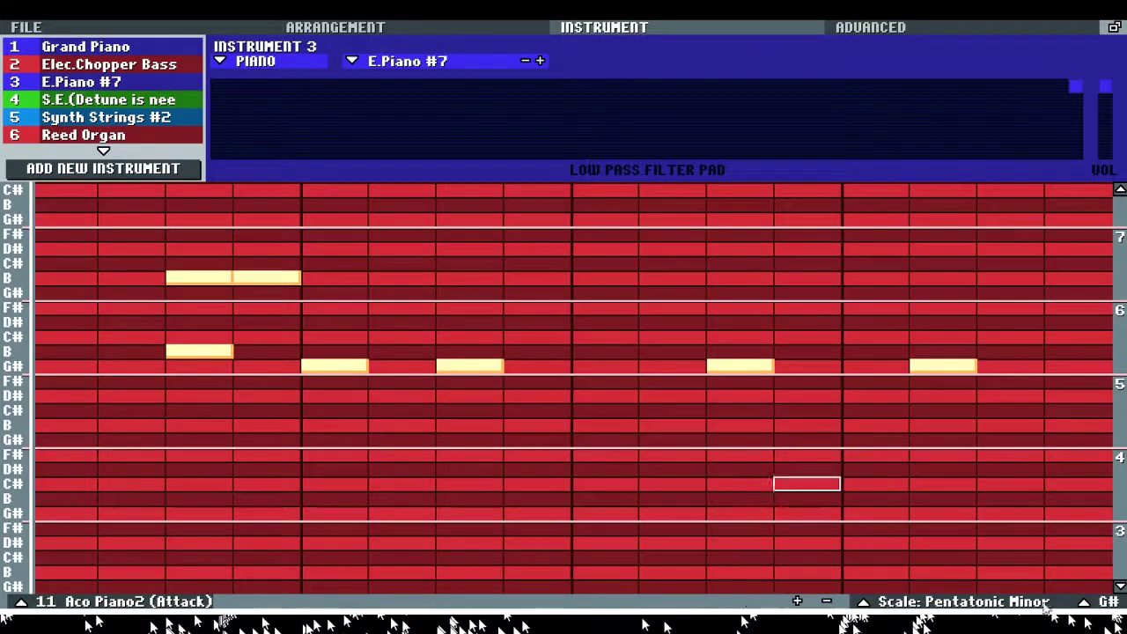
Step: Change pattern 4's key to F and draw scattered short notes across the pattern
{"action": "left_click", "coordinate": [1087, 602]}
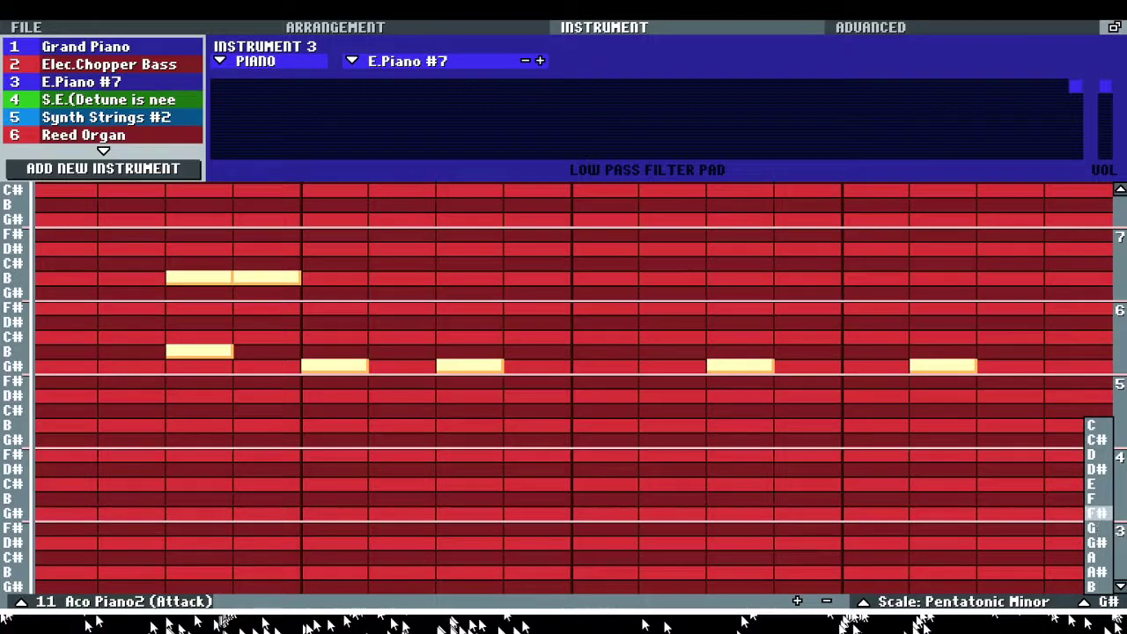
{"action": "left_click", "coordinate": [1092, 498]}
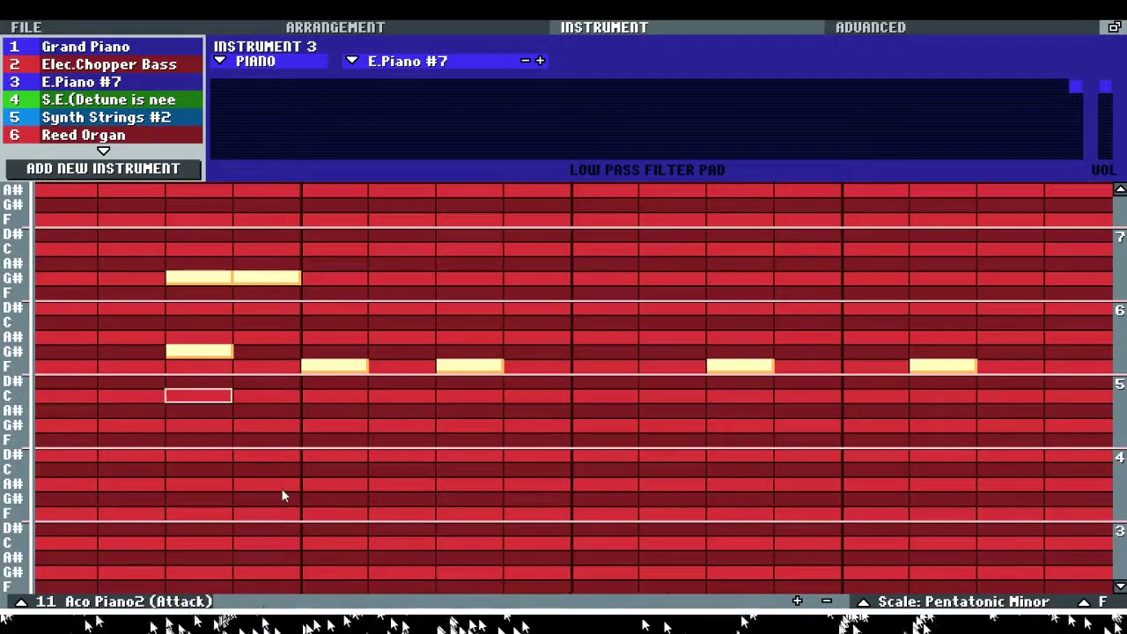
{"action": "mouse_move", "coordinate": [71, 250]}
{"action": "left_mouse_down"}
{"action": "mouse_move", "coordinate": [155, 431]}
{"action": "mouse_move", "coordinate": [481, 395]}
{"action": "mouse_move", "coordinate": [571, 475]}
{"action": "mouse_move", "coordinate": [1034, 430]}
{"action": "left_mouse_up"}
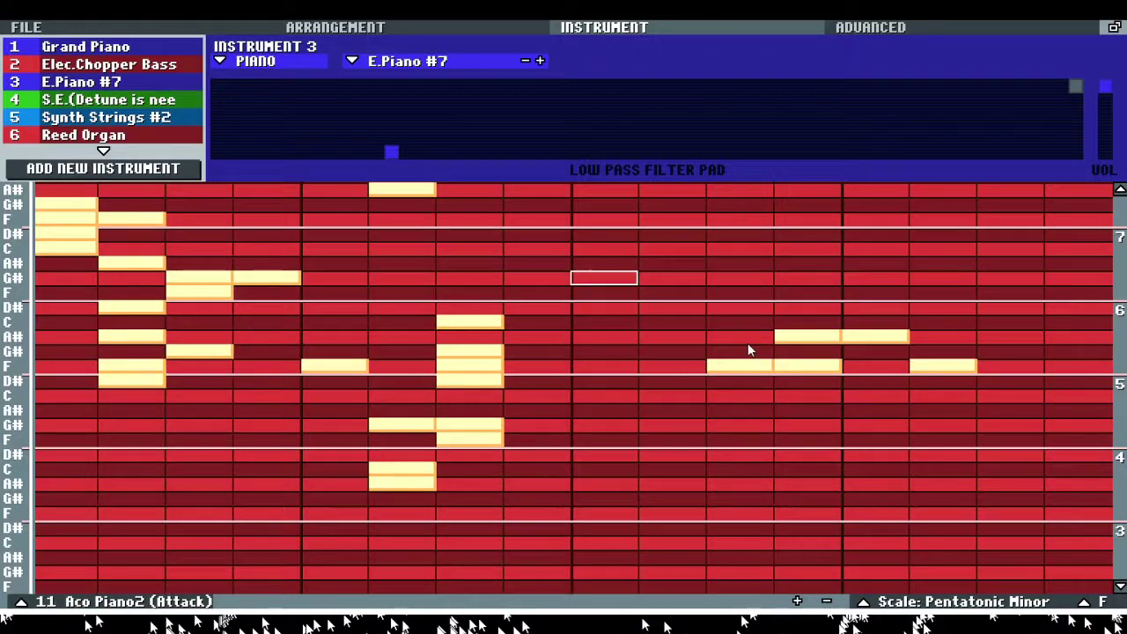
Step: Reset instrument 3's low pass filter to its upper corner and draw more short notes throughout pattern 4
{"action": "key", "text": "space"}
{"action": "left_click_drag", "start_coordinate": [392, 153], "coordinate": [1075, 87]}
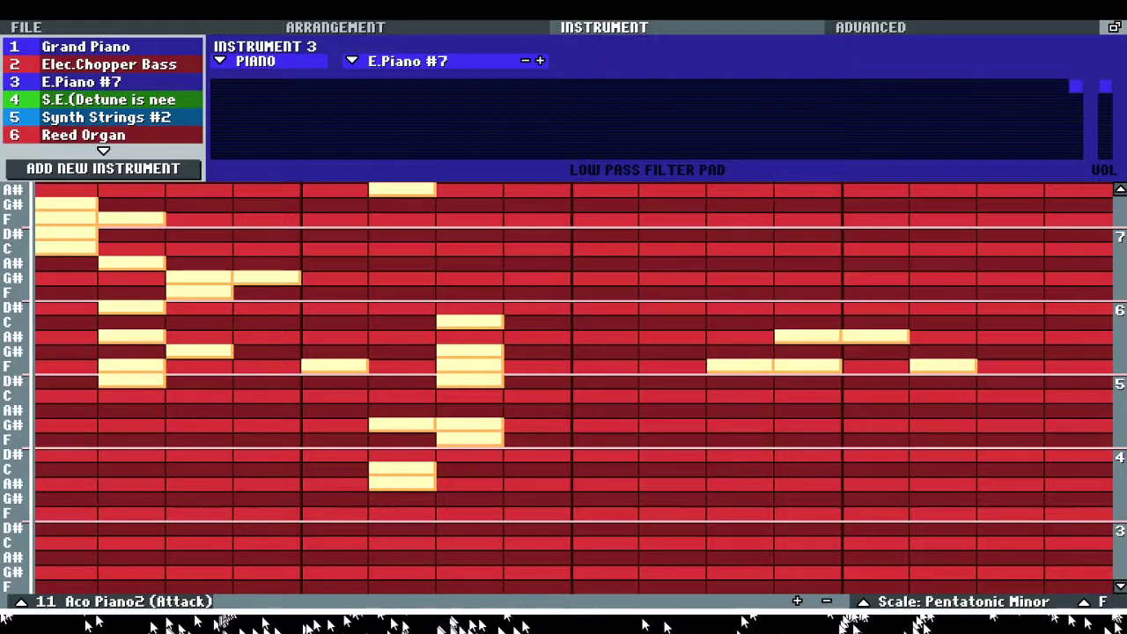
{"action": "mouse_move", "coordinate": [132, 410]}
{"action": "left_mouse_down"}
{"action": "mouse_move", "coordinate": [875, 380]}
{"action": "mouse_move", "coordinate": [1078, 468]}
{"action": "left_mouse_up"}
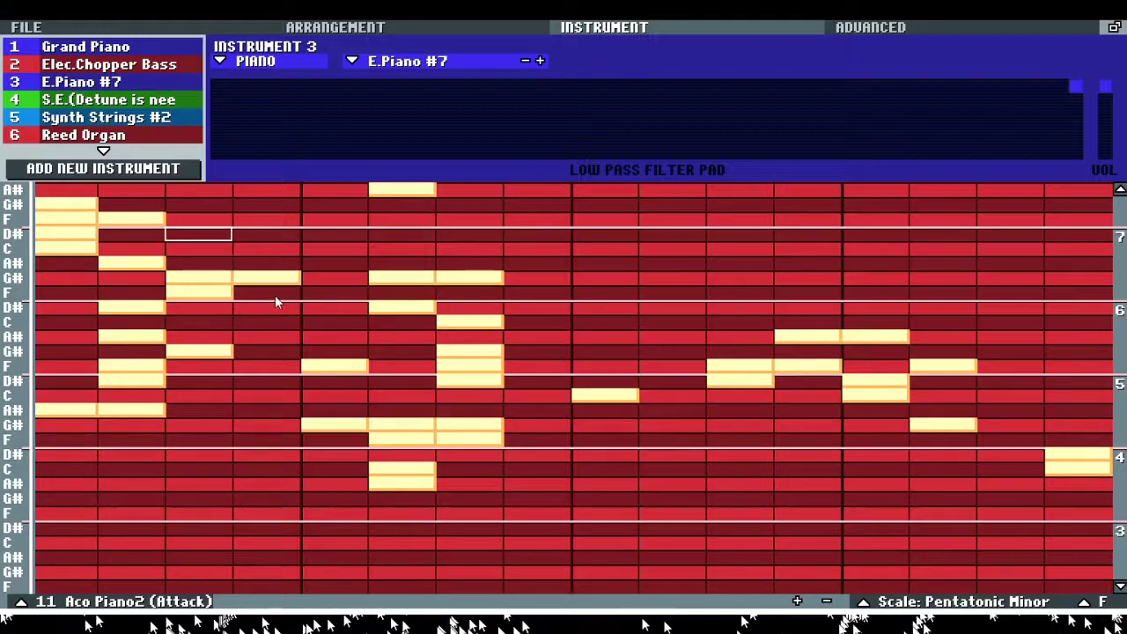
{"action": "mouse_move", "coordinate": [275, 295]}
{"action": "left_mouse_down"}
{"action": "mouse_move", "coordinate": [738, 315]}
{"action": "mouse_move", "coordinate": [1010, 264]}
{"action": "mouse_move", "coordinate": [1079, 279]}
{"action": "left_mouse_up"}
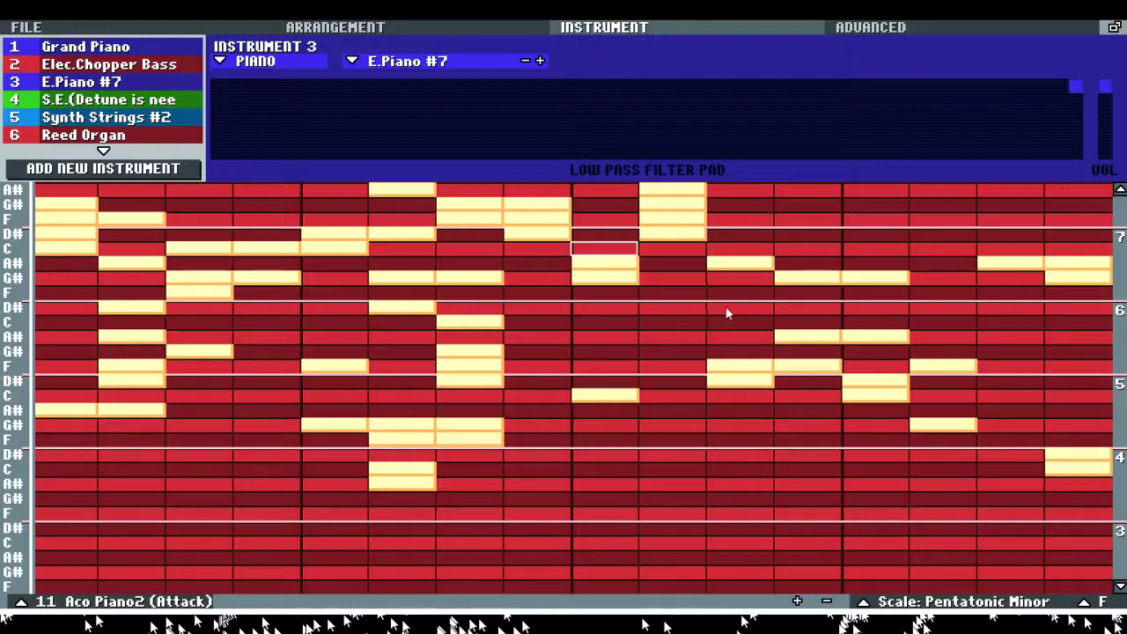
Step: Scatter copies of pattern 4 across the empty bars of the arrangement
{"action": "left_click", "coordinate": [466, 29]}
{"action": "left_click_drag", "start_coordinate": [146, 45], "coordinate": [397, 103]}
{"action": "left_click_drag", "start_coordinate": [400, 103], "coordinate": [1002, 122]}
Step: Remove every copy of pattern 4 beyond the first bar from the arrangement
{"action": "right_click", "coordinate": [1023, 106]}
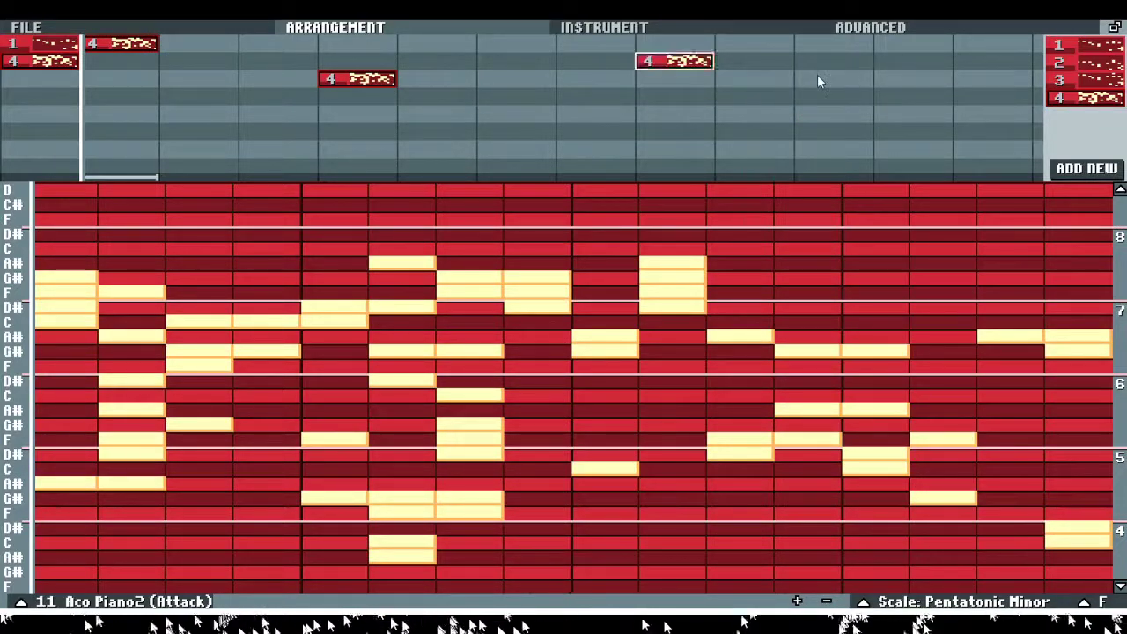
{"action": "right_click", "coordinate": [675, 61]}
{"action": "right_click", "coordinate": [357, 78]}
{"action": "right_click", "coordinate": [124, 44]}
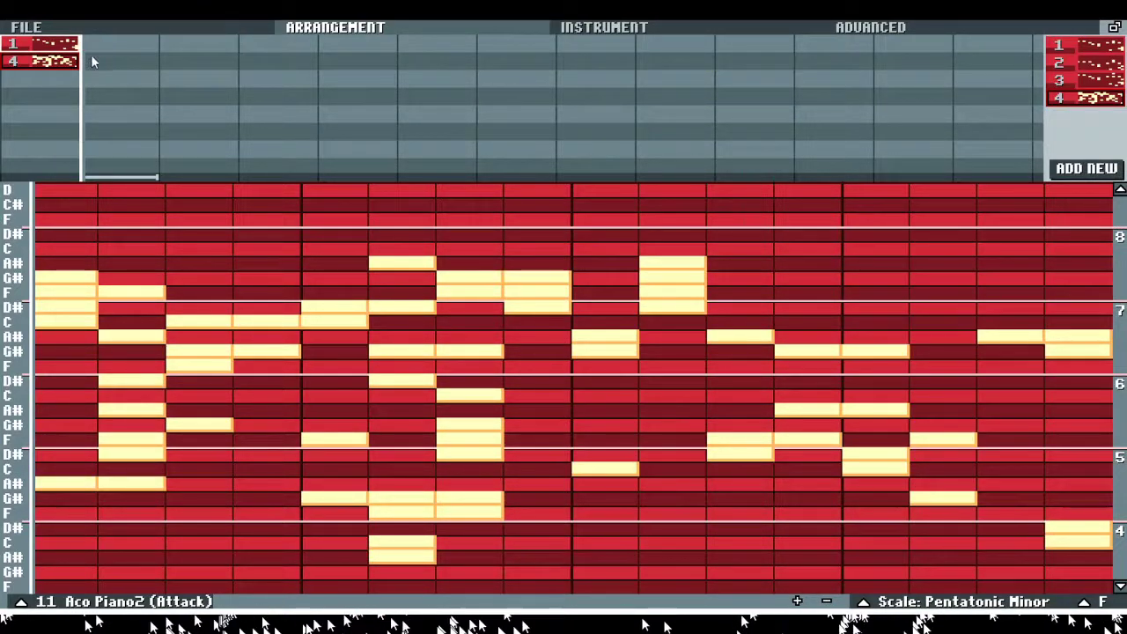
Step: Clear both patterns from the arrangement's first bar and place pattern 4 in the second bar
{"action": "right_click", "coordinate": [70, 44]}
{"action": "right_click", "coordinate": [75, 61]}
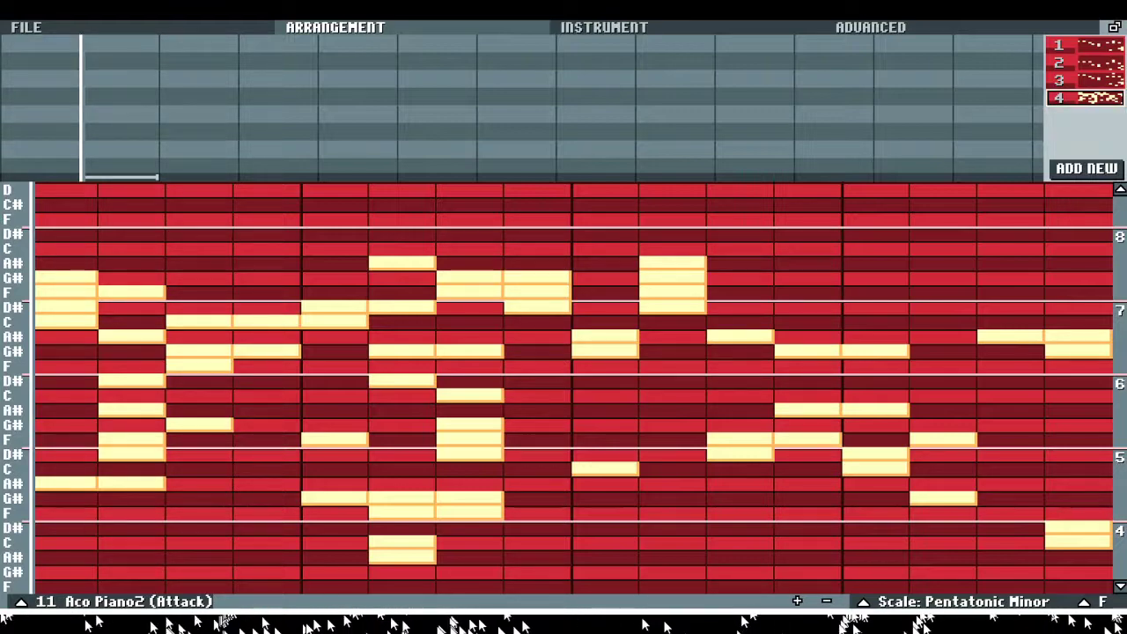
{"action": "left_click_drag", "start_coordinate": [1083, 97], "coordinate": [111, 55]}
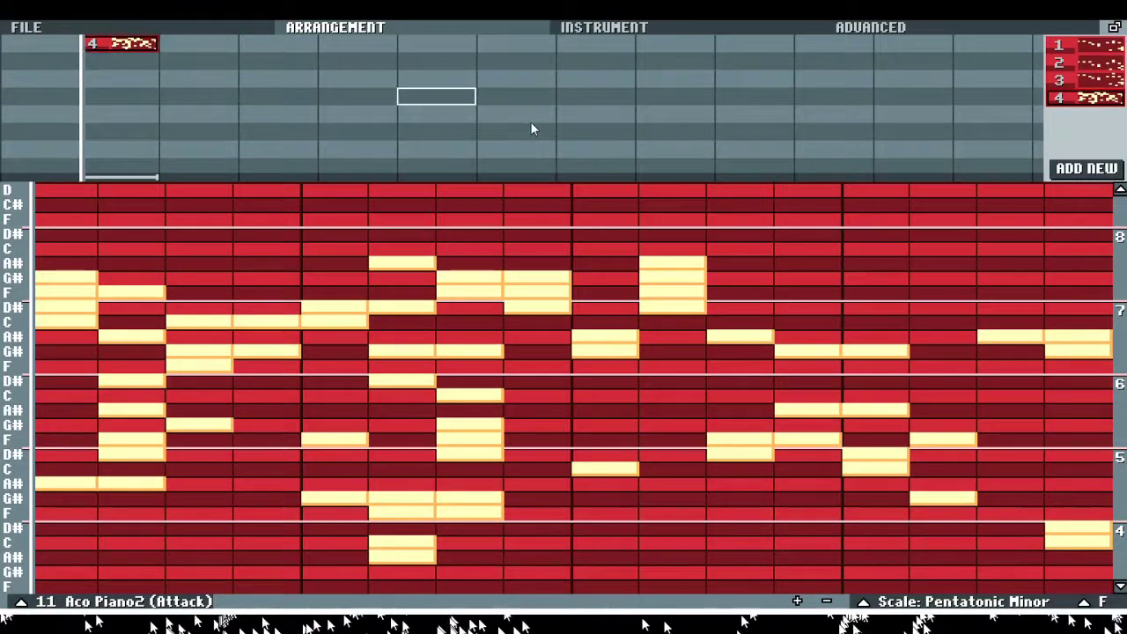
Step: Erase the four stacked high notes in pattern 4's first column and the F and A# notes above its D# in the second
{"action": "right_click", "coordinate": [66, 278]}
{"action": "right_click", "coordinate": [66, 293]}
{"action": "right_click", "coordinate": [66, 306]}
{"action": "right_click", "coordinate": [66, 321]}
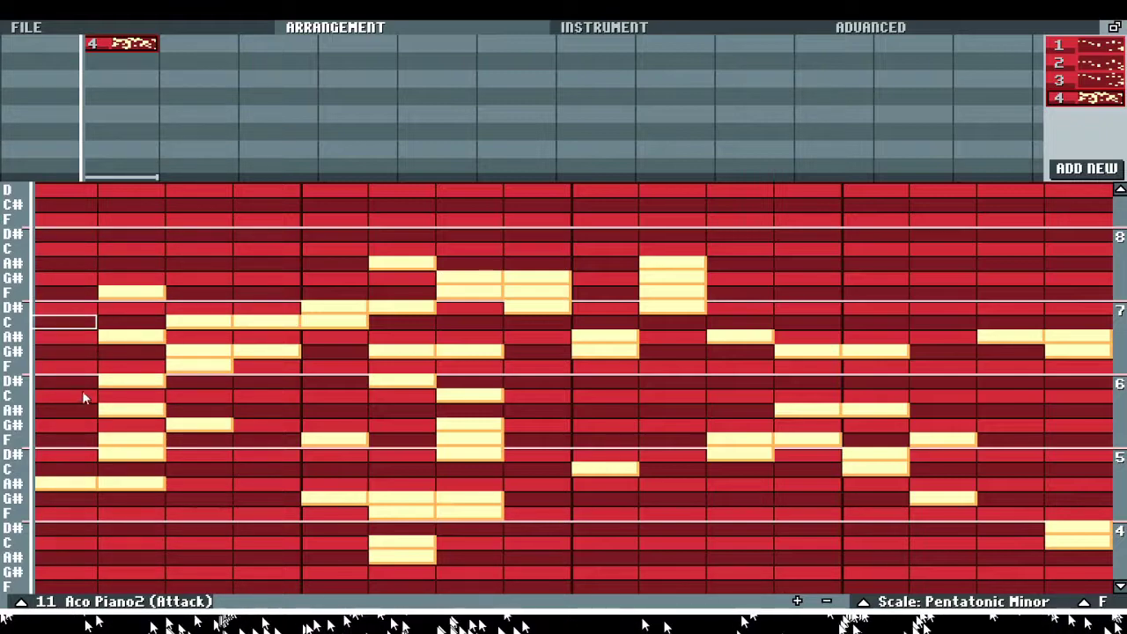
{"action": "right_click", "coordinate": [131, 292]}
{"action": "right_click", "coordinate": [131, 336]}
Step: Try the Delay and Chorus effects on the song, leaving each amount at its minimum
{"action": "left_click", "coordinate": [871, 27]}
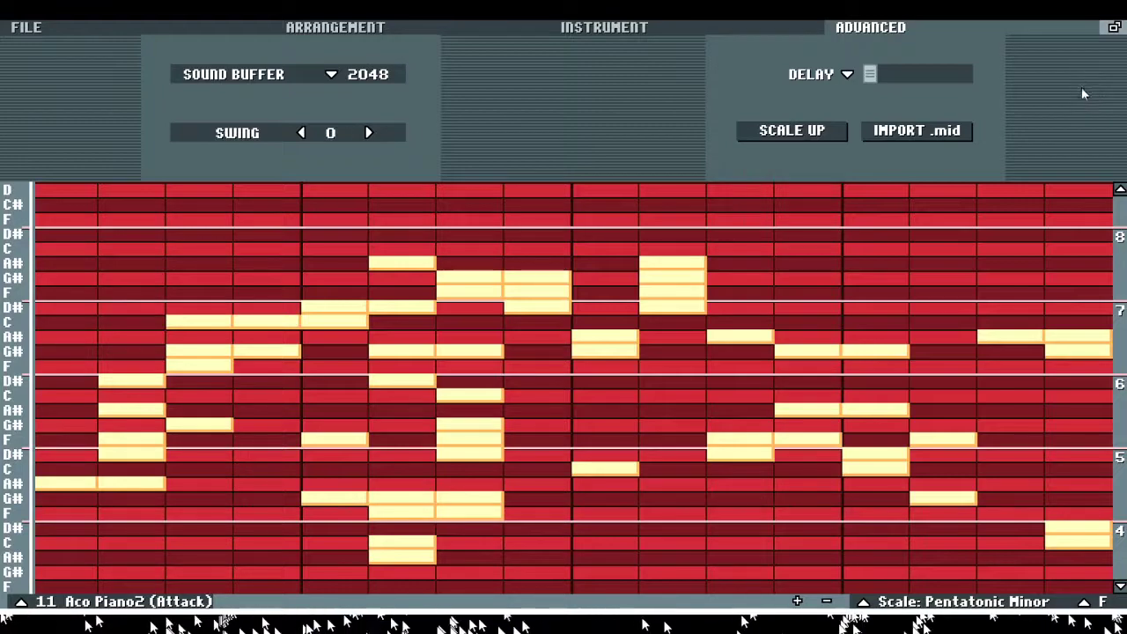
{"action": "mouse_move", "coordinate": [870, 74]}
{"action": "left_mouse_down"}
{"action": "mouse_move", "coordinate": [966, 74]}
{"action": "mouse_move", "coordinate": [870, 74]}
{"action": "left_mouse_up"}
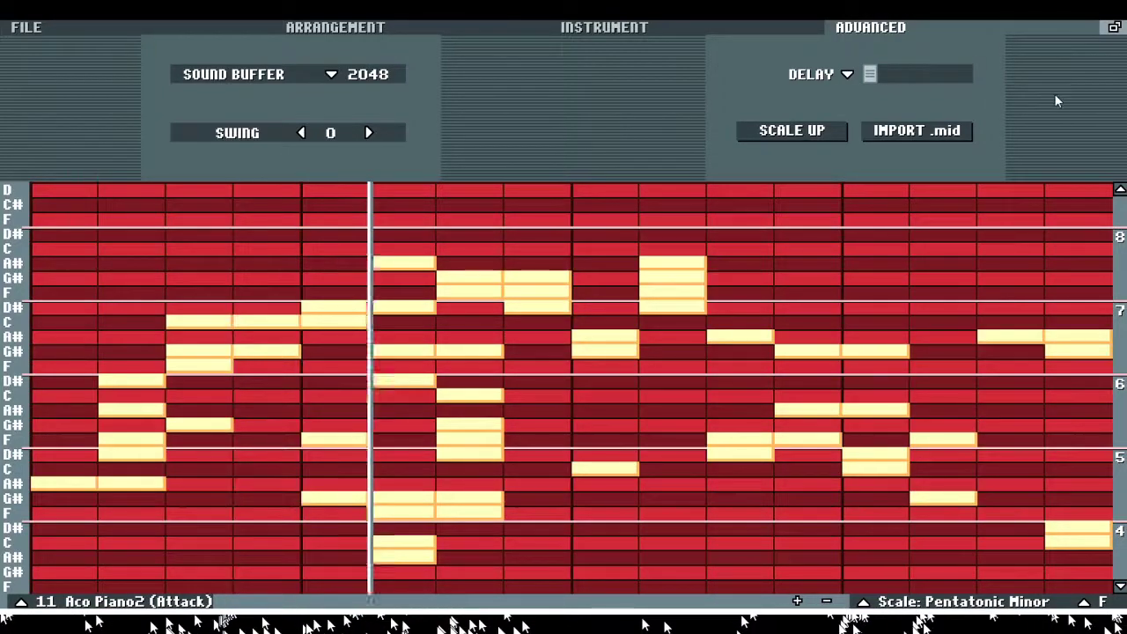
{"action": "left_click", "coordinate": [846, 74]}
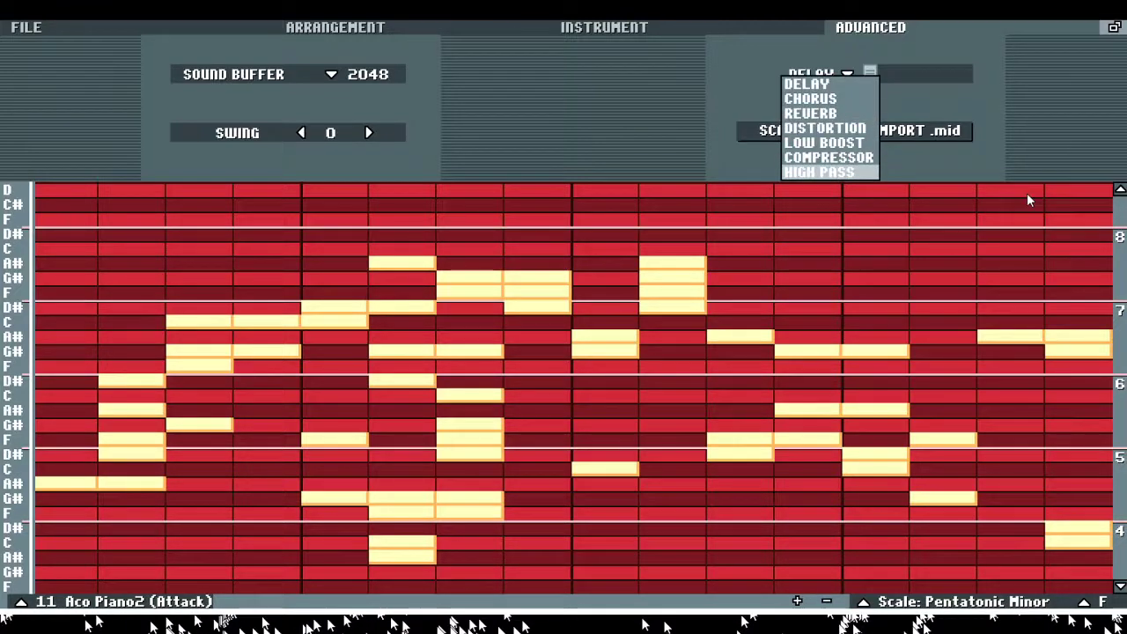
{"action": "left_click", "coordinate": [1028, 99]}
{"action": "mouse_move", "coordinate": [877, 74]}
{"action": "left_mouse_down"}
{"action": "mouse_move", "coordinate": [966, 74]}
{"action": "mouse_move", "coordinate": [870, 74]}
{"action": "left_mouse_up"}
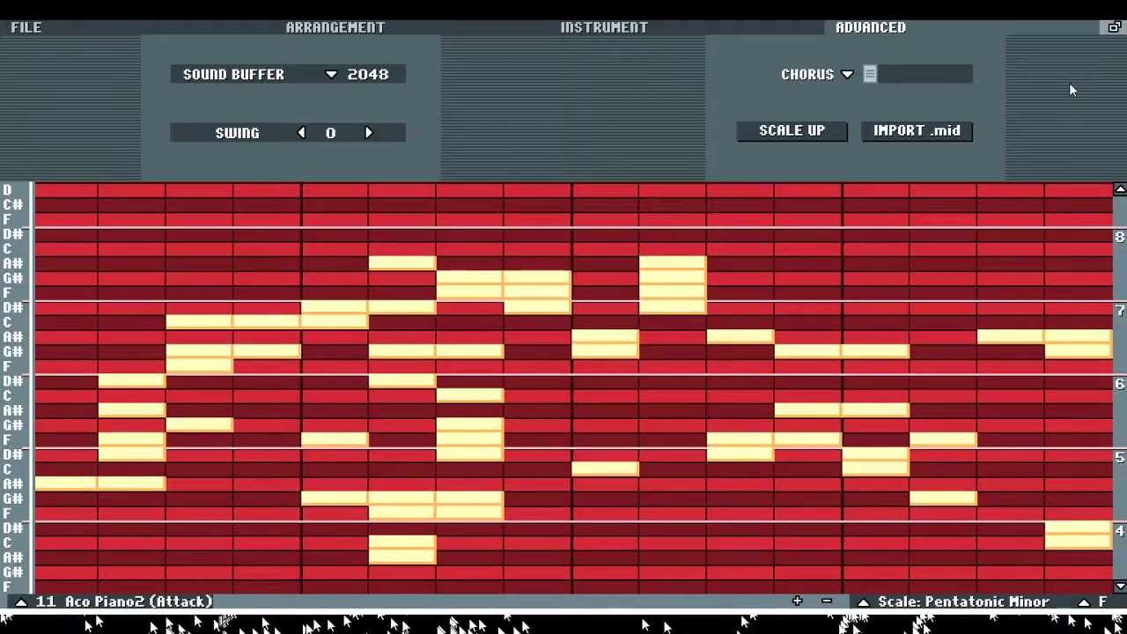
Step: Switch the song's effect to Reverb and try its amount, leaving it at the minimum
{"action": "left_click", "coordinate": [847, 74]}
{"action": "left_click", "coordinate": [810, 113]}
{"action": "mouse_move", "coordinate": [870, 74]}
{"action": "left_mouse_down"}
{"action": "mouse_move", "coordinate": [935, 74]}
{"action": "mouse_move", "coordinate": [872, 74]}
{"action": "left_mouse_up"}
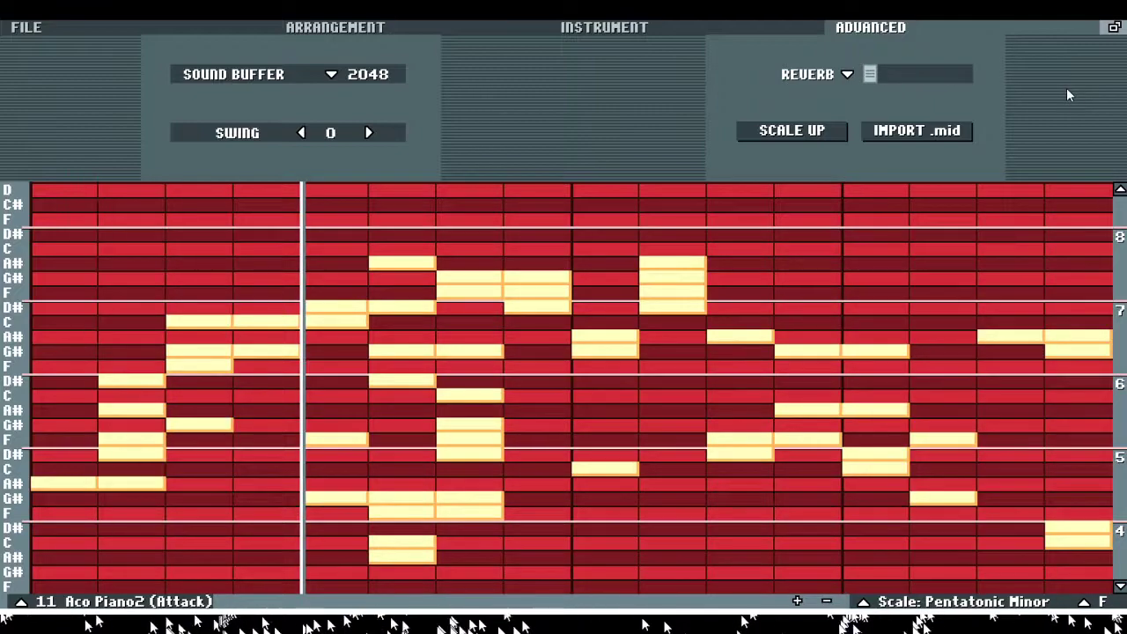
Step: Change the song's effect to Distortion with its amount at the minimum
{"action": "left_click", "coordinate": [848, 75]}
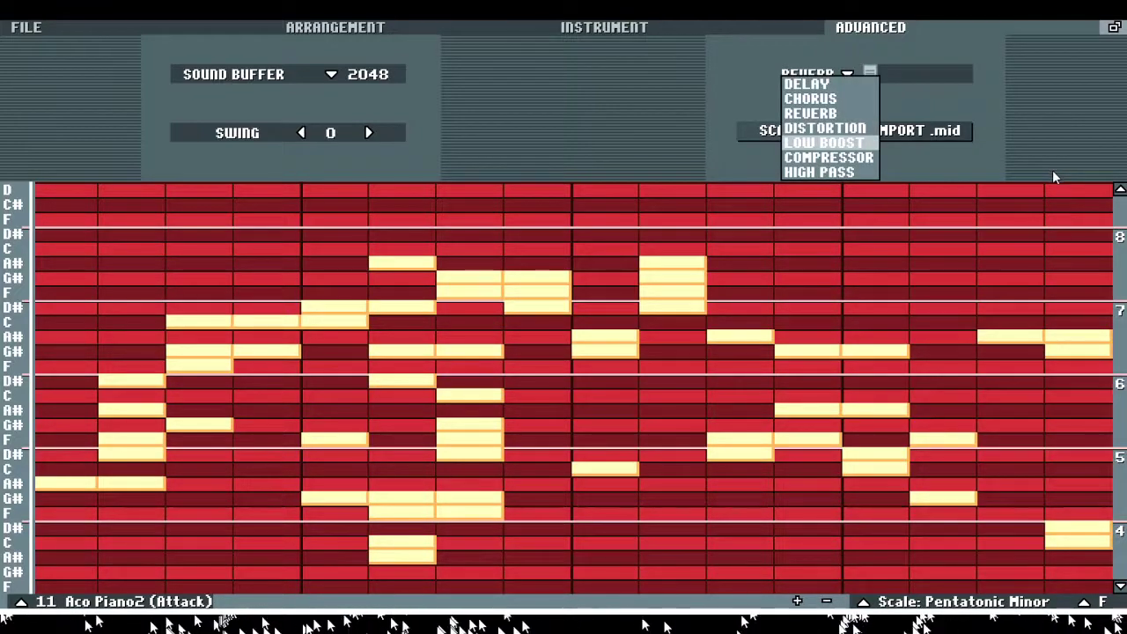
{"action": "left_click", "coordinate": [825, 127]}
{"action": "mouse_move", "coordinate": [871, 74]}
{"action": "left_mouse_down"}
{"action": "mouse_move", "coordinate": [966, 74]}
{"action": "mouse_move", "coordinate": [870, 74]}
{"action": "left_mouse_up"}
Step: Raise the song's swing to 10
{"action": "left_click", "coordinate": [368, 132]}
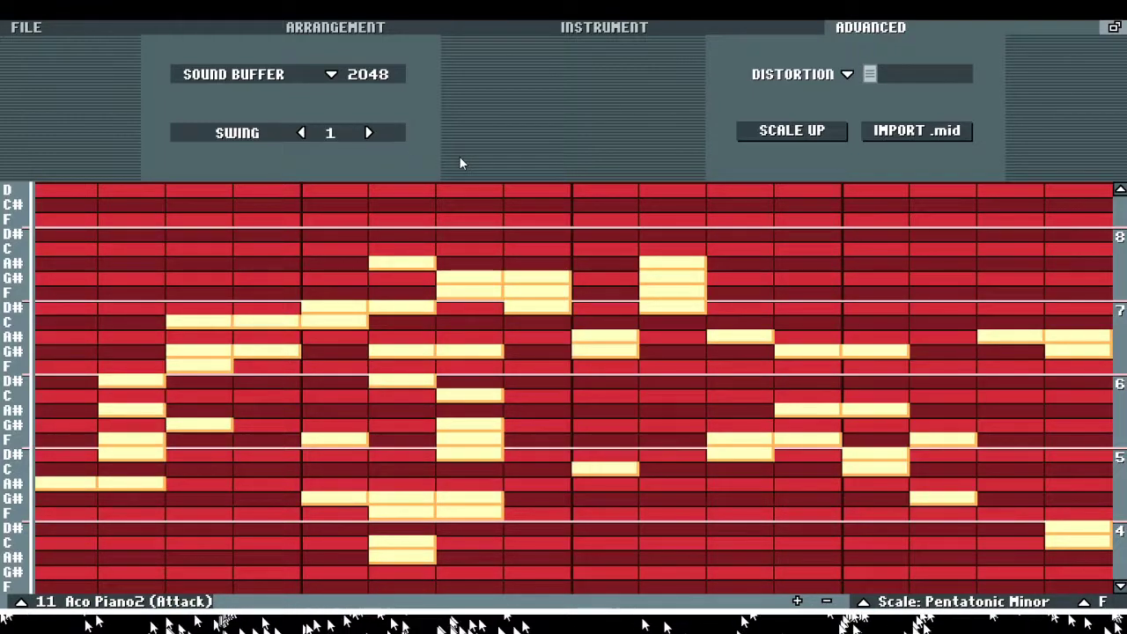
{"action": "left_click", "coordinate": [369, 132]}
{"action": "left_click", "coordinate": [368, 133]}
{"action": "left_click", "coordinate": [368, 133]}
{"action": "left_click", "coordinate": [368, 132]}
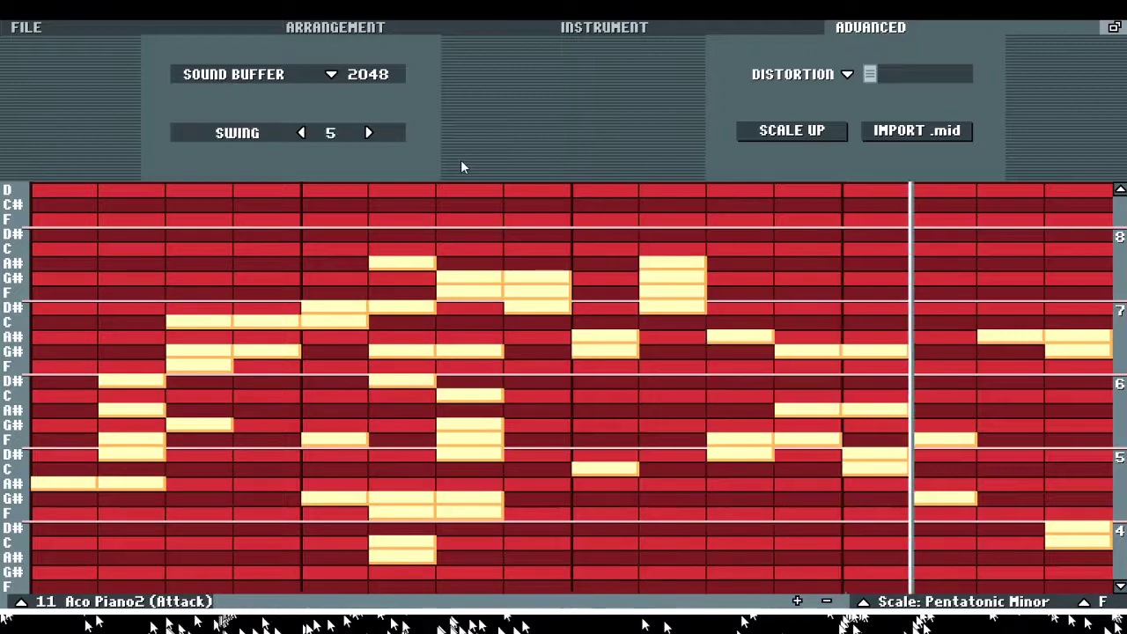
{"action": "left_click", "coordinate": [368, 132]}
{"action": "left_click", "coordinate": [368, 132]}
{"action": "left_click", "coordinate": [368, 132]}
{"action": "left_click", "coordinate": [368, 133]}
{"action": "left_click", "coordinate": [368, 132]}
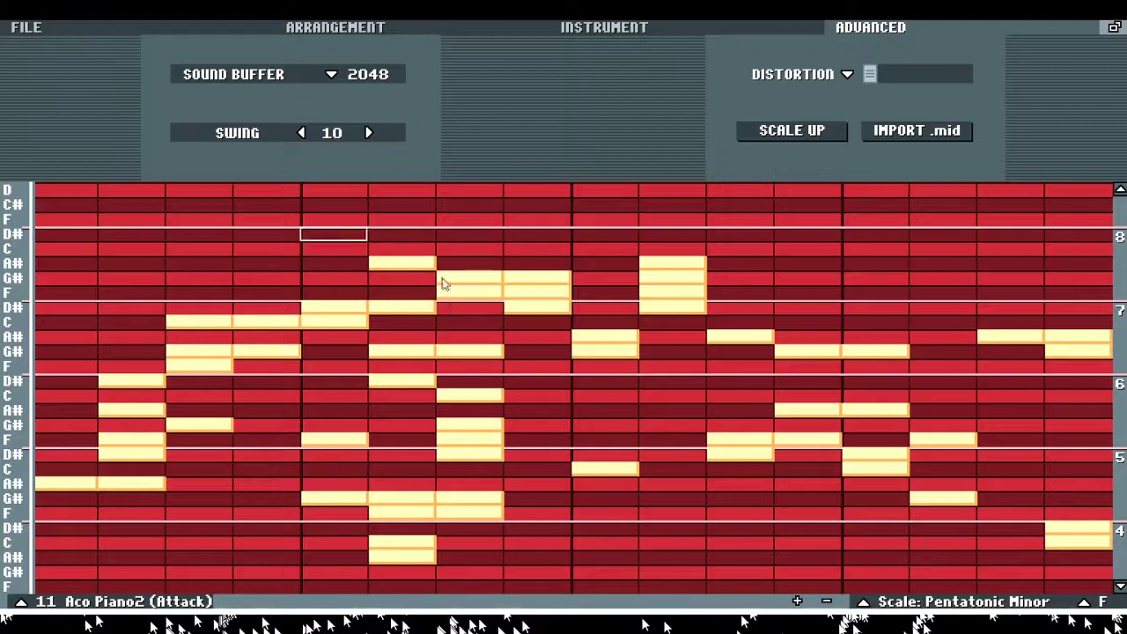
Step: Return the song's swing to 0
{"action": "key", "text": "Left"}
{"action": "key", "text": "Left"}
{"action": "key", "text": "Left"}
{"action": "key", "text": "Left"}
{"action": "key", "text": "Left"}
{"action": "key", "text": "Left"}
{"action": "key", "text": "Left"}
{"action": "key", "text": "Left"}
{"action": "key", "text": "Left"}
{"action": "key", "text": "Left"}
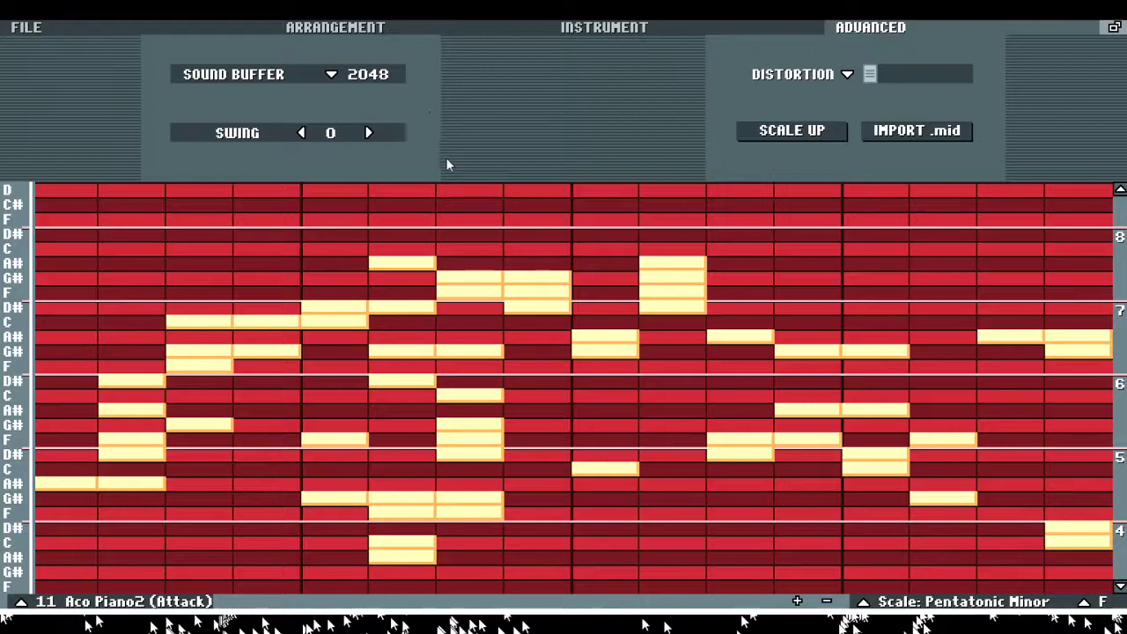
Step: Review the sound buffer options and keep the 2048 default, high performance setting
{"action": "left_click", "coordinate": [402, 78]}
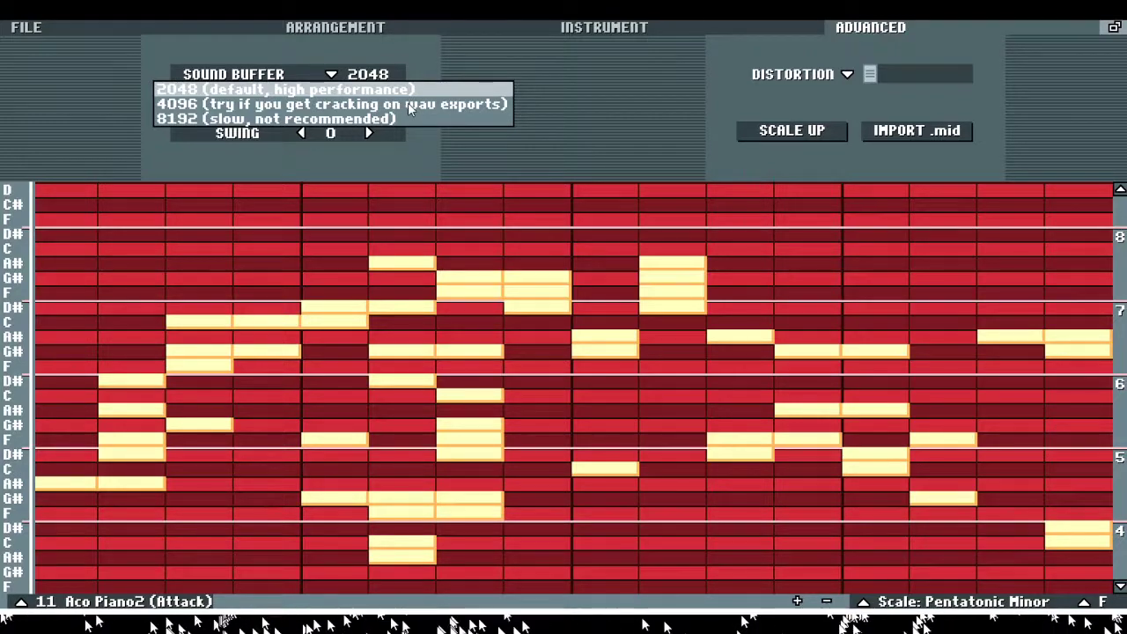
{"action": "left_click", "coordinate": [461, 88]}
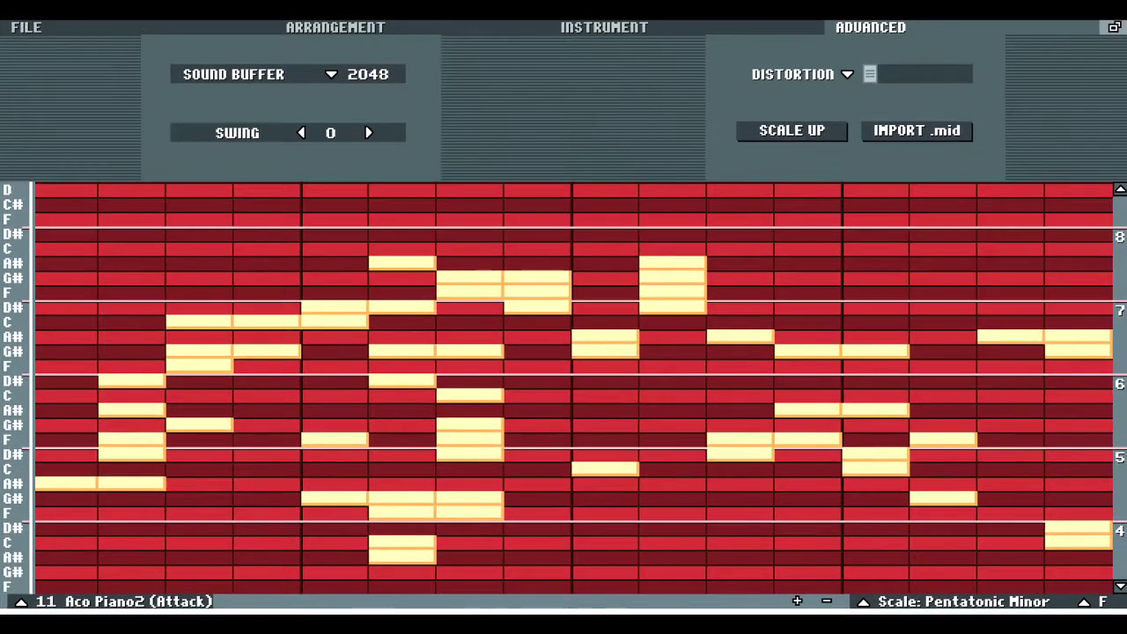
Step: Load the finished .ceol song that uses Groove Bass #1 and look through the export formats
{"action": "left_click", "coordinate": [92, 29]}
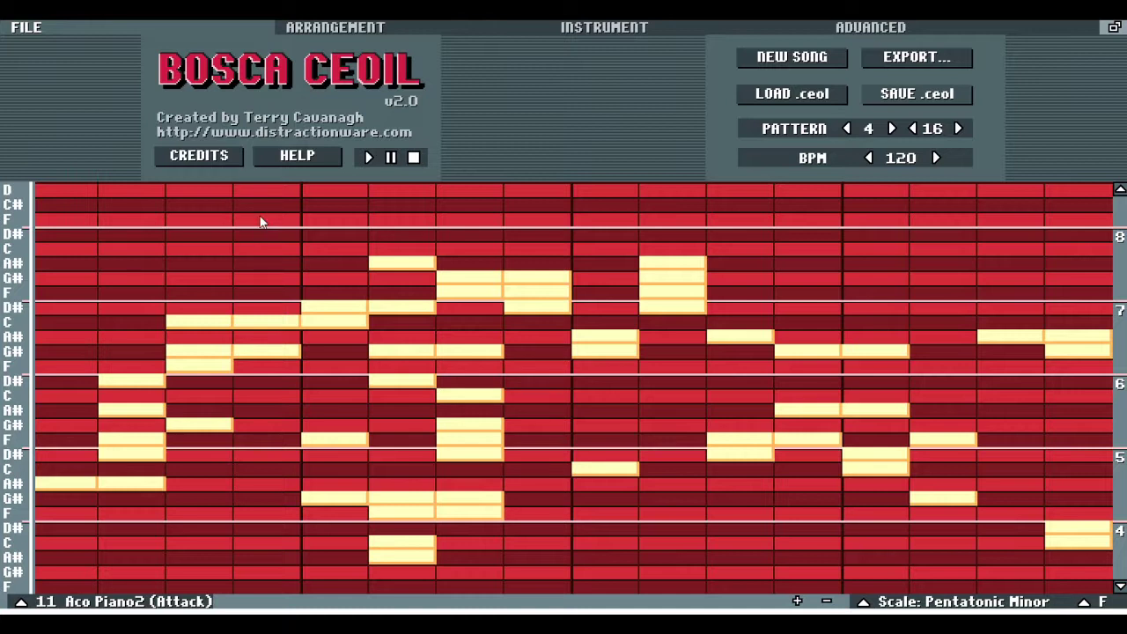
{"action": "left_click", "coordinate": [917, 93]}
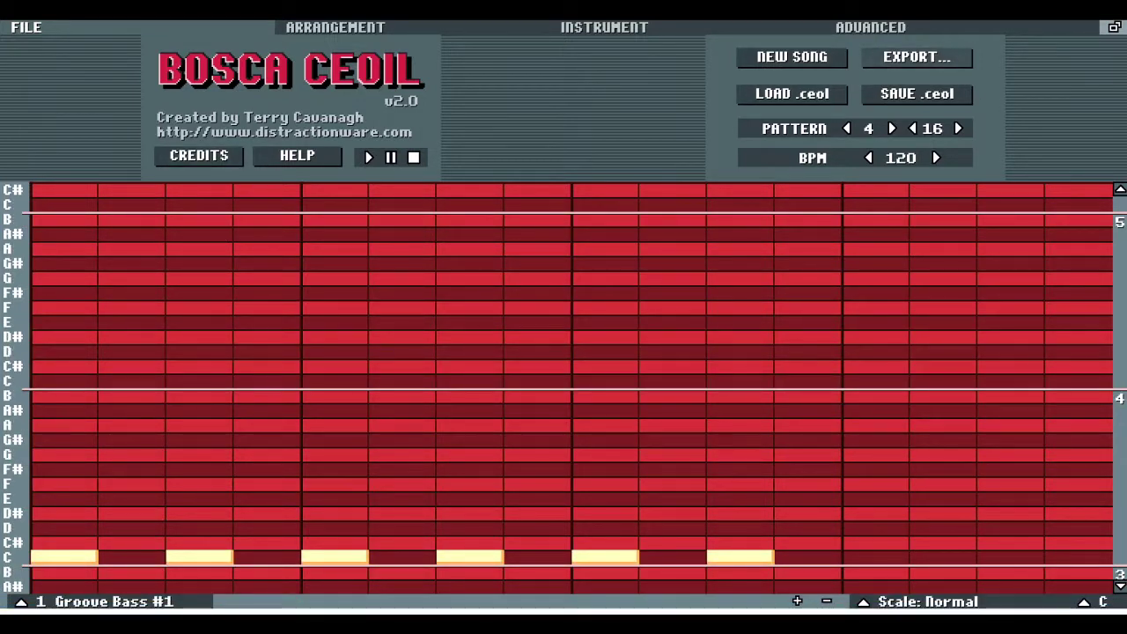
{"action": "left_click", "coordinate": [916, 56]}
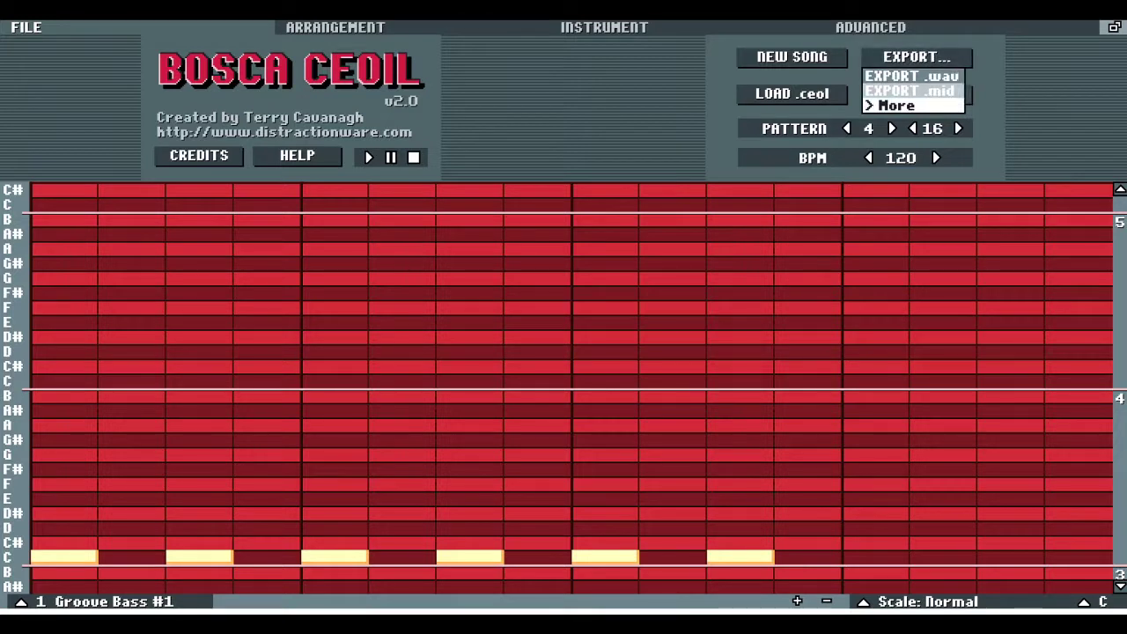
{"action": "left_click", "coordinate": [893, 105]}
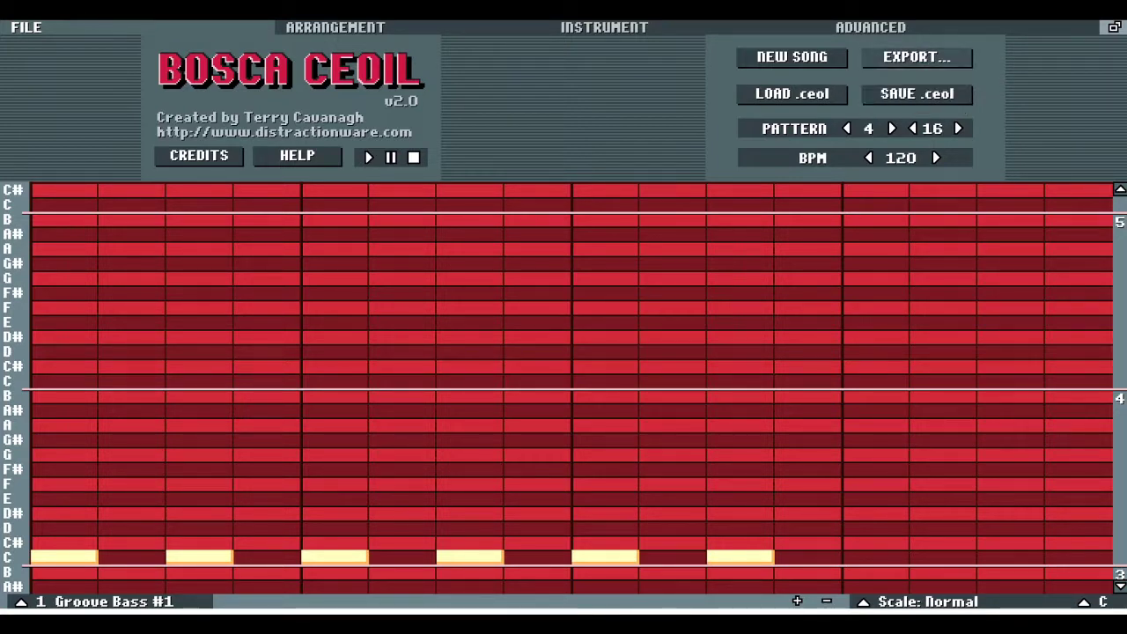
Step: Show the loaded song's arrangement and play it from the first bar
{"action": "left_click", "coordinate": [508, 28]}
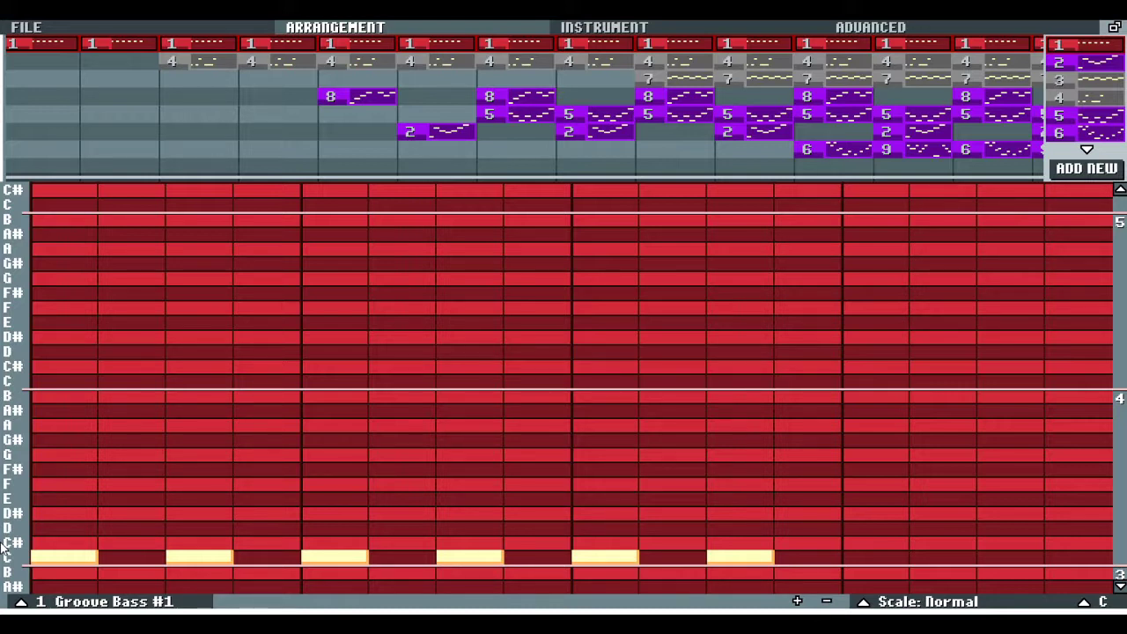
{"action": "key", "text": "space"}
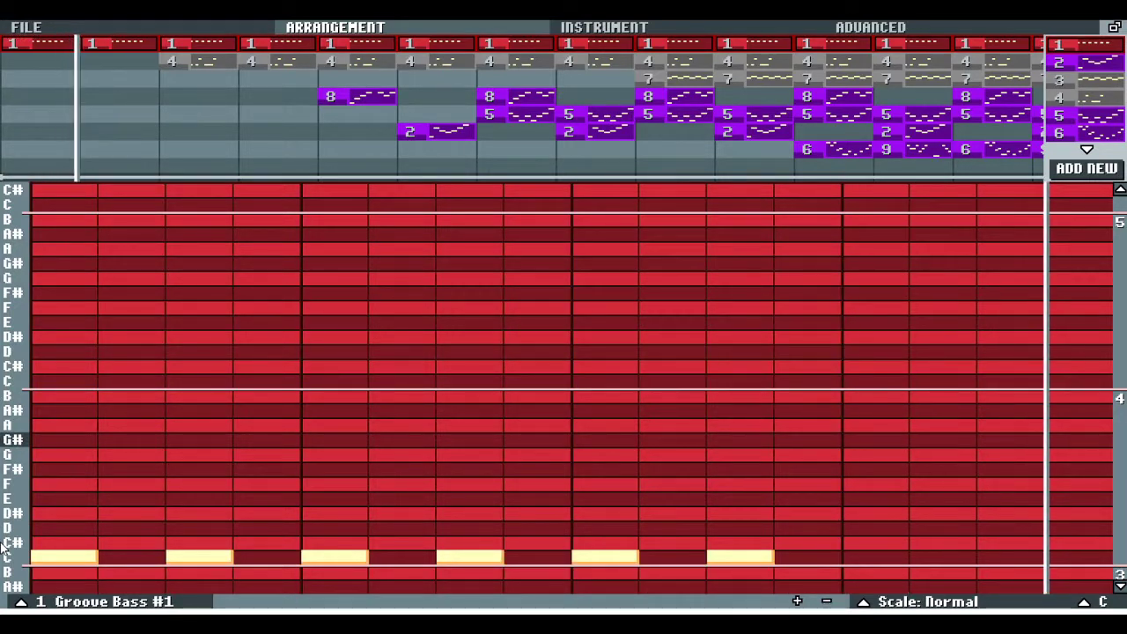
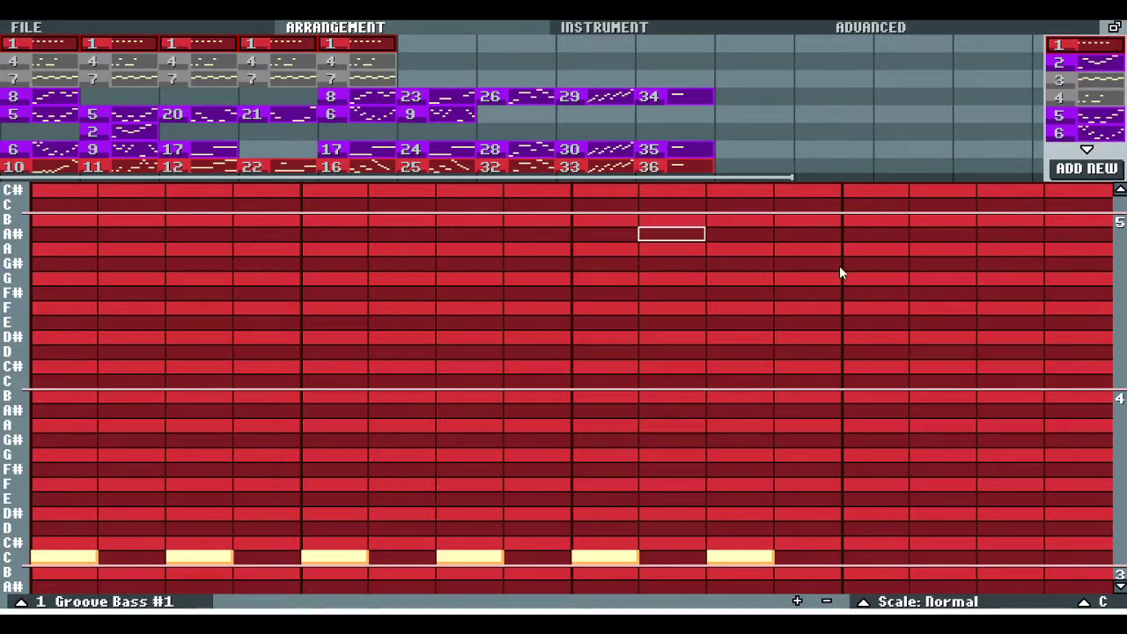
Step: Restrict playback to the bar holding pattern 33 and examine the notes of patterns 33, 23 and 17
{"action": "left_click", "coordinate": [596, 177]}
{"action": "left_click", "coordinate": [597, 166]}
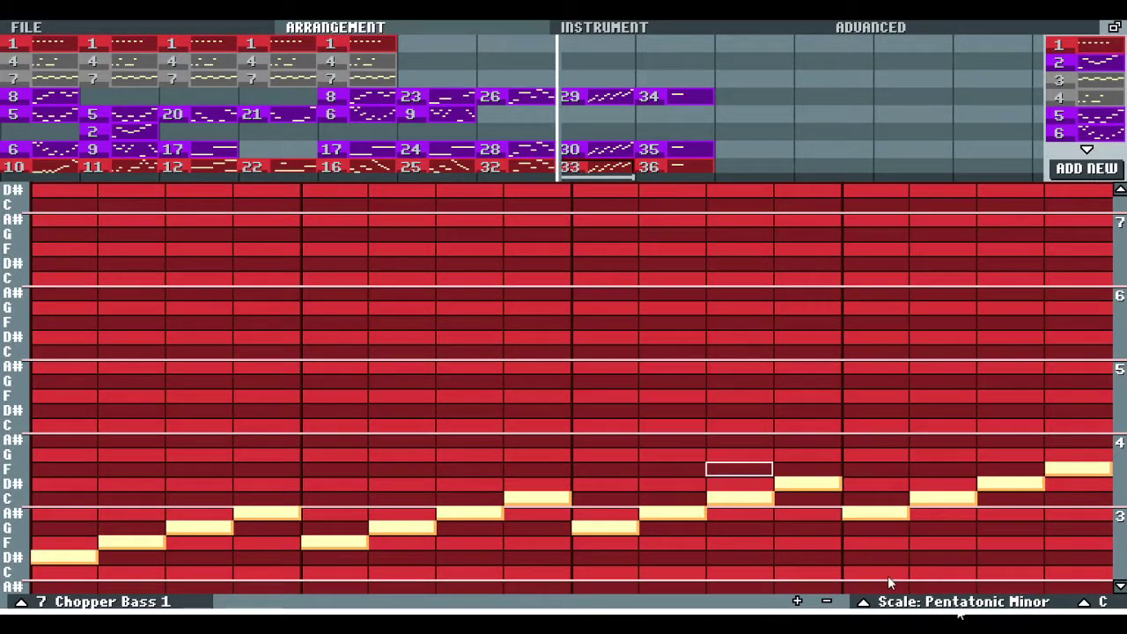
{"action": "left_click", "coordinate": [423, 96]}
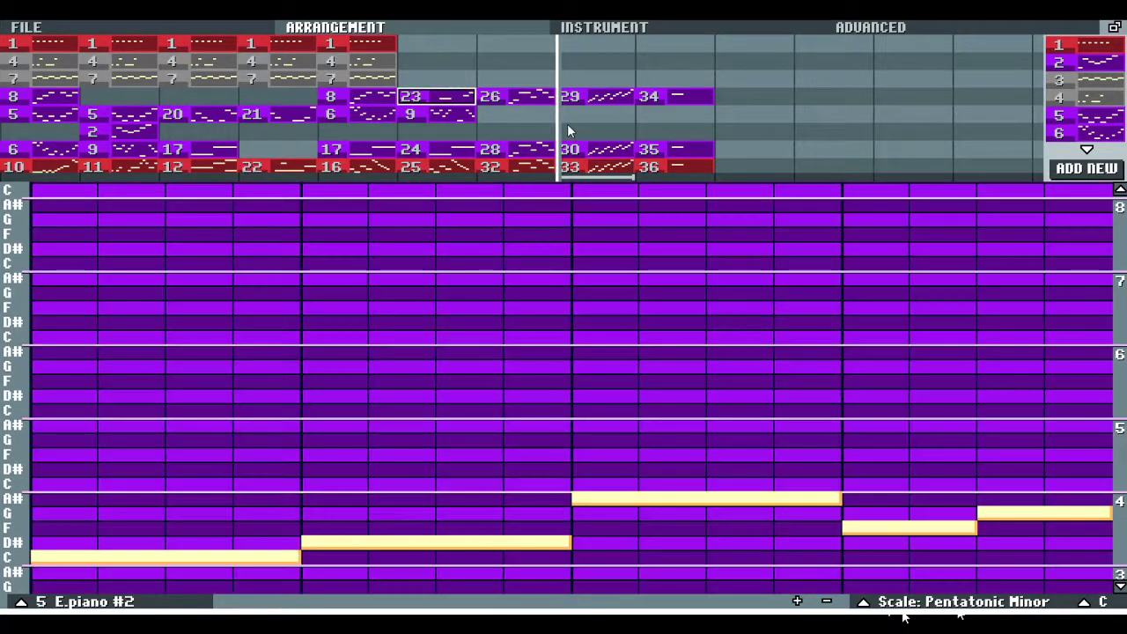
{"action": "left_click", "coordinate": [352, 149]}
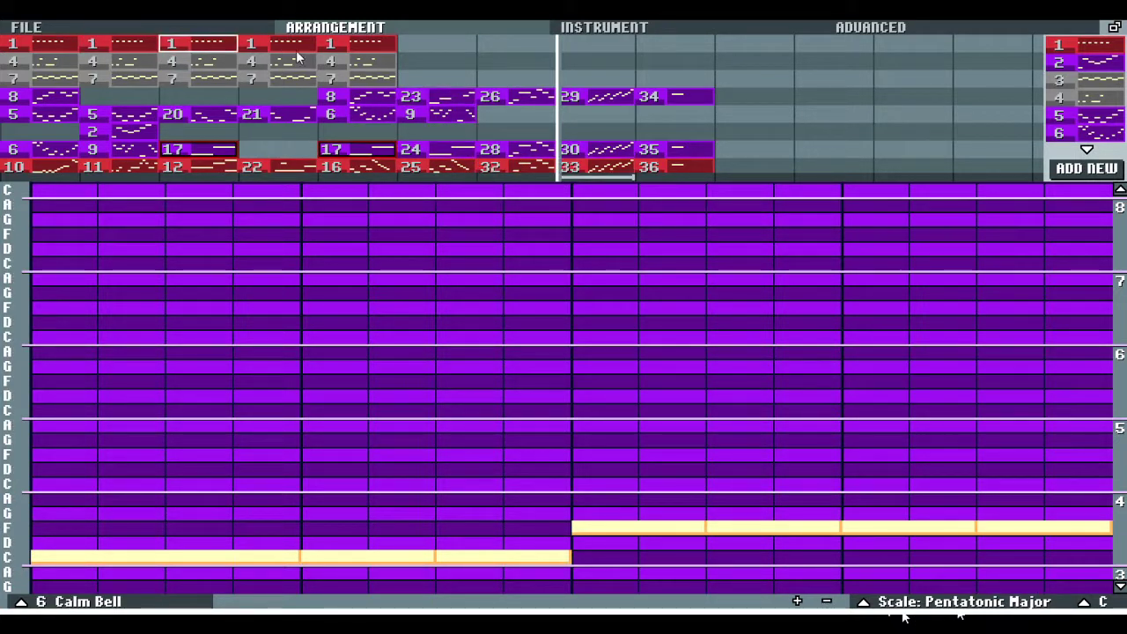
Step: Examine the notes, instruments and placement of patterns 5 and 6 in the earlier bars of the arrangement
{"action": "left_click", "coordinate": [5, 107]}
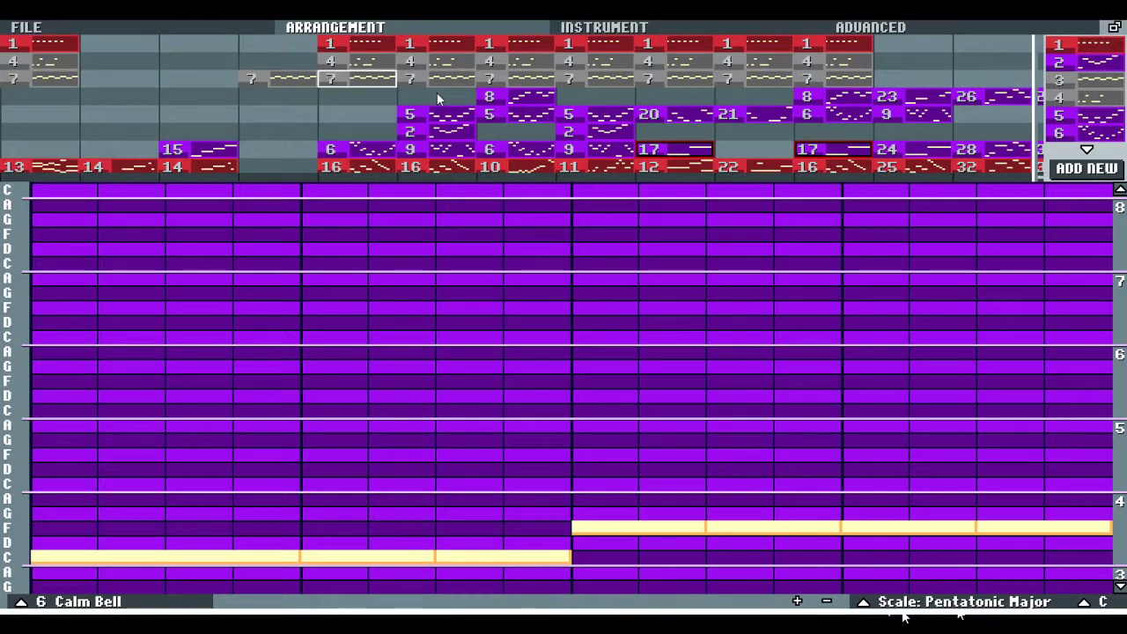
{"action": "left_click", "coordinate": [440, 114]}
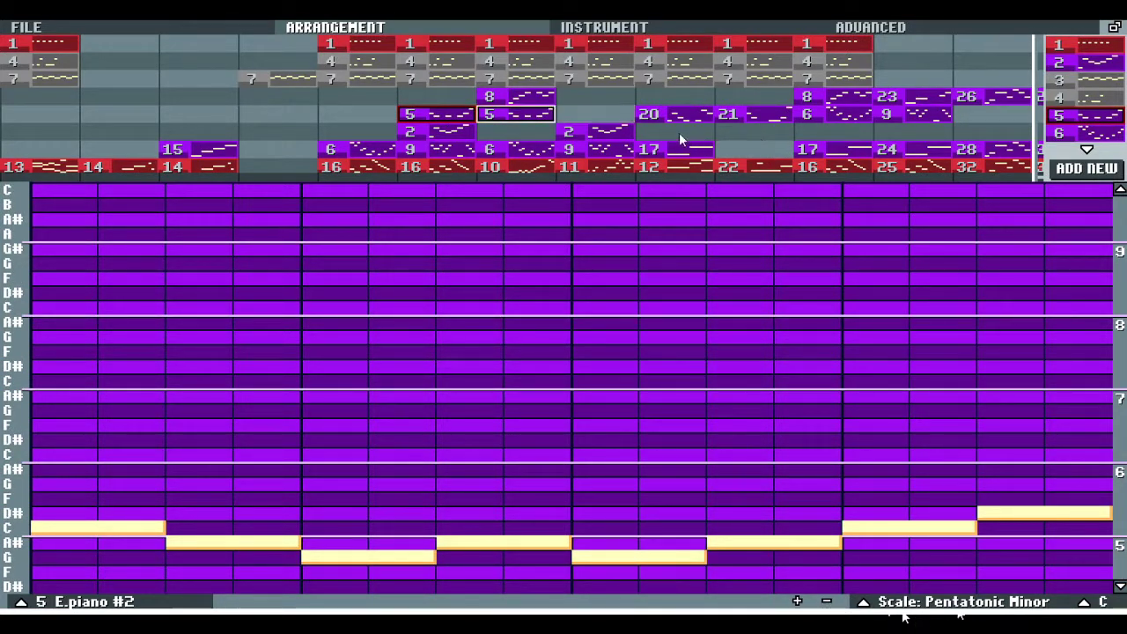
{"action": "left_click", "coordinate": [595, 114]}
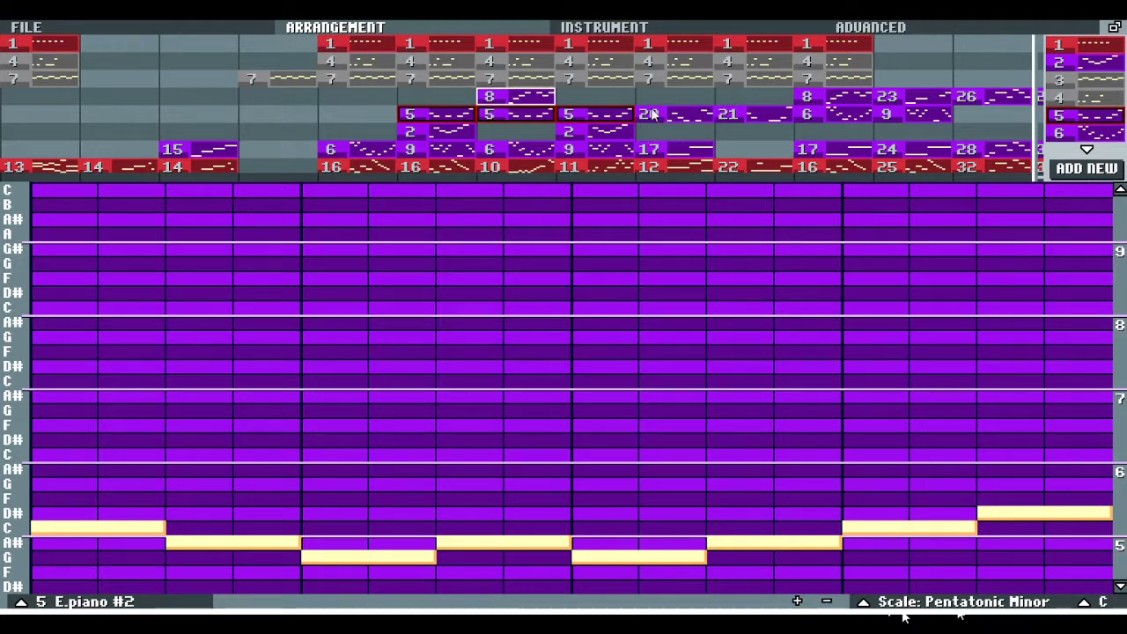
{"action": "left_click", "coordinate": [3, 114]}
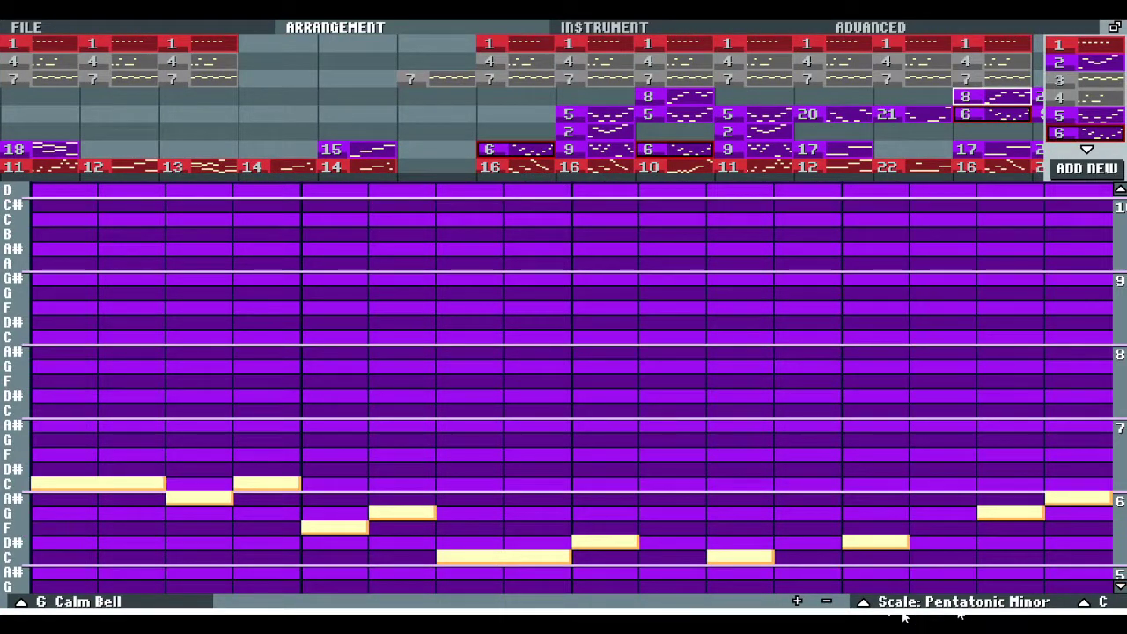
Step: Switch pattern 6's instrument to Trumpet and back to Calm Bell
{"action": "left_click", "coordinate": [88, 608]}
{"action": "left_click", "coordinate": [87, 605]}
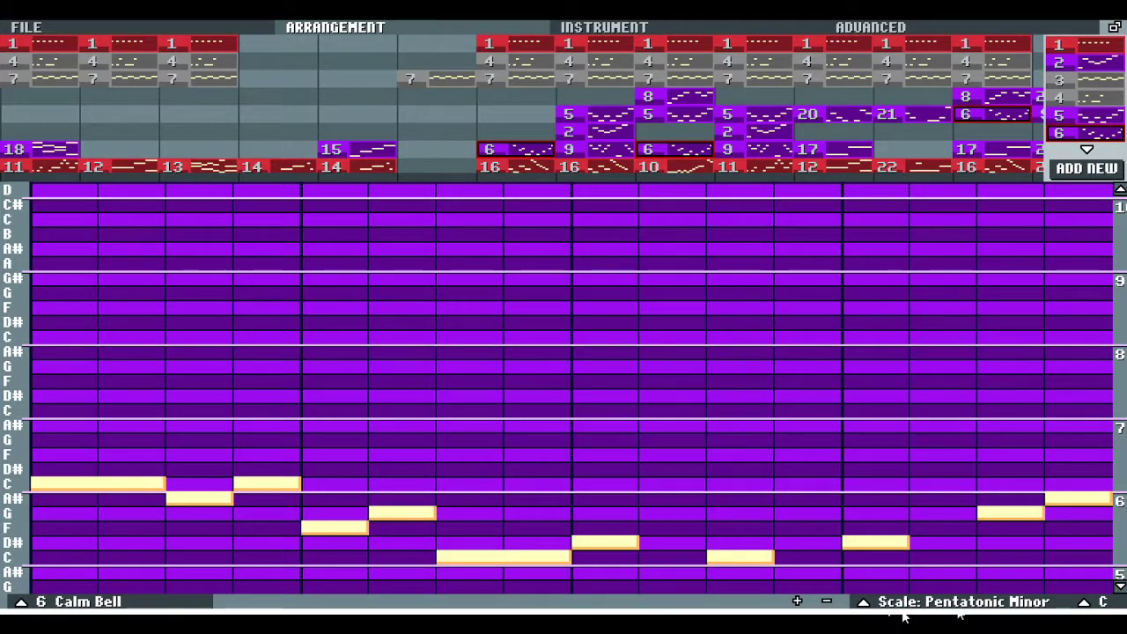
{"action": "left_click", "coordinate": [84, 601]}
{"action": "left_click", "coordinate": [60, 542]}
{"action": "left_click", "coordinate": [83, 601]}
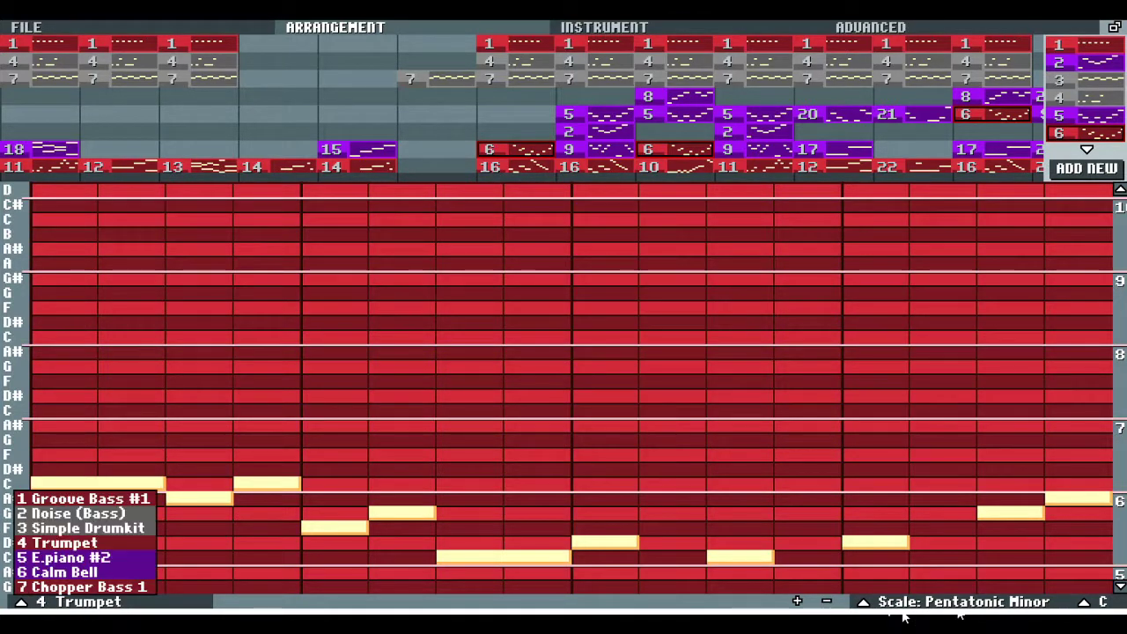
{"action": "left_click", "coordinate": [64, 572]}
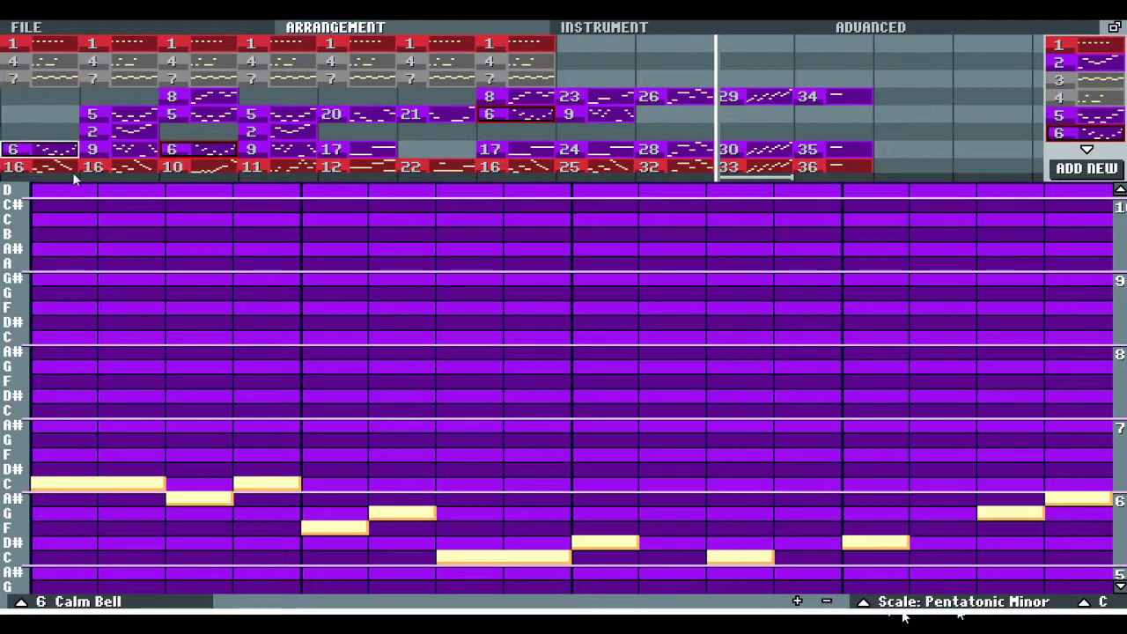
Step: Open pattern 20 from the arrangement and examine its notes and scale
{"action": "key", "text": "Down"}
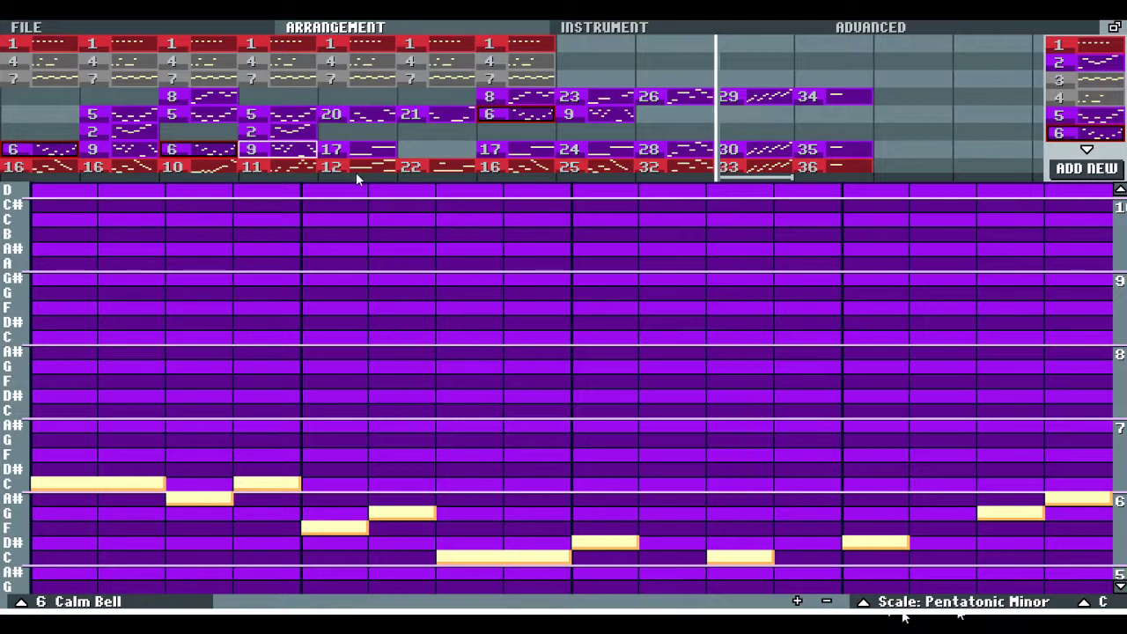
{"action": "key", "text": "Down"}
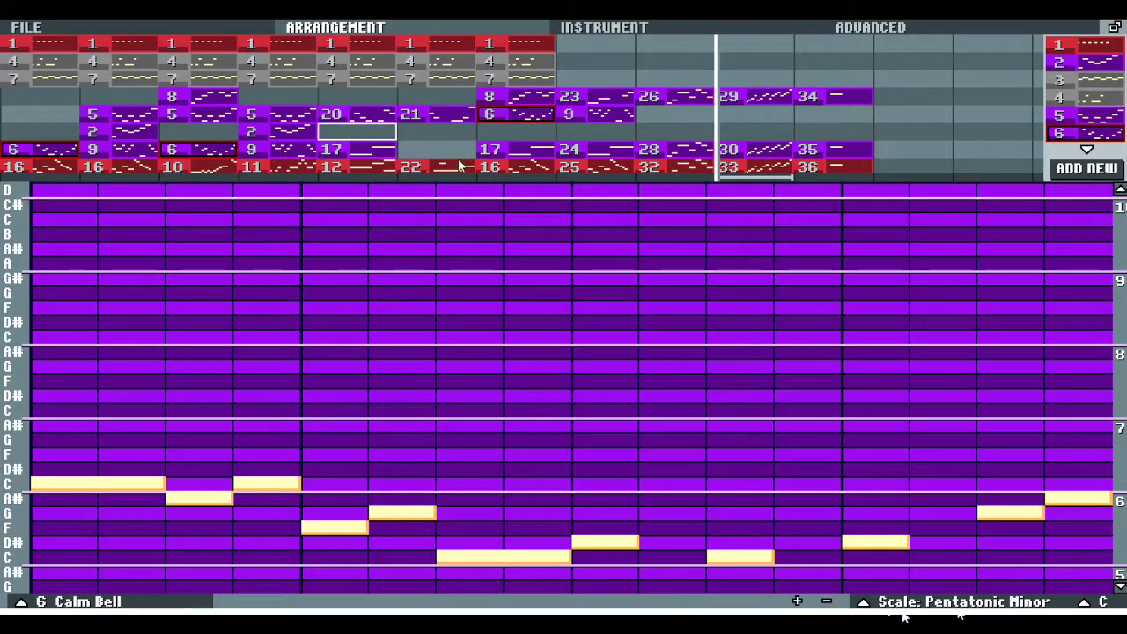
{"action": "left_click", "coordinate": [348, 113]}
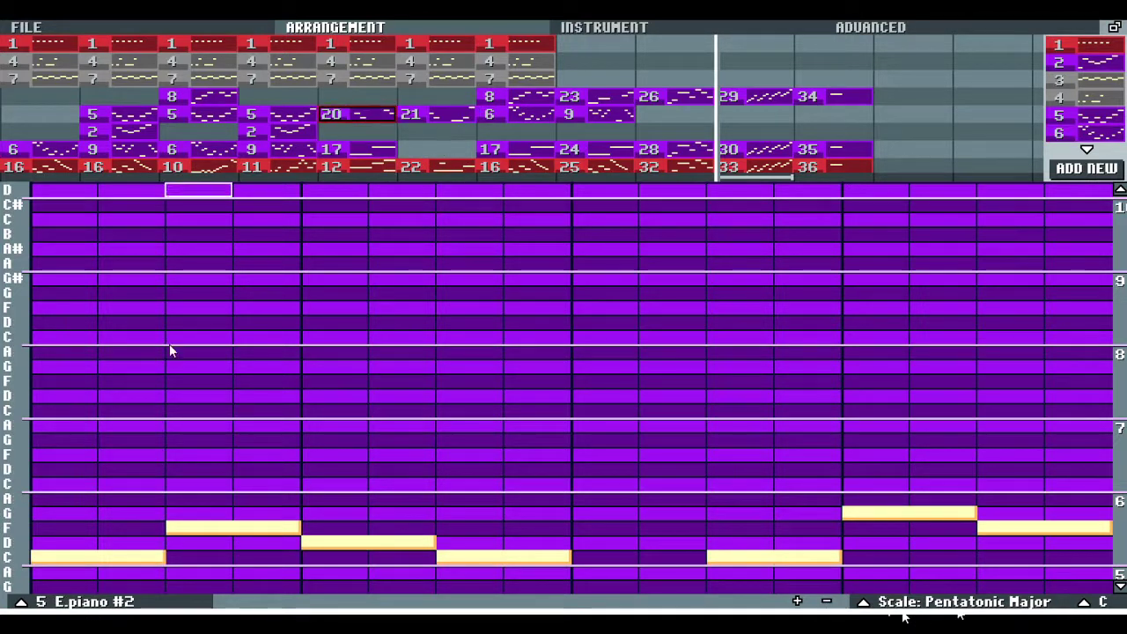
Step: Draw trial notes in pattern 20 and erase them again
{"action": "mouse_move", "coordinate": [130, 454]}
{"action": "left_mouse_down"}
{"action": "mouse_move", "coordinate": [130, 441]}
{"action": "mouse_move", "coordinate": [837, 323]}
{"action": "mouse_move", "coordinate": [943, 337]}
{"action": "mouse_move", "coordinate": [1013, 370]}
{"action": "mouse_move", "coordinate": [824, 420]}
{"action": "mouse_move", "coordinate": [634, 422]}
{"action": "mouse_move", "coordinate": [296, 390]}
{"action": "left_mouse_up"}
{"action": "right_click", "coordinate": [942, 337]}
{"action": "right_click", "coordinate": [295, 390]}
{"action": "right_click", "coordinate": [145, 570]}
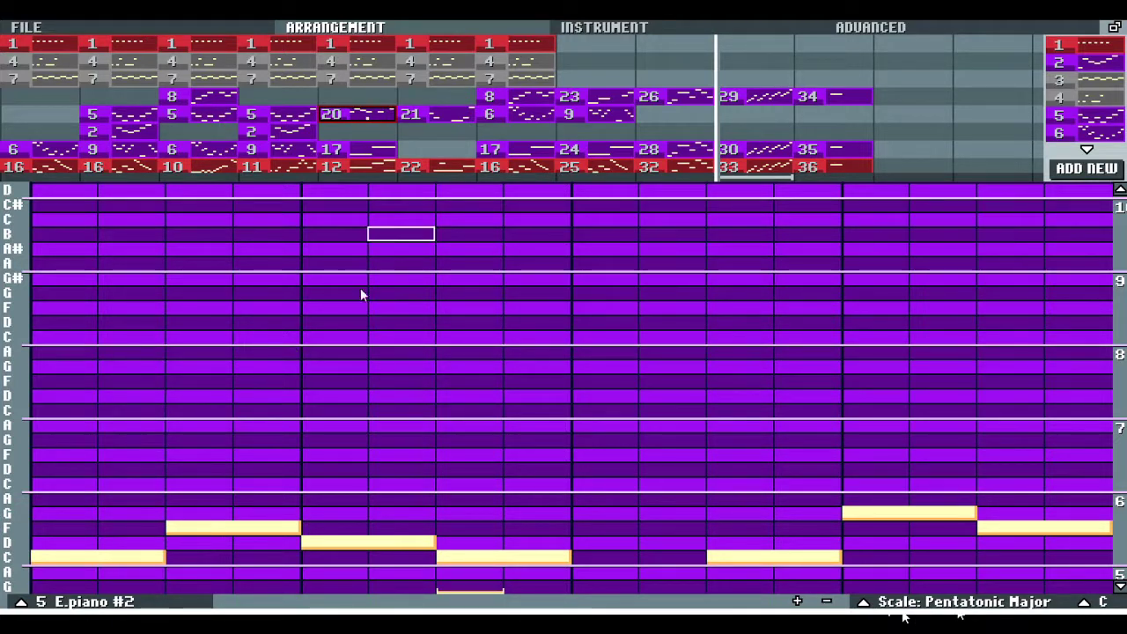
Step: Open drum pattern 7 and examine its notes and its placement across the arrangement
{"action": "left_click", "coordinate": [437, 114]}
{"action": "left_click", "coordinate": [437, 78]}
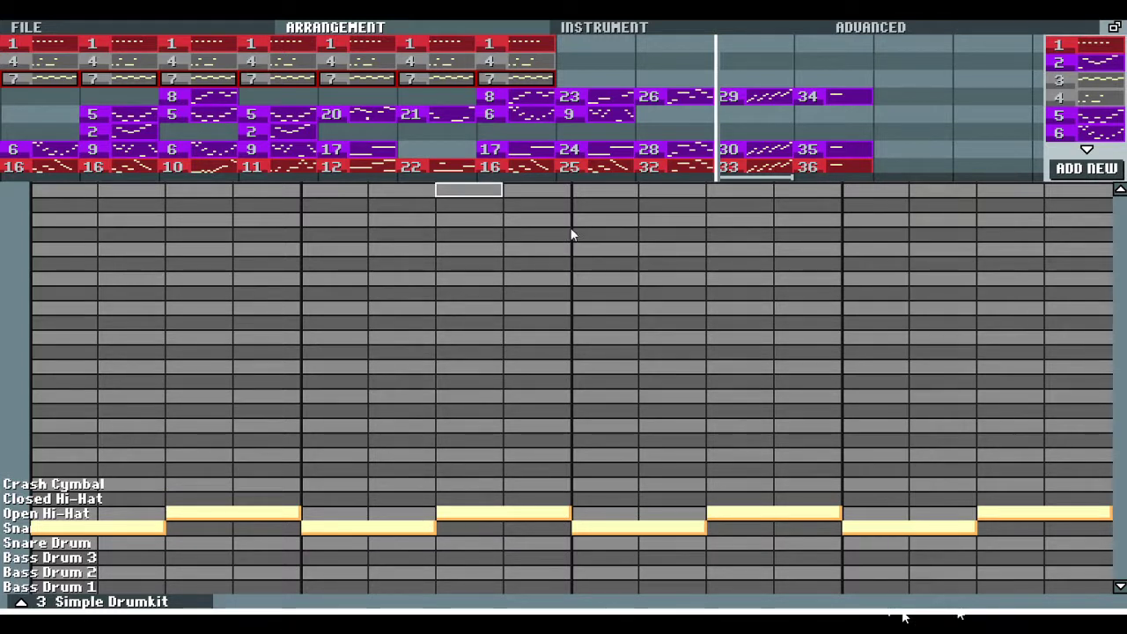
{"action": "left_click", "coordinate": [458, 177]}
{"action": "mouse_move", "coordinate": [3, 157]}
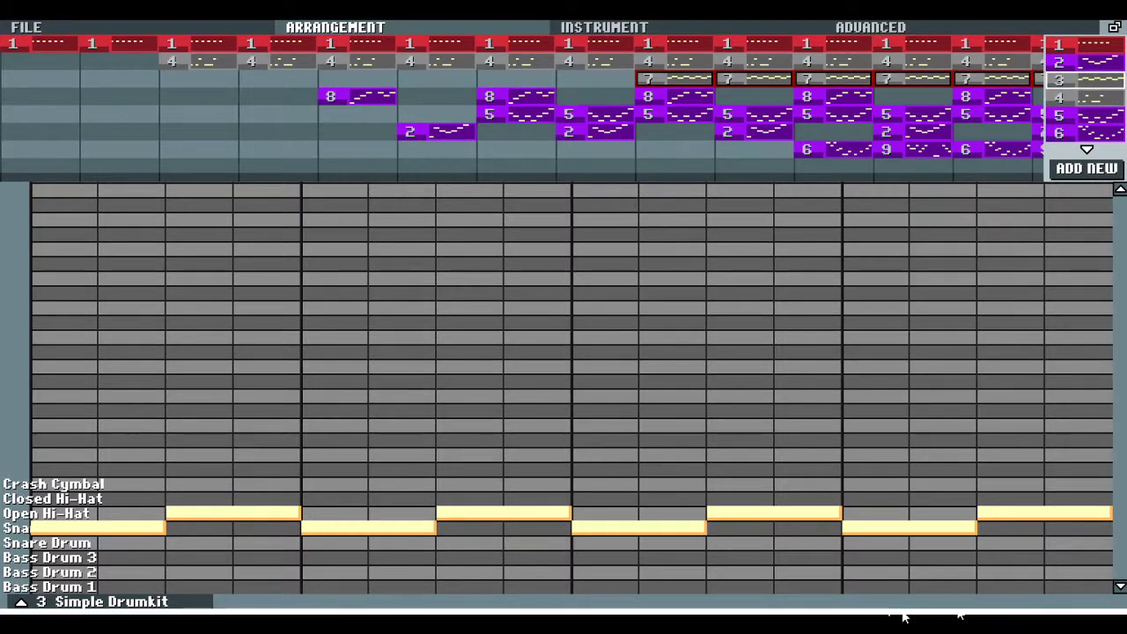
{"action": "left_click", "coordinate": [1037, 105]}
{"action": "left_click", "coordinate": [1037, 105]}
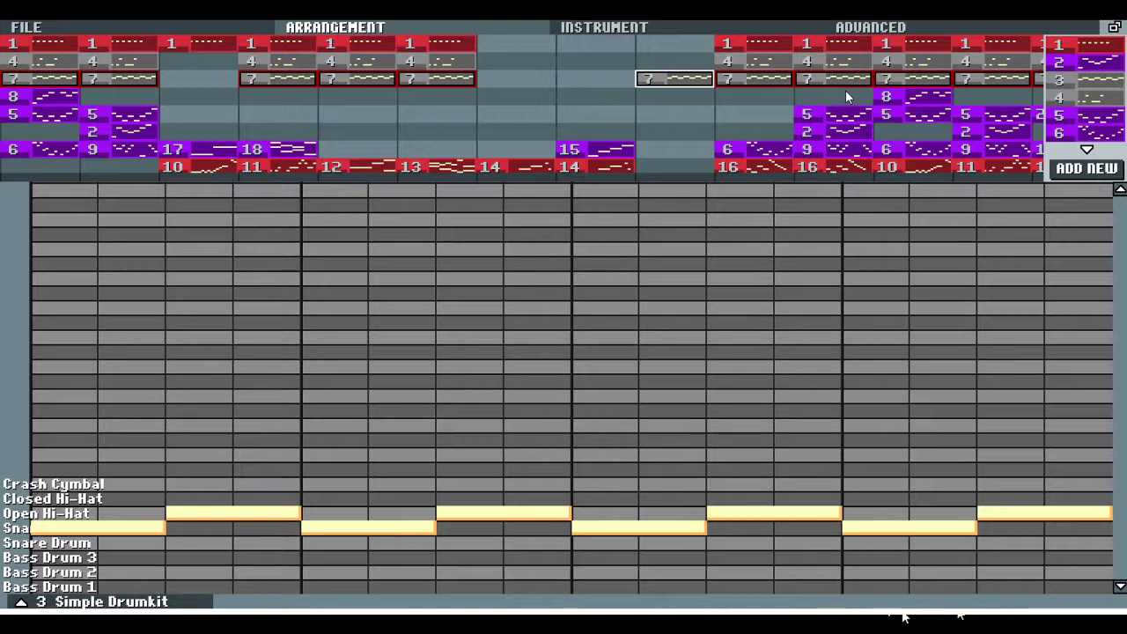
{"action": "left_click", "coordinate": [674, 79]}
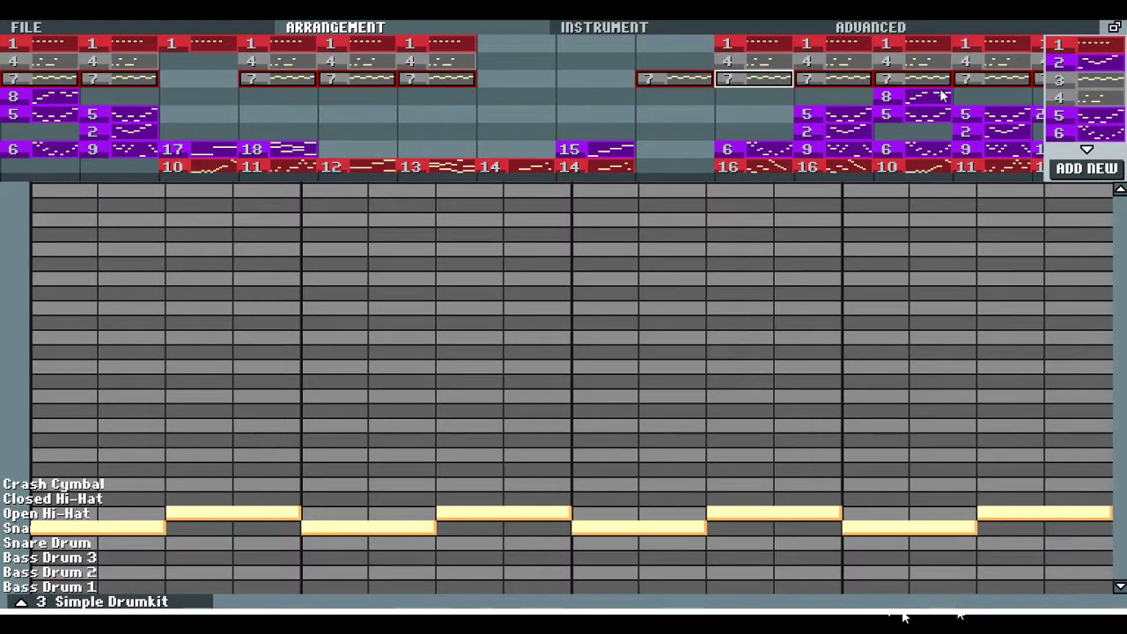
{"action": "left_click", "coordinate": [942, 48]}
Step: Compare the notes and instruments of patterns 5 and 9 in the repeated section of the arrangement
{"action": "left_click", "coordinate": [833, 131]}
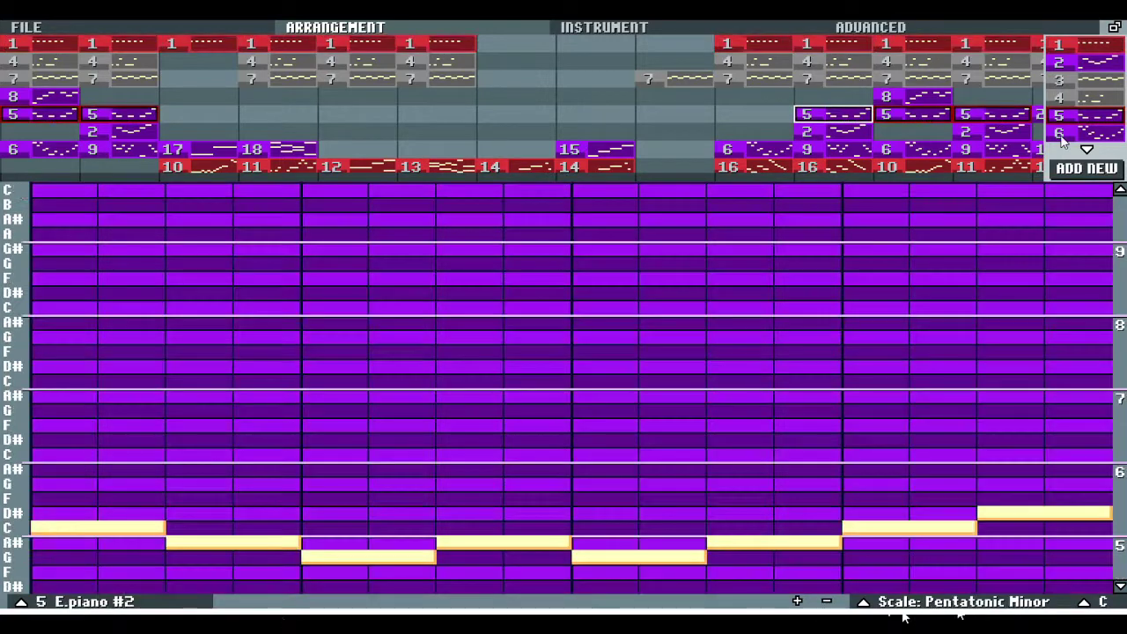
{"action": "left_click", "coordinate": [834, 148]}
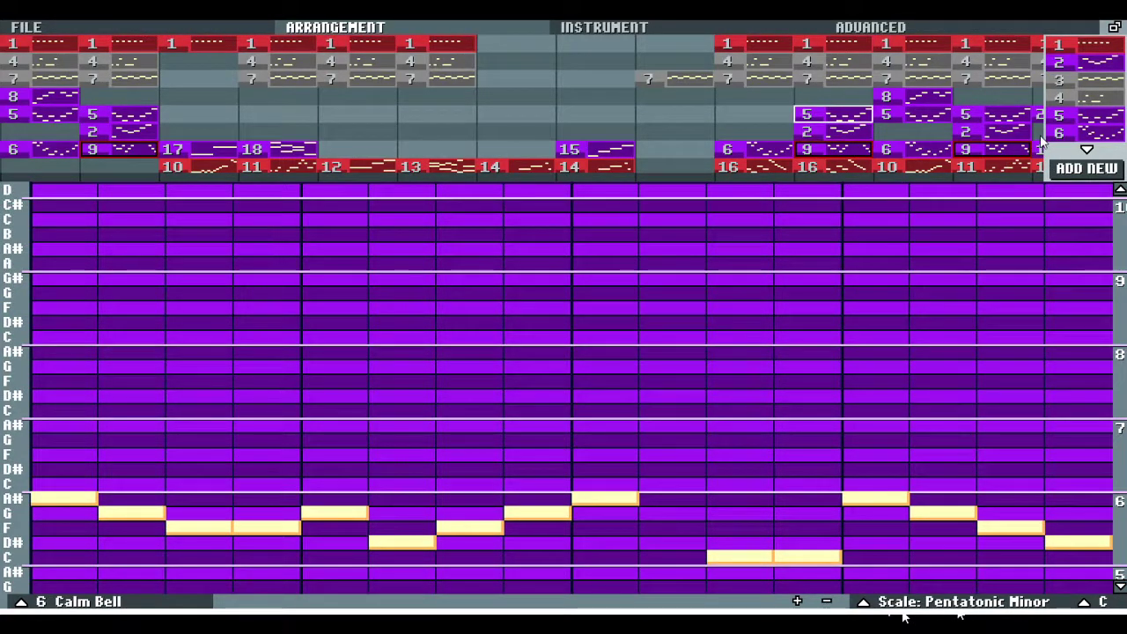
{"action": "left_click", "coordinate": [833, 114]}
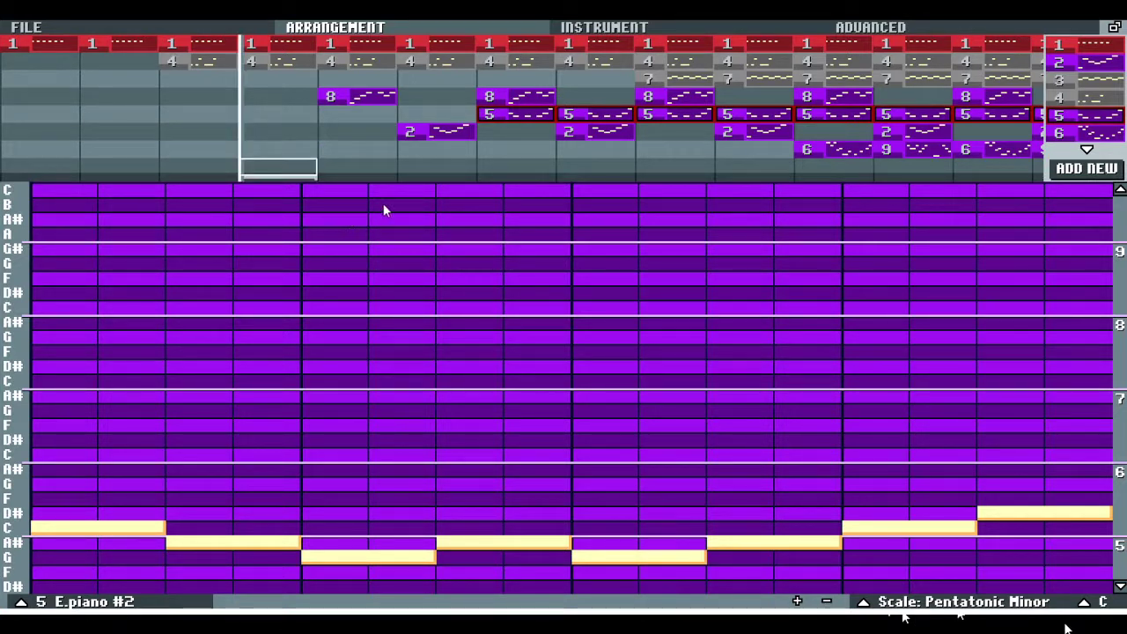
Step: Extend playback to the whole song and view the song's file, pattern length and BPM settings
{"action": "double_click", "coordinate": [12, 178]}
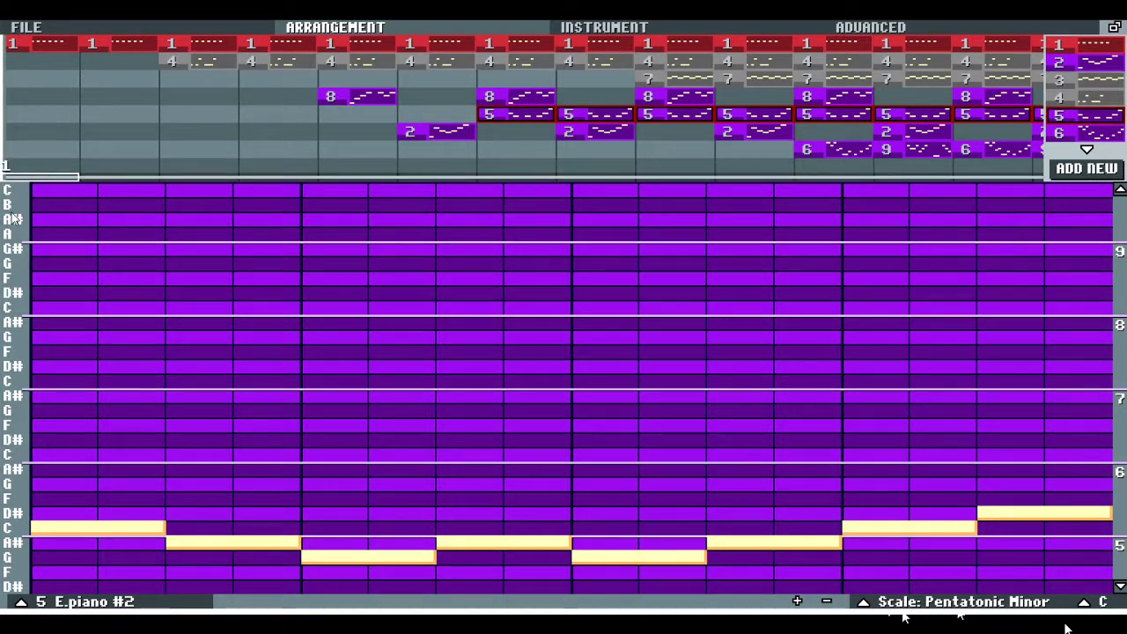
{"action": "left_click", "coordinate": [1080, 25]}
{"action": "left_click", "coordinate": [528, 30]}
{"action": "left_click", "coordinate": [335, 26]}
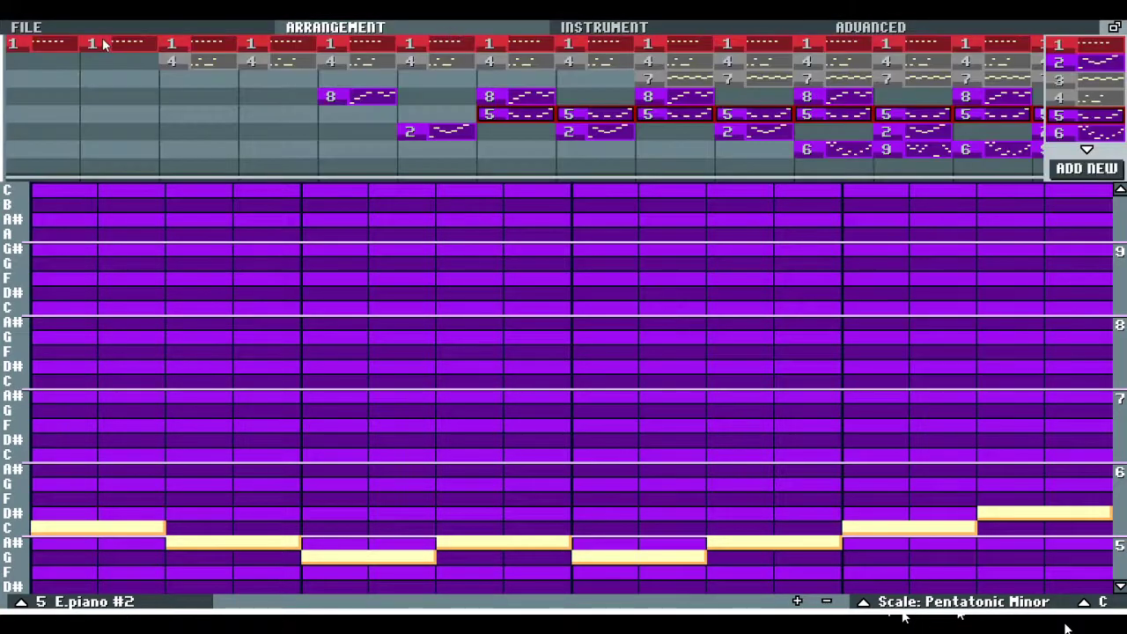
{"action": "left_click", "coordinate": [110, 31]}
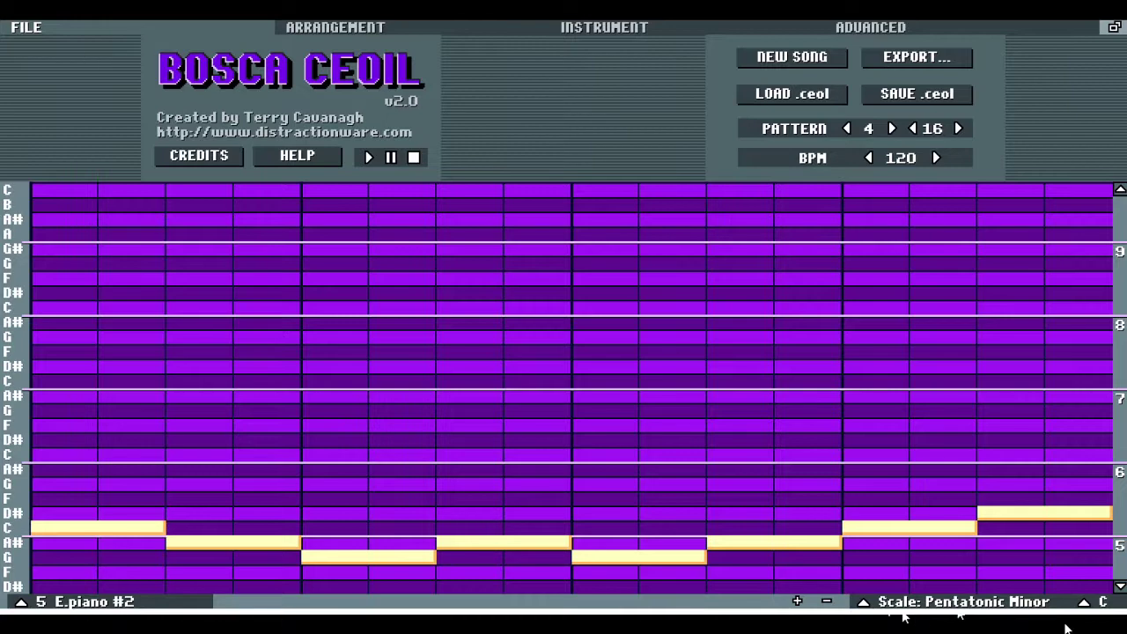
{"action": "left_click", "coordinate": [408, 26]}
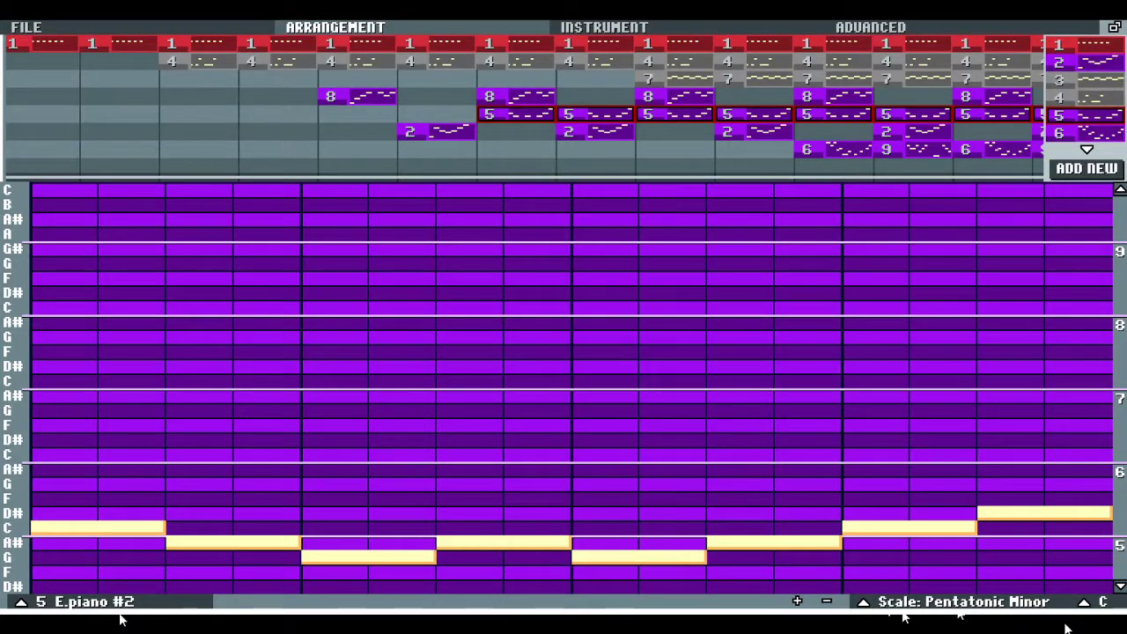
Step: View the instrument choices for pattern 5 and examine the notes of patterns 4 and 8
{"action": "left_click", "coordinate": [121, 616]}
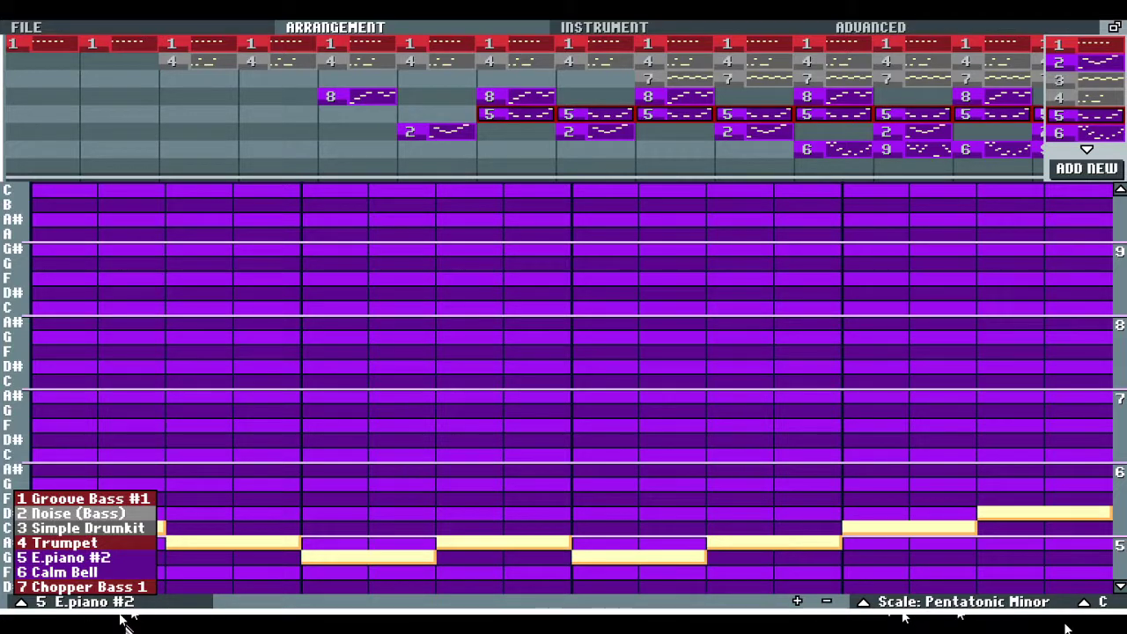
{"action": "left_click", "coordinate": [286, 69]}
{"action": "left_click", "coordinate": [287, 68]}
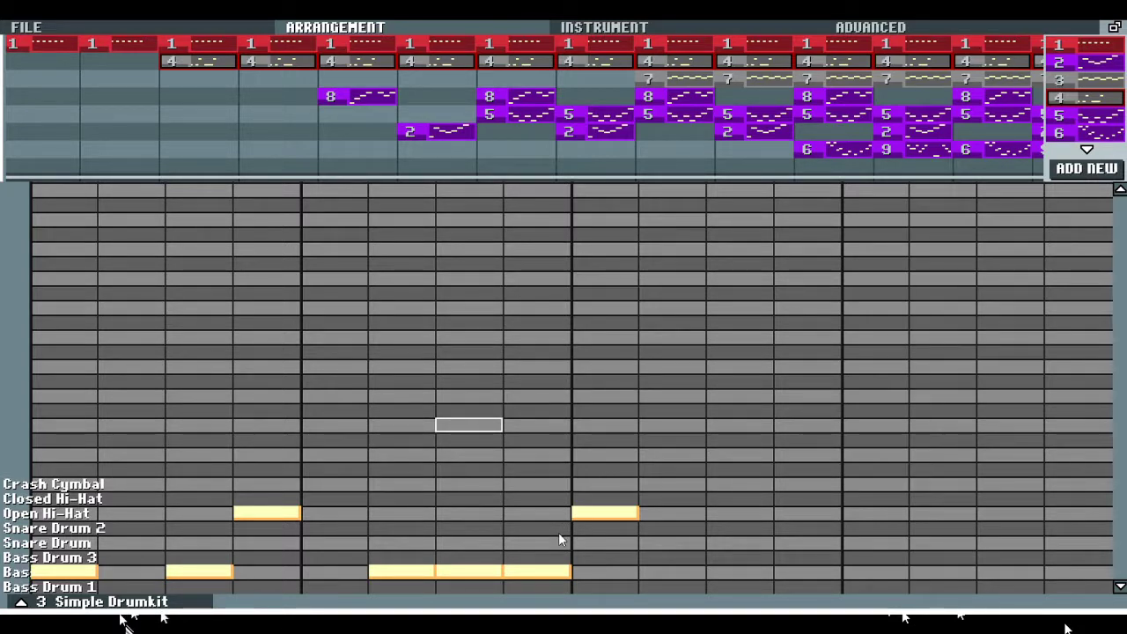
{"action": "key", "text": "Down"}
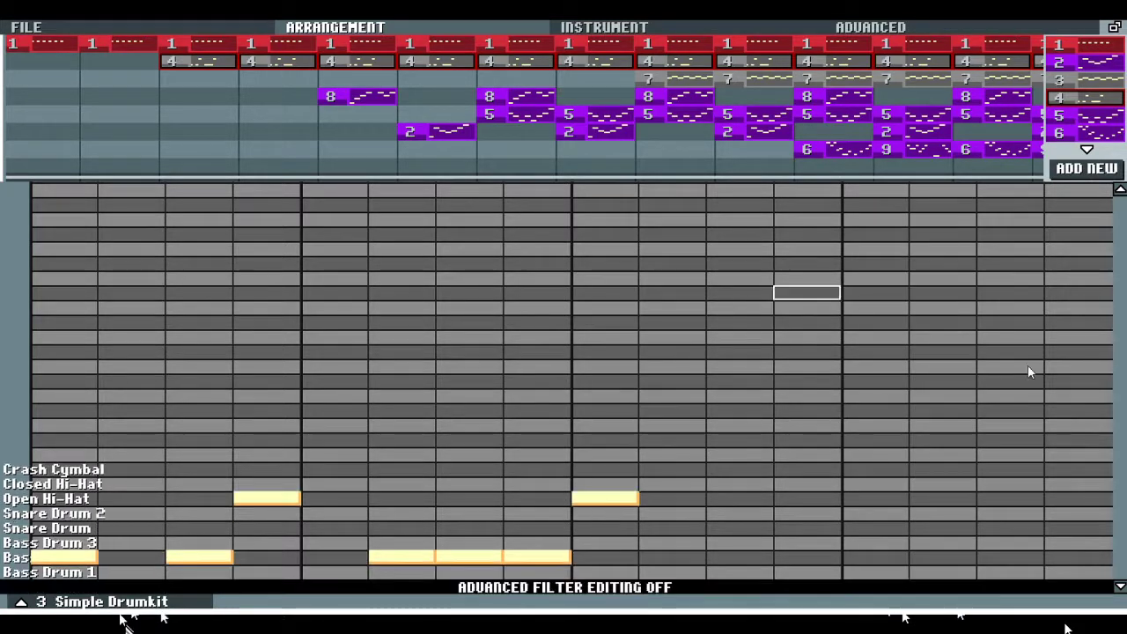
{"action": "scroll", "coordinate": [1028, 365], "scroll_direction": "up", "scroll_amount": 1}
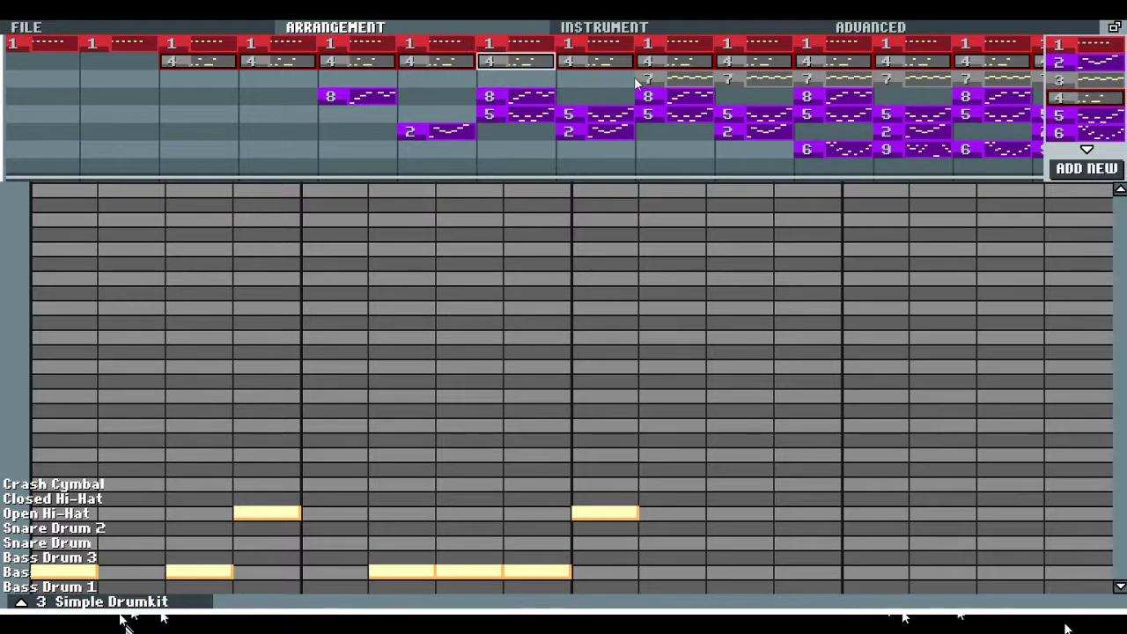
{"action": "key", "text": "Down"}
{"action": "key", "text": "Down"}
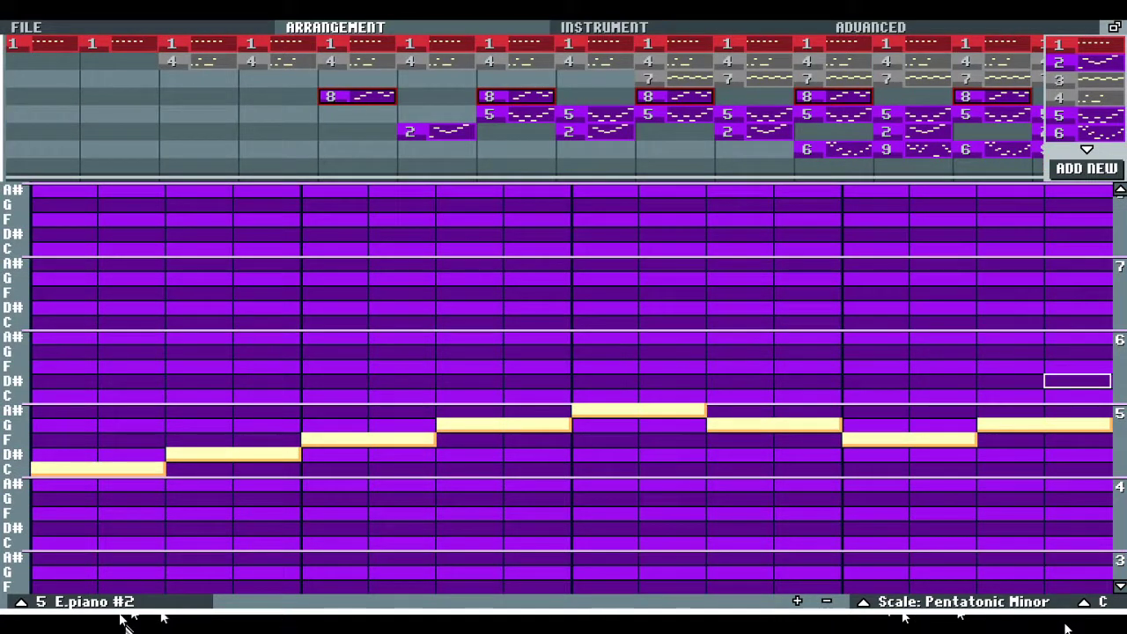
{"action": "scroll", "coordinate": [969, 367], "scroll_direction": "up", "scroll_amount": 2}
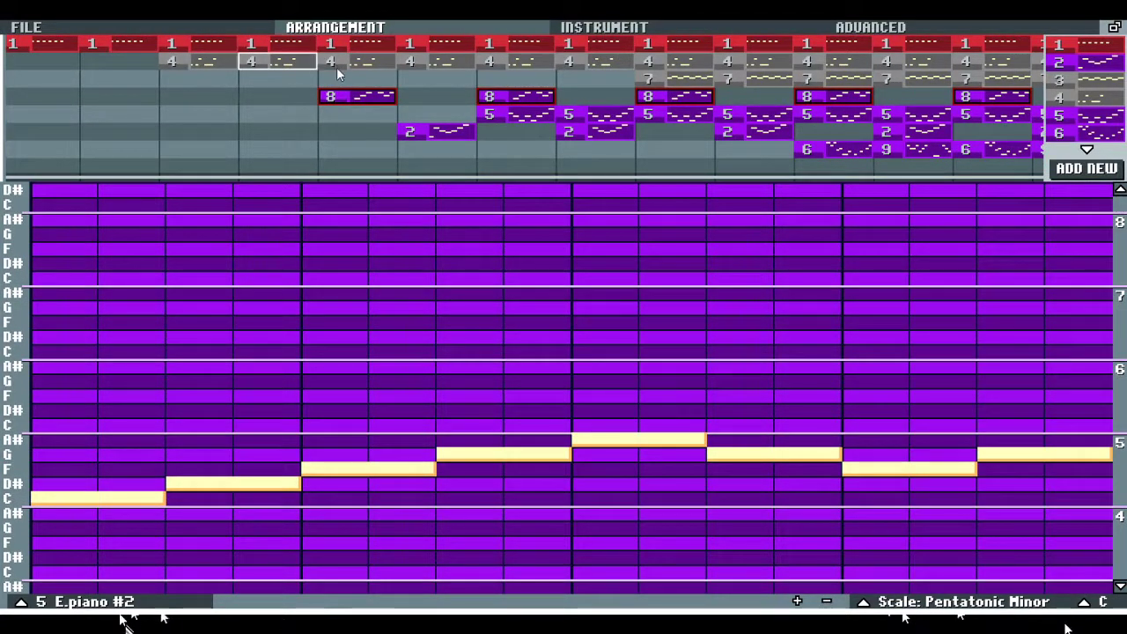
Step: Open drum pattern 4 and add a Crash Cymbal hit in cell 2 and Closed Hi-Hat hits in cells 11 to 15
{"action": "left_click", "coordinate": [337, 63]}
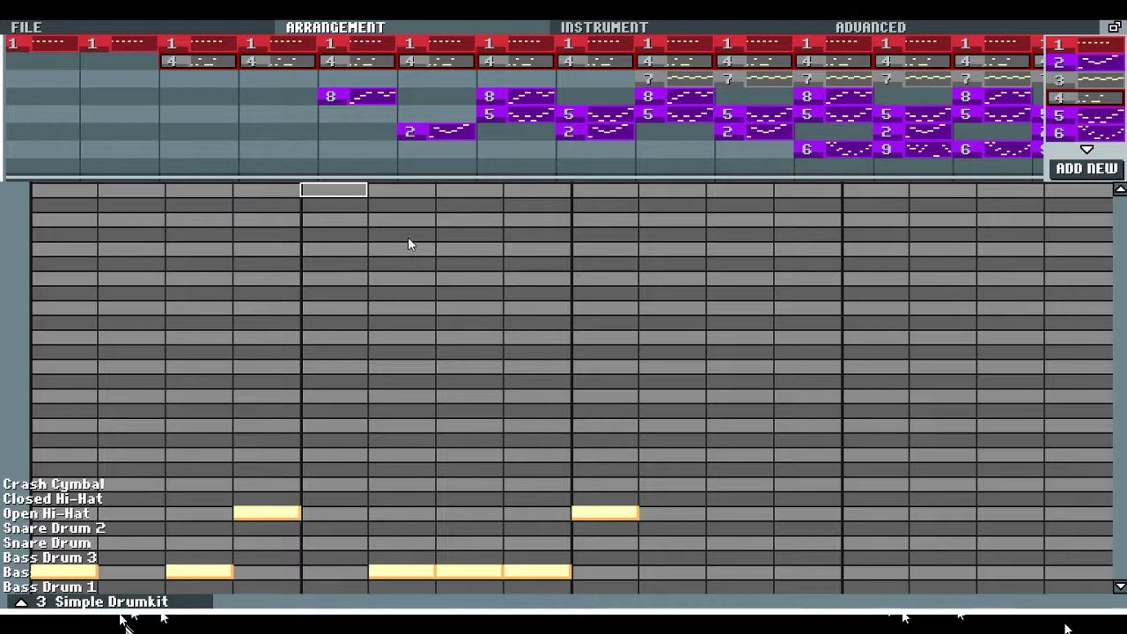
{"action": "scroll", "coordinate": [408, 244], "scroll_direction": "down", "scroll_amount": 1}
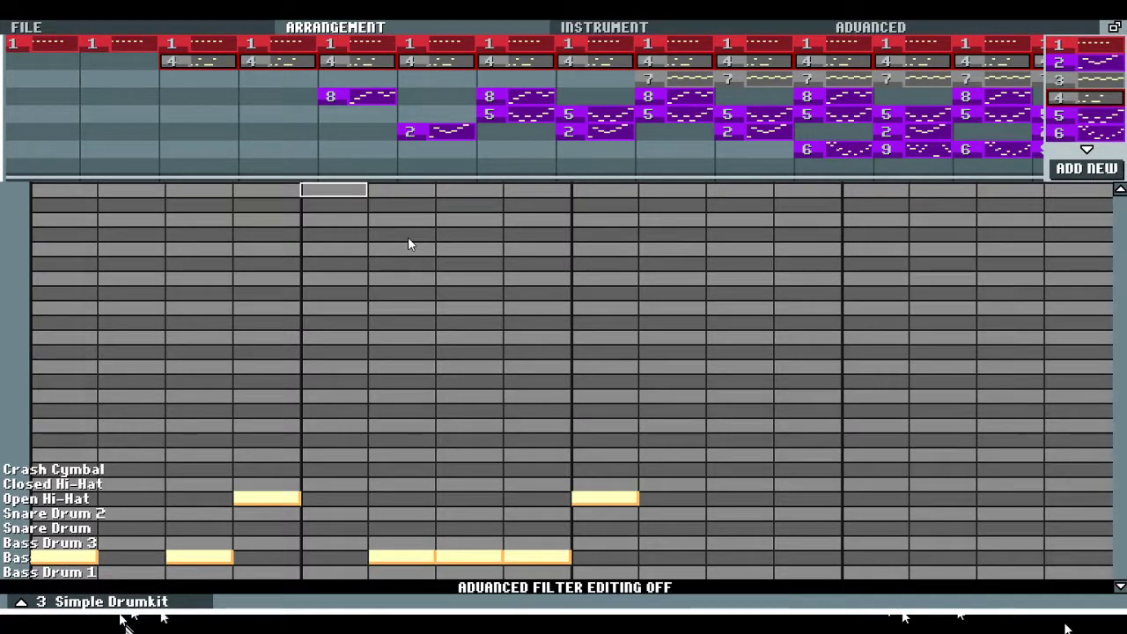
{"action": "scroll", "coordinate": [407, 244], "scroll_direction": "up", "scroll_amount": 1}
{"action": "scroll", "coordinate": [408, 244], "scroll_direction": "down", "scroll_amount": 1}
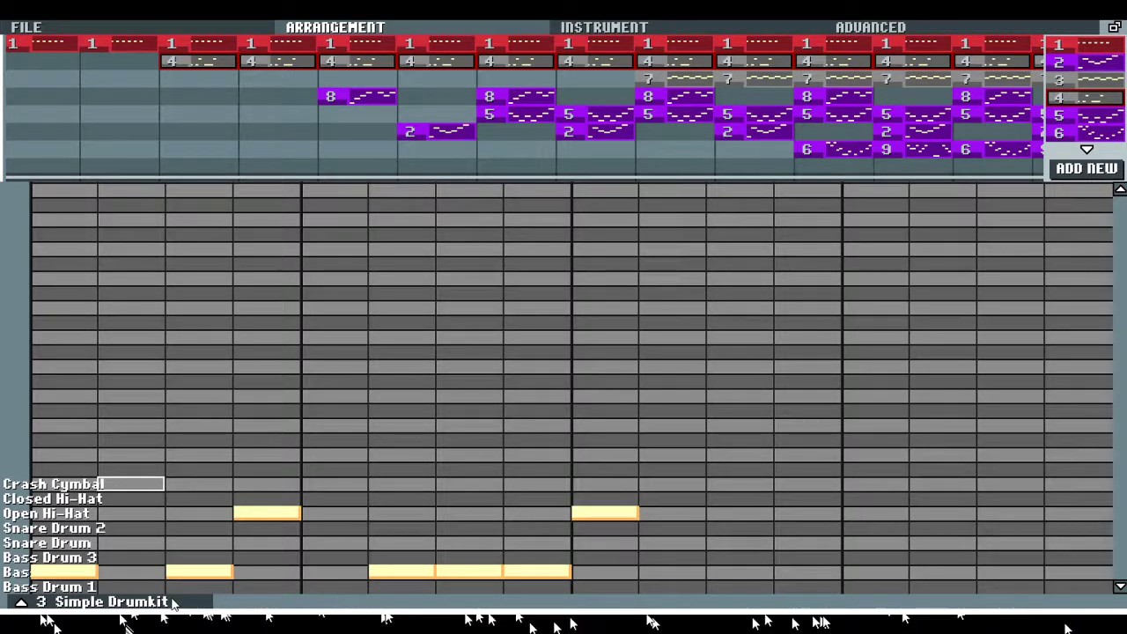
{"action": "left_click", "coordinate": [131, 483]}
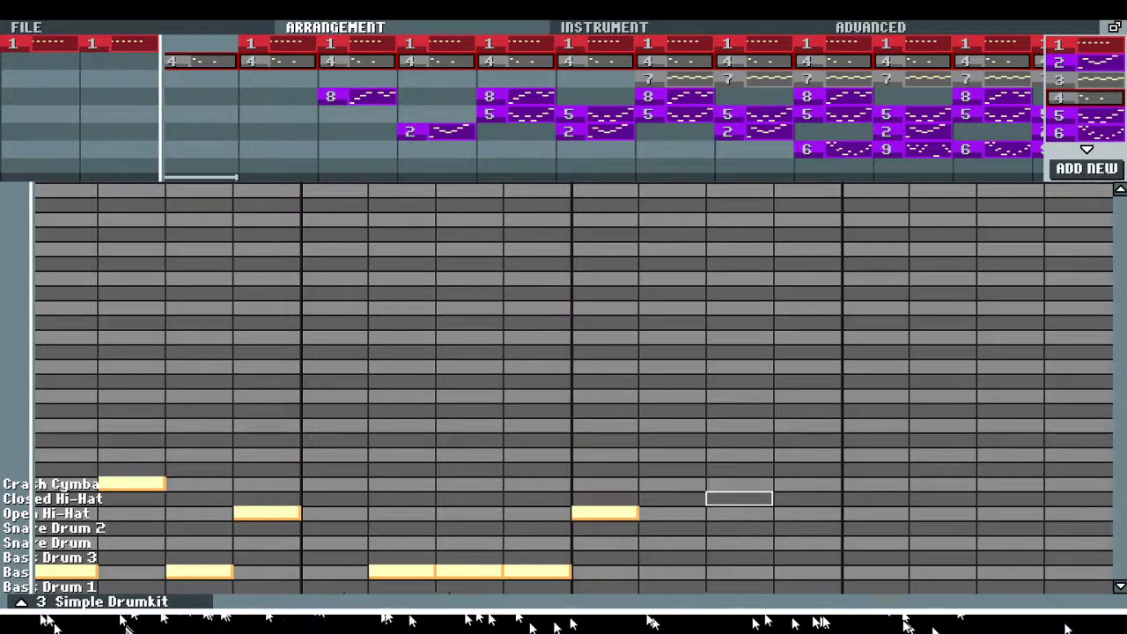
{"action": "mouse_move", "coordinate": [740, 498]}
{"action": "left_mouse_down"}
{"action": "mouse_move", "coordinate": [875, 498]}
{"action": "mouse_move", "coordinate": [943, 483]}
{"action": "mouse_move", "coordinate": [1010, 499]}
{"action": "left_mouse_up"}
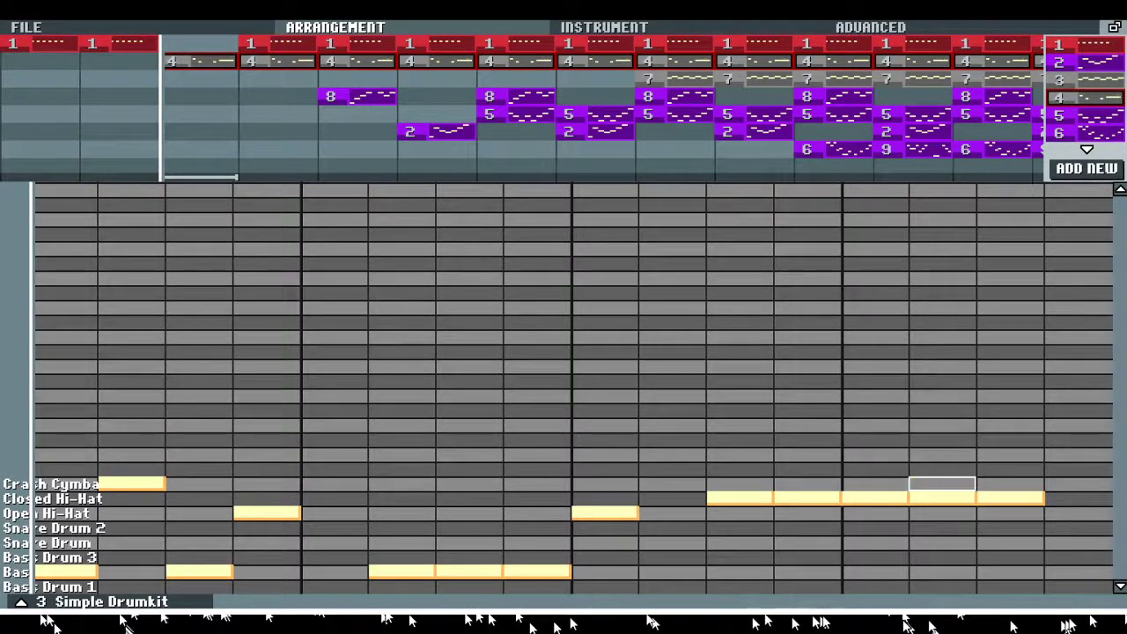
{"action": "key", "text": "space"}
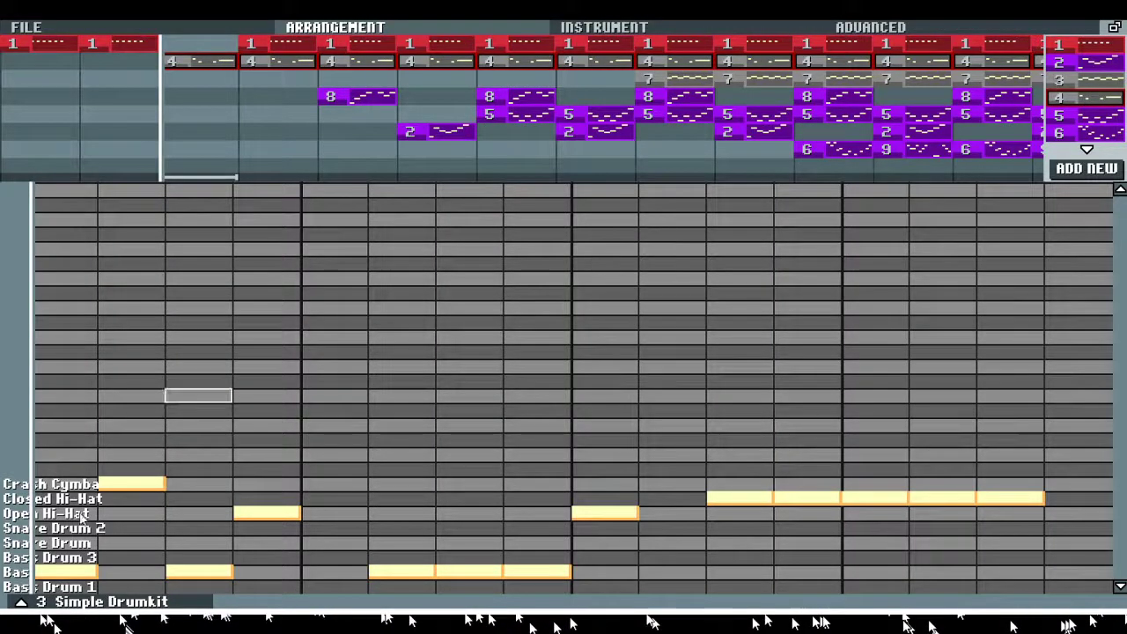
Step: Erase the added Crash Cymbal and Closed Hi-Hat hits from pattern 4
{"action": "right_click", "coordinate": [132, 484]}
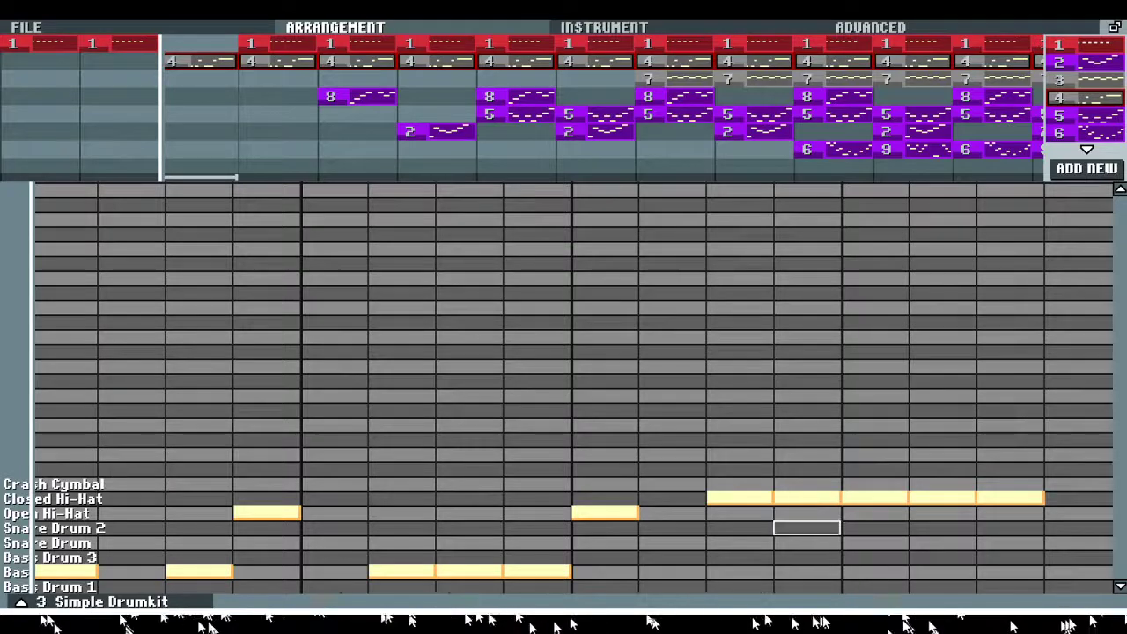
{"action": "right_click", "coordinate": [739, 499]}
{"action": "right_click", "coordinate": [875, 499]}
{"action": "right_click", "coordinate": [1010, 499]}
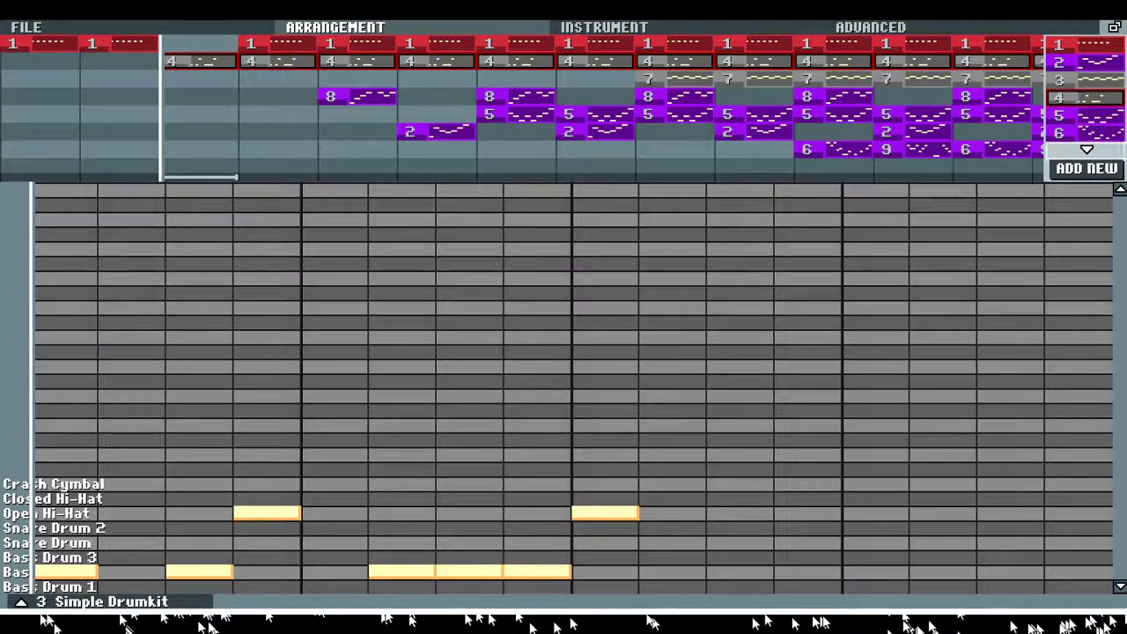
Step: Repeatedly duplicate the Calm Bell pattern blocks in the arrangement as new pattern variations until the pattern list reaches 69
{"action": "scroll", "coordinate": [1085, 97], "scroll_direction": "down", "scroll_amount": 10}
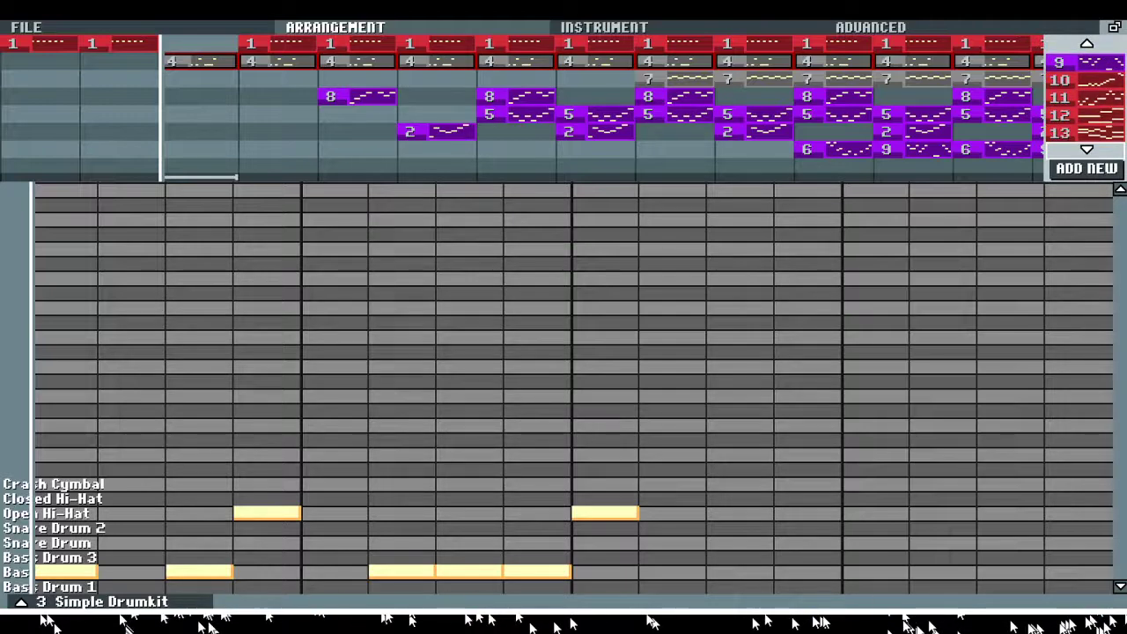
{"action": "scroll", "coordinate": [1085, 97], "scroll_direction": "down", "scroll_amount": 11}
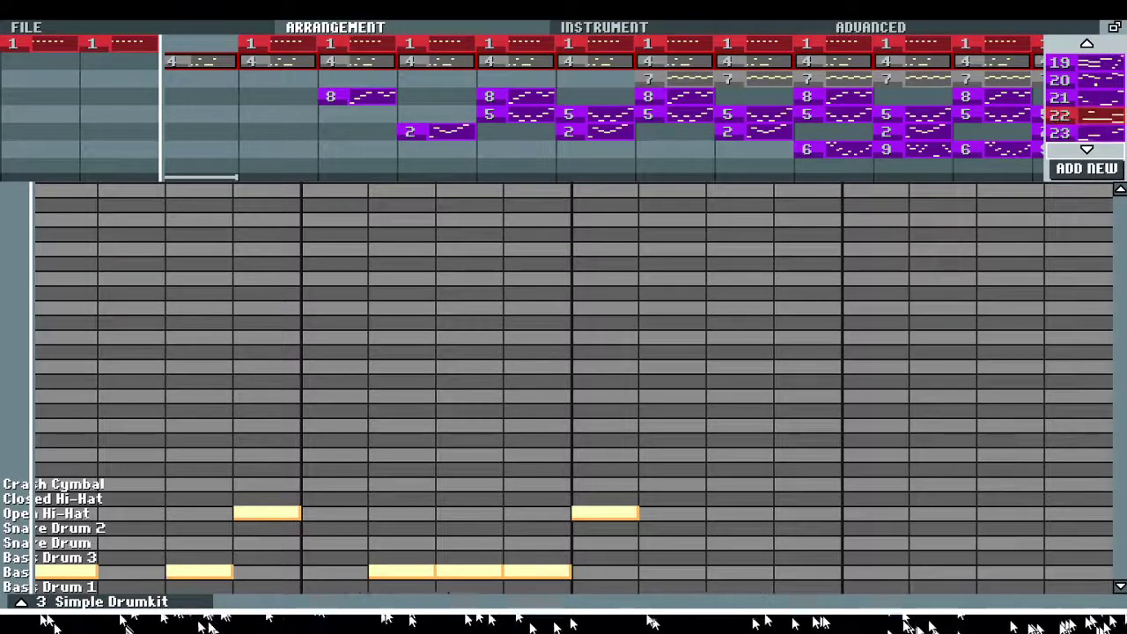
{"action": "scroll", "coordinate": [1085, 97], "scroll_direction": "down", "scroll_amount": 10}
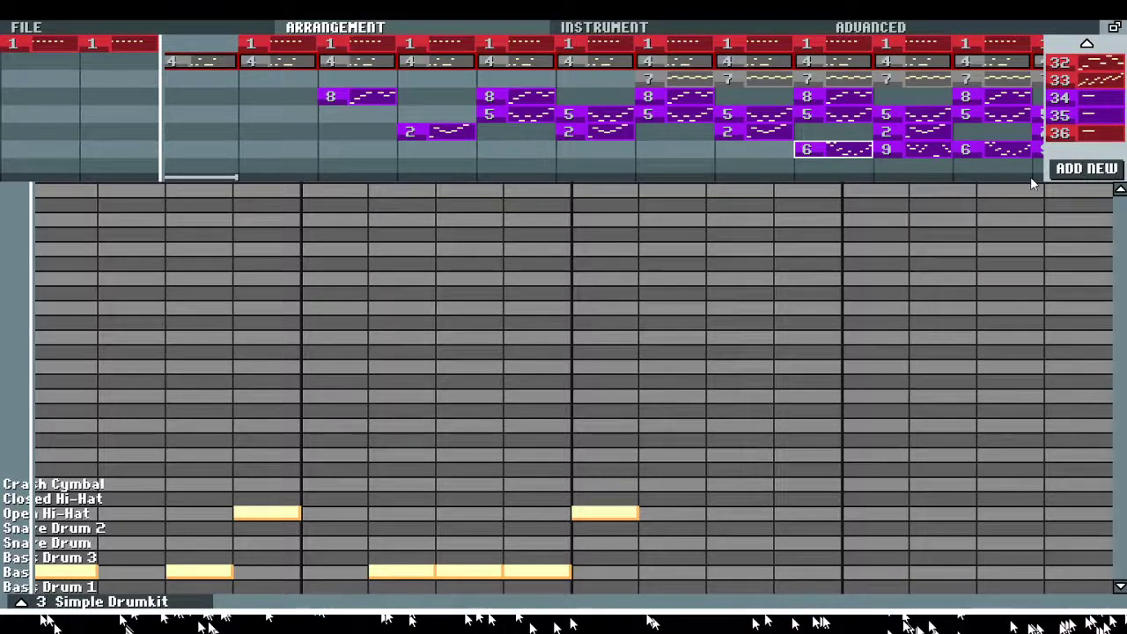
{"action": "middle_click", "coordinate": [828, 148]}
{"action": "middle_click", "coordinate": [828, 148]}
{"action": "middle_click", "coordinate": [828, 148]}
{"action": "middle_click", "coordinate": [828, 148]}
{"action": "middle_click", "coordinate": [828, 148]}
{"action": "middle_click", "coordinate": [828, 148]}
{"action": "middle_click", "coordinate": [828, 148]}
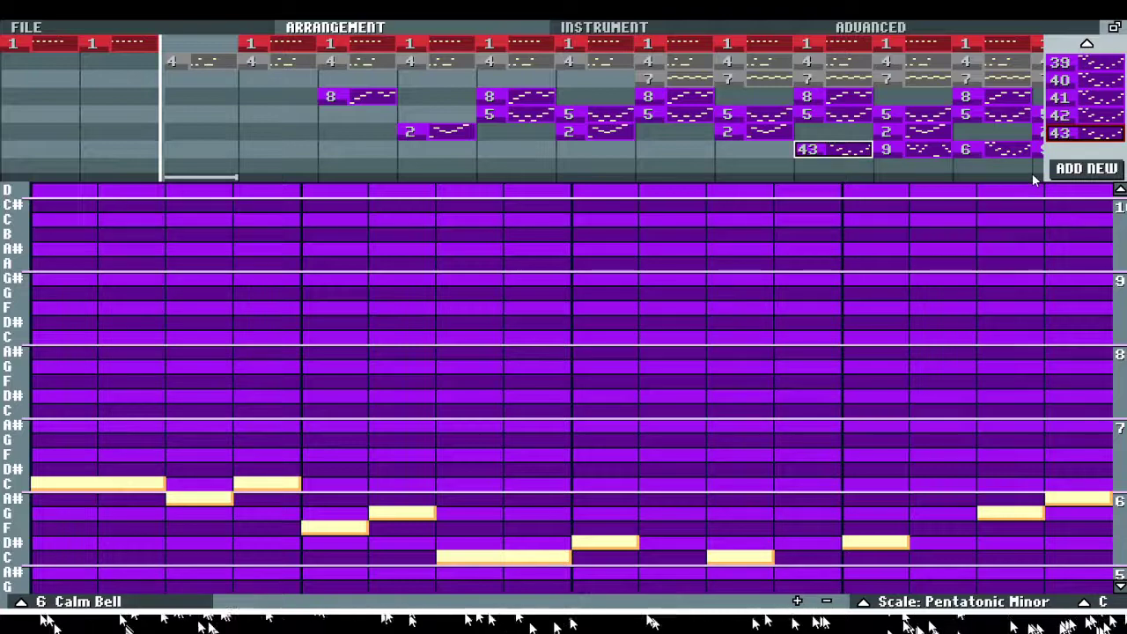
{"action": "middle_click", "coordinate": [828, 147]}
{"action": "middle_click", "coordinate": [828, 148]}
{"action": "middle_click", "coordinate": [828, 148]}
{"action": "middle_click", "coordinate": [828, 148]}
{"action": "middle_click", "coordinate": [828, 148]}
{"action": "middle_click", "coordinate": [828, 148]}
{"action": "middle_click", "coordinate": [827, 148]}
{"action": "middle_click", "coordinate": [827, 148]}
{"action": "middle_click", "coordinate": [828, 148]}
{"action": "scroll", "coordinate": [828, 148], "scroll_direction": "down", "scroll_amount": 1}
{"action": "middle_click", "coordinate": [828, 148]}
{"action": "scroll", "coordinate": [828, 148], "scroll_direction": "up", "scroll_amount": 1}
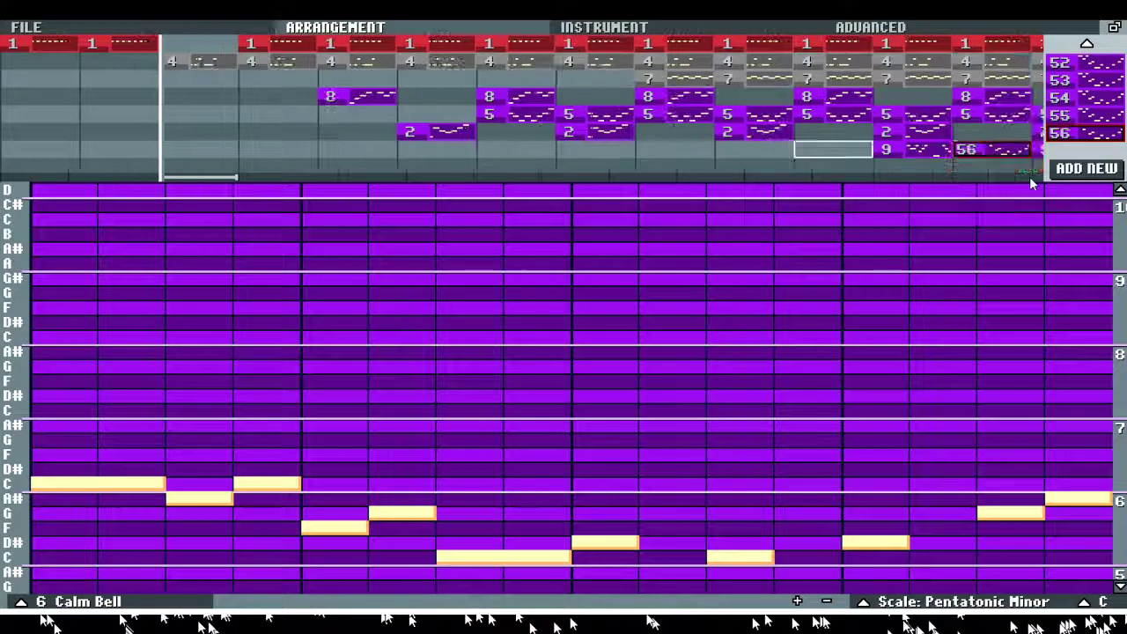
{"action": "scroll", "coordinate": [828, 148], "scroll_direction": "down", "scroll_amount": 1}
{"action": "middle_click", "coordinate": [828, 148]}
{"action": "middle_click", "coordinate": [827, 148]}
{"action": "scroll", "coordinate": [827, 148], "scroll_direction": "down", "scroll_amount": 1}
{"action": "middle_click", "coordinate": [828, 148]}
{"action": "scroll", "coordinate": [828, 148], "scroll_direction": "up", "scroll_amount": 1}
{"action": "middle_click", "coordinate": [837, 148]}
{"action": "scroll", "coordinate": [837, 148], "scroll_direction": "up", "scroll_amount": 1}
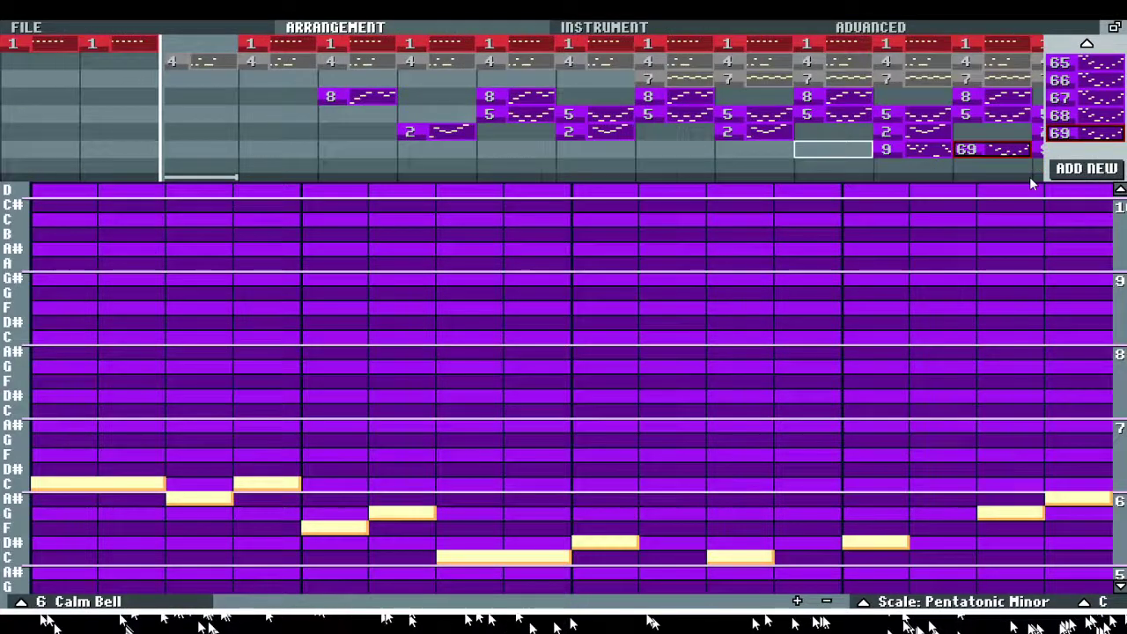
{"action": "scroll", "coordinate": [837, 148], "scroll_direction": "down", "scroll_amount": 1}
{"action": "middle_click", "coordinate": [837, 148]}
{"action": "scroll", "coordinate": [837, 148], "scroll_direction": "down", "scroll_amount": 1}
{"action": "scroll", "coordinate": [1032, 172], "scroll_direction": "down", "scroll_amount": 1}
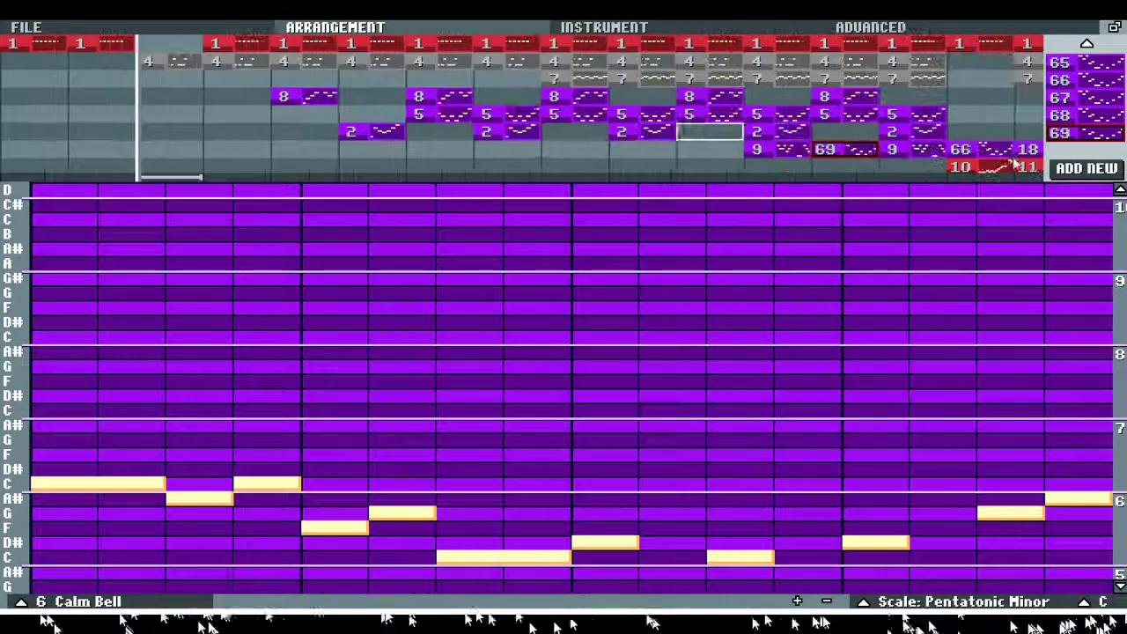
{"action": "scroll", "coordinate": [1032, 172], "scroll_direction": "up", "scroll_amount": 1}
{"action": "scroll", "coordinate": [1029, 97], "scroll_direction": "up", "scroll_amount": 2}
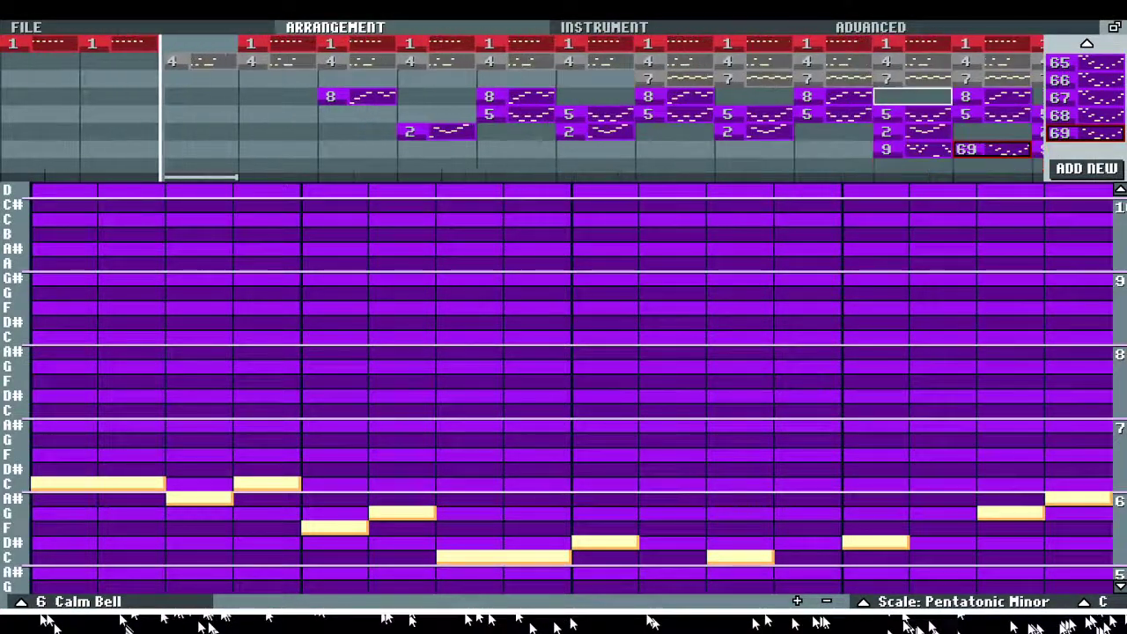
{"action": "scroll", "coordinate": [1004, 151], "scroll_direction": "down", "scroll_amount": 2}
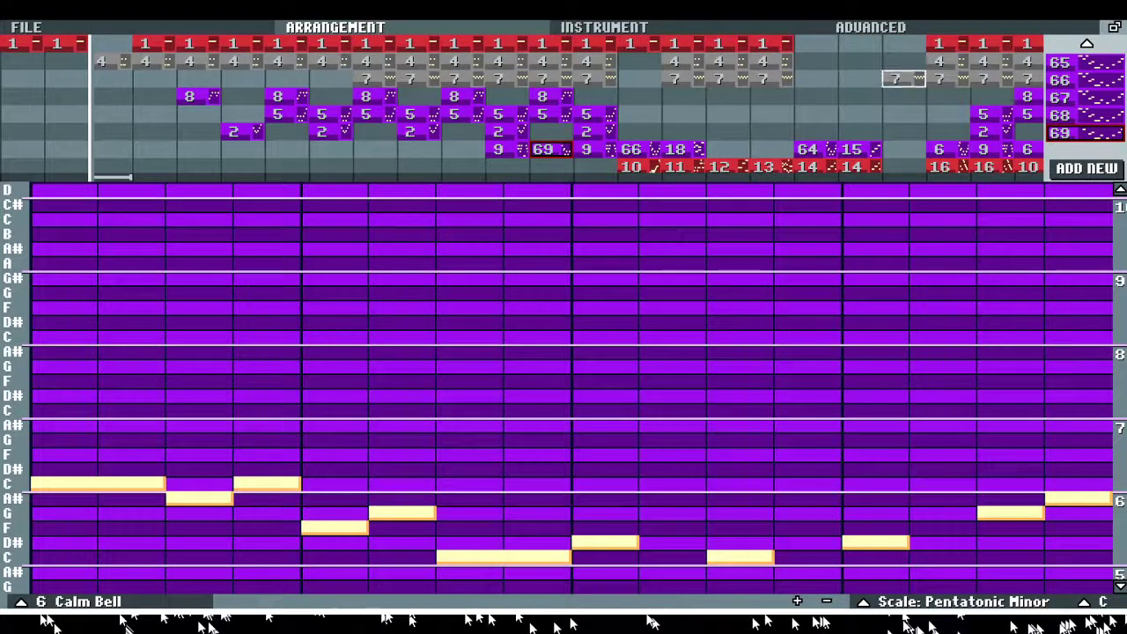
Step: Look through the song's arrangement from start to end and examine the octave range of pattern 69's notes
{"action": "left_click", "coordinate": [1036, 105]}
{"action": "left_click", "coordinate": [1035, 105]}
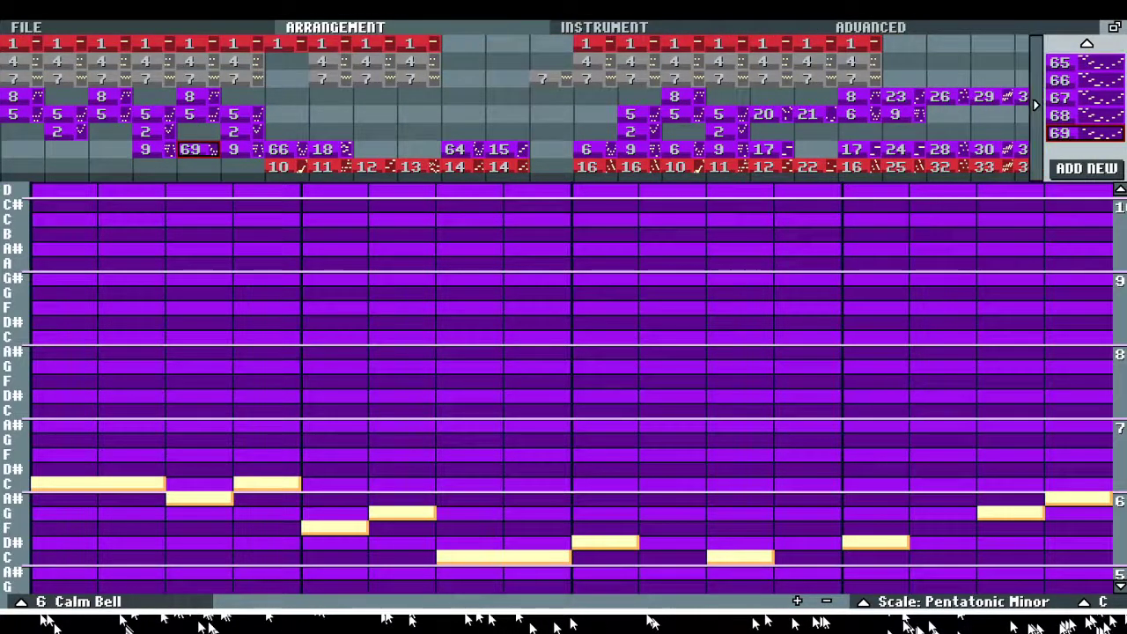
{"action": "left_click", "coordinate": [1036, 104]}
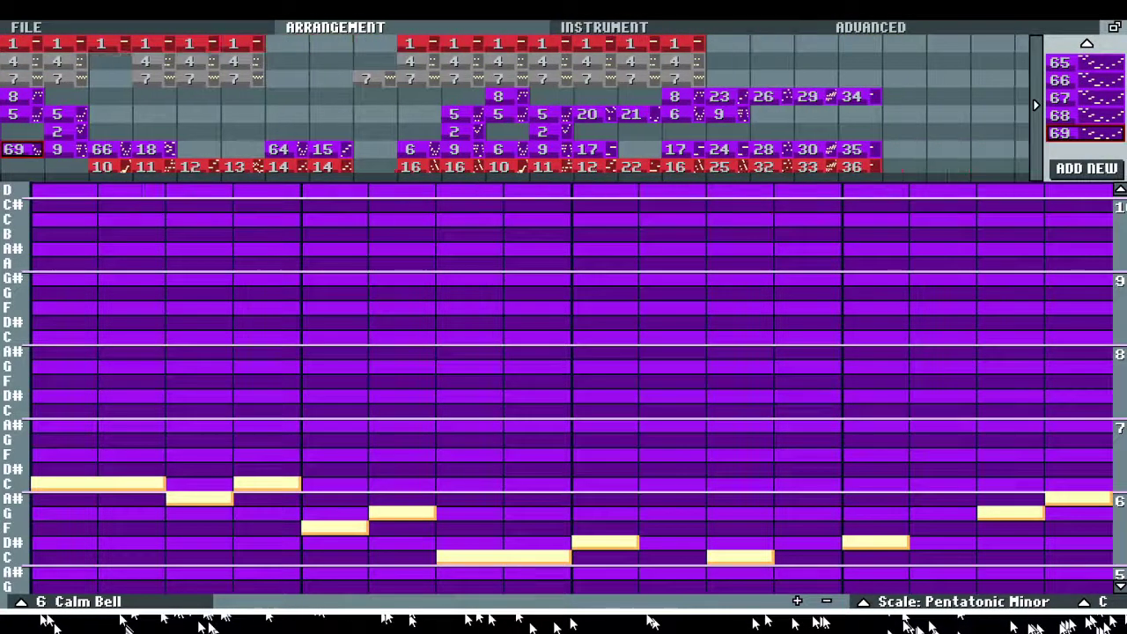
{"action": "key", "text": "Left"}
{"action": "key", "text": "Left"}
{"action": "key", "text": "Left"}
{"action": "key", "text": "Left"}
{"action": "key", "text": "Left"}
{"action": "key", "text": "Left"}
{"action": "key", "text": "Right"}
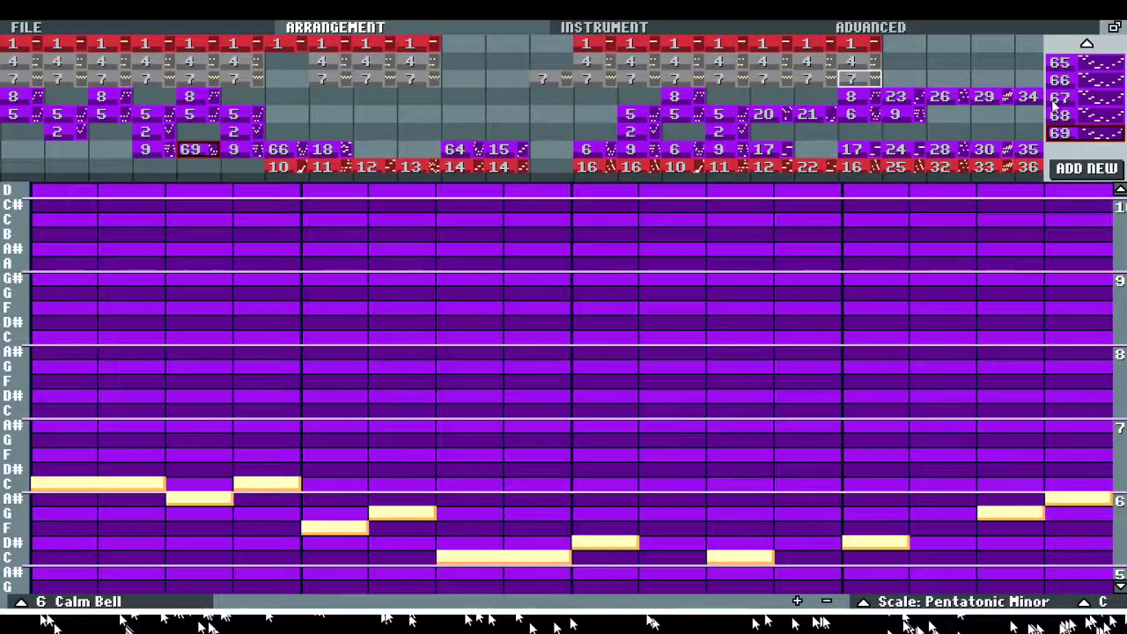
{"action": "key", "text": "Left"}
{"action": "key", "text": "Left"}
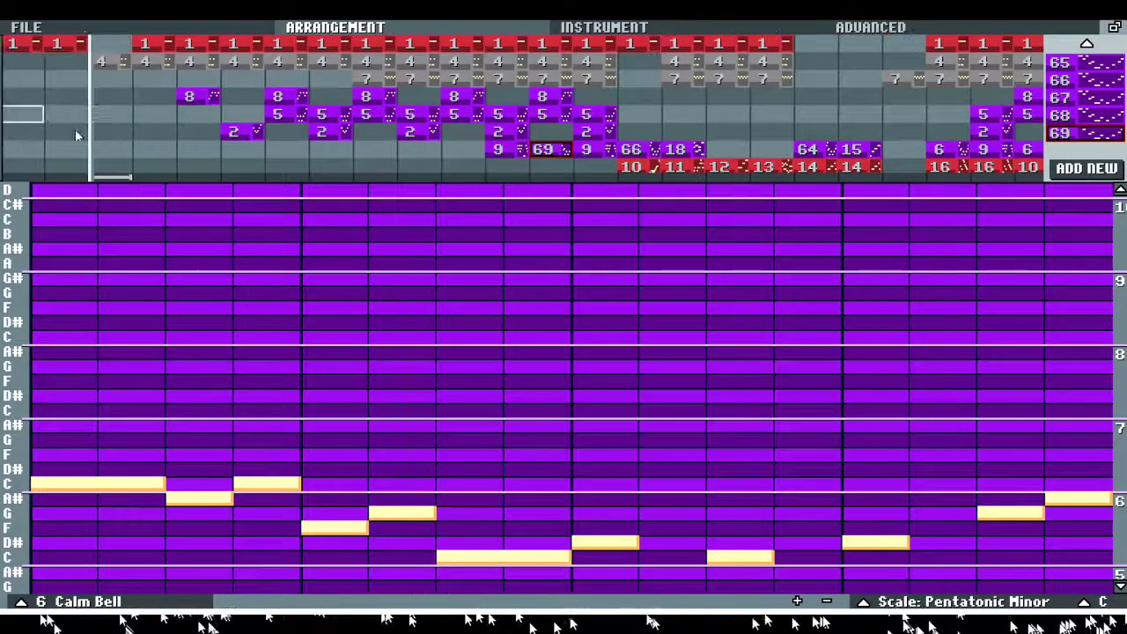
{"action": "scroll", "coordinate": [458, 139], "scroll_direction": "down", "scroll_amount": 6}
{"action": "scroll", "coordinate": [457, 139], "scroll_direction": "down", "scroll_amount": 3}
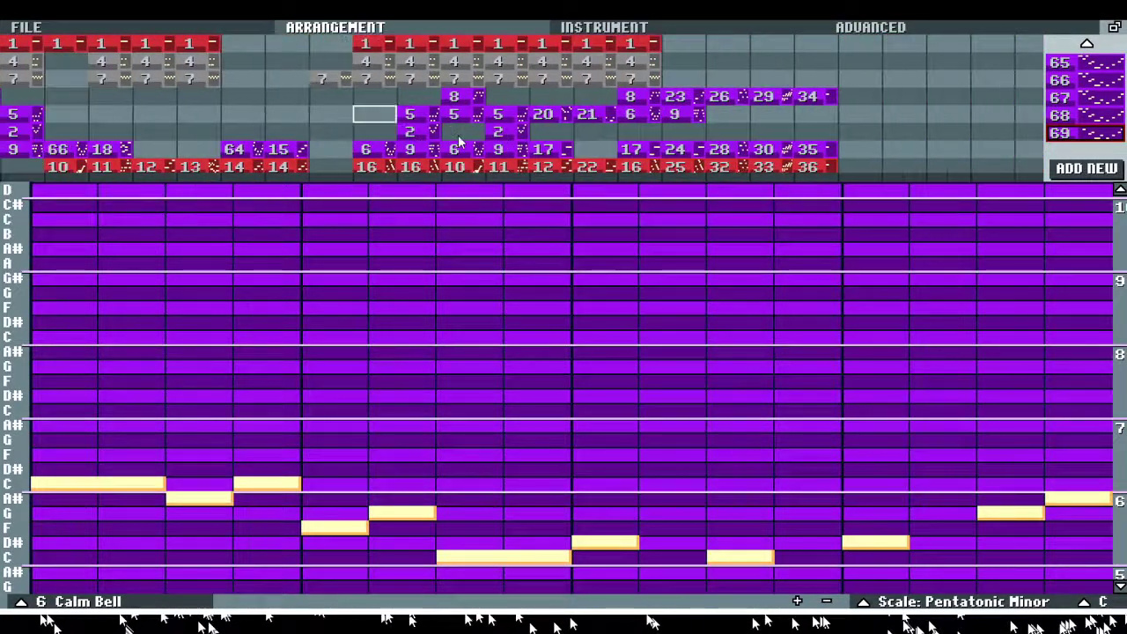
{"action": "scroll", "coordinate": [458, 139], "scroll_direction": "up", "scroll_amount": 8}
{"action": "scroll", "coordinate": [419, 572], "scroll_direction": "down", "scroll_amount": 2}
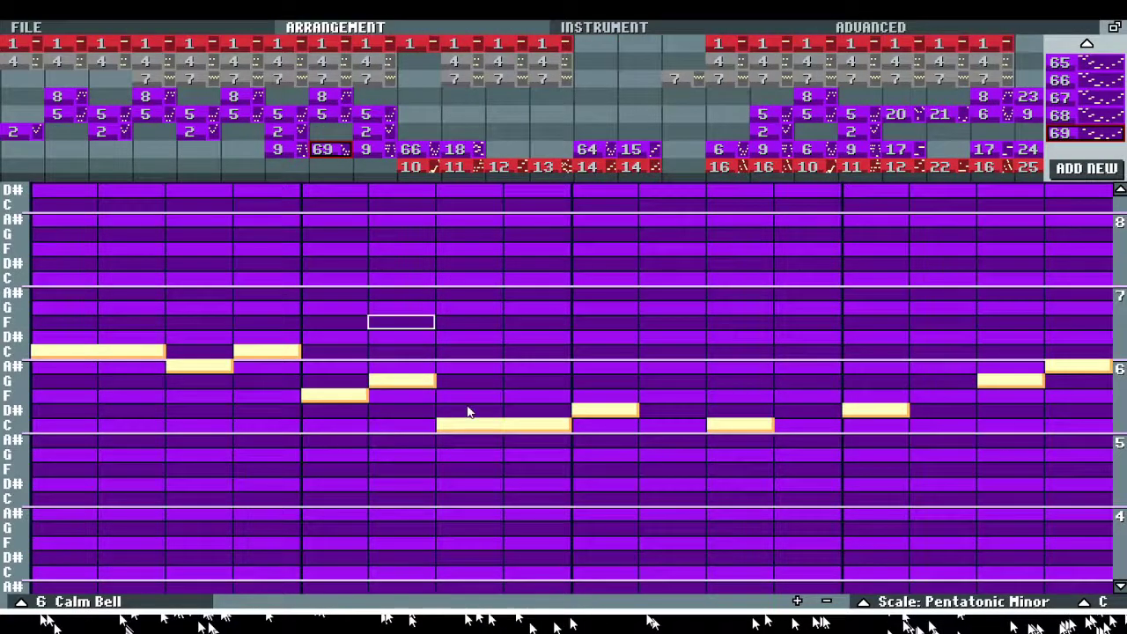
{"action": "scroll", "coordinate": [484, 360], "scroll_direction": "down", "scroll_amount": 2}
{"action": "scroll", "coordinate": [484, 360], "scroll_direction": "down", "scroll_amount": 2}
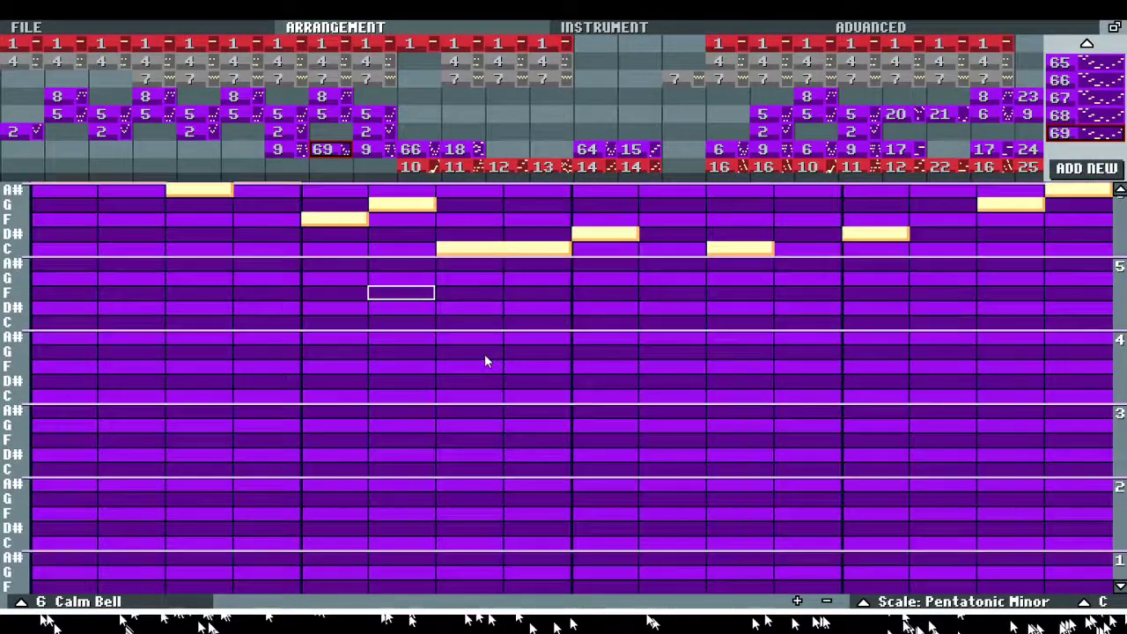
{"action": "scroll", "coordinate": [484, 359], "scroll_direction": "up", "scroll_amount": 3}
{"action": "scroll", "coordinate": [766, 416], "scroll_direction": "up", "scroll_amount": 2}
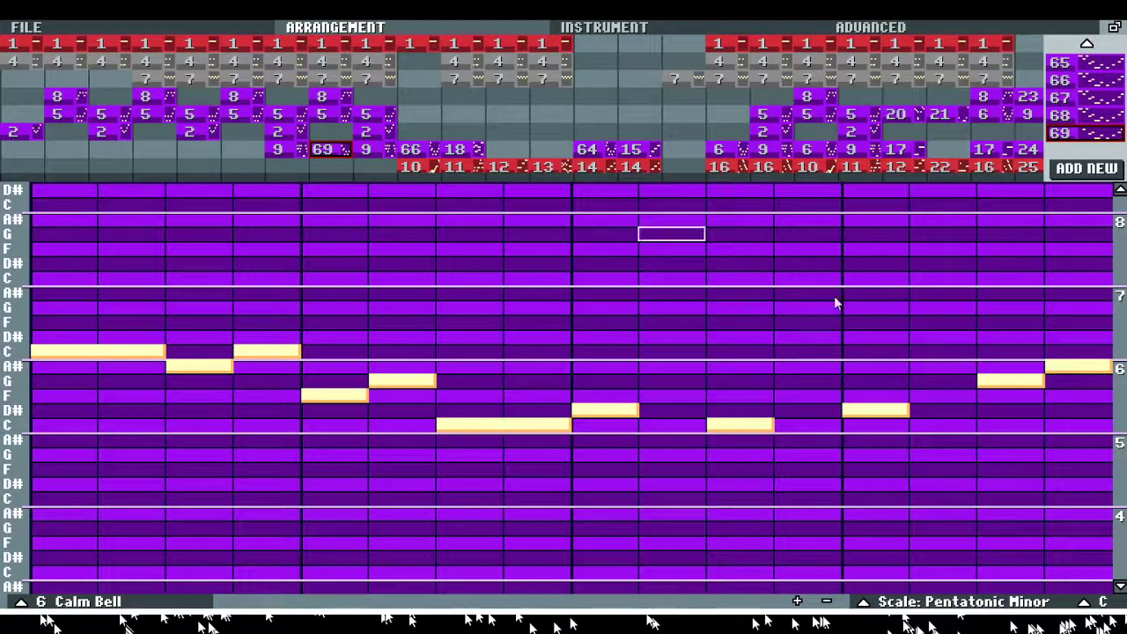
Step: Try instrument 3 as the MIDI Grand Piano and as the Chiptune Square Wave
{"action": "left_click", "coordinate": [770, 26]}
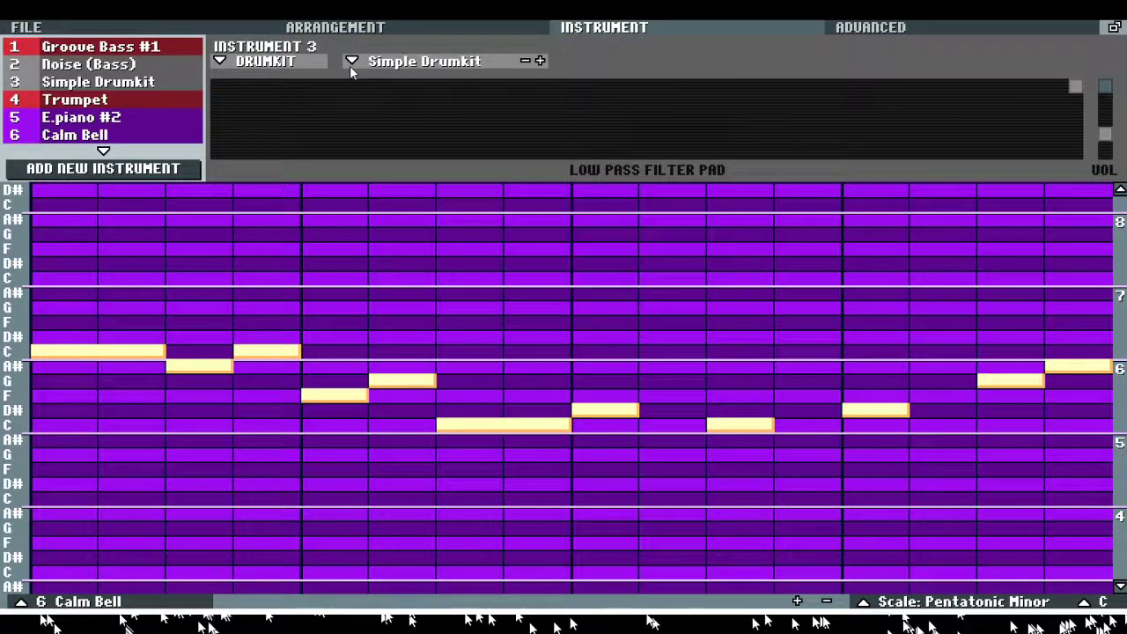
{"action": "left_click", "coordinate": [298, 67]}
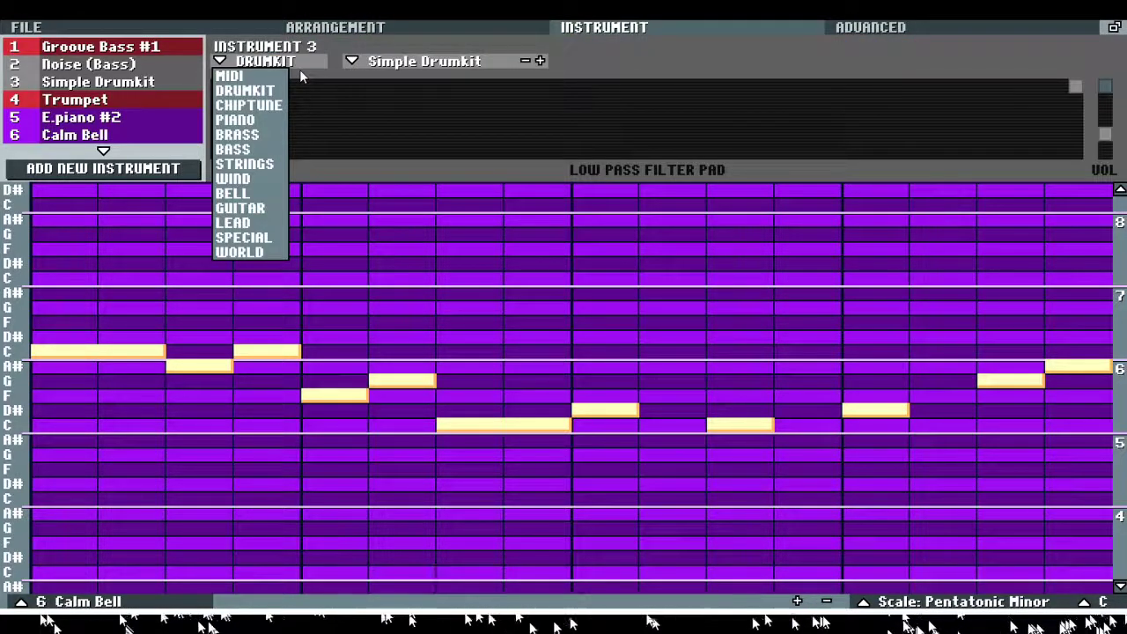
{"action": "left_click", "coordinate": [313, 86]}
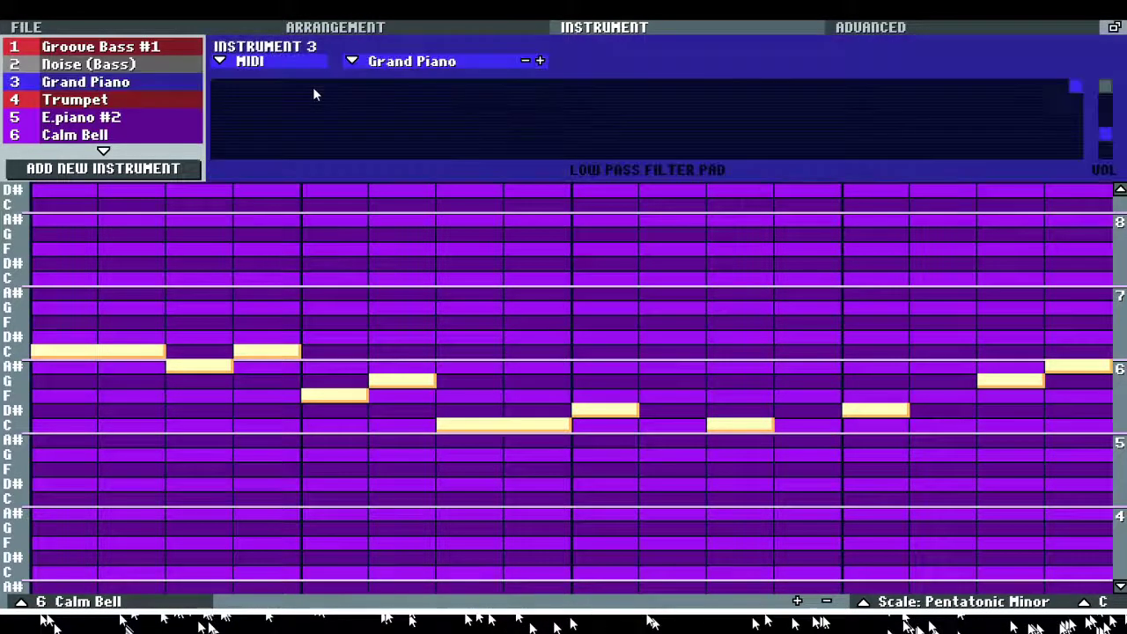
{"action": "left_click", "coordinate": [338, 69]}
{"action": "left_click", "coordinate": [317, 105]}
Step: Set instrument 3 to the Mohaaa sound from the Bass category and assign it to pattern 69
{"action": "left_click", "coordinate": [347, 68]}
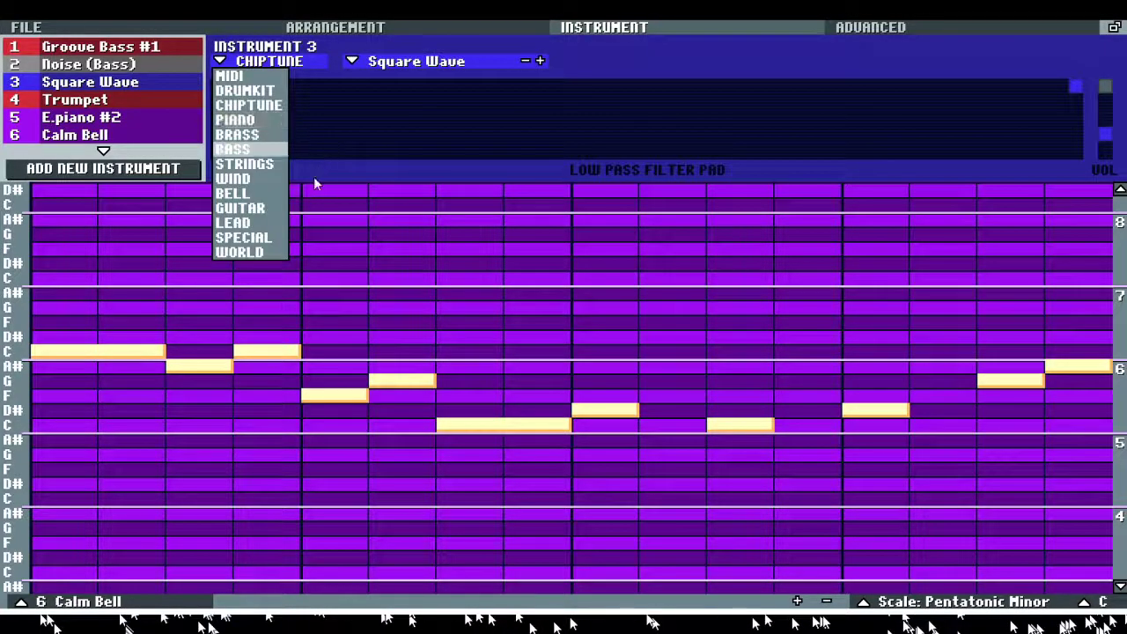
{"action": "left_click", "coordinate": [236, 149]}
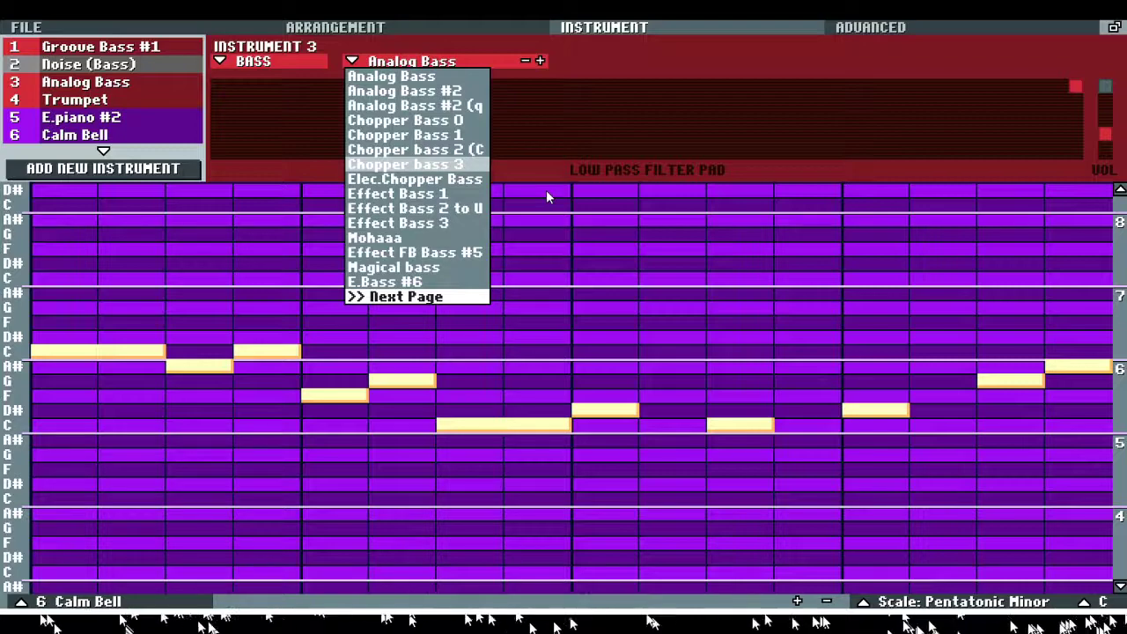
{"action": "left_click", "coordinate": [538, 268]}
{"action": "left_click", "coordinate": [539, 62]}
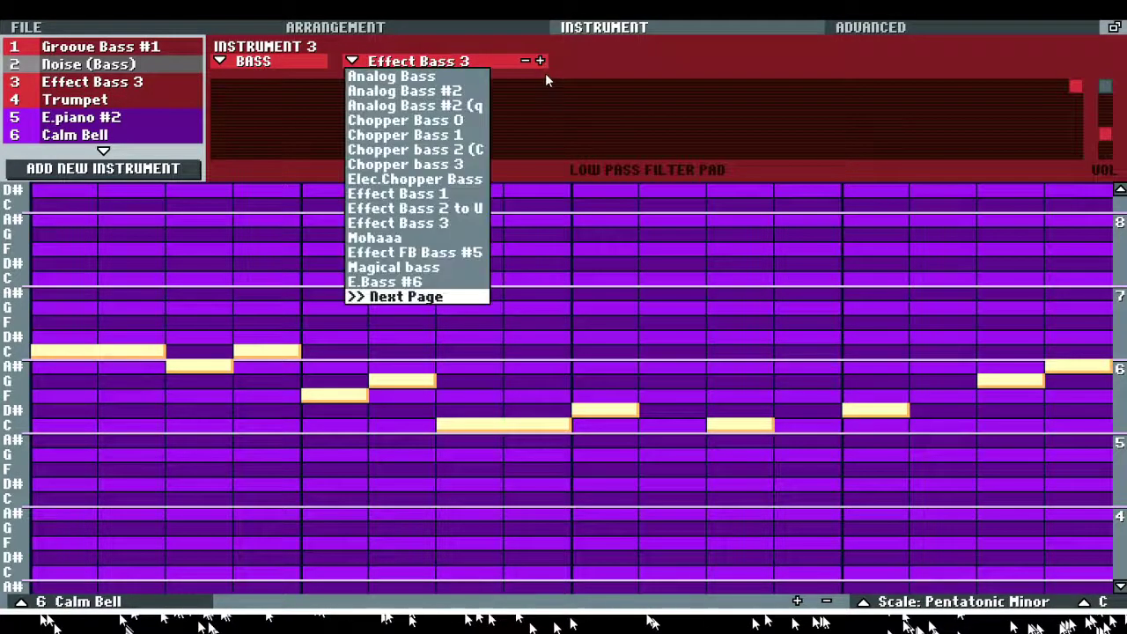
{"action": "key", "text": "Return"}
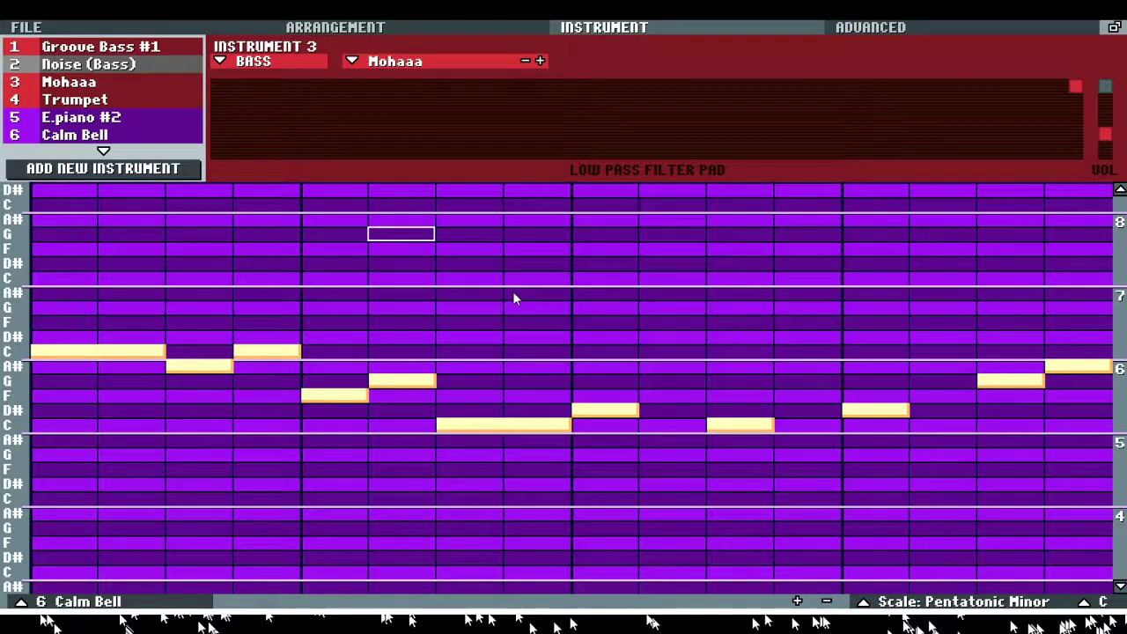
{"action": "left_click", "coordinate": [71, 601]}
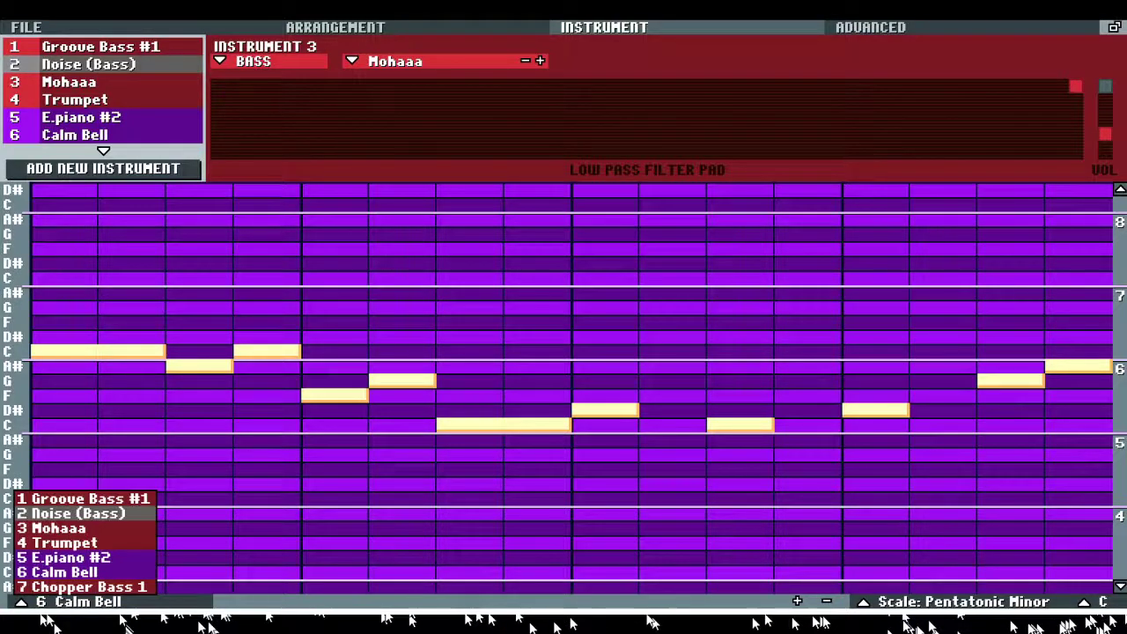
{"action": "left_click", "coordinate": [55, 528]}
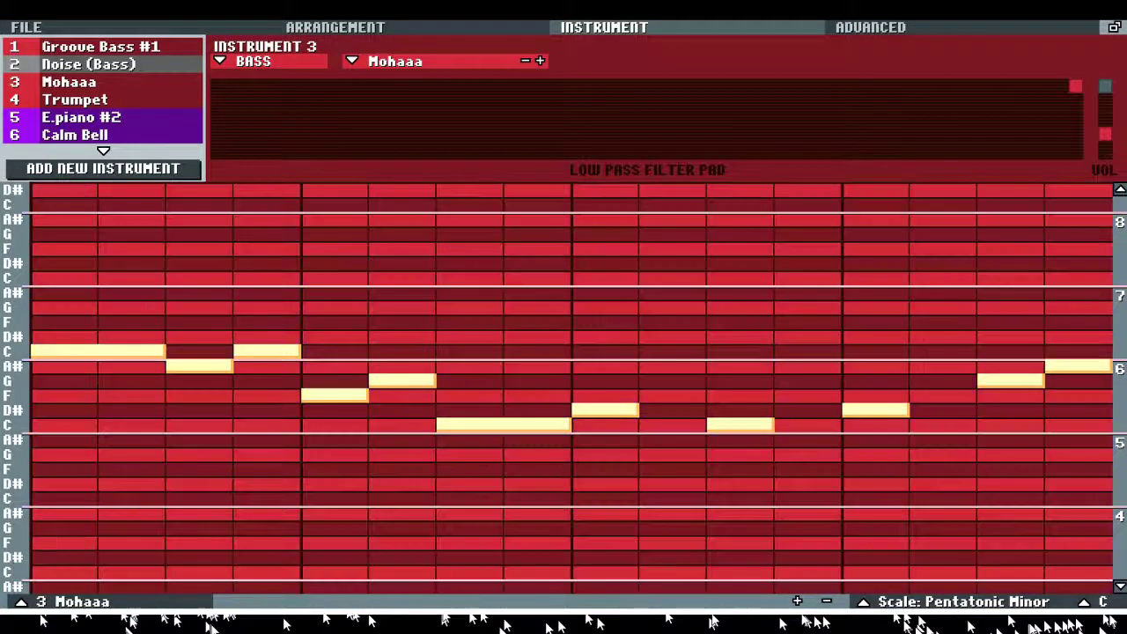
Step: Clear patterns 1, 4, 8 and 5 from their bar in the arrangement, place pattern 69 in its first channel and toggle playback
{"action": "left_click", "coordinate": [430, 30]}
{"action": "right_click", "coordinate": [66, 43]}
{"action": "right_click", "coordinate": [66, 61]}
{"action": "right_click", "coordinate": [66, 96]}
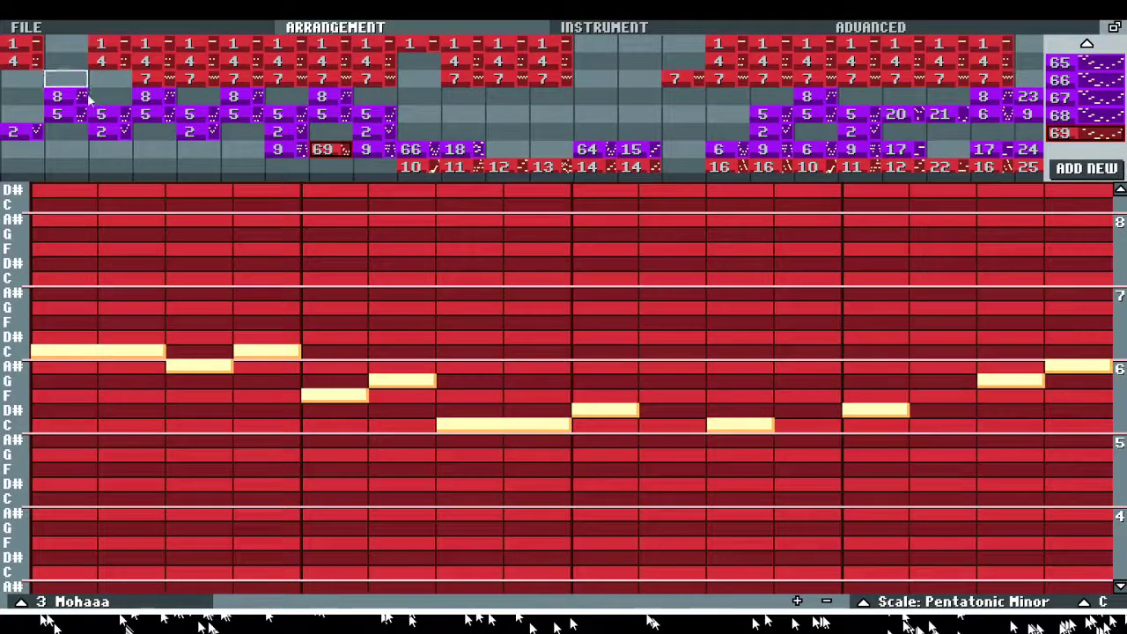
{"action": "right_click", "coordinate": [66, 114]}
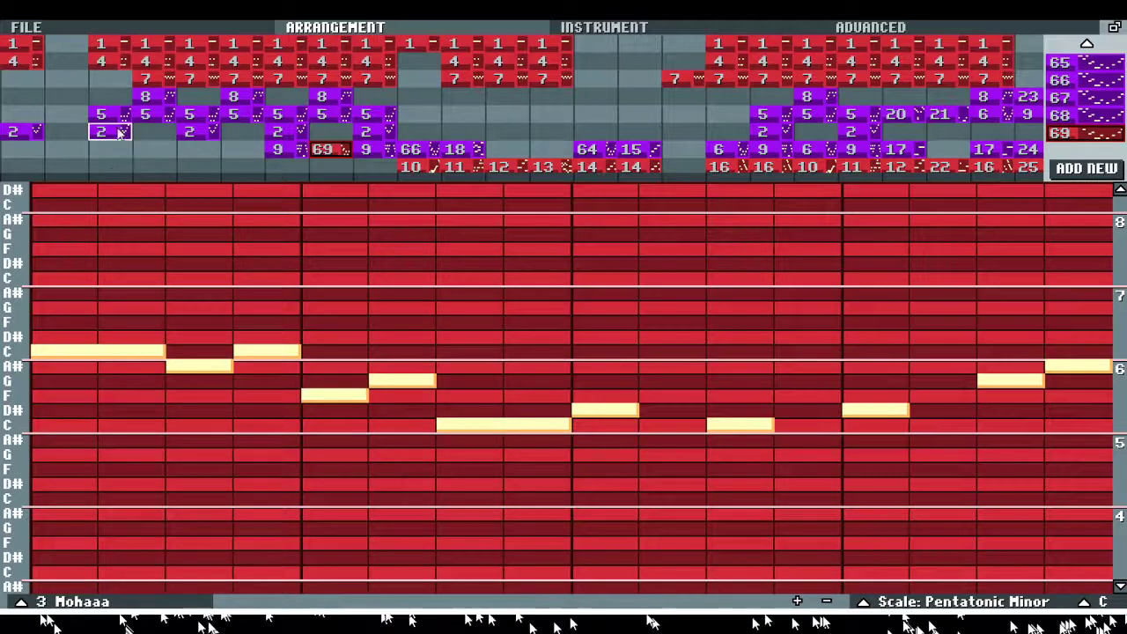
{"action": "scroll", "coordinate": [322, 229], "scroll_direction": "up", "scroll_amount": 3}
{"action": "left_click", "coordinate": [66, 43]}
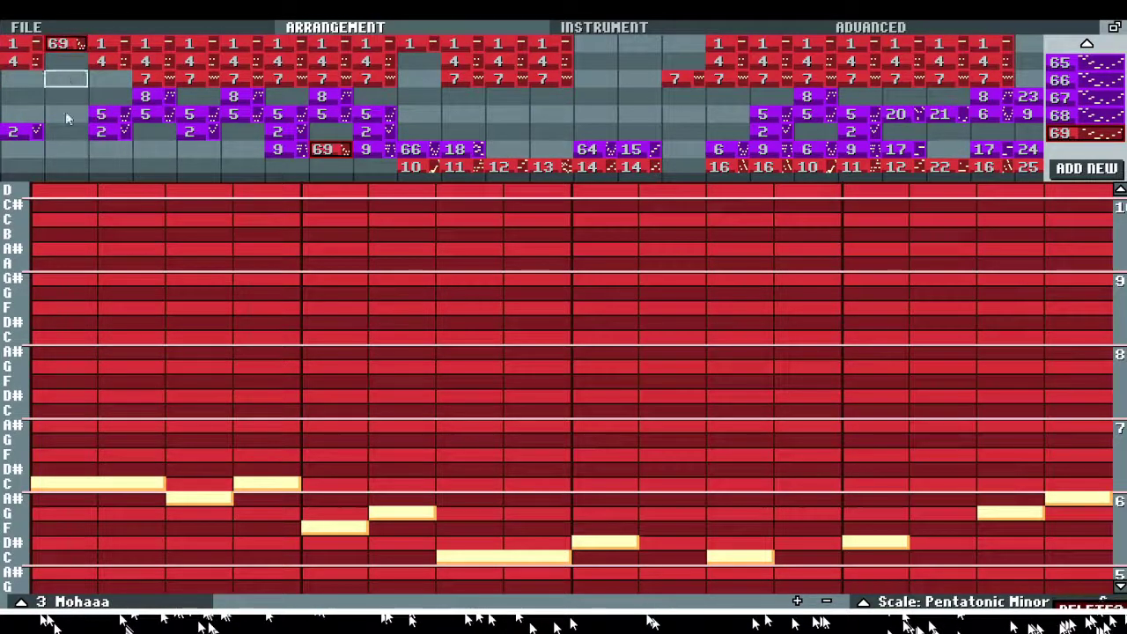
{"action": "key", "text": "space"}
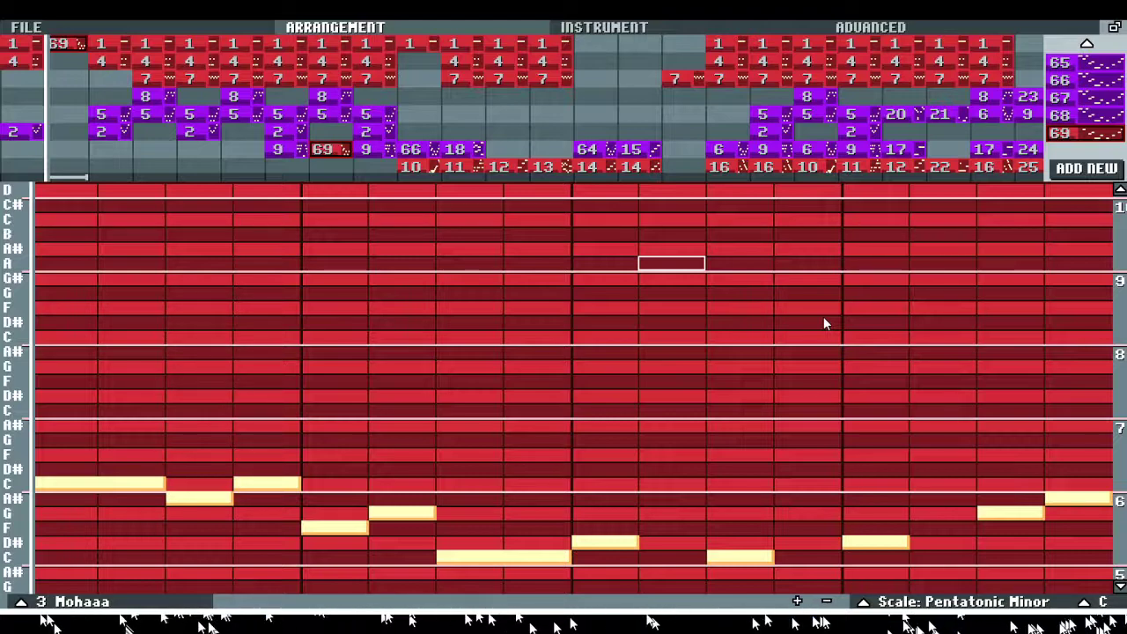
Step: Set the scale of pattern 69 to Normal
{"action": "left_click", "coordinate": [960, 601]}
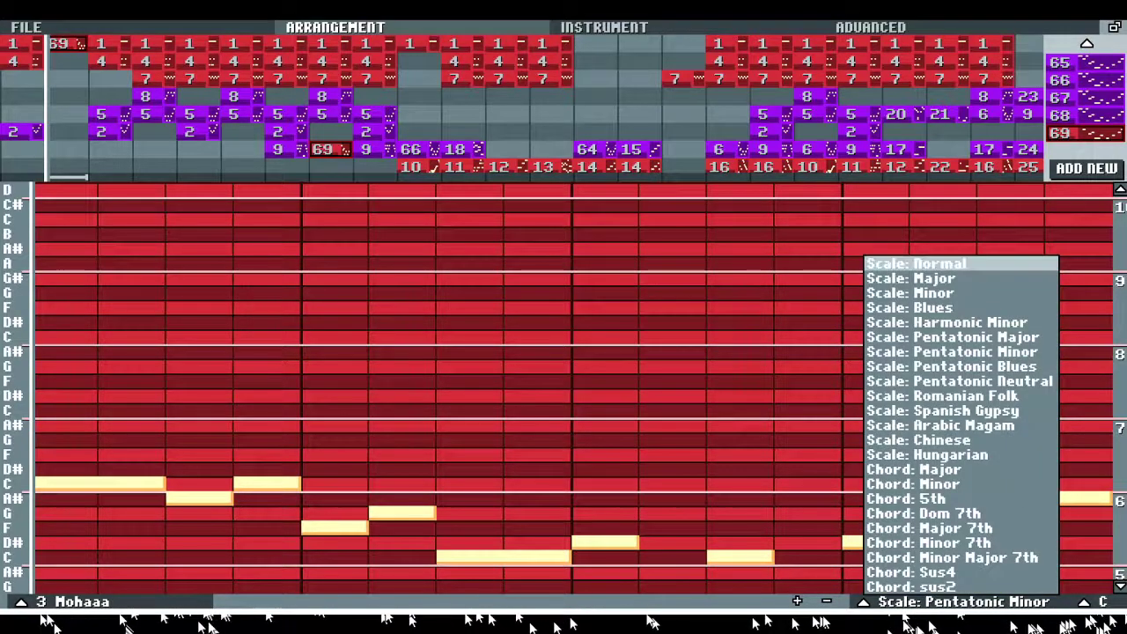
{"action": "left_click", "coordinate": [934, 263]}
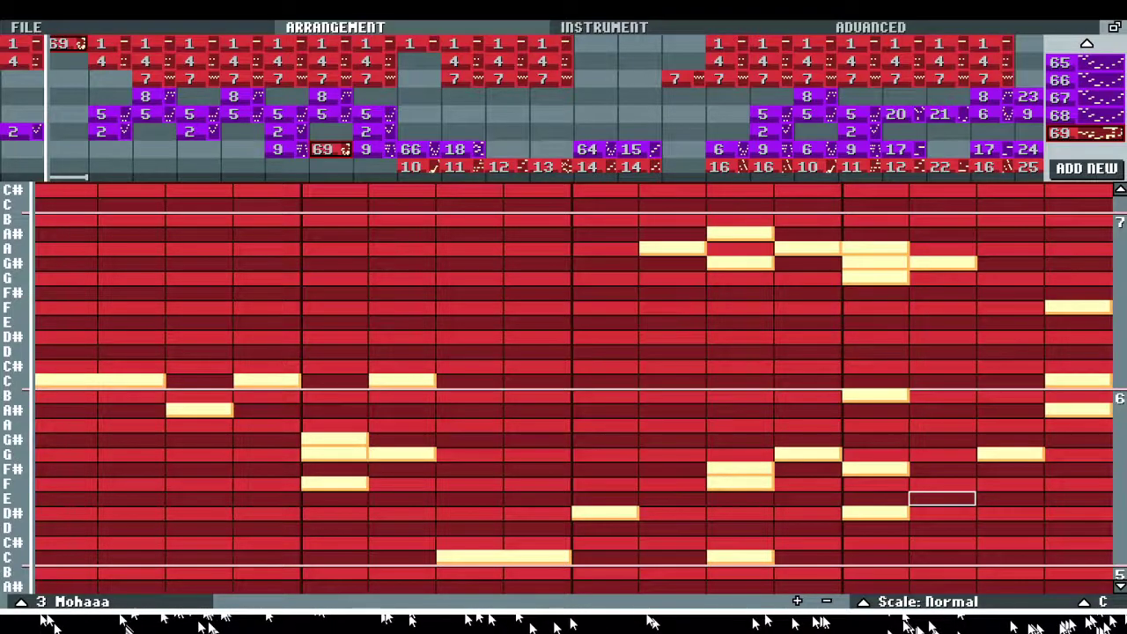
Step: Open patterns 15, 14 and 7 from the arrangement and examine their notes, instruments and scales
{"action": "left_click", "coordinate": [638, 148]}
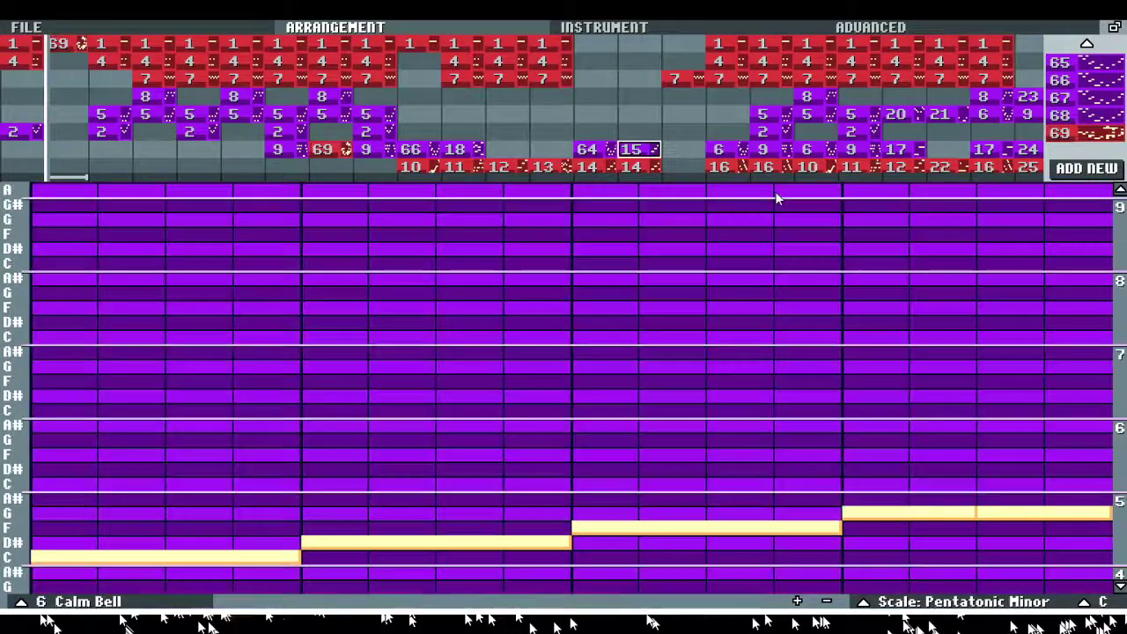
{"action": "key", "text": "Down"}
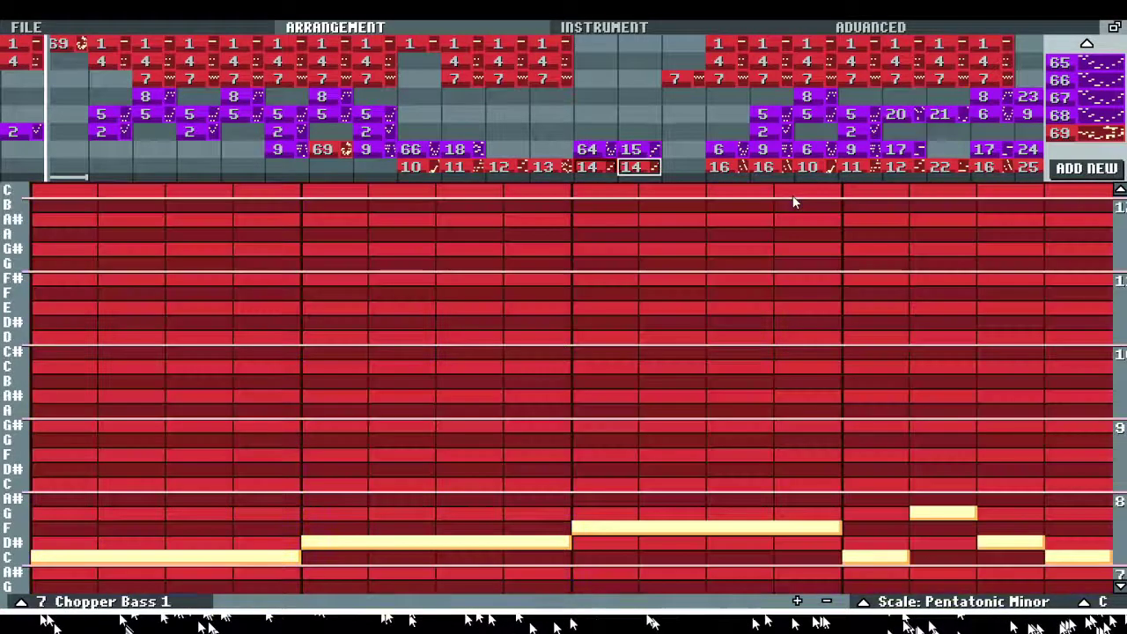
{"action": "key", "text": "Right"}
{"action": "key", "text": "Up"}
{"action": "key", "text": "Up"}
{"action": "key", "text": "Up"}
{"action": "key", "text": "Up"}
{"action": "key", "text": "Up"}
{"action": "key", "text": "Right"}
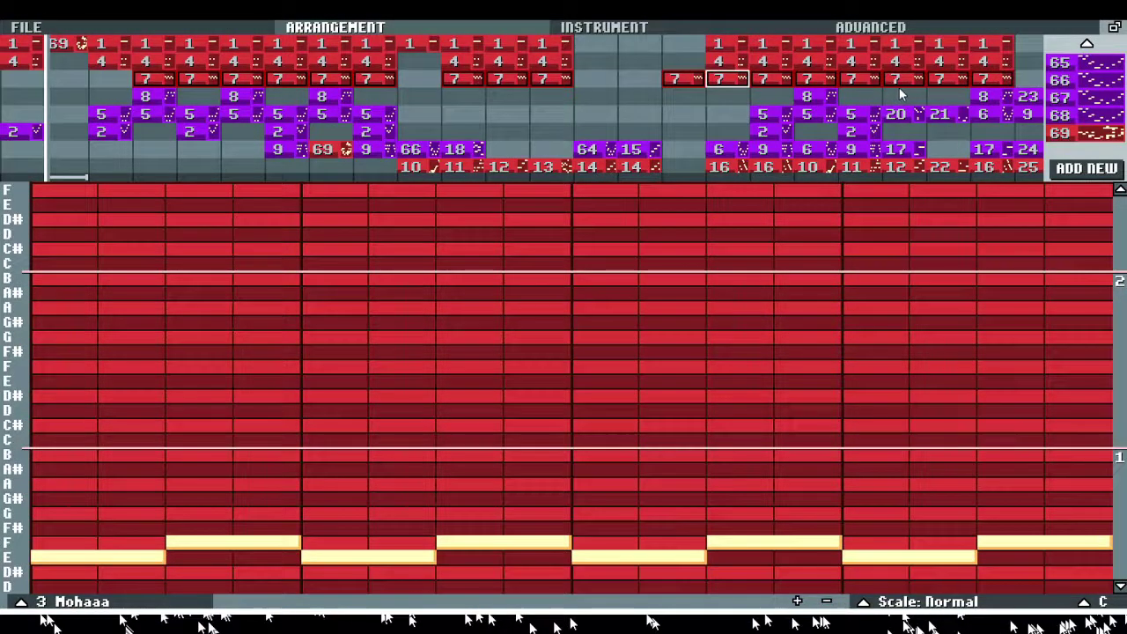
Step: Open the Groove Bass #1 pattern 1 and set its key to A
{"action": "key", "text": "Up"}
{"action": "key", "text": "Up"}
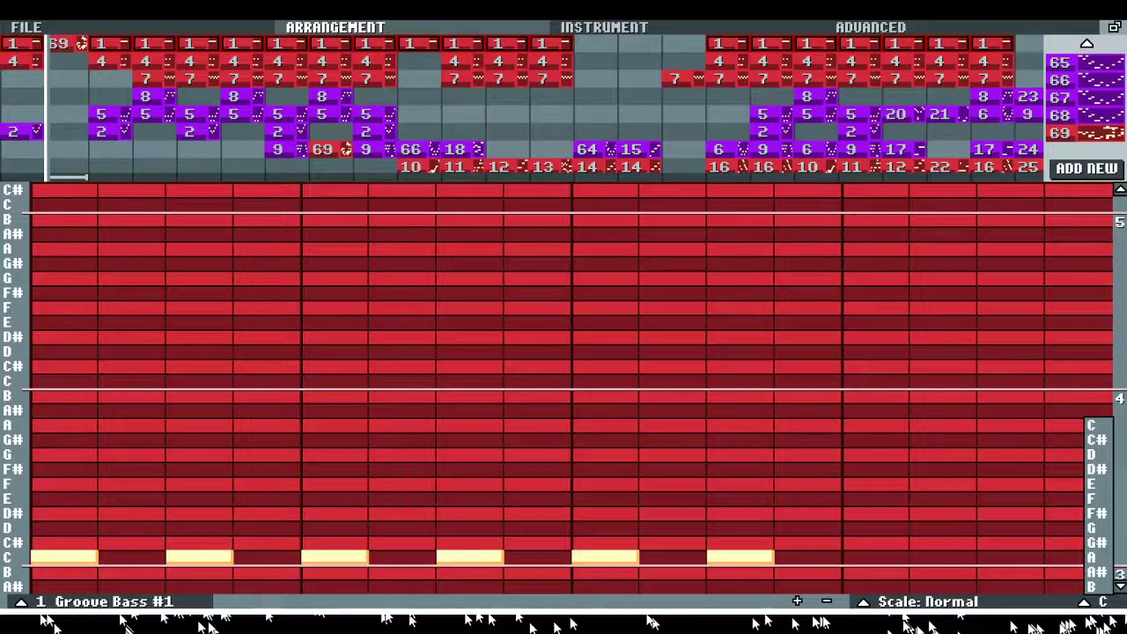
{"action": "left_click", "coordinate": [1097, 557]}
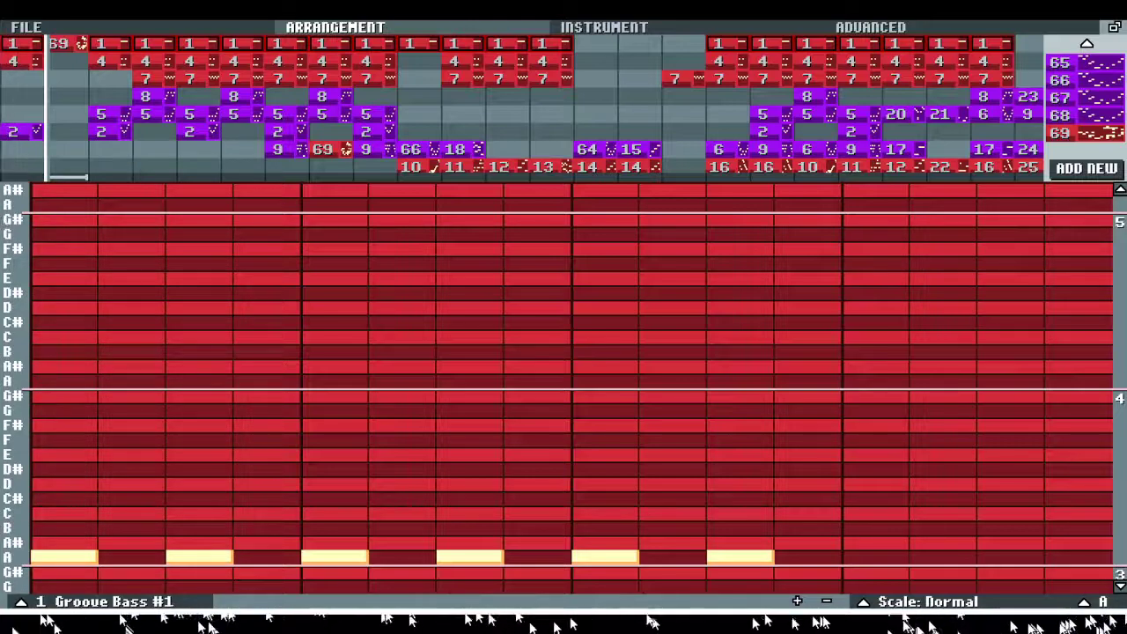
Step: Place copies of pattern 7 in the two empty cells before its isolated block and one in the fourth channel beneath them
{"action": "left_click", "coordinate": [763, 78]}
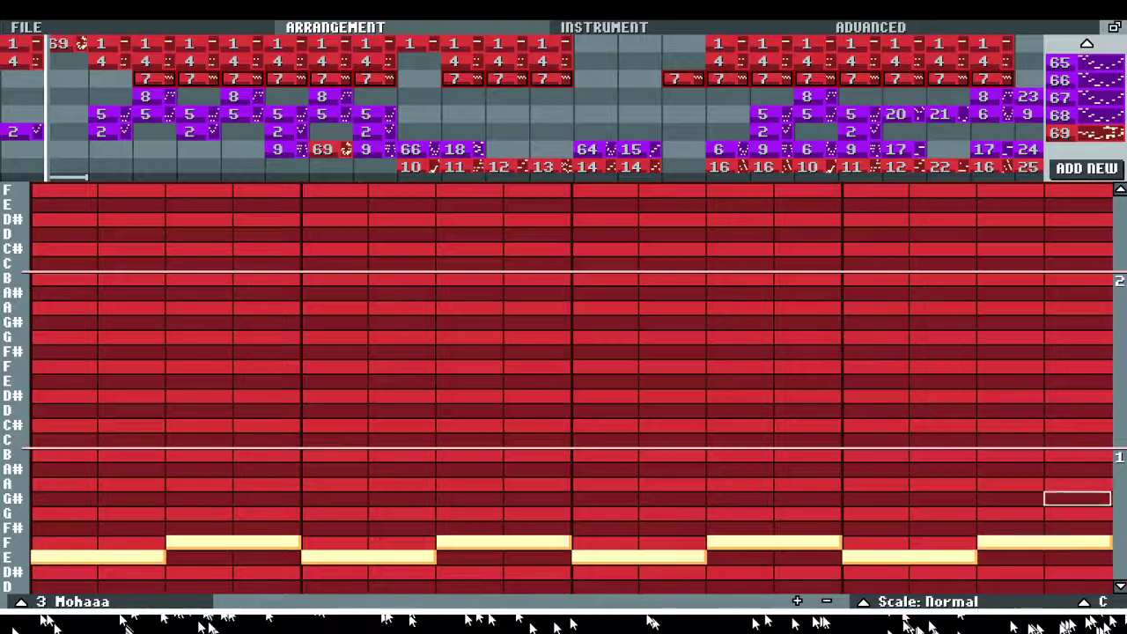
{"action": "left_click", "coordinate": [928, 602]}
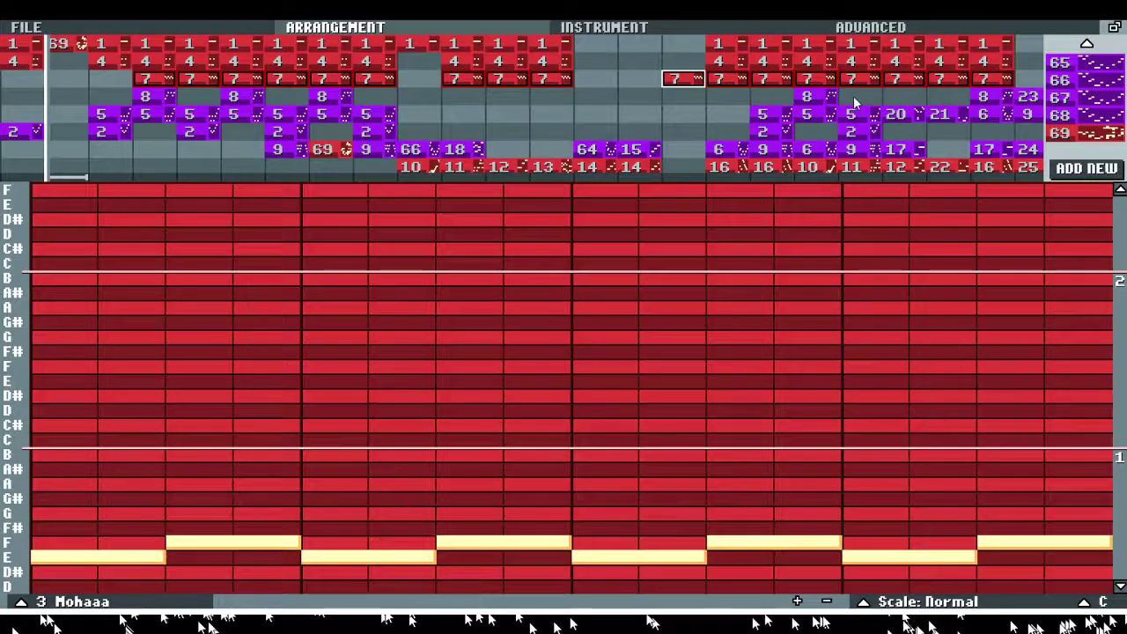
{"action": "left_click_drag", "start_coordinate": [853, 96], "coordinate": [799, 92]}
{"action": "left_click_drag", "start_coordinate": [795, 93], "coordinate": [754, 123]}
{"action": "right_click", "coordinate": [790, 70]}
{"action": "right_click", "coordinate": [757, 77]}
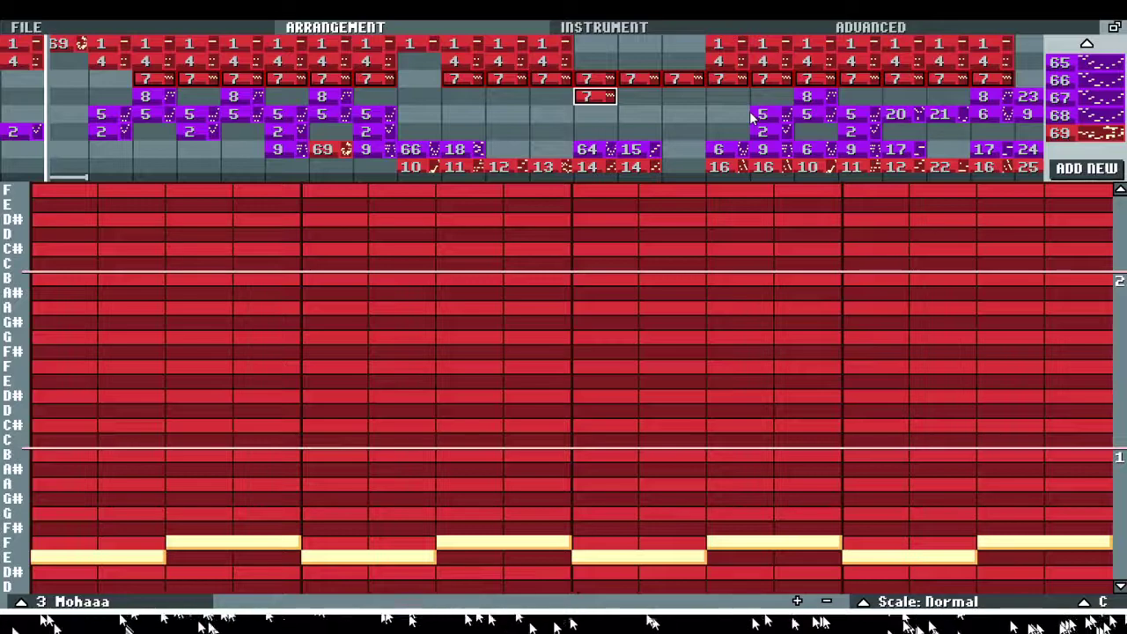
Step: Duplicate the fourth-channel pattern 7 block as a new pattern variation and remove that block from the arrangement
{"action": "middle_click", "coordinate": [599, 93]}
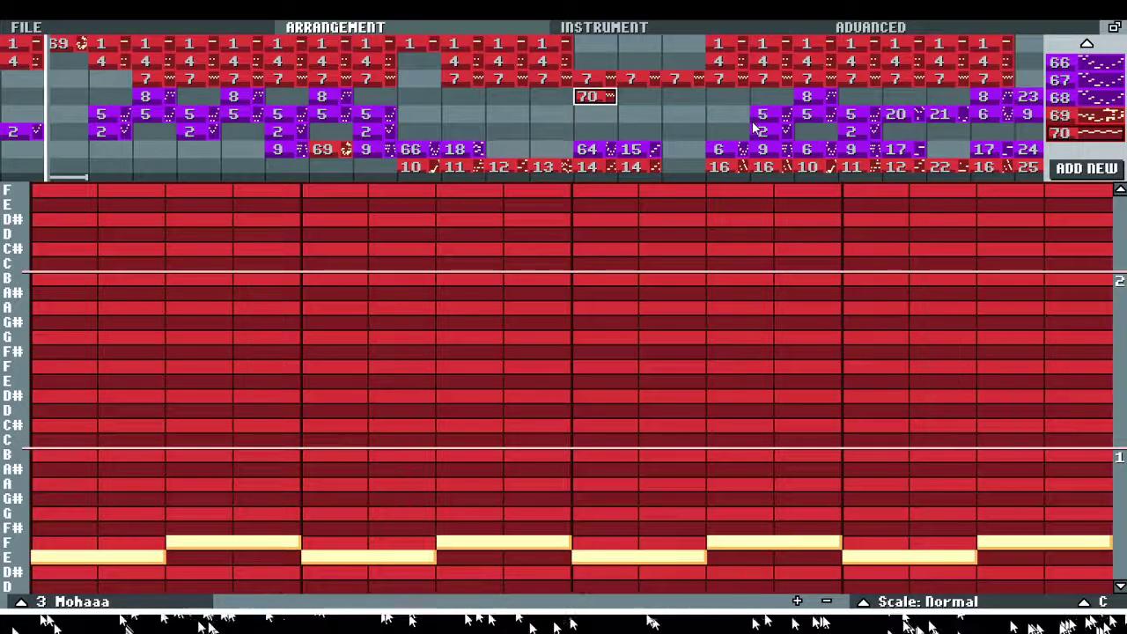
{"action": "key", "text": "Down"}
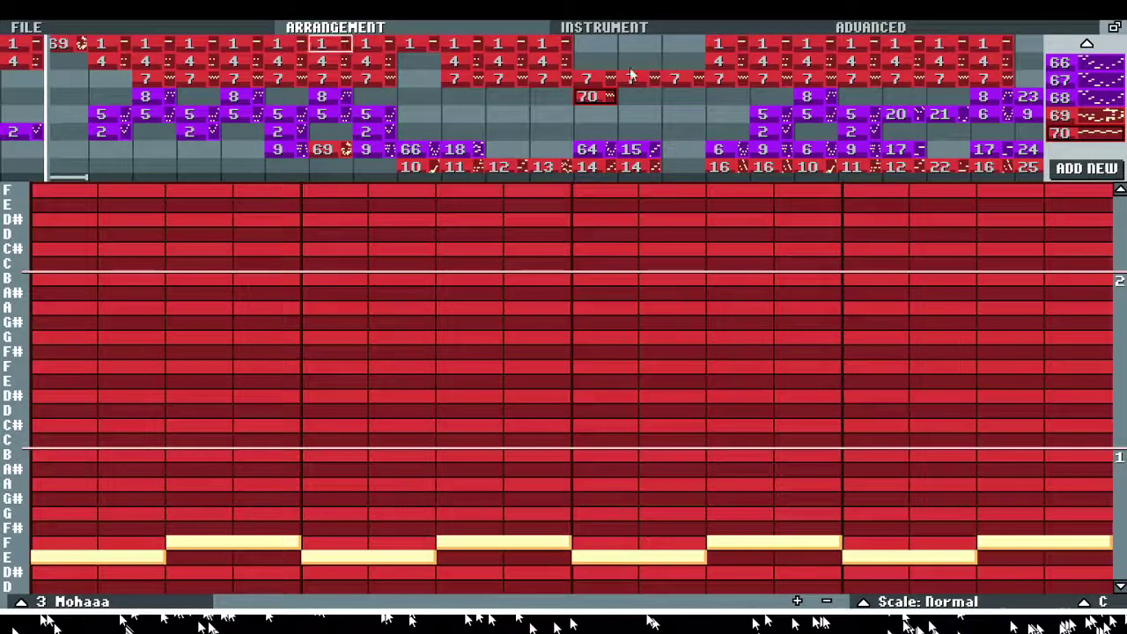
{"action": "right_click", "coordinate": [592, 96]}
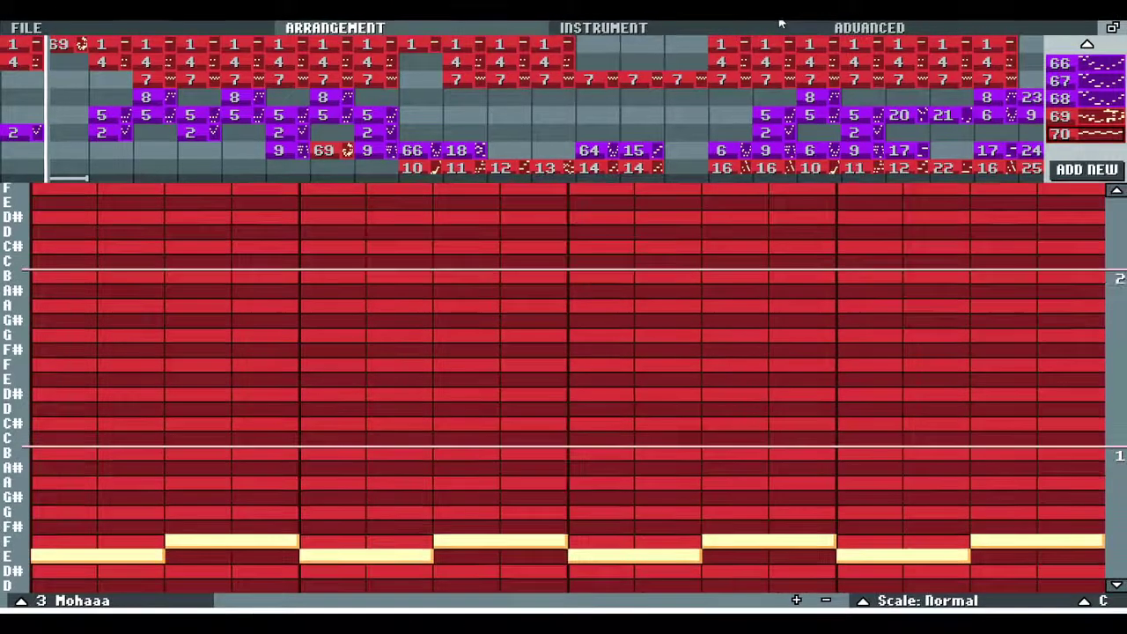
Step: View instrument 3's settings, return to the arrangement and show the file options
{"action": "left_click", "coordinate": [782, 28]}
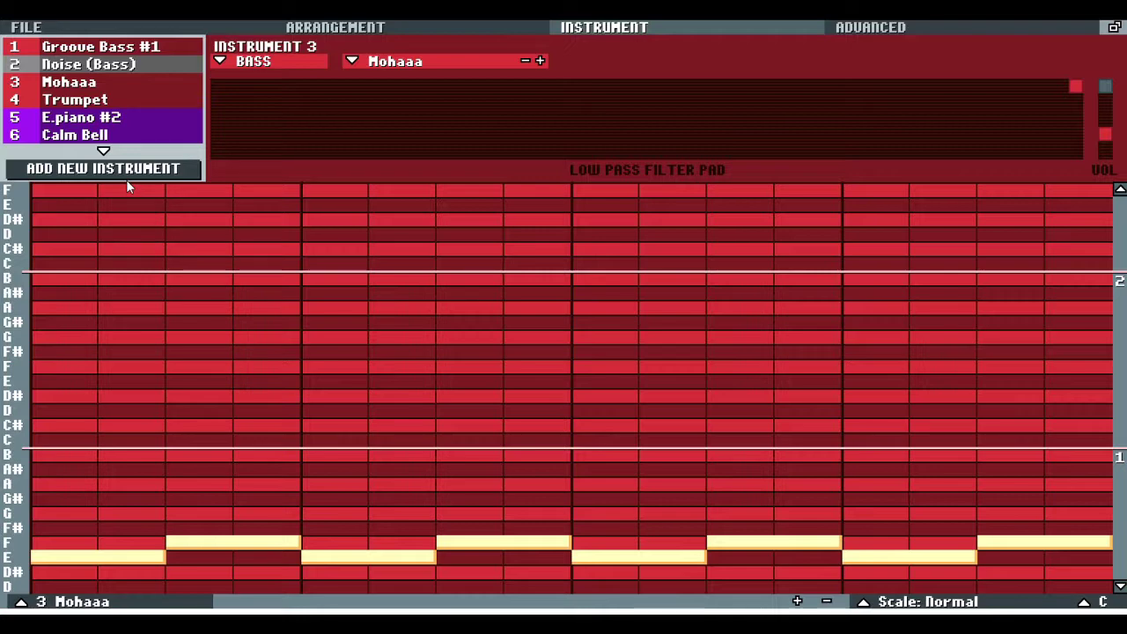
{"action": "left_click", "coordinate": [396, 26]}
{"action": "left_click", "coordinate": [81, 31]}
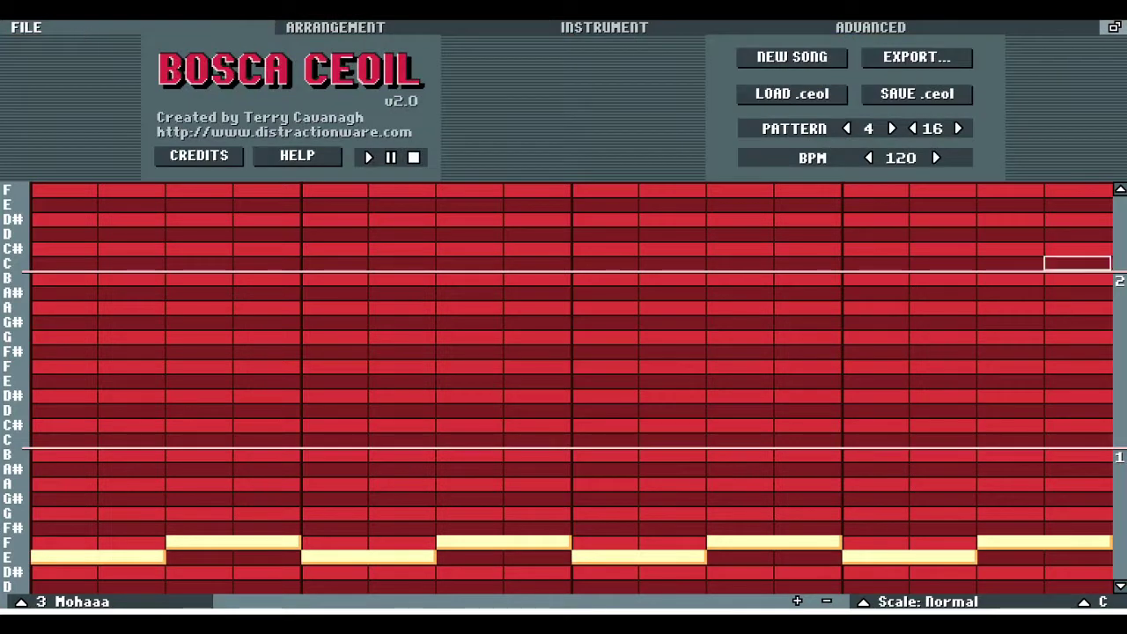